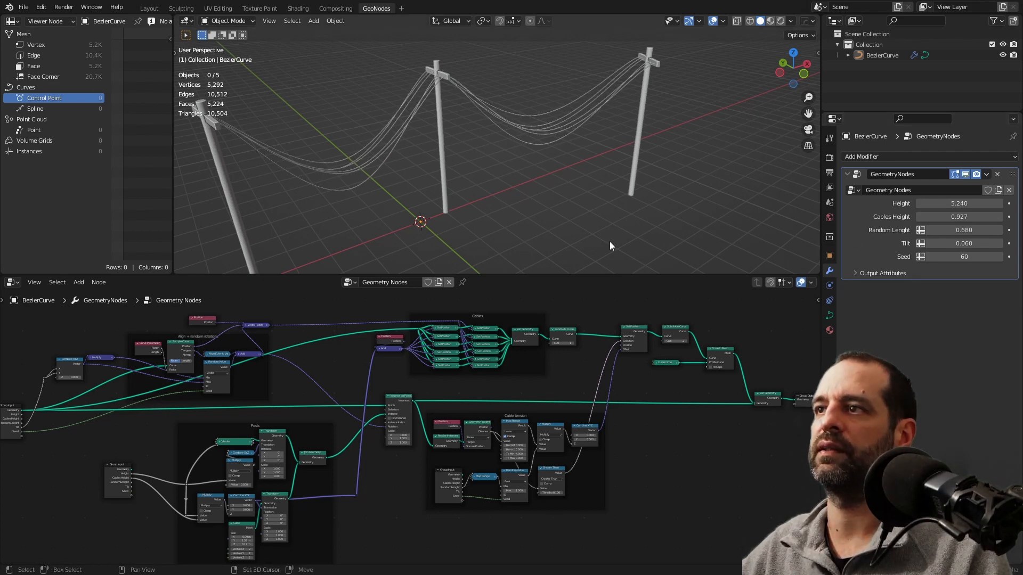
Set the utility pole modifier's Tilt to 0.530 and its Seed to 64
scroll(612, 242, down, 3)
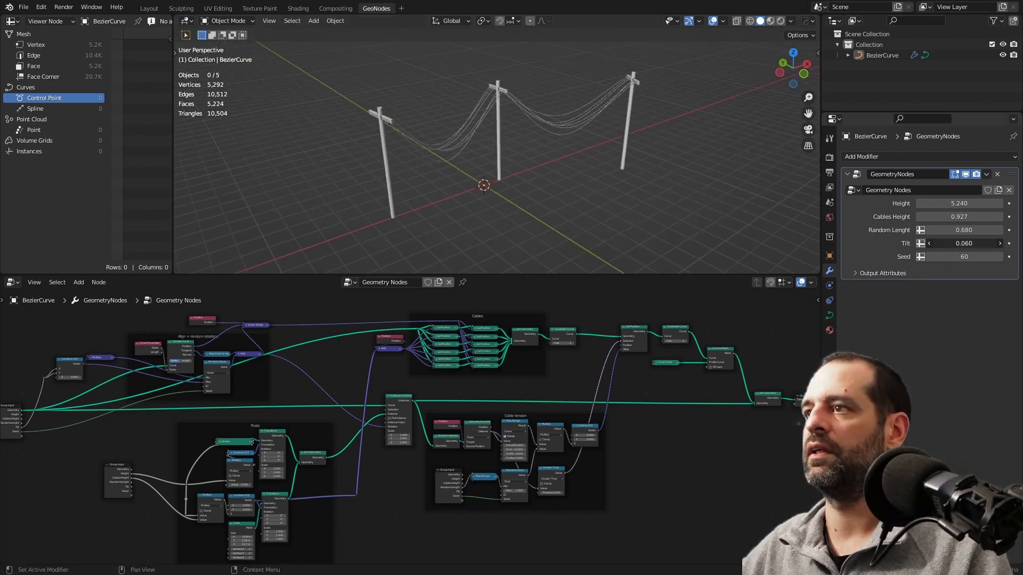
drag(963, 243, 983, 256)
middle_drag(625, 149, 532, 169)
Select the power-line curve and switch it into Edit Mode to work on its middle control point
click(512, 176)
key(Tab)
scroll(532, 169, up, 6)
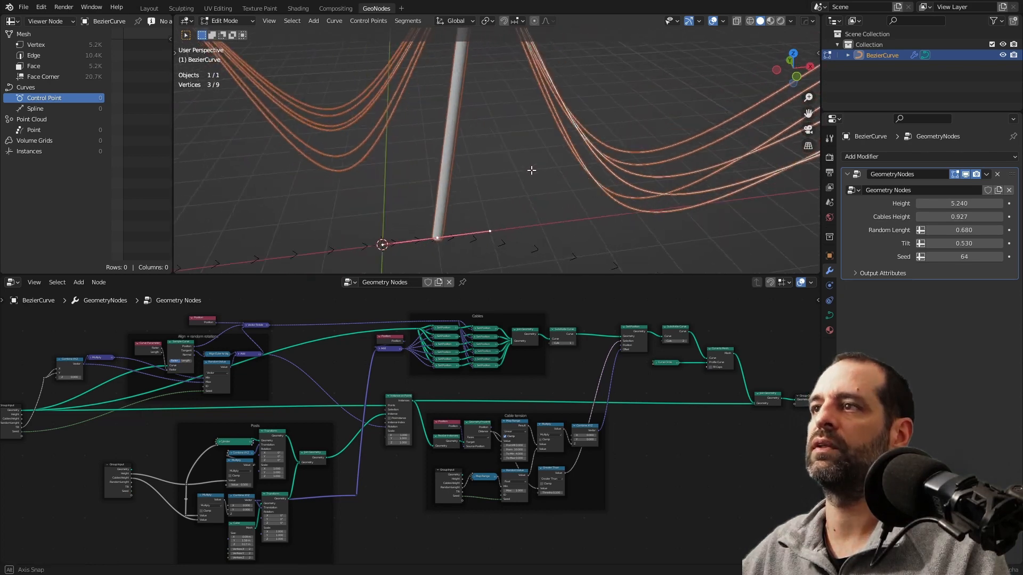
scroll(531, 172, down, 6)
scroll(532, 175, up, 3)
Try rotating the curve's middle control point, about the global Z axis and freely
key(r)
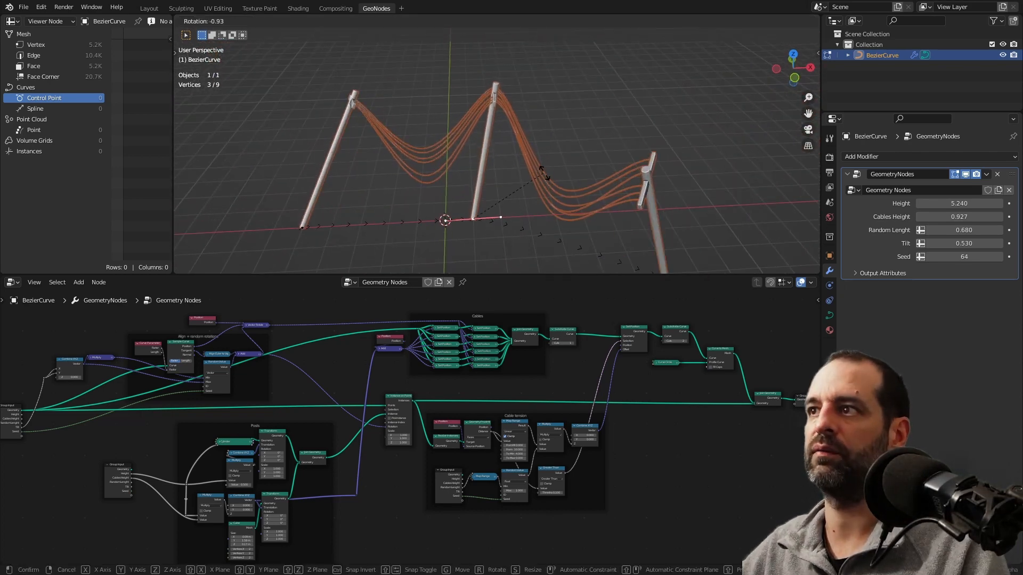
key(z)
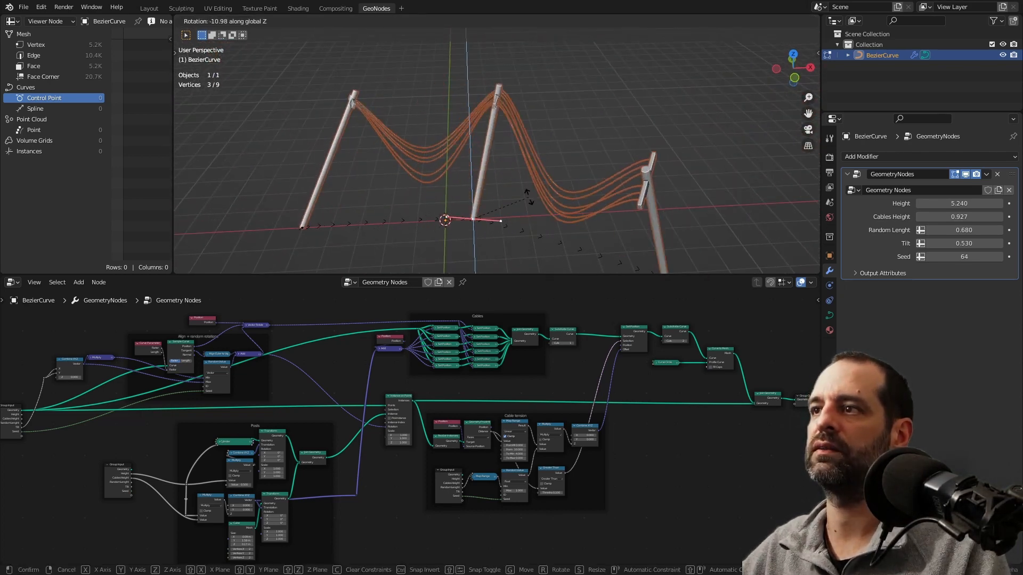
right_click(530, 197)
key(r)
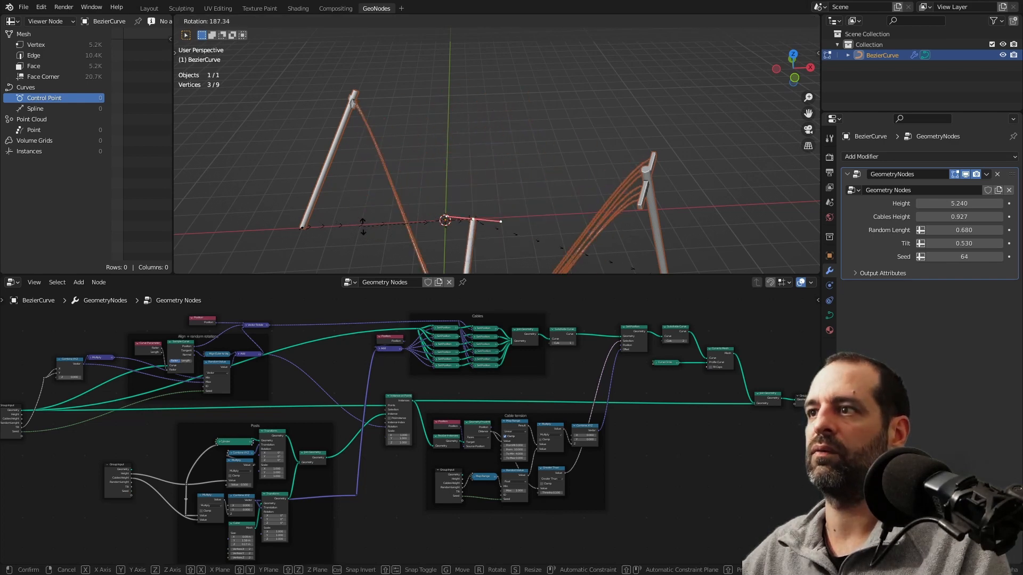
click(573, 163)
Extrude a new control point from the curve's end point to add one more pole and cable span
scroll(589, 190, down, 3)
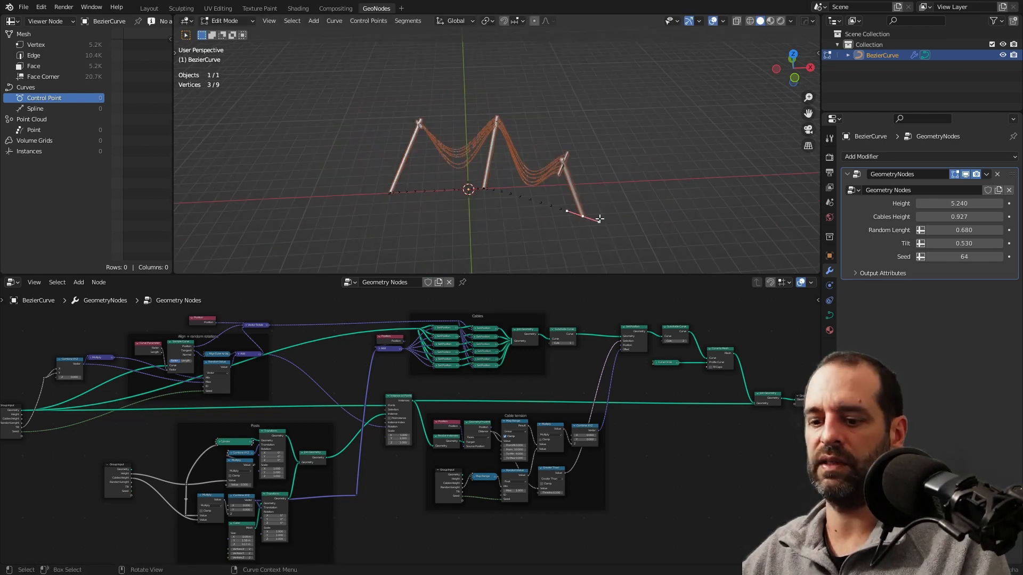
scroll(631, 212, down, 2)
key(e)
click(728, 190)
middle_drag(729, 190, 687, 168)
scroll(687, 169, down, 4)
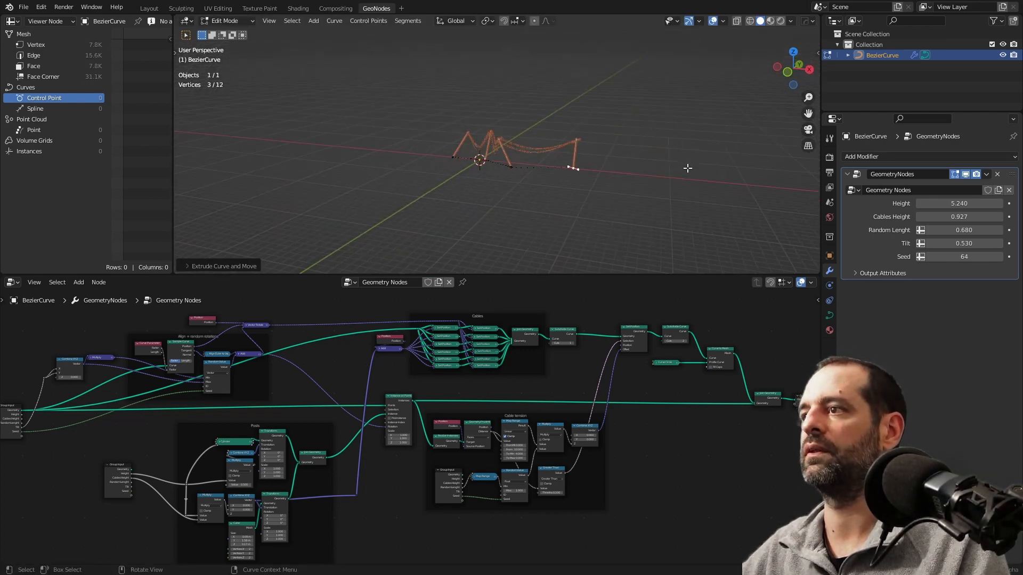
Extrude four more control points along the line to extend the row of poles, and leave Edit Mode
key(e)
click(749, 183)
key(e)
click(760, 190)
shift+middle_drag(760, 190, 656, 175)
key(e)
click(735, 178)
key(e)
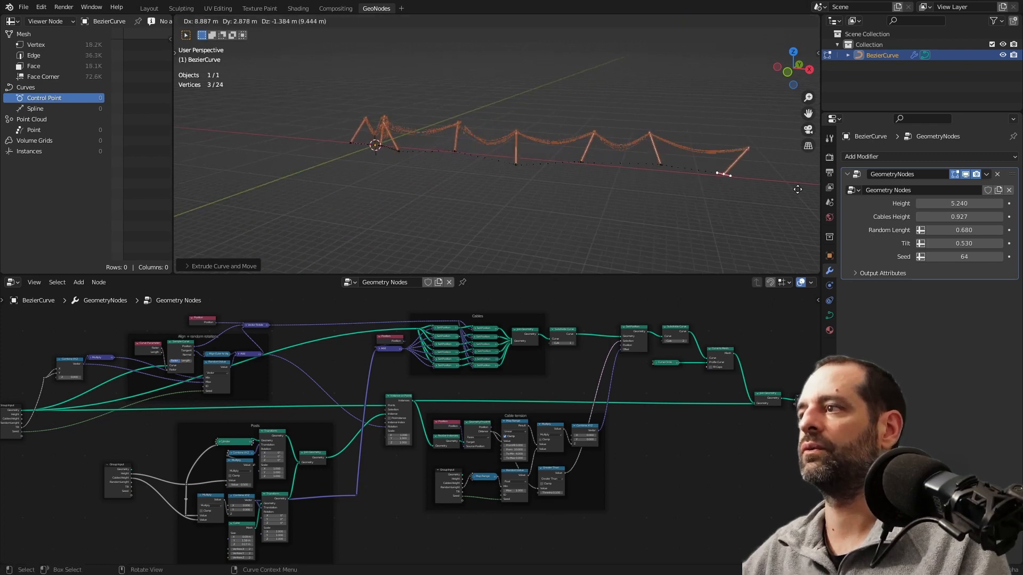
click(797, 190)
middle_drag(589, 187, 613, 183)
key(Tab)
scroll(655, 197, up, 6)
scroll(654, 194, down, 6)
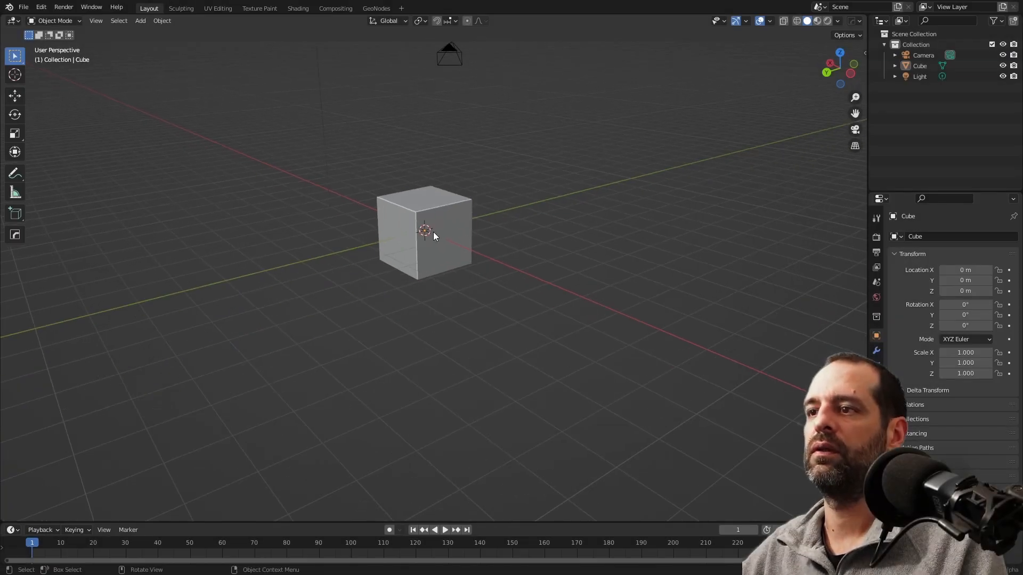
In a new default scene, delete the cube and add a Bezier curve
click(433, 231)
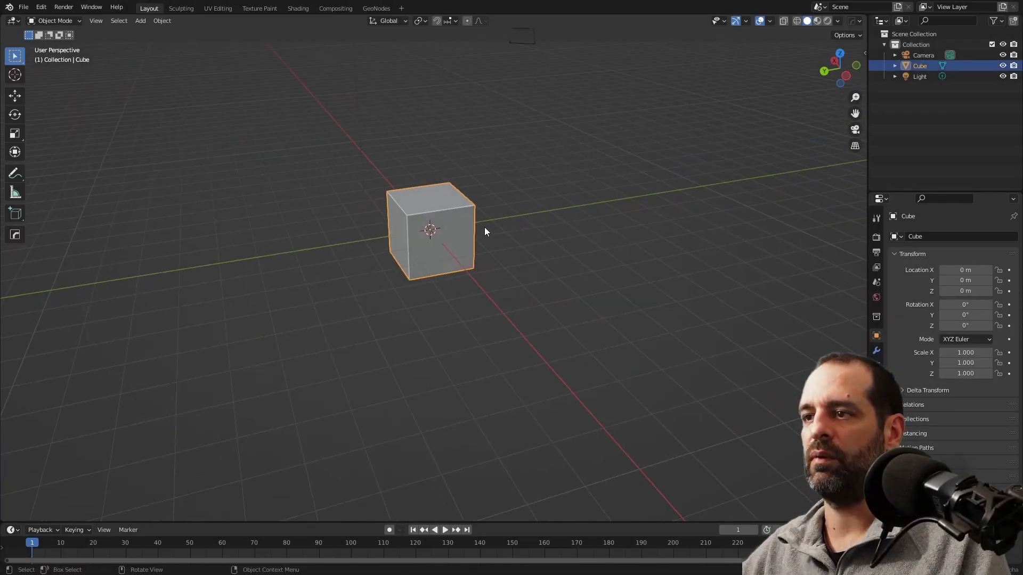
key(Delete)
key(shift+a)
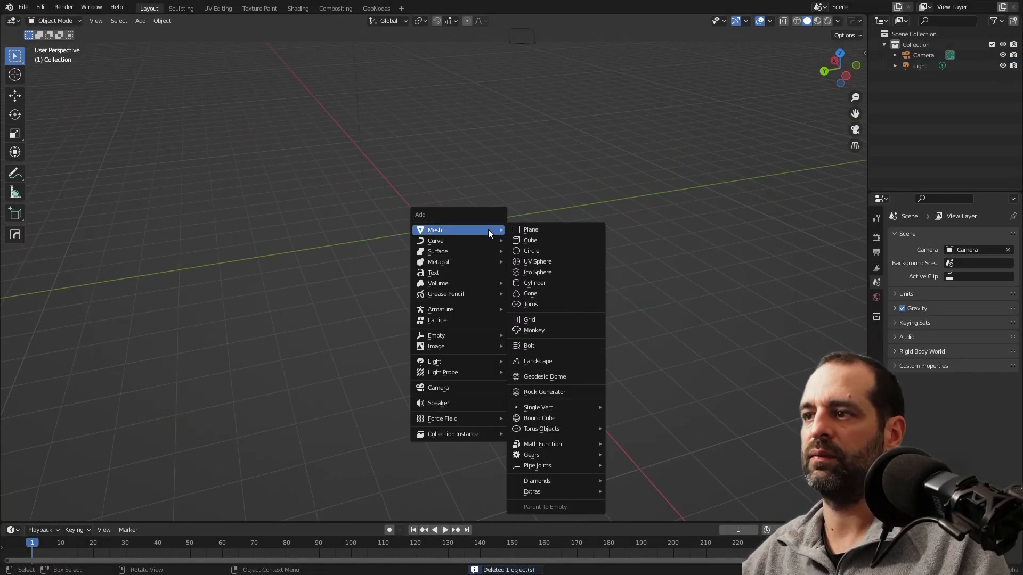
mouse_move(461, 241)
click(515, 242)
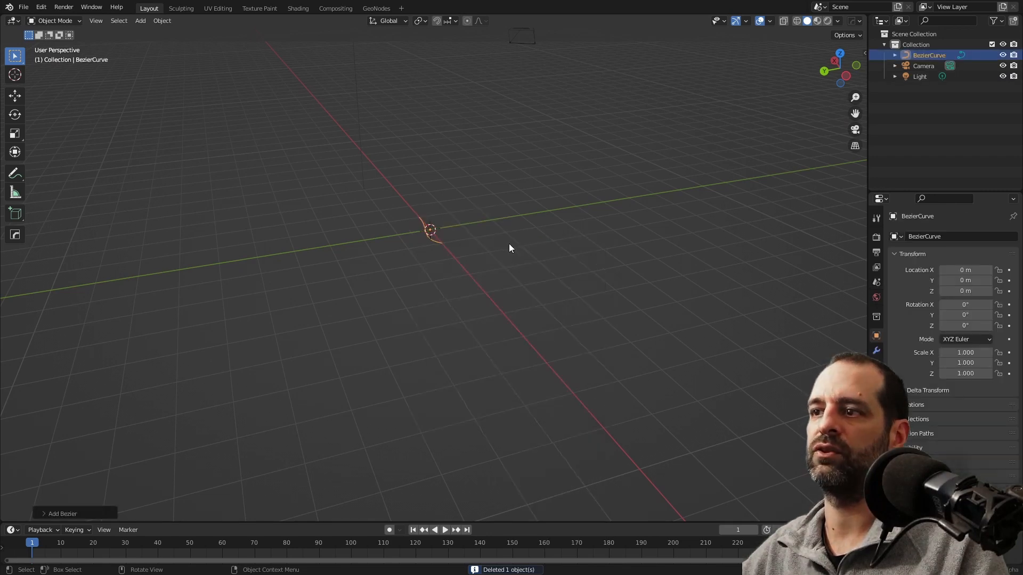
In the GeoNodes workspace, create a geometry node tree for the curve and space its Group Input and Group Output nodes apart
middle_drag(542, 239, 424, 235)
middle_drag(502, 213, 479, 275)
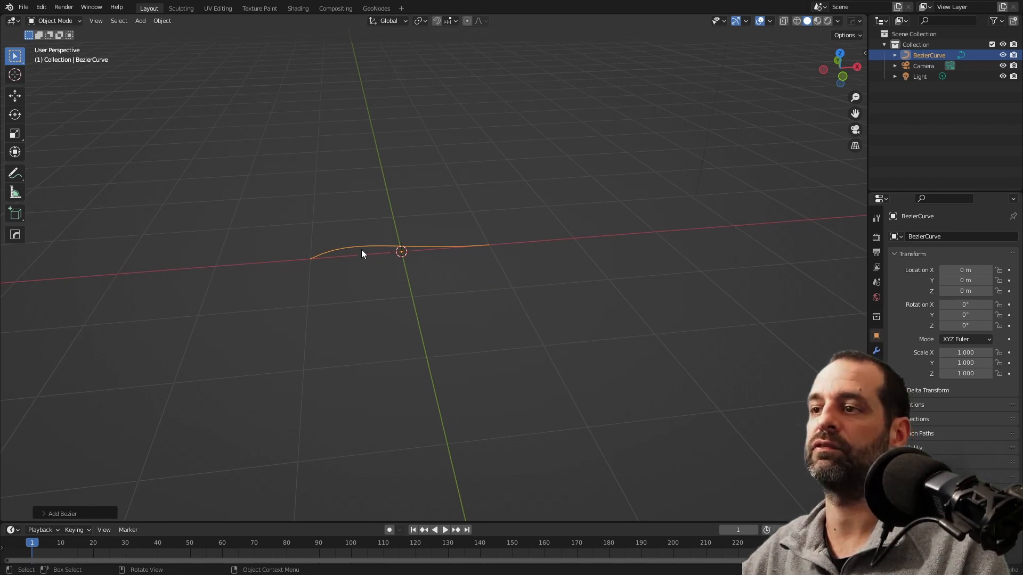
middle_drag(412, 240, 390, 255)
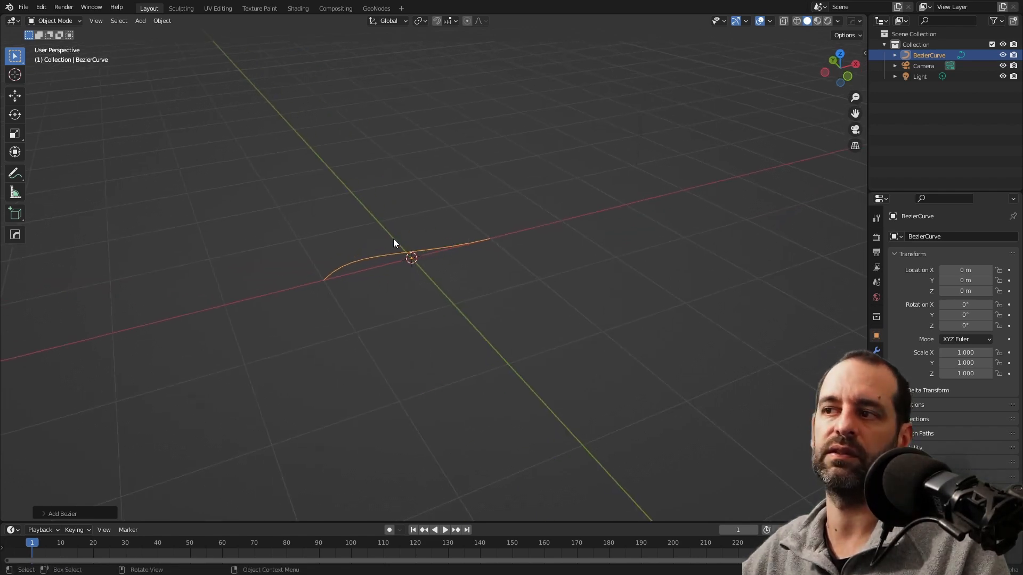
click(373, 9)
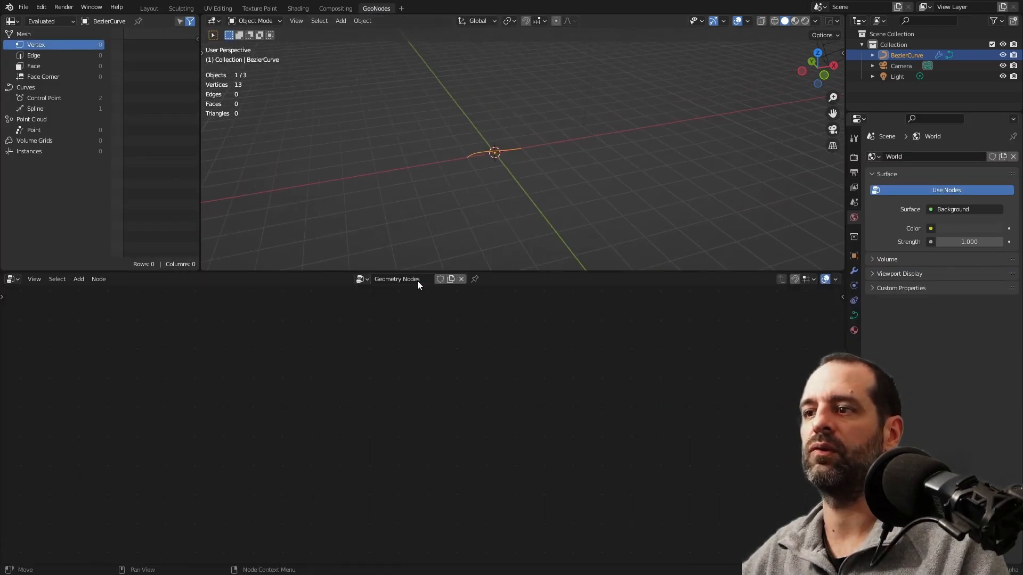
drag(317, 434, 189, 395)
drag(517, 435, 615, 392)
middle_drag(336, 437, 385, 405)
drag(245, 362, 228, 358)
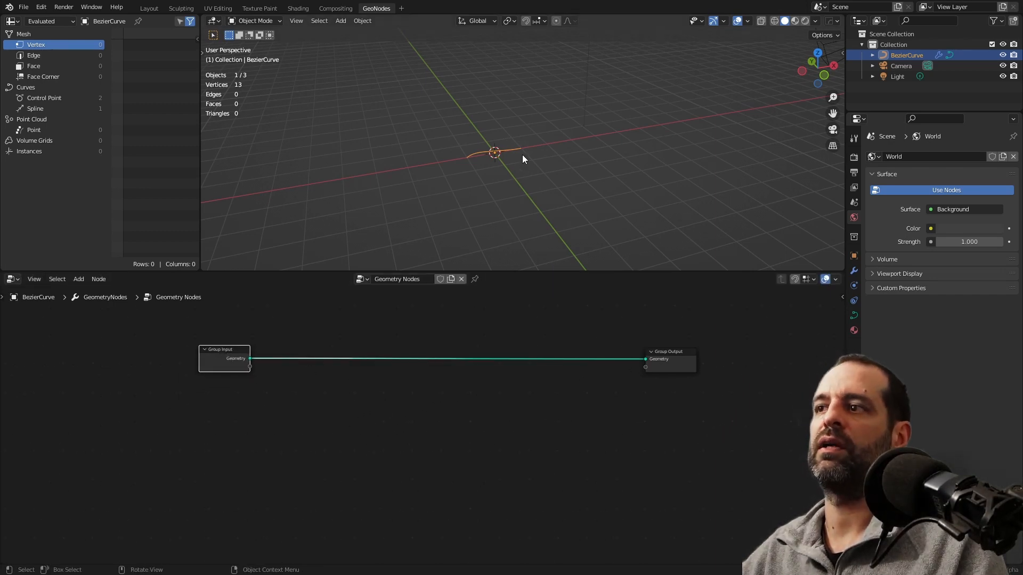
drag(671, 372, 675, 367)
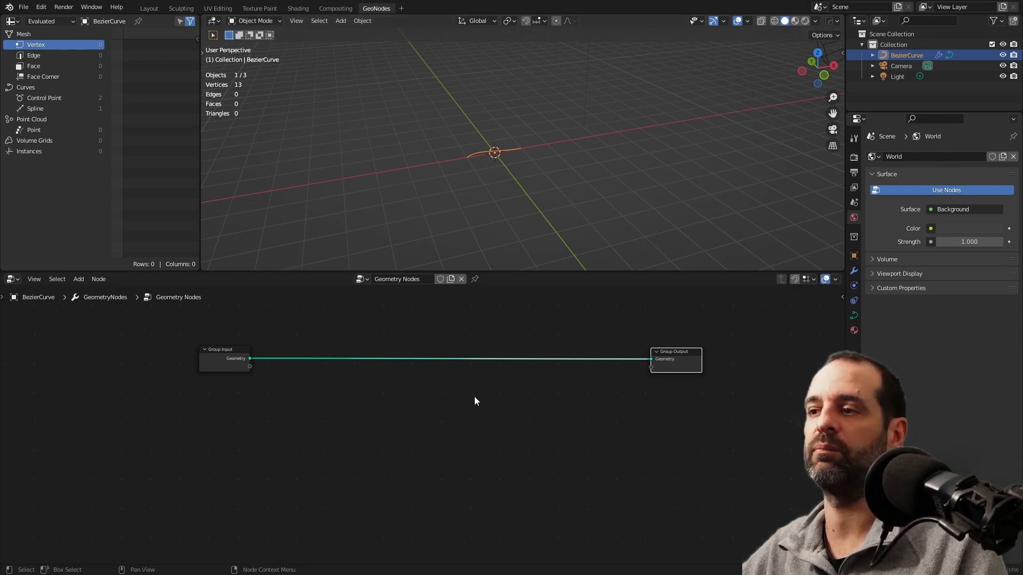
Add a Cylinder mesh node and an Instance on Points node to the node tree
scroll(416, 430, up, 1)
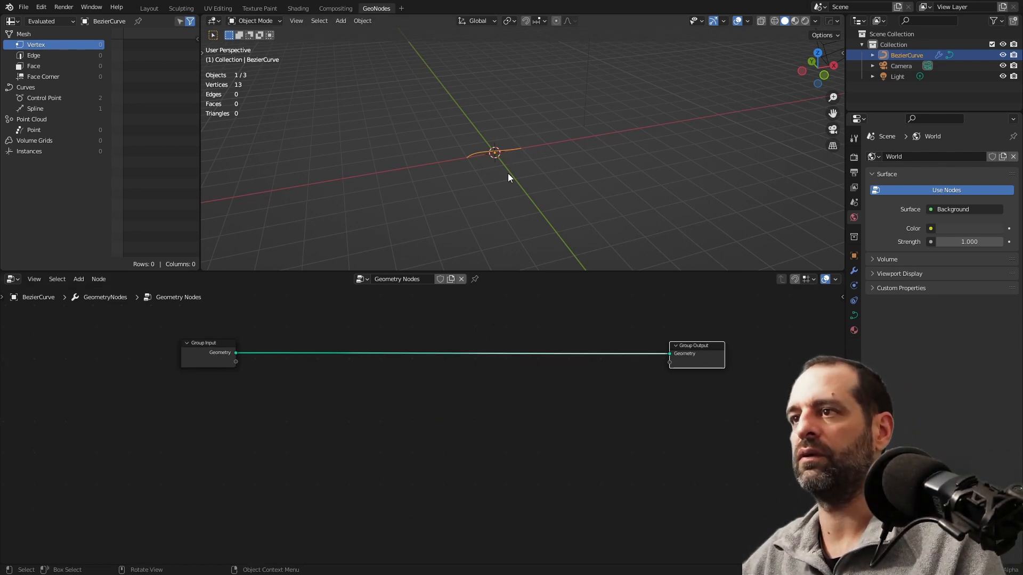
scroll(508, 178, up, 2)
scroll(418, 353, down, 2)
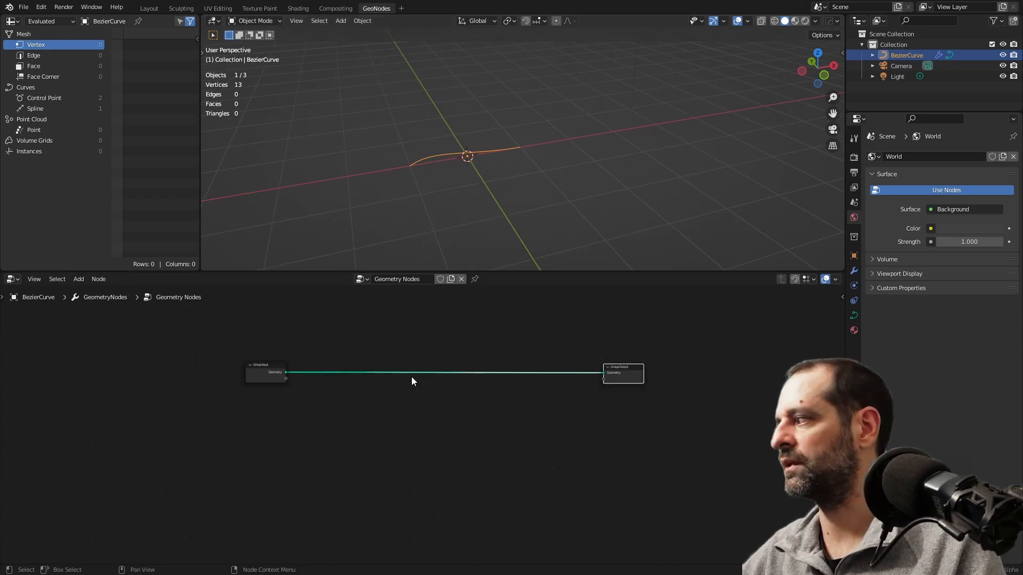
scroll(404, 426, up, 2)
key(shift+a)
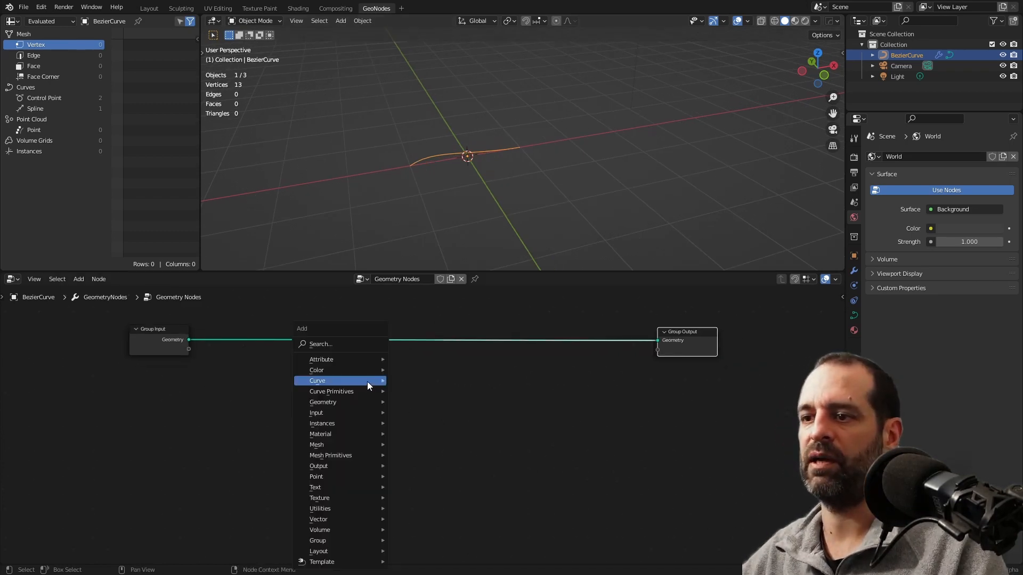
click(353, 344)
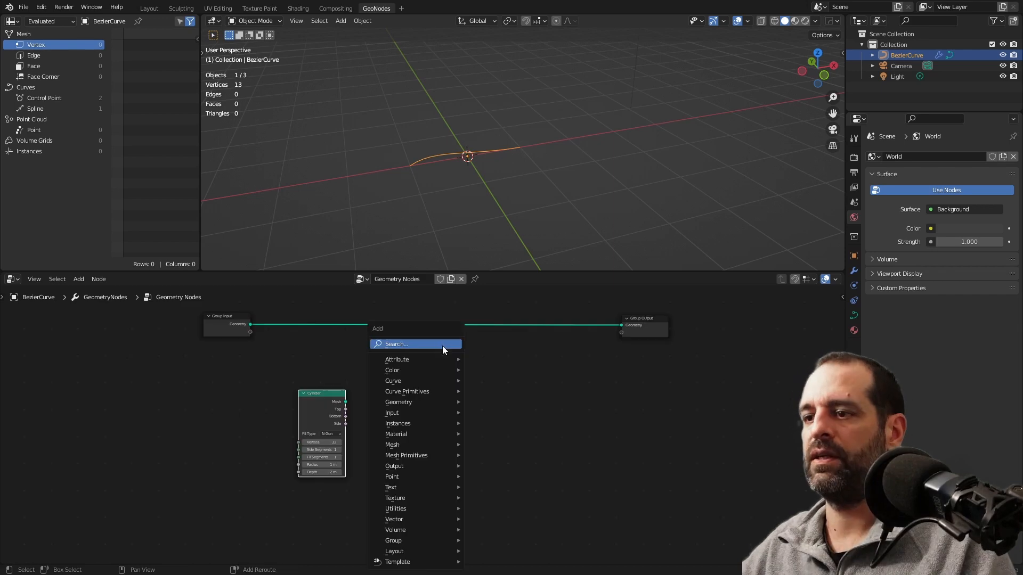
click(443, 345)
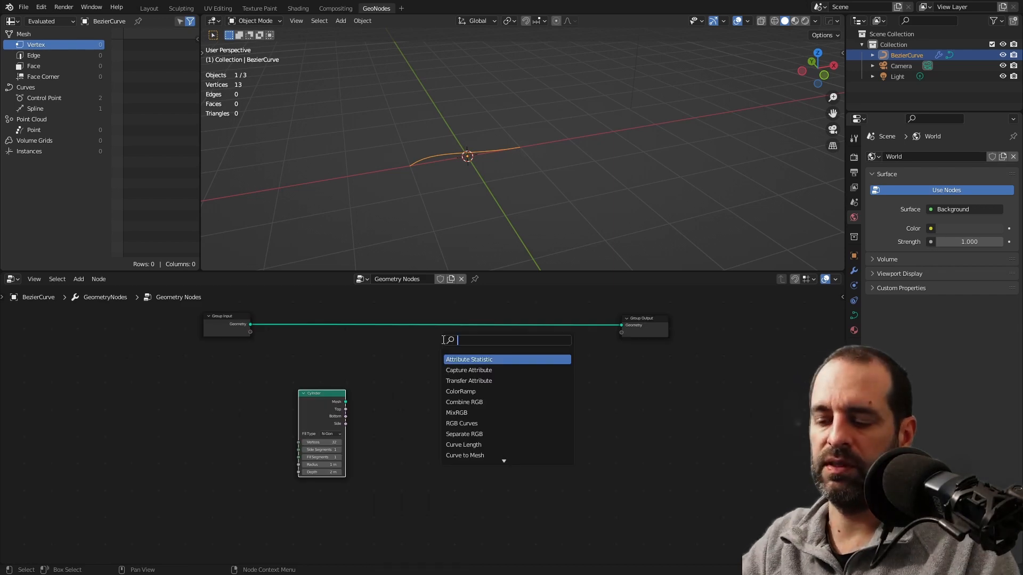
text(i)
scroll(326, 373, up, 1)
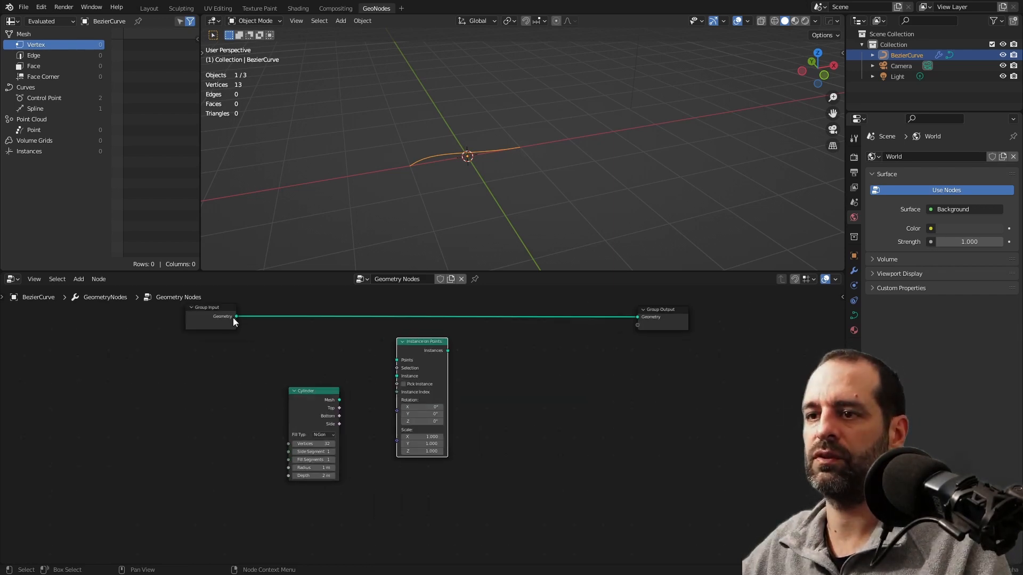
Connect Group Input geometry to Points, the Cylinder mesh to Instance, and Instances to Group Output, and move the Cylinder node aside
drag(235, 317, 356, 362)
drag(450, 353, 639, 319)
drag(339, 403, 397, 378)
scroll(395, 397, down, 4)
middle_drag(379, 410, 511, 387)
scroll(426, 437, up, 8)
drag(465, 386, 374, 418)
Set the Cylinder node's Depth to 6 m and its Radius to 0.1 m
scroll(389, 414, down, 6)
scroll(299, 455, up, 7)
middle_drag(306, 465, 339, 398)
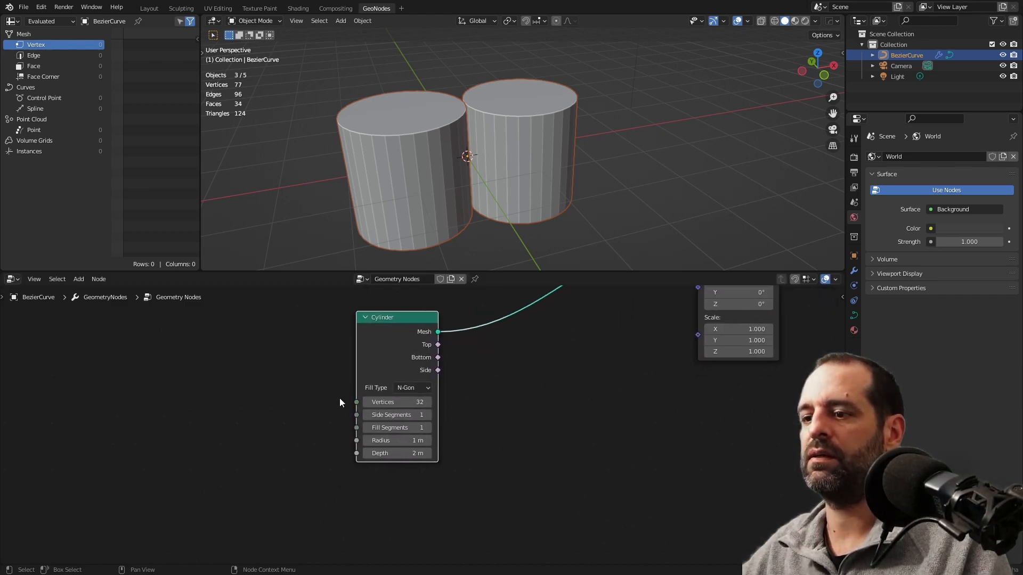
click(388, 456)
text(6)
key(Return)
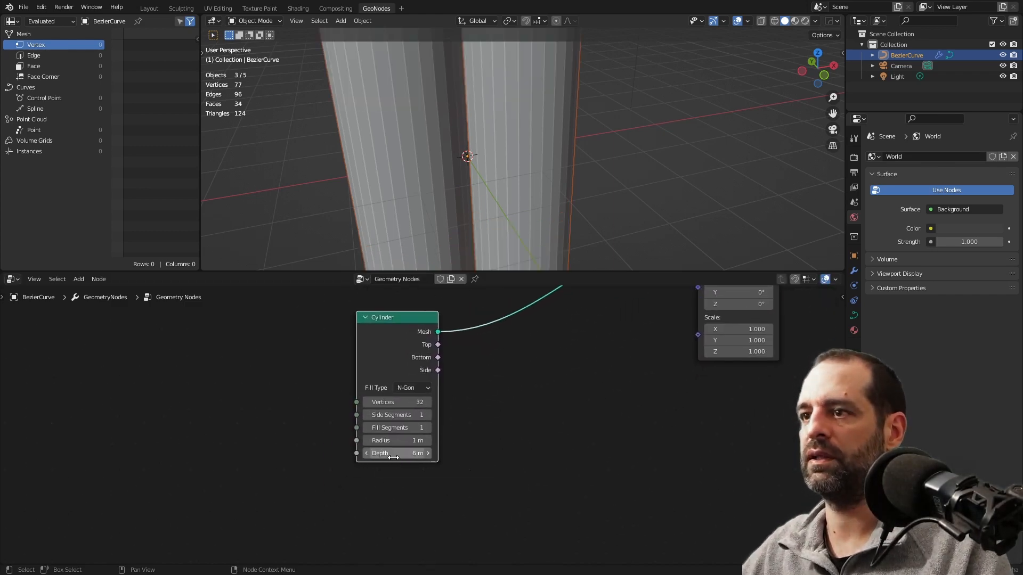
click(400, 441)
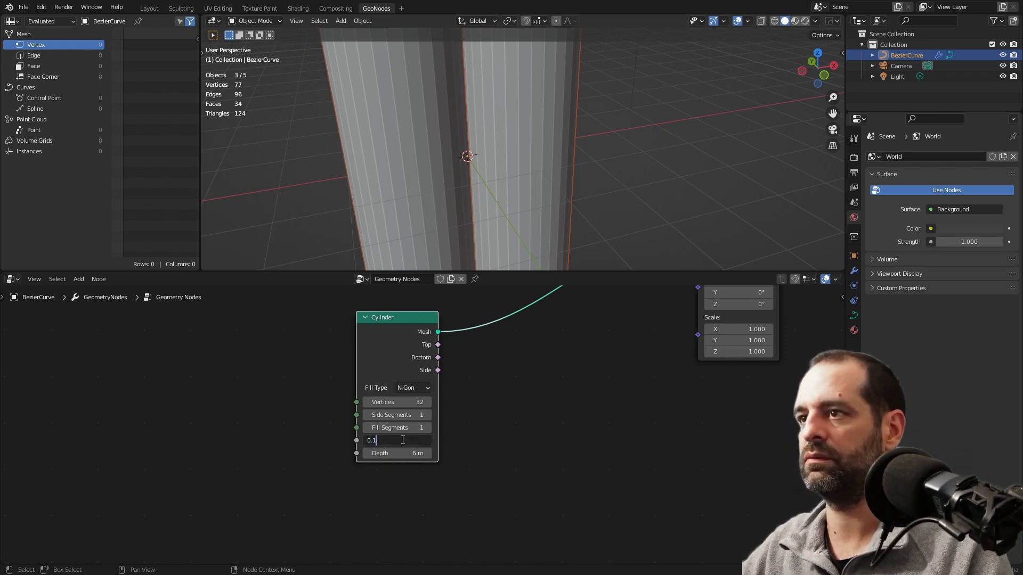
text(0.1)
key(Return)
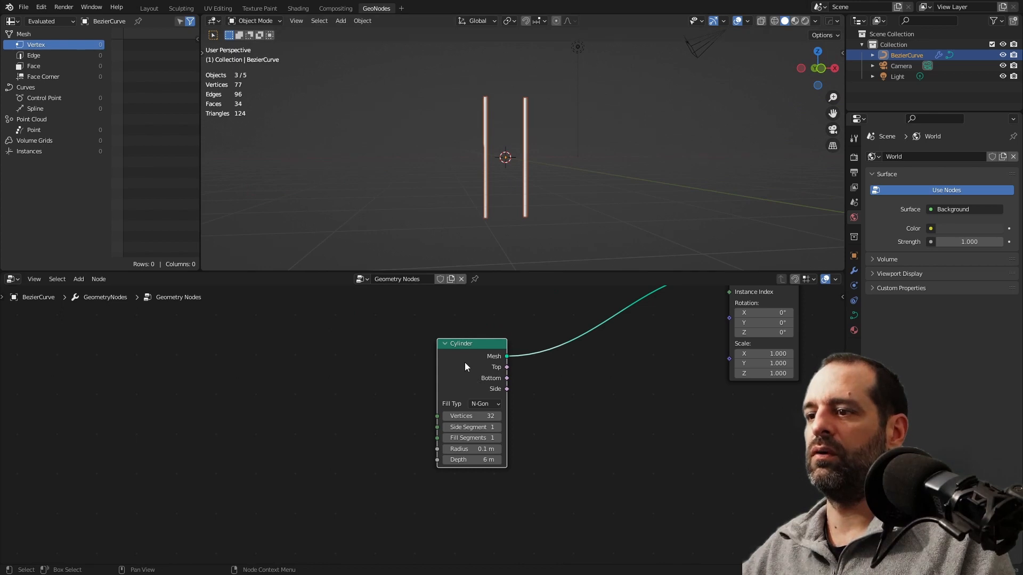
Add a Value node set to 6 and connect it to the Cylinder's Depth
middle_drag(503, 164, 516, 158)
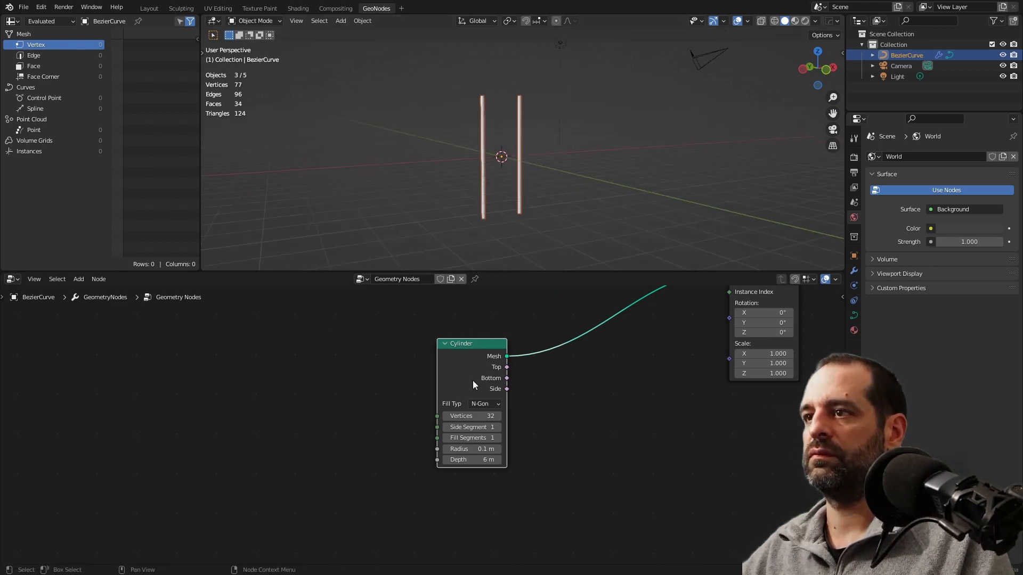
middle_drag(494, 160, 491, 155)
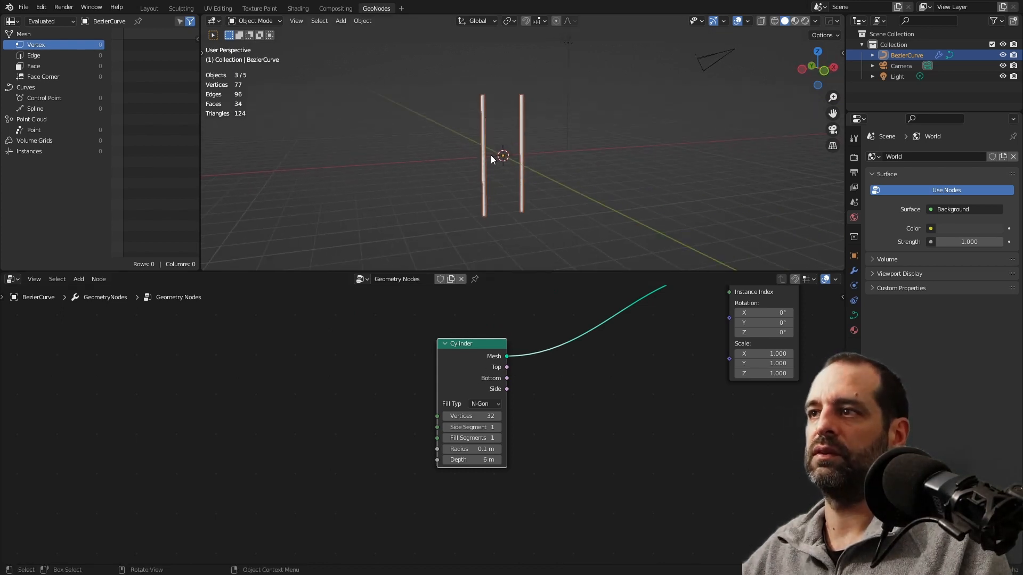
middle_drag(386, 376, 447, 377)
key(shift+a)
click(430, 345)
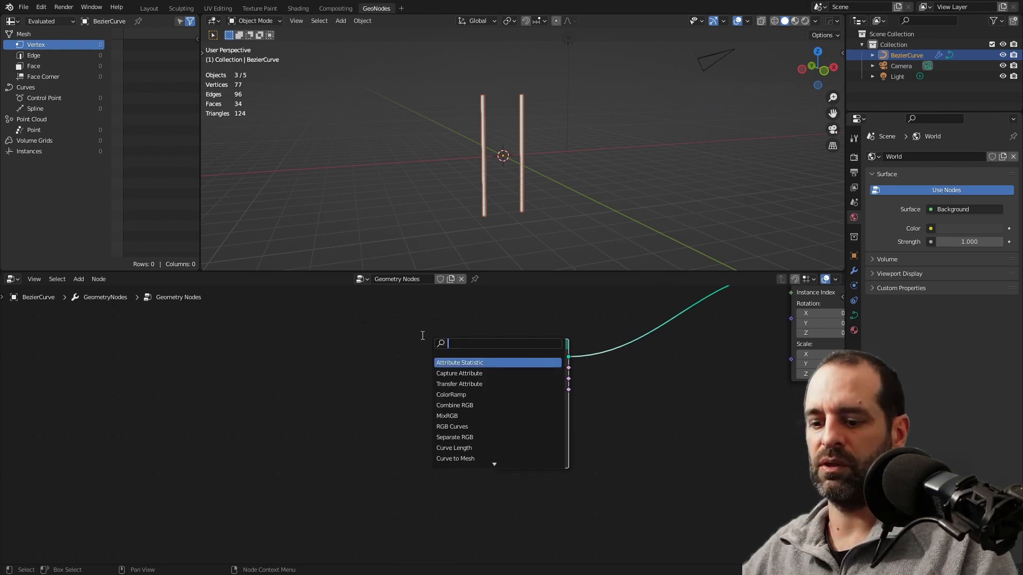
text(VAL)
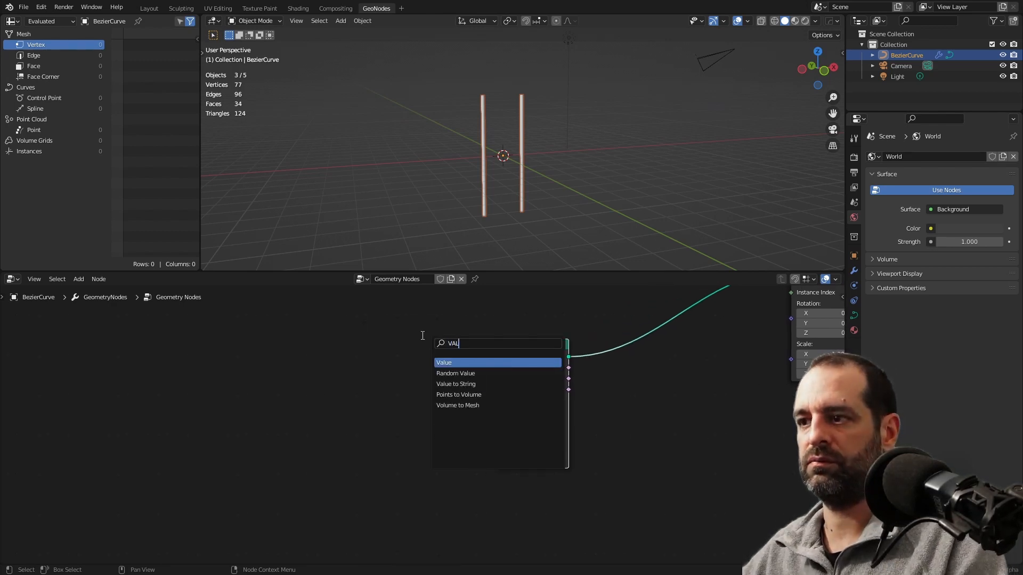
text(UE)
click(464, 363)
click(409, 367)
drag(417, 371, 362, 385)
click(357, 394)
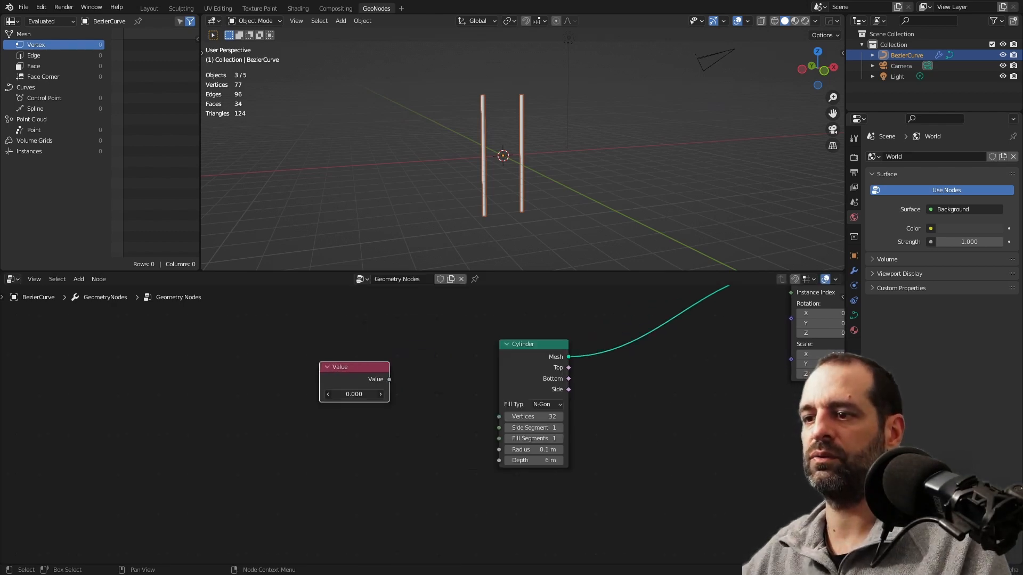
text(6)
key(Return)
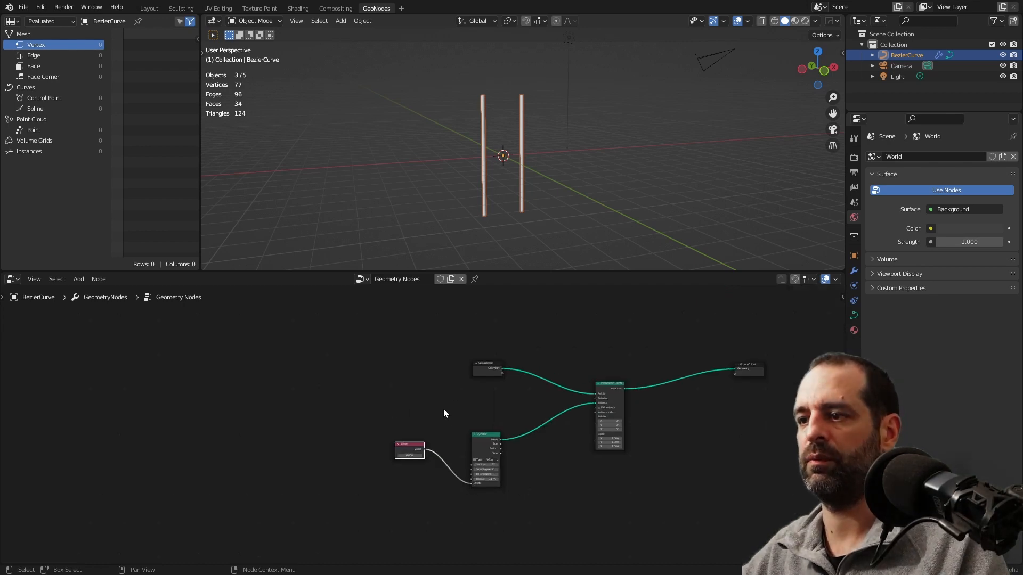
Move the Group Input node farther out and expose the Cylinder's Depth through it in place of the Value node
drag(479, 368, 383, 367)
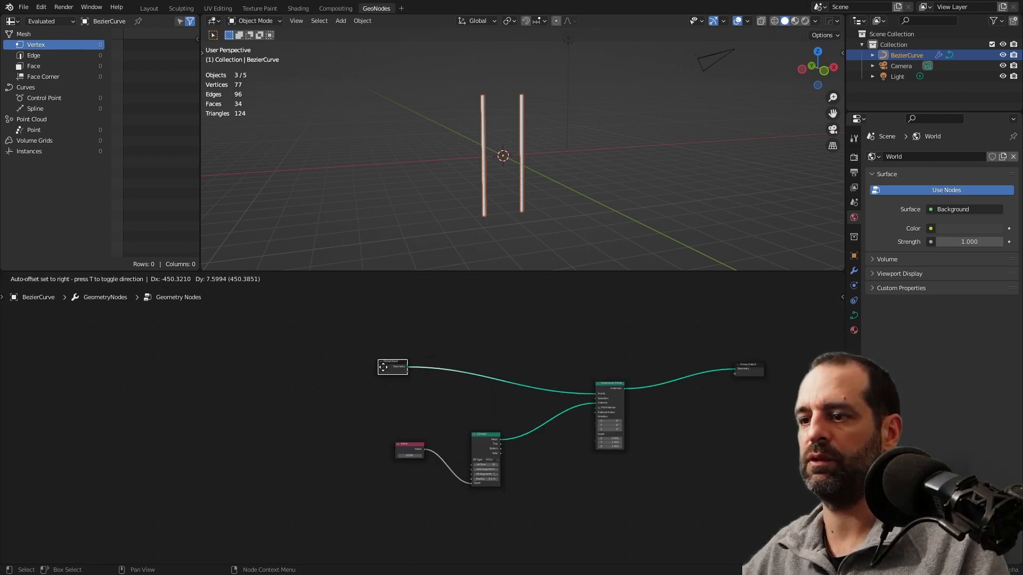
scroll(334, 424, up, 3)
drag(338, 418, 432, 514)
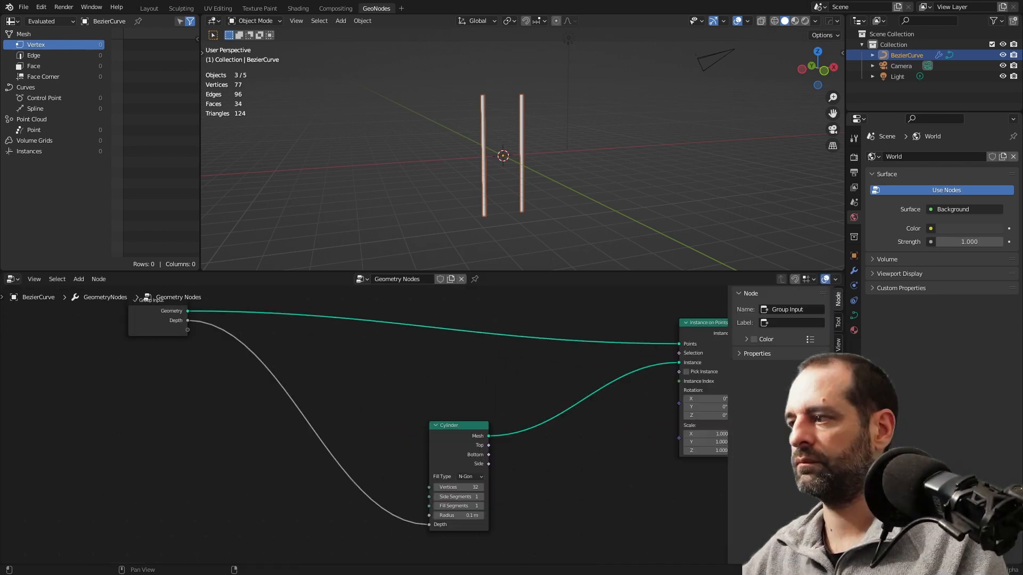
Set the maximum of the node group's Depth input to 10
click(838, 368)
click(767, 323)
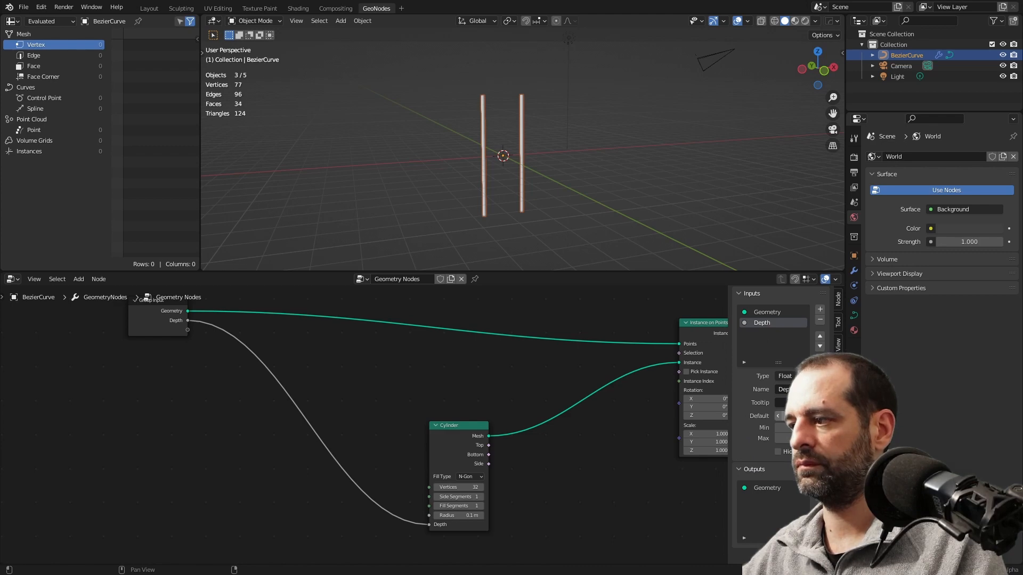
click(787, 438)
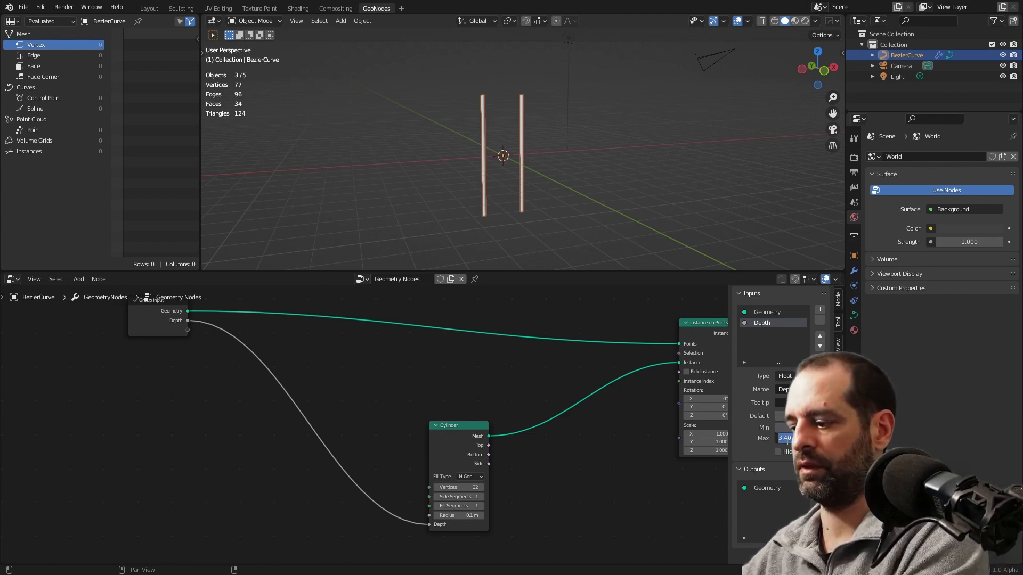
key(Return)
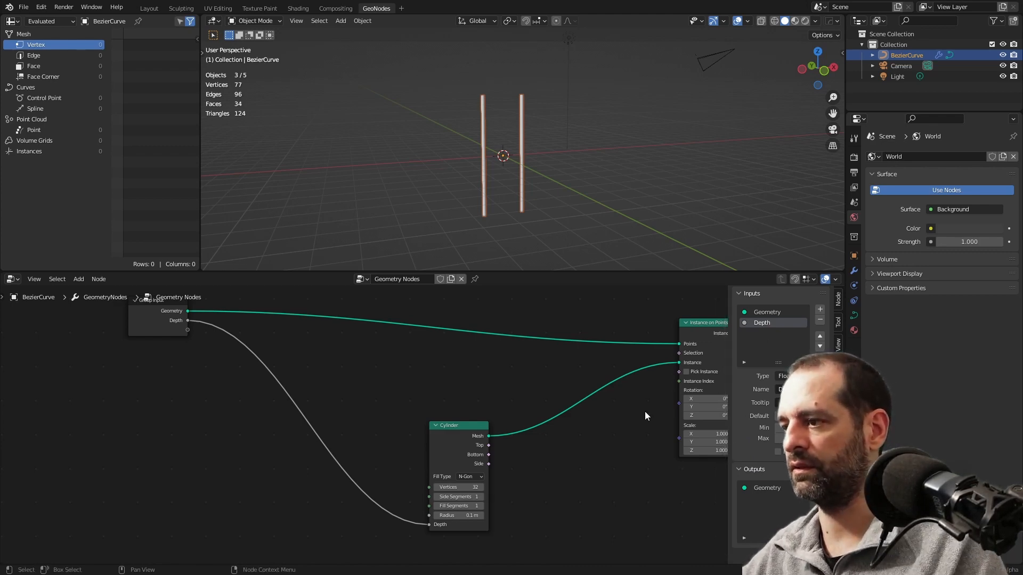
Display the BezierCurve's modifier settings and adjust the Geometry Nodes Depth to about 6.05 m
scroll(645, 417, down, 1)
click(854, 271)
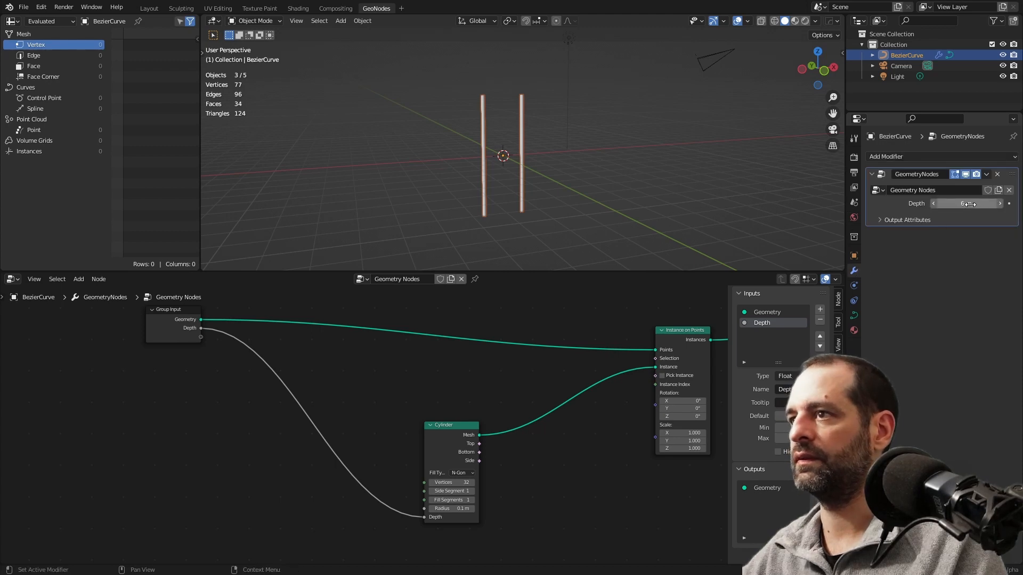
drag(970, 204, 975, 204)
middle_drag(523, 163, 506, 157)
Insert a Transform node between the Cylinder and Instance on Points, and shift the Cylinder node away from it
middle_drag(407, 423, 423, 361)
key(shift+a)
click(392, 342)
text(T)
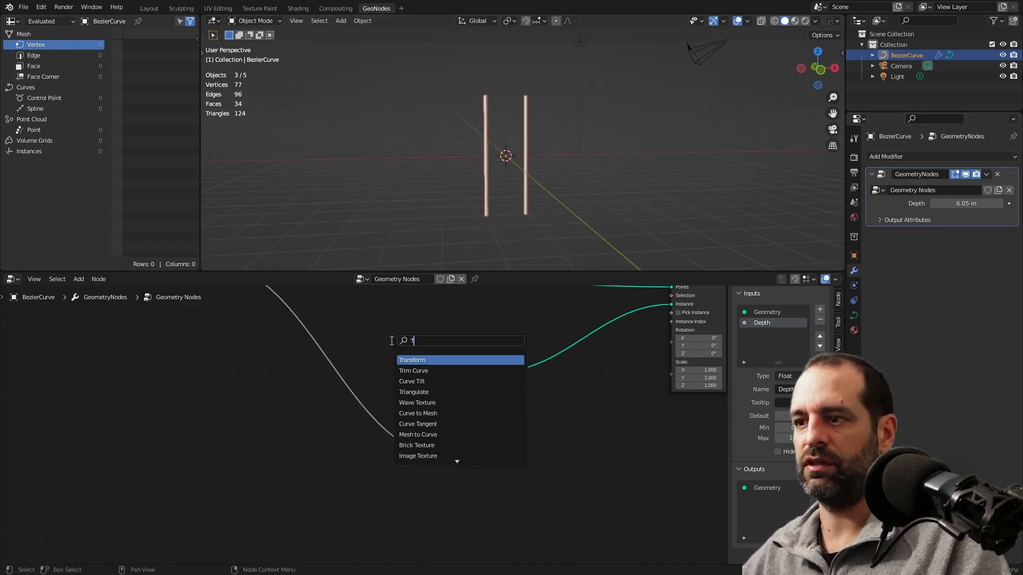
text(r)
click(416, 360)
click(523, 383)
drag(468, 365, 393, 356)
Add a Combine XYZ node, connect its Vector to the Transform's Translation, and move the Cylinder node above it
key(shift+a)
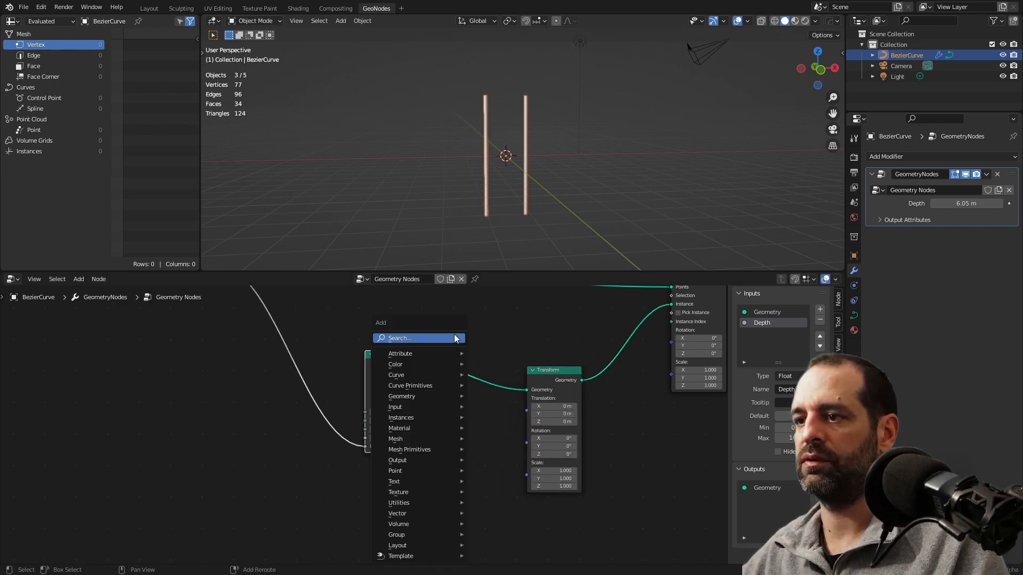
click(455, 338)
text(COMB)
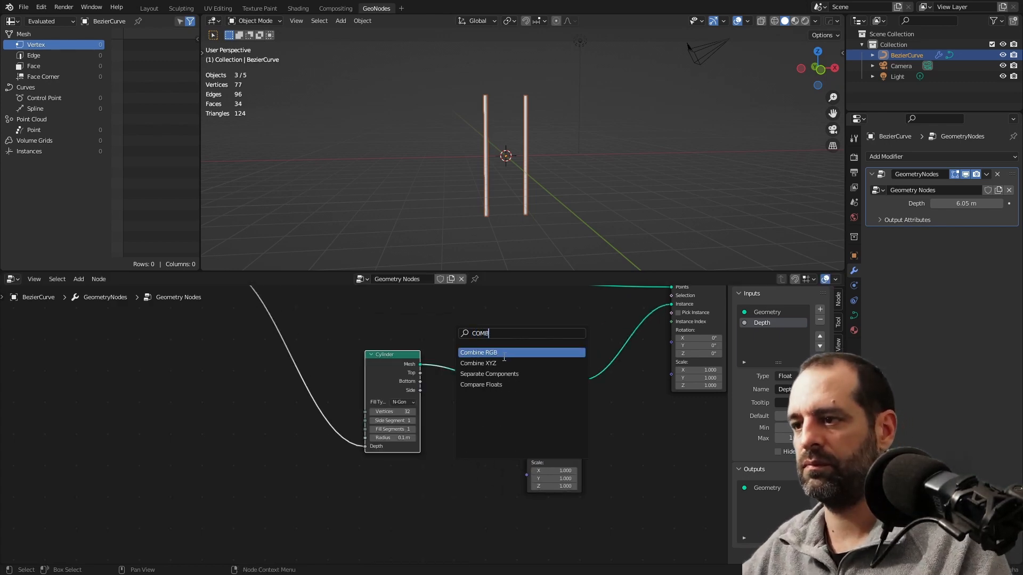
click(504, 363)
click(457, 442)
drag(484, 448, 527, 399)
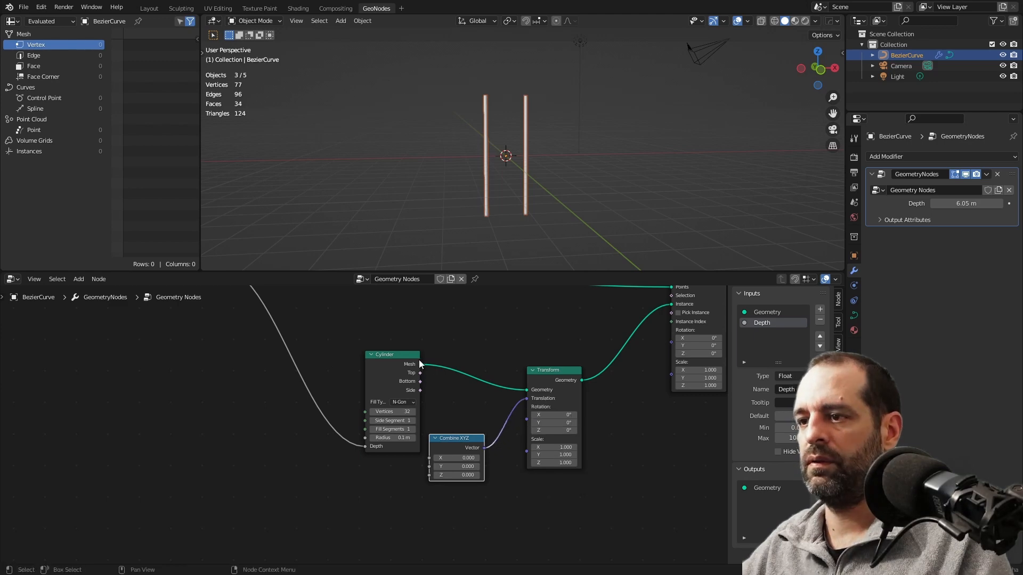
drag(400, 356, 463, 333)
Add a Math node beside Combine XYZ and feed its first Value from a reroute placed on the Depth link
middle_drag(309, 391, 378, 420)
key(shift+a)
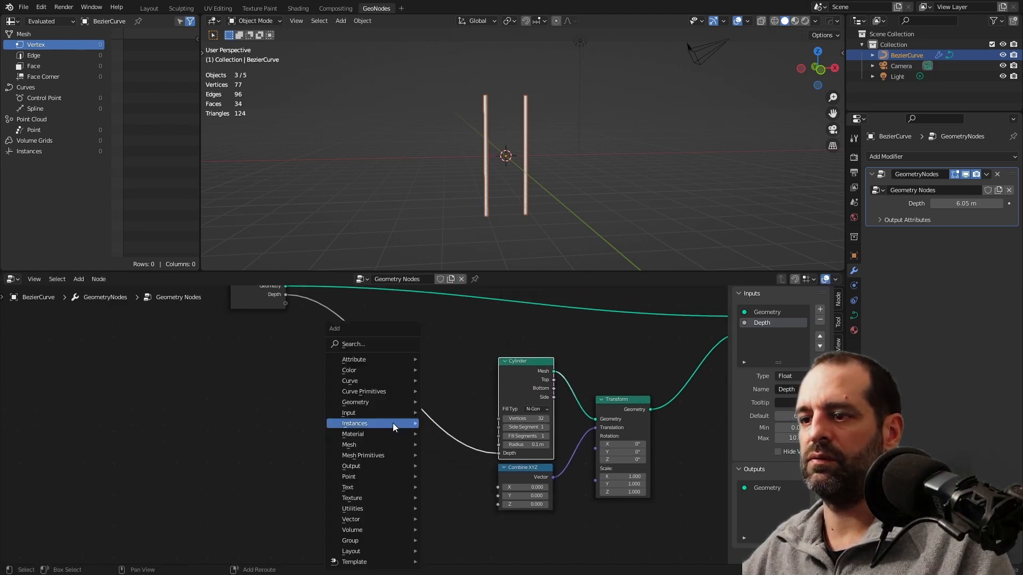
click(370, 343)
text(M)
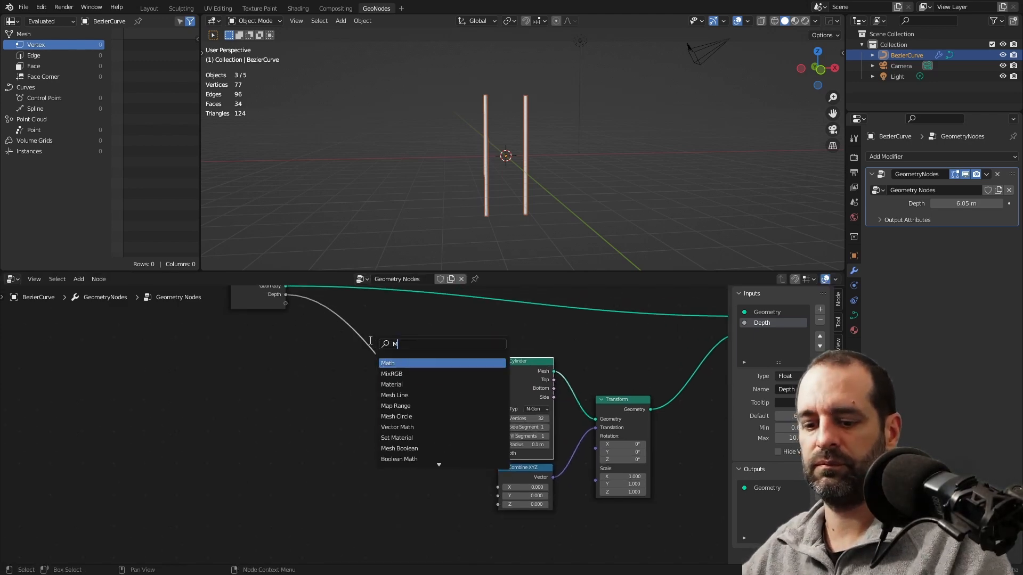
text(ath)
key(Return)
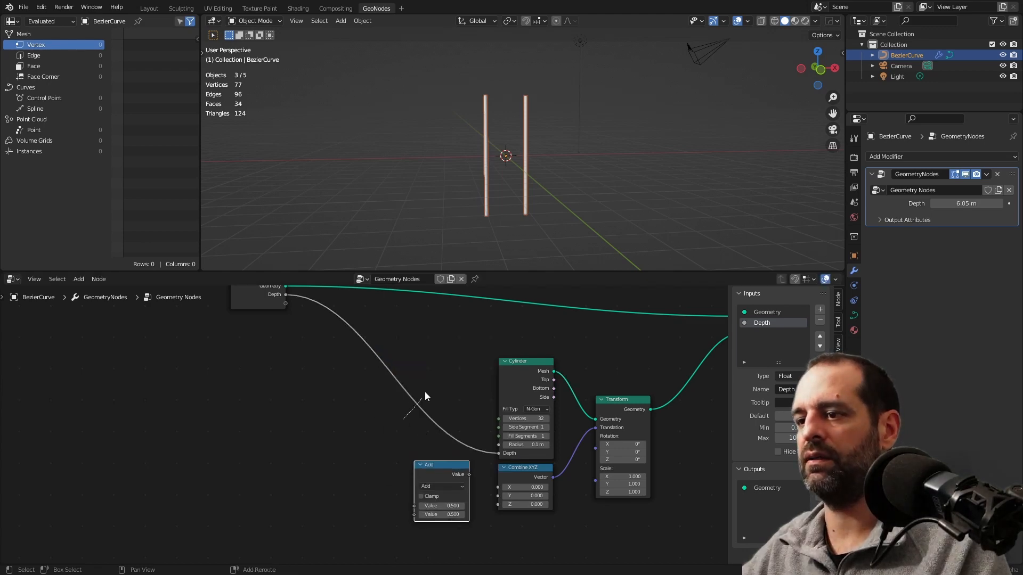
shift+right_drag(424, 396, 415, 406)
drag(417, 404, 415, 507)
drag(441, 468, 456, 473)
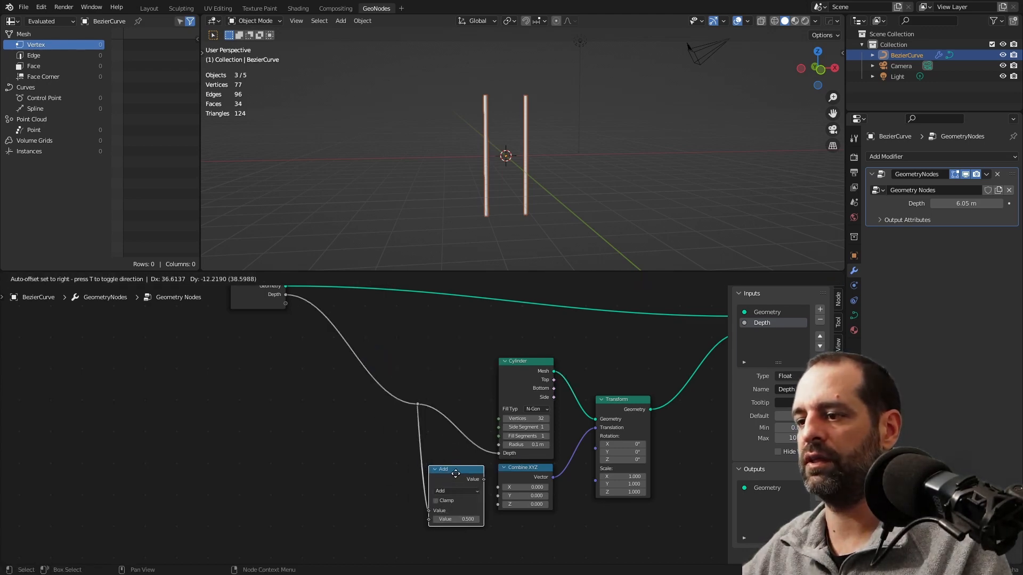
Arrange the Math and Combine XYZ nodes and connect the Math node's Value output to Combine XYZ's Z
middle_drag(476, 449, 412, 403)
scroll(479, 410, up, 6)
drag(525, 429, 534, 426)
drag(422, 430, 426, 437)
drag(485, 481, 485, 481)
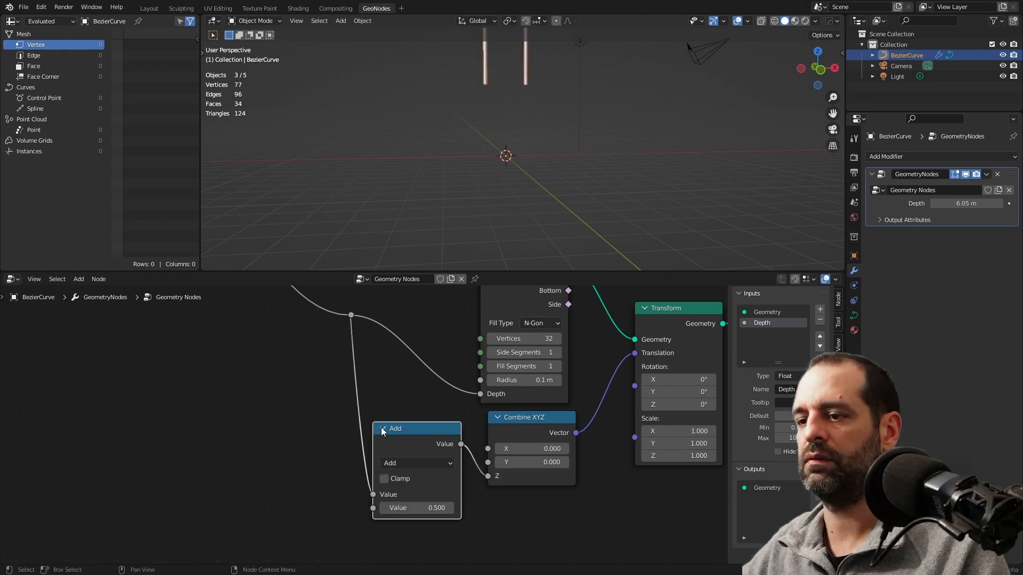
Change the Math operation to Multiply with the factor 0.500, then collapse the node and place it level with Z
click(411, 462)
click(414, 329)
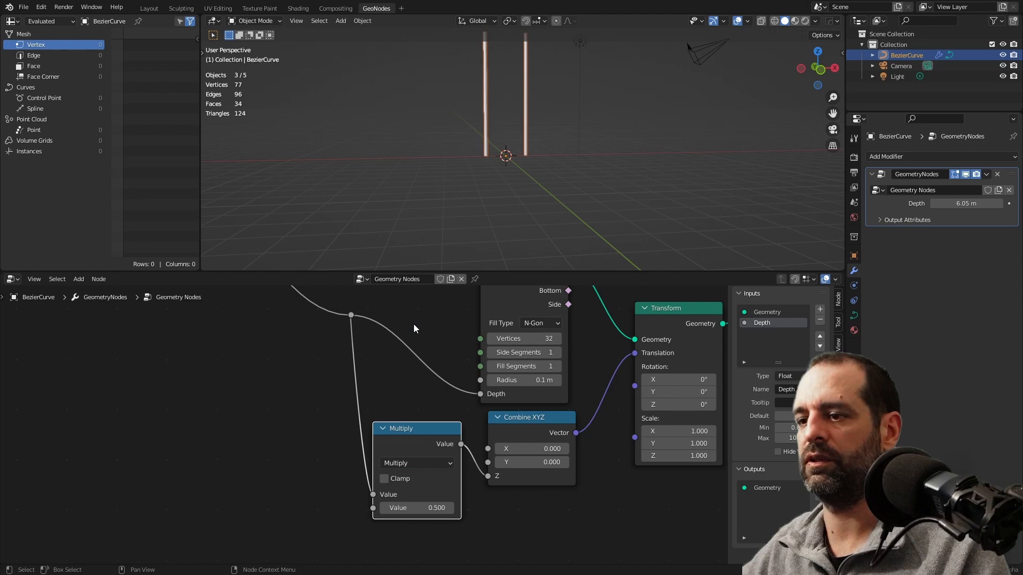
click(382, 428)
drag(414, 429, 421, 472)
Lower the modifier's Depth to about 4.55 m to test that the poles stay on the ground
scroll(456, 422, down, 6)
middle_drag(554, 197, 528, 170)
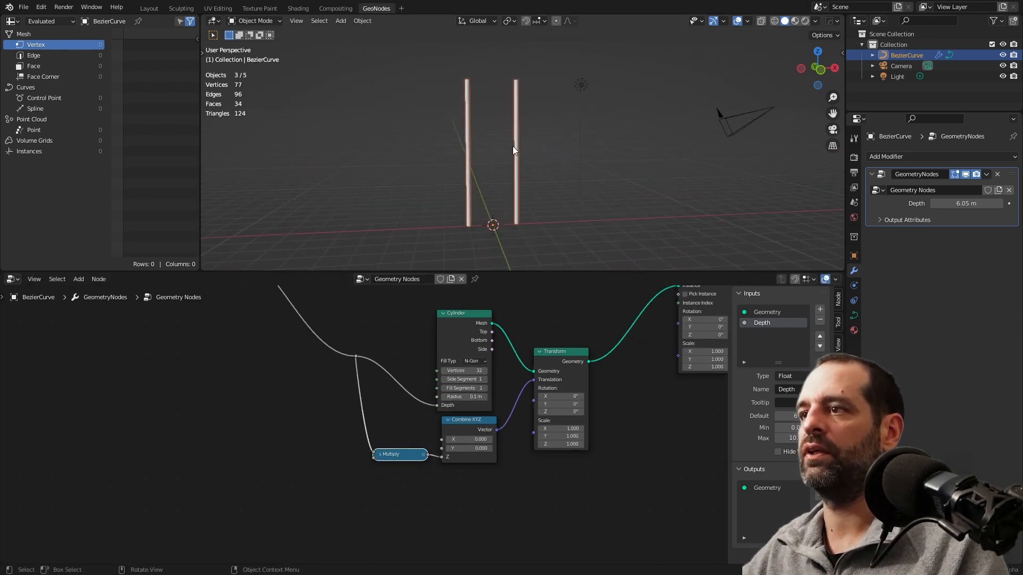
middle_drag(241, 291, 322, 395)
drag(972, 204, 868, 203)
drag(965, 203, 966, 204)
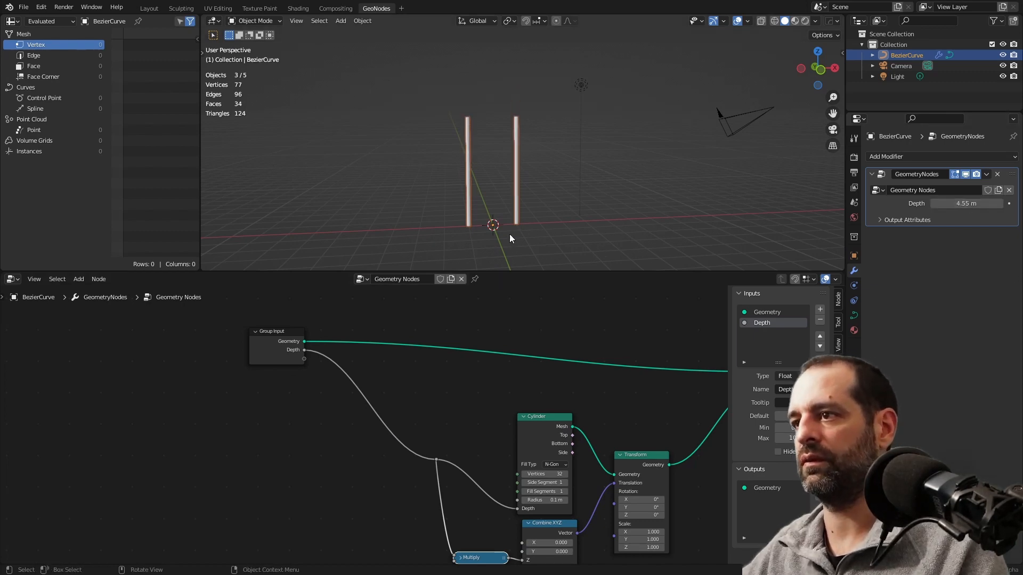
Collapse the Cylinder and Transform nodes and move the Multiply node up beside the top of Combine XYZ
middle_drag(509, 235, 546, 242)
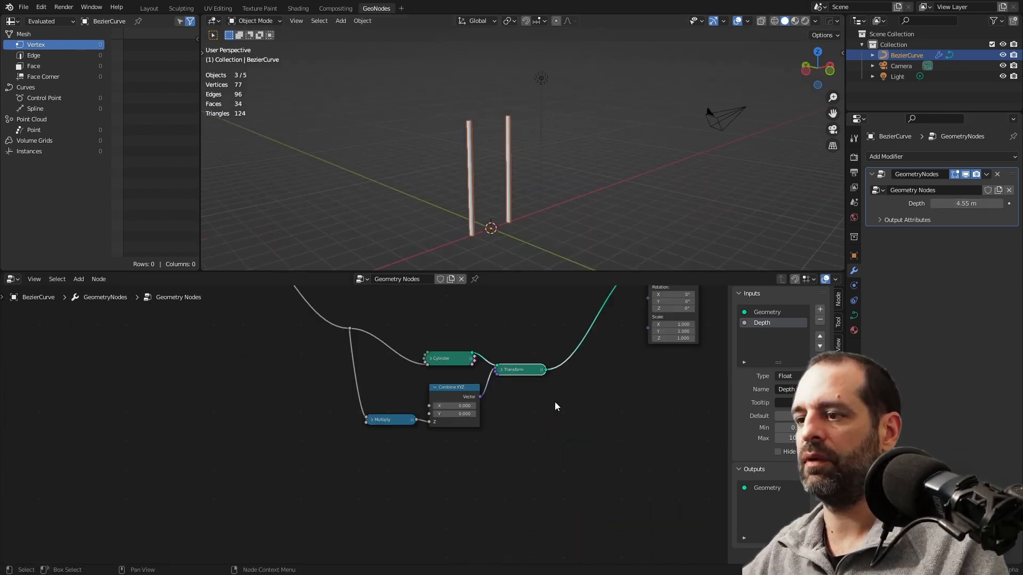
scroll(362, 417, up, 1)
drag(363, 417, 365, 383)
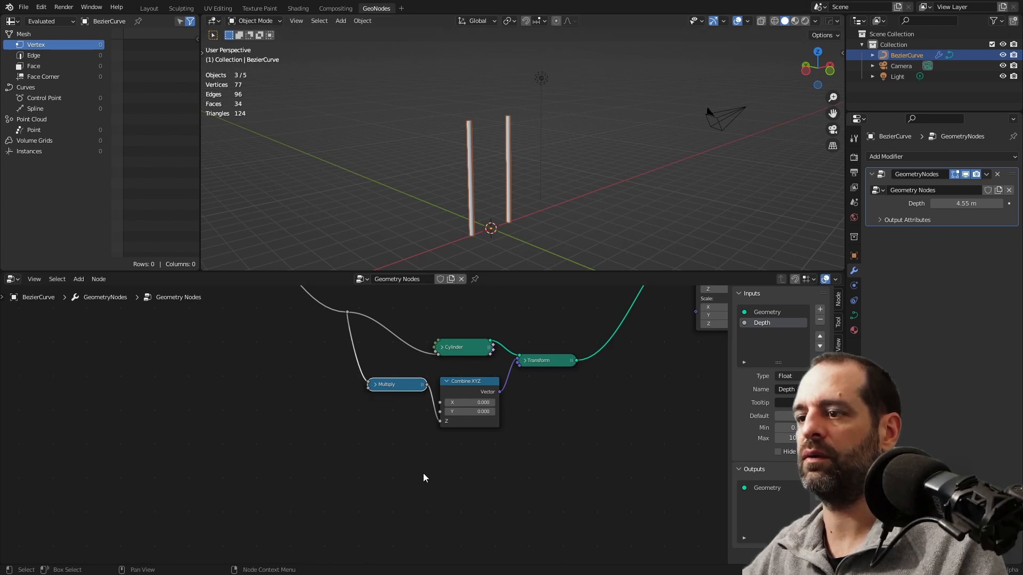
Add a Cube mesh primitive node below the Combine XYZ node
middle_drag(424, 474, 413, 419)
key(shift+a)
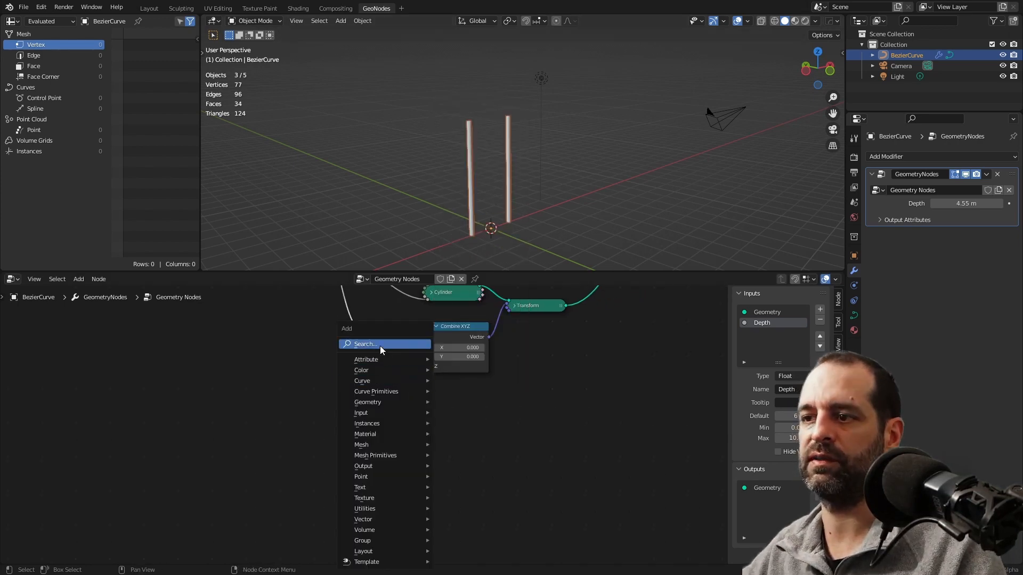
text(CUBE)
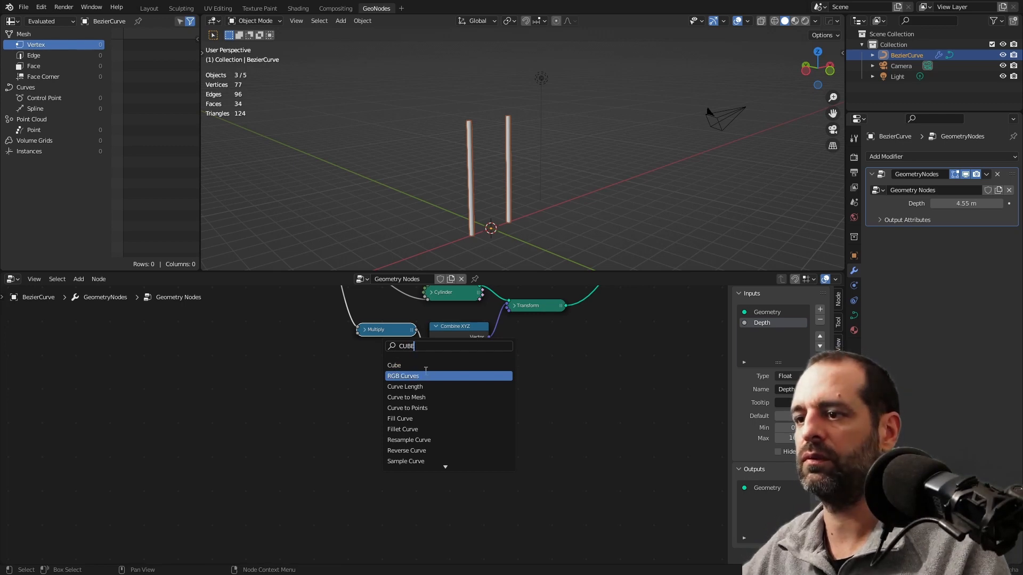
click(425, 366)
click(444, 420)
Duplicate the Transform node beside the Cube and connect the Cube's Mesh to its Geometry input
scroll(509, 394, down, 5)
click(486, 348)
key(shift+d)
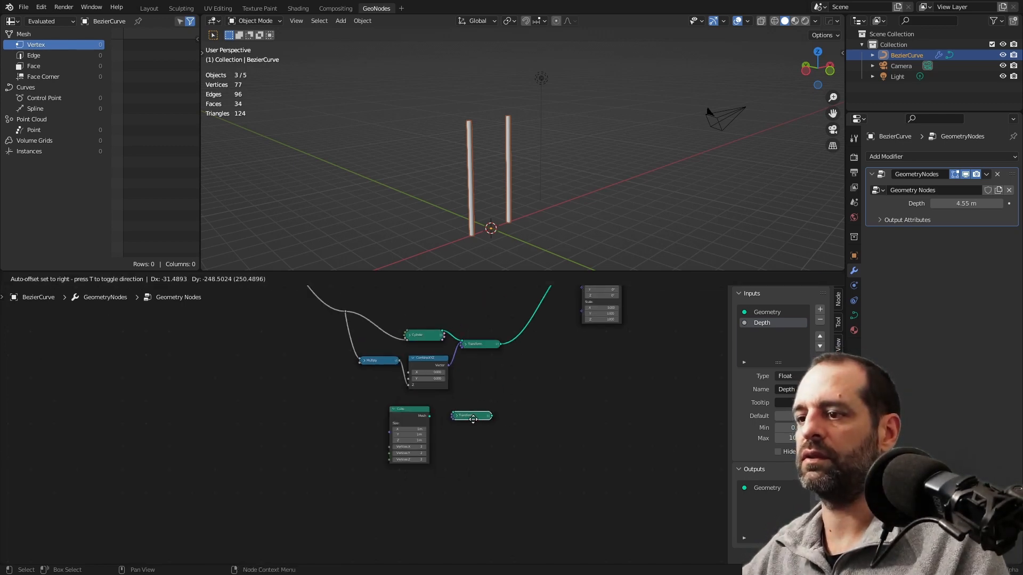
click(474, 419)
scroll(468, 432, up, 6)
drag(467, 410, 503, 407)
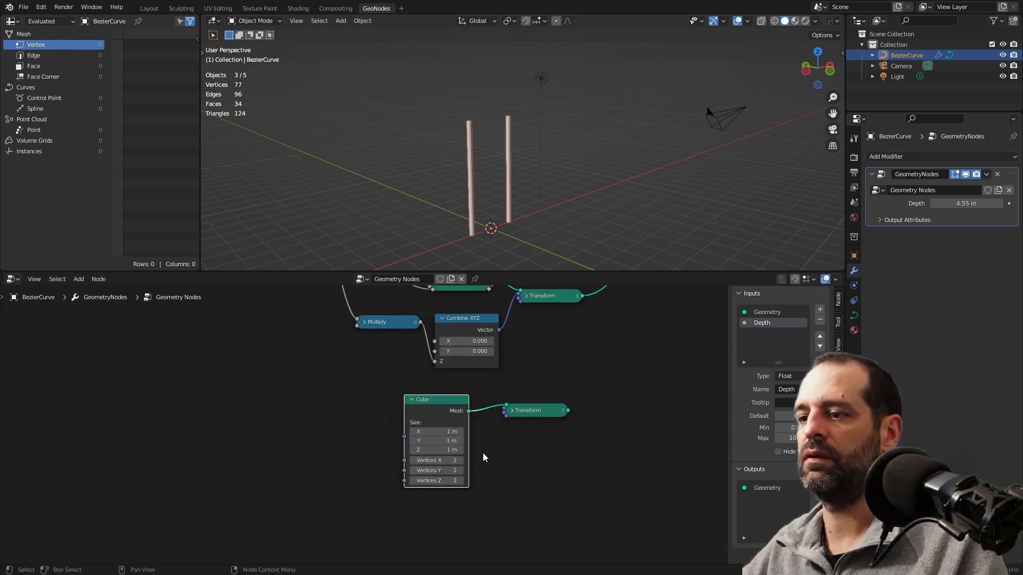
Add a Join Geometry node that merges both Transform outputs before Instance on Points
scroll(554, 436, down, 5)
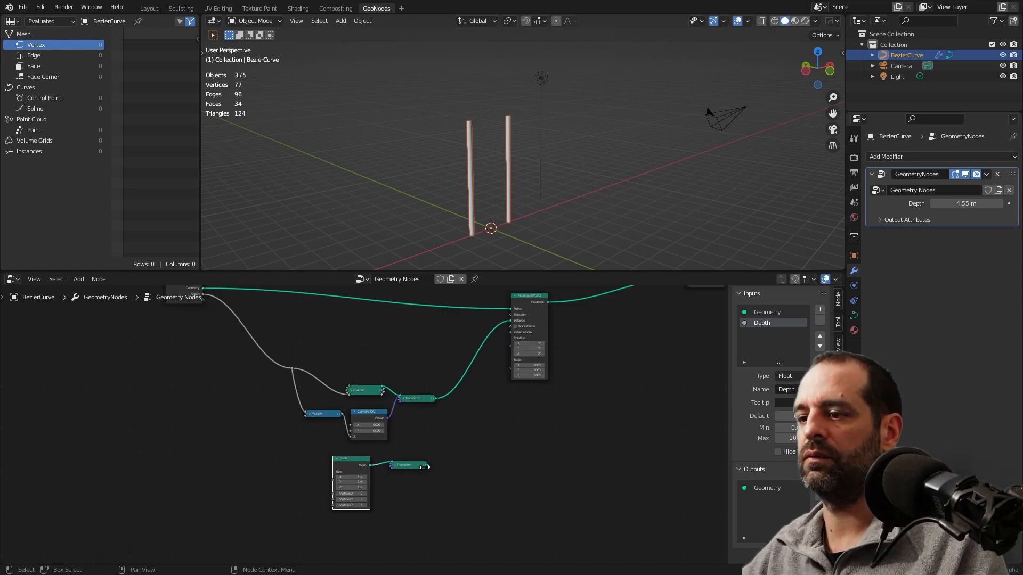
key(shift+a)
click(469, 346)
text(join)
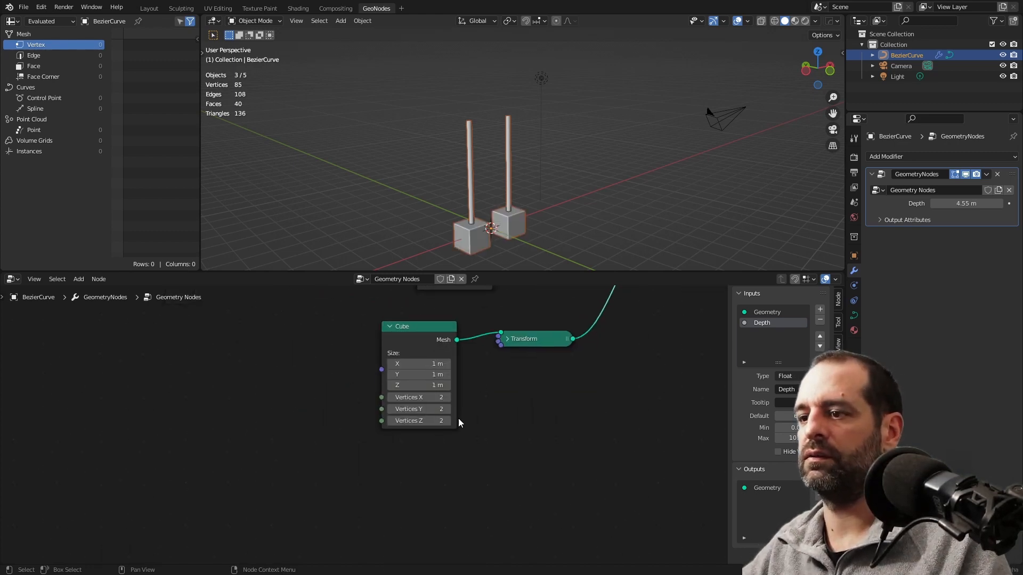
Set the Cube's size to X 0.09 m, Y 1.58 m and Z 0.17 m
scroll(458, 418, up, 1)
click(438, 350)
text(0.09)
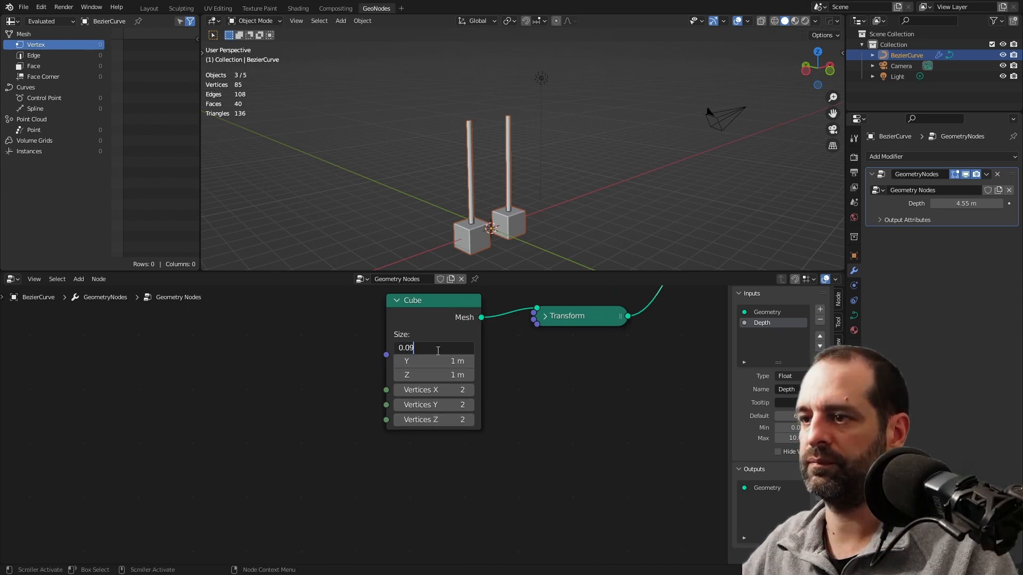
key(Return)
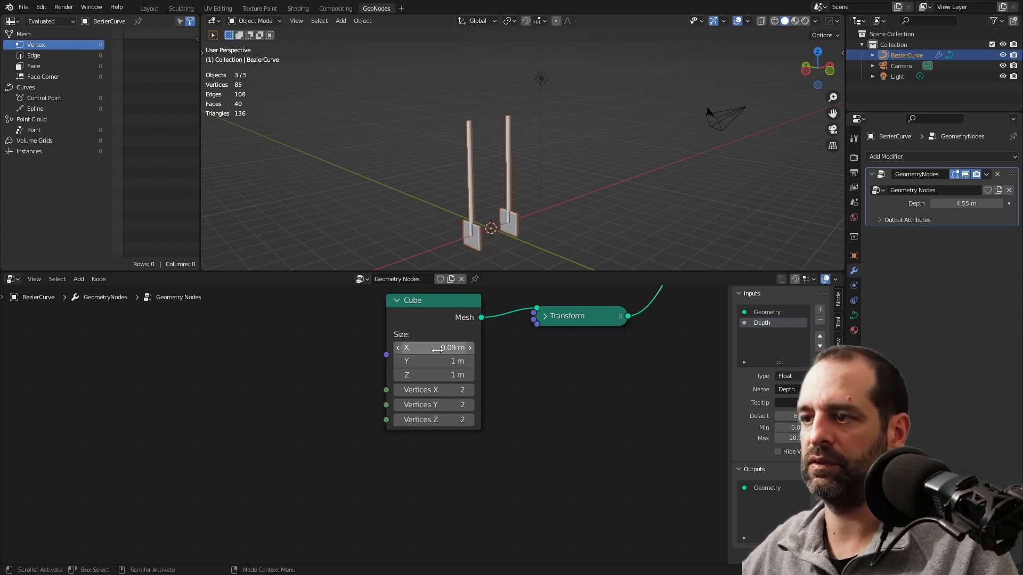
click(443, 361)
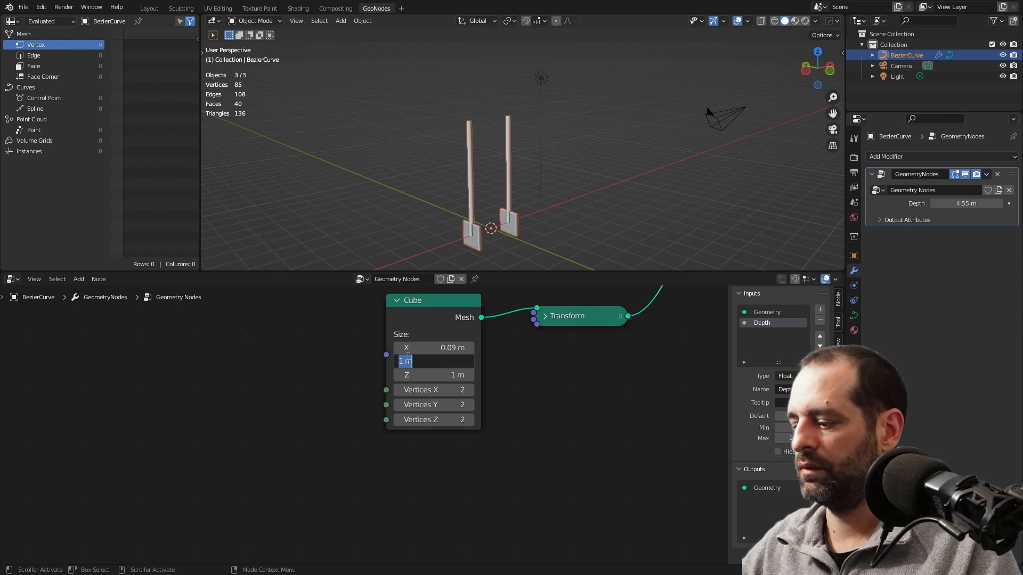
key(Return)
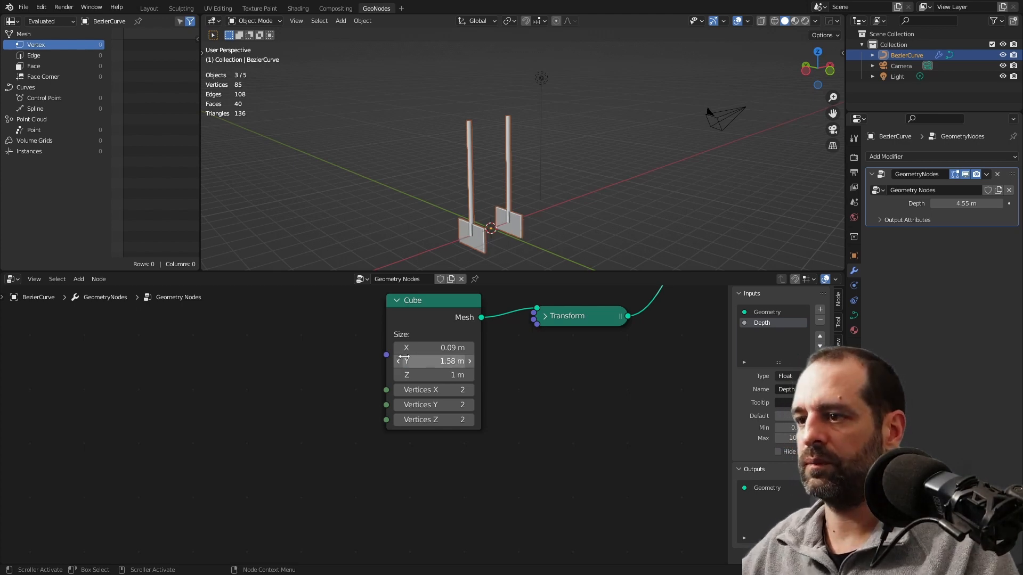
click(439, 376)
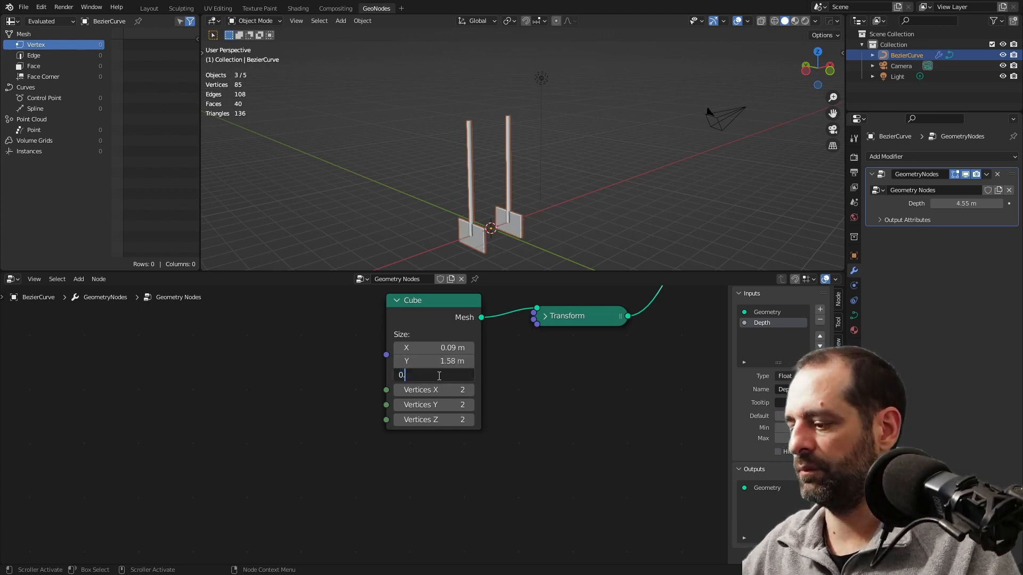
key(Return)
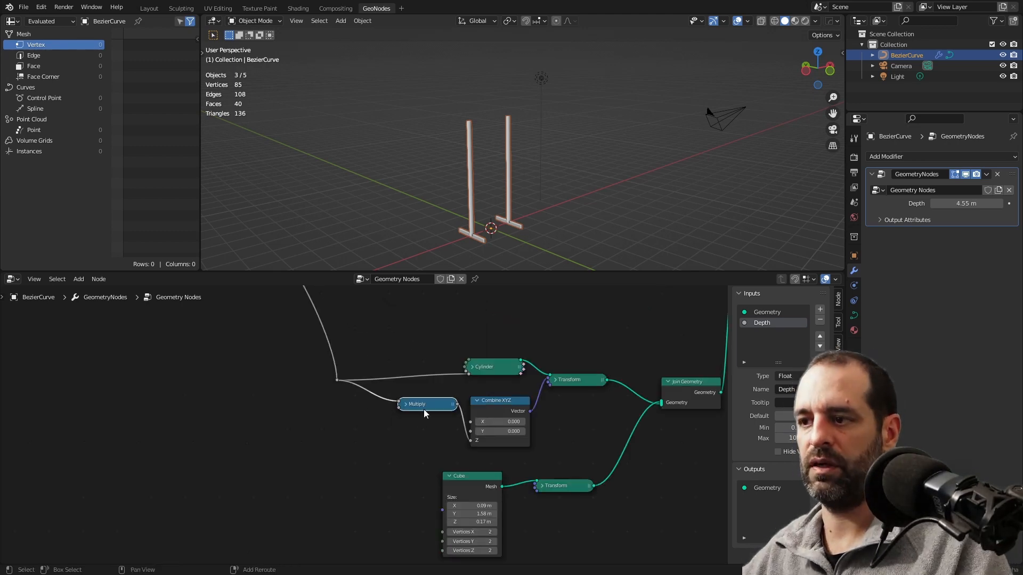
Duplicate the Multiply node above the Cube, expand it, and connect the Depth reroute to its first Value
key(shift+d)
click(420, 440)
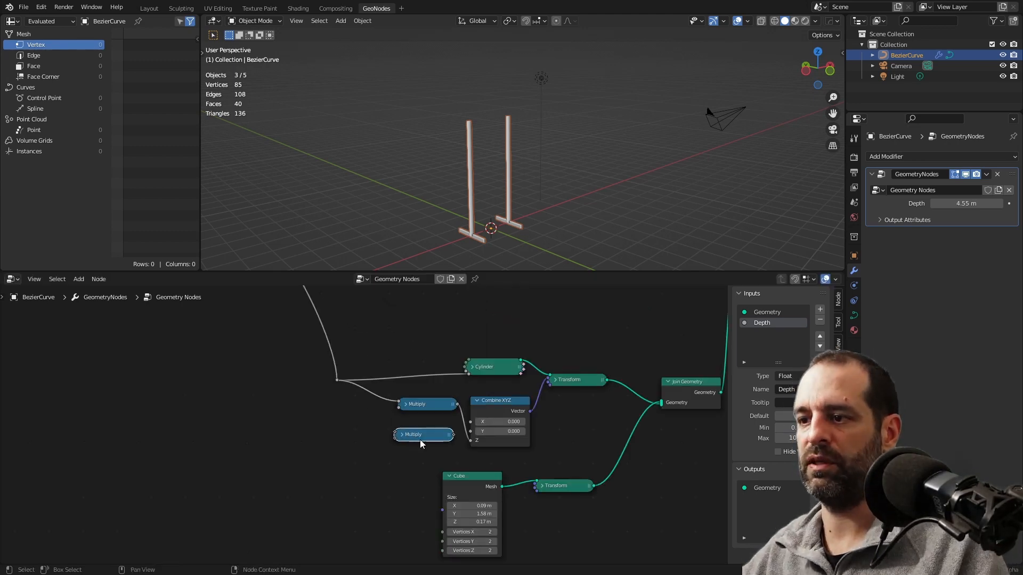
scroll(410, 441, up, 1)
key(h)
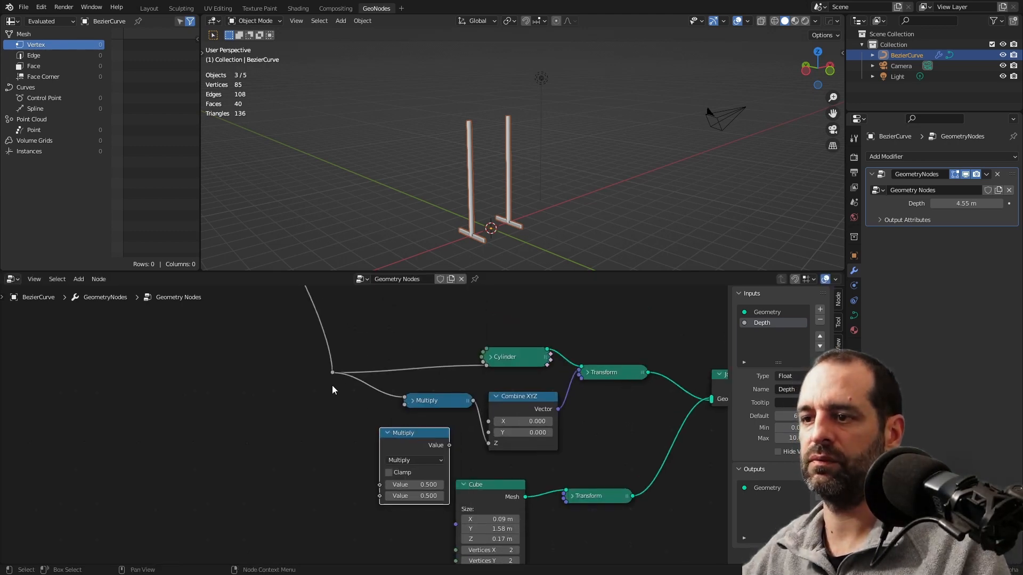
drag(332, 372, 380, 471)
drag(379, 472, 399, 489)
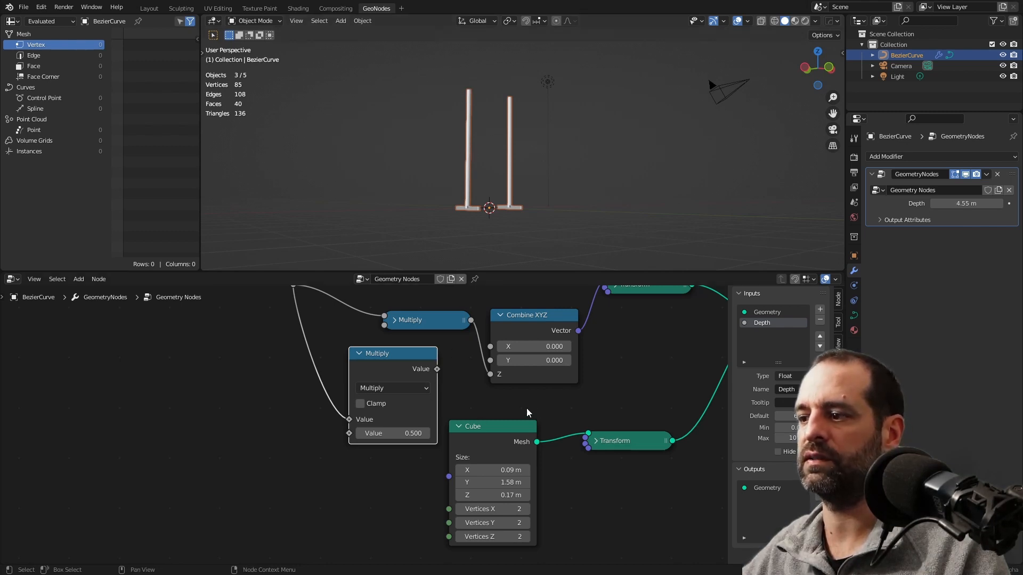
Make room beside the Cube by moving its Transform, and place a duplicate Combine XYZ there with Z fed by the new Multiply
middle_drag(592, 447, 515, 409)
drag(536, 406, 635, 370)
scroll(586, 363, down, 6)
middle_drag(541, 351, 503, 381)
click(399, 359)
key(shift+d)
click(444, 450)
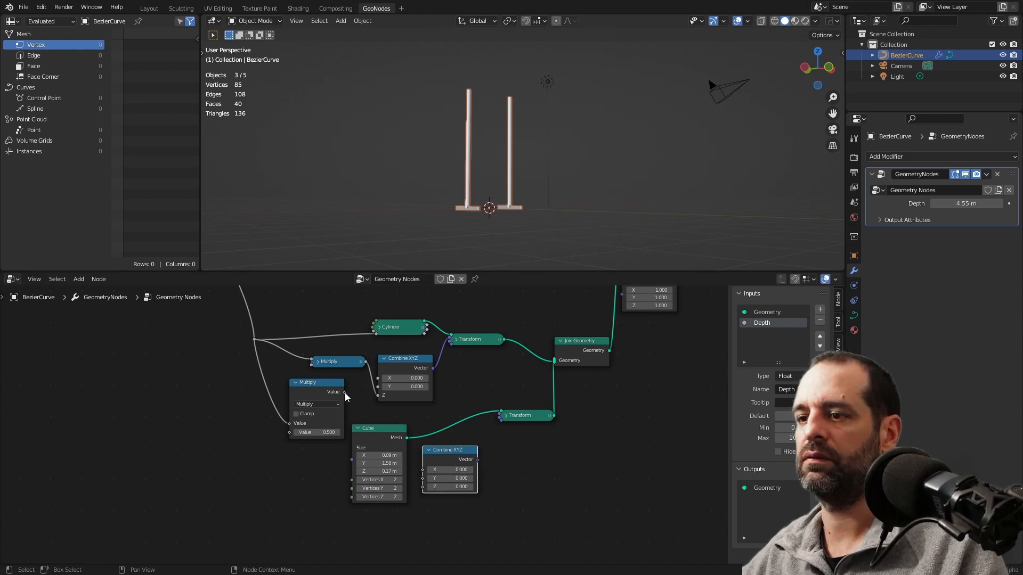
middle_drag(516, 485, 413, 440)
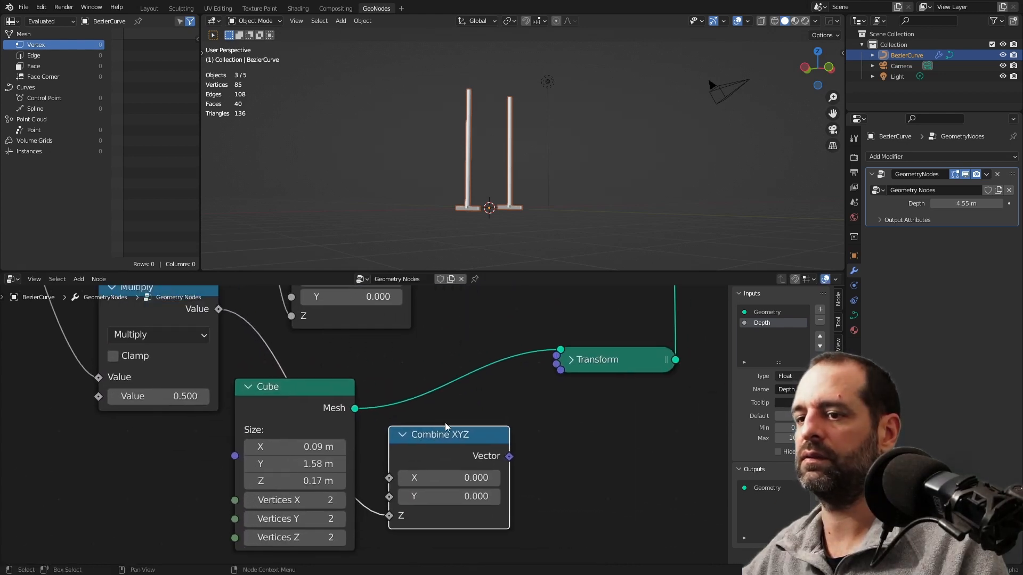
Connect the Vector of the Combine XYZ beside the Cube to the lower Transform's Translation, and place that Transform nearer Join Geometry
drag(510, 457, 561, 376)
key(h)
scroll(436, 404, down, 3)
click(461, 381)
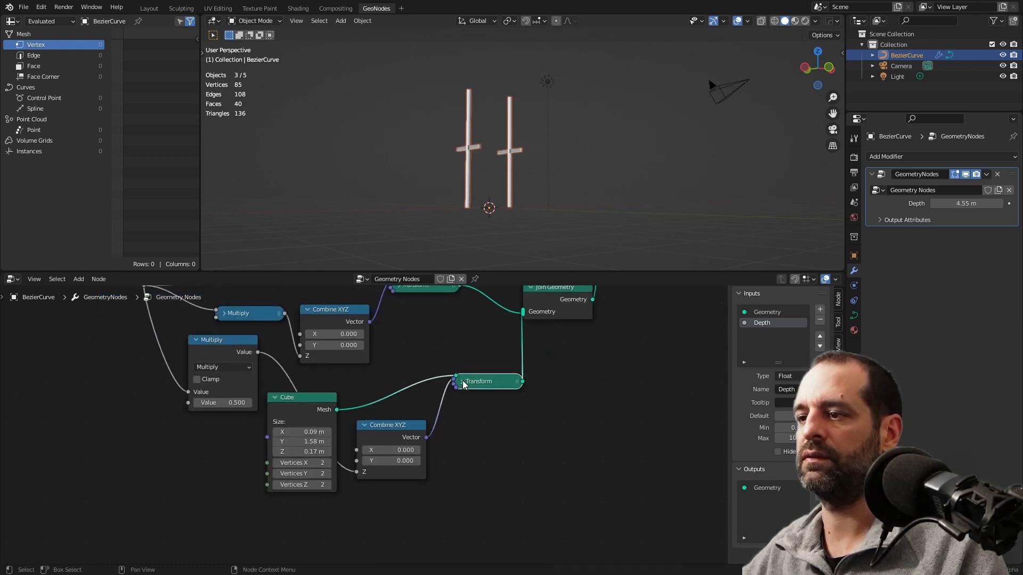
drag(469, 382, 455, 324)
middle_drag(454, 324, 604, 328)
Try a factor of 1 in the crossbar's Multiply node, and settle it at 0.89 so the bar sits just below the pole top
scroll(604, 327, up, 1)
click(351, 415)
text(1)
key(Return)
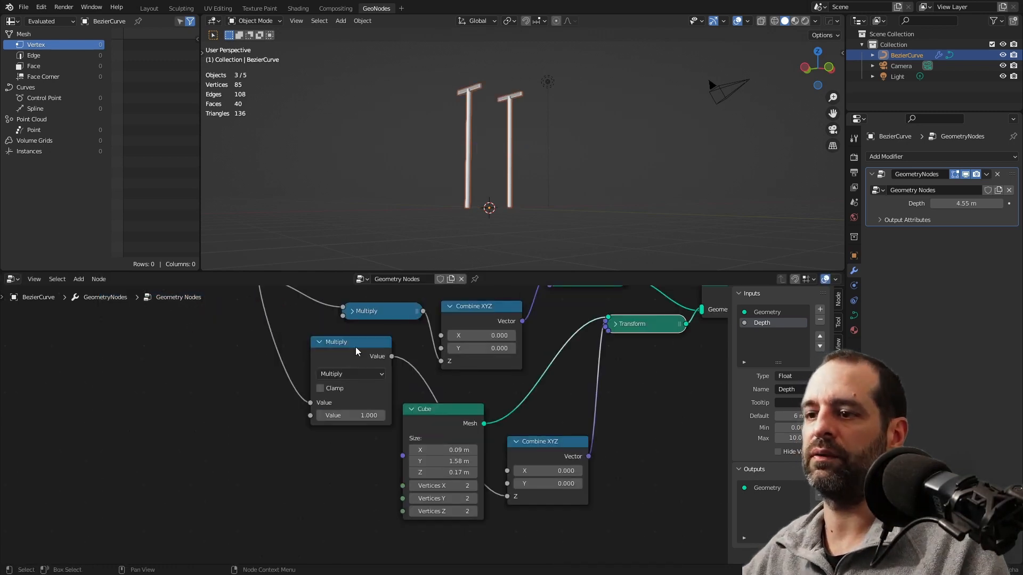
drag(352, 416, 337, 416)
Move the Group Input beside the pole nodes, expose the crossbar's Multiply factor as an input, and name the inputs Altura and Altura Cables
scroll(244, 370, down, 3)
middle_drag(244, 369, 339, 422)
scroll(339, 423, down, 3)
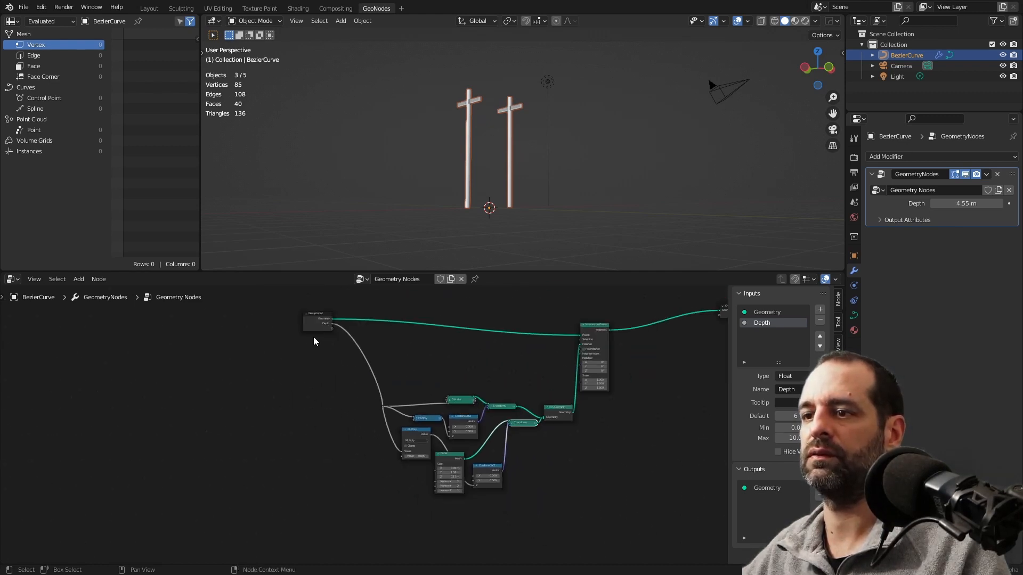
drag(320, 330, 269, 434)
scroll(312, 470, up, 3)
middle_drag(312, 470, 353, 406)
drag(459, 417, 267, 373)
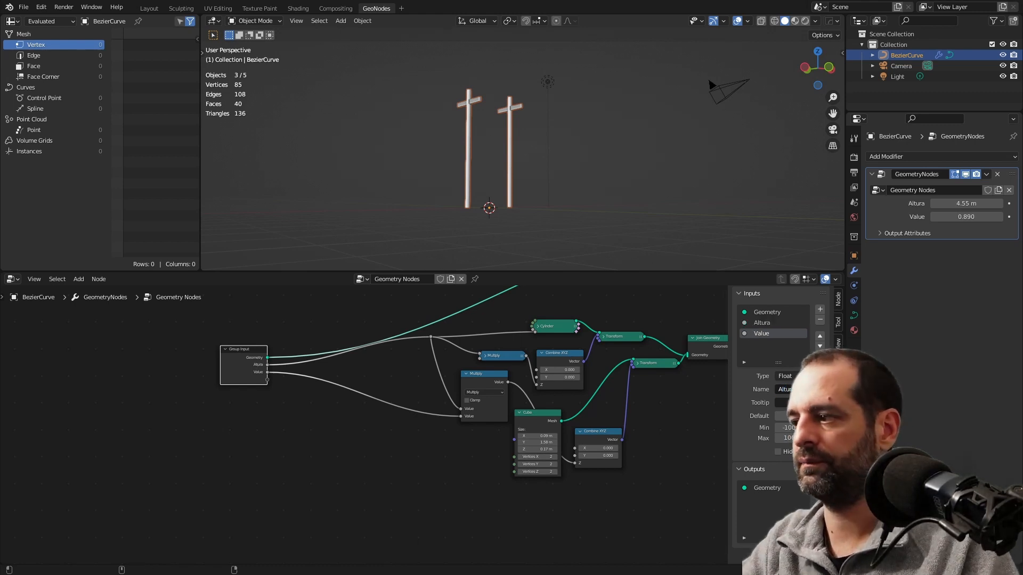
click(789, 428)
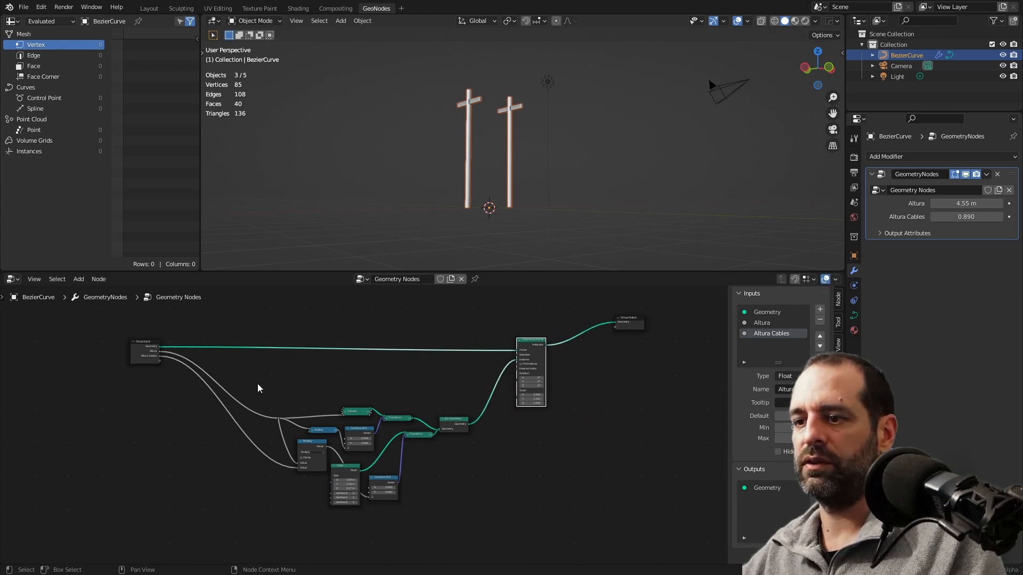
Group the pole and crossbar nodes into a frame labelled Postes
drag(257, 388, 478, 535)
key(ctrl+j)
key(F2)
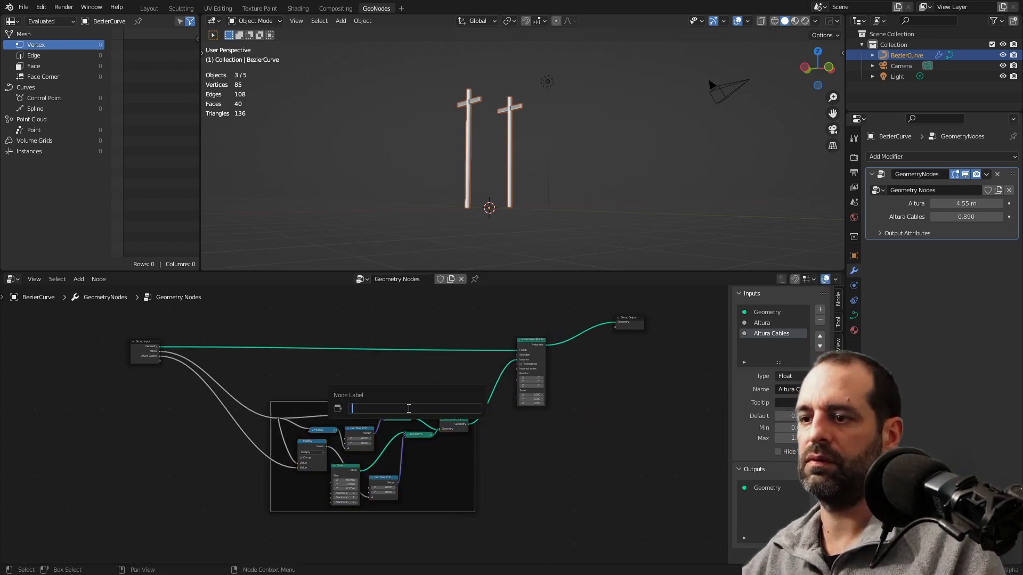
text(Postes)
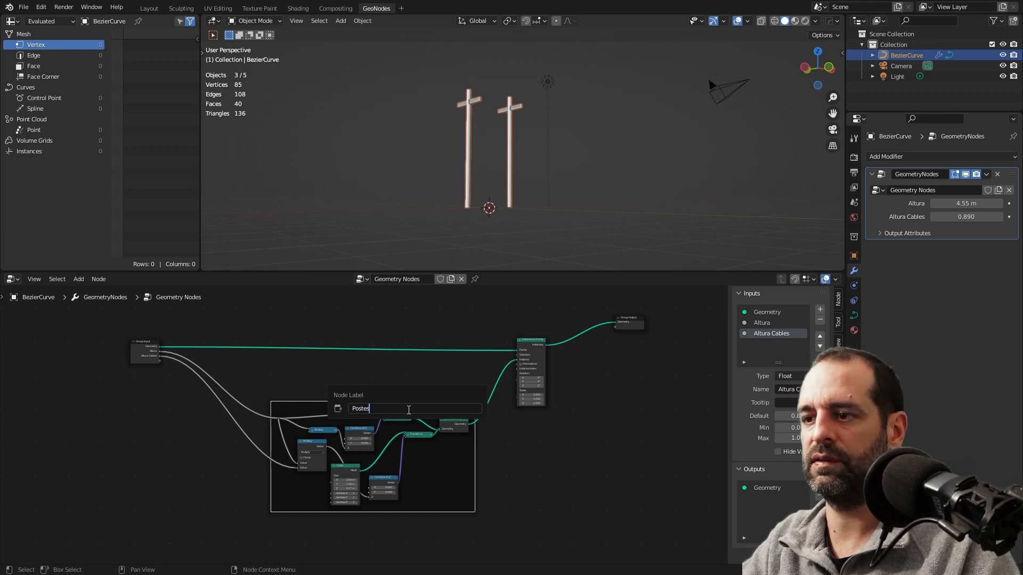
key(Return)
middle_drag(320, 167, 523, 210)
key(Tab)
click(519, 206)
shift+middle_drag(589, 207, 545, 216)
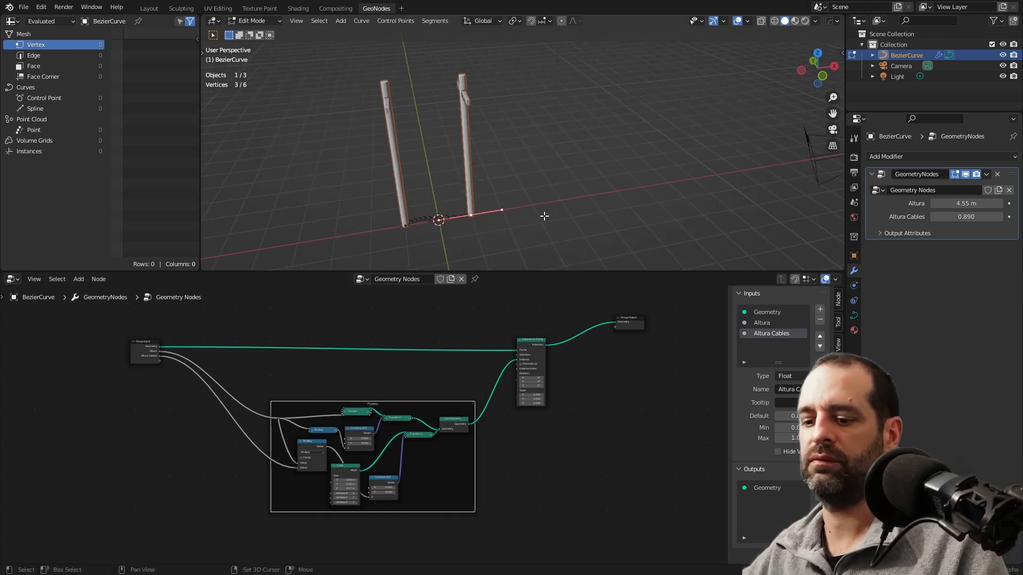
key(g)
key(Escape)
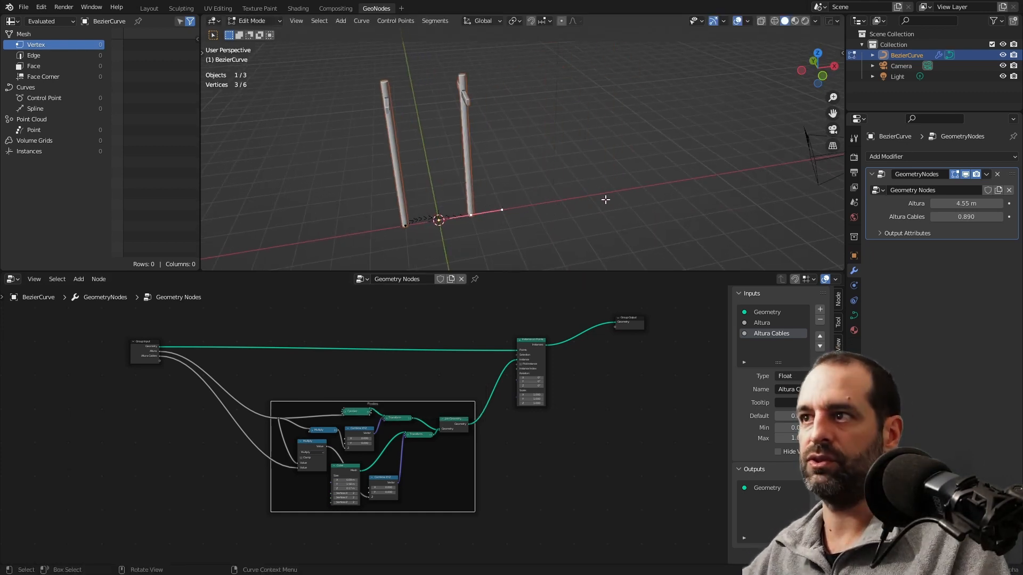
key(Tab)
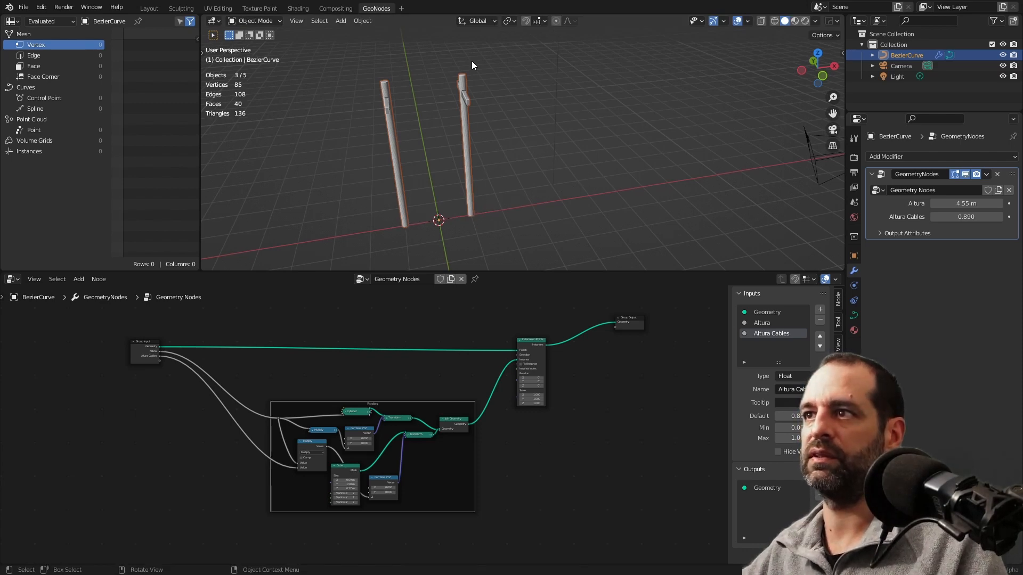
Rearrange the Postes frame and the Group Input to free space along the Geometry link to Instance on Points
scroll(542, 374, up, 2)
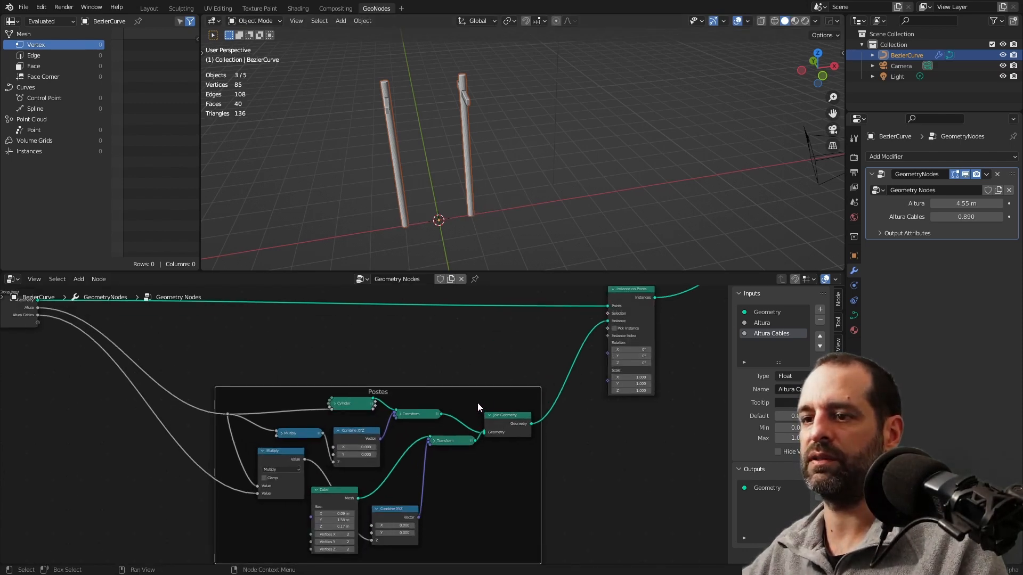
key(g)
click(396, 401)
scroll(438, 361, down, 3)
middle_drag(445, 350, 451, 404)
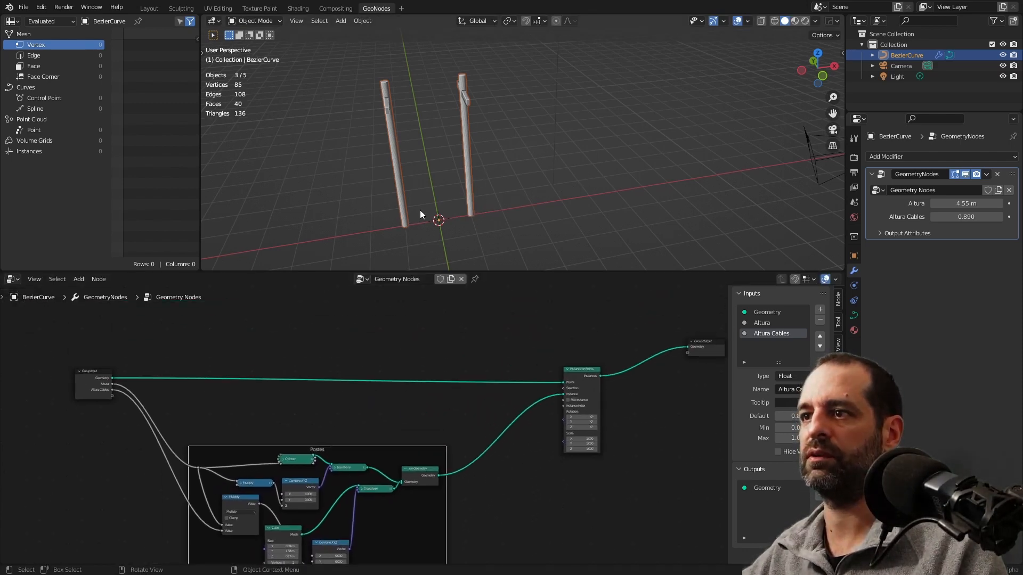
middle_drag(420, 215, 482, 183)
scroll(451, 354, down, 1)
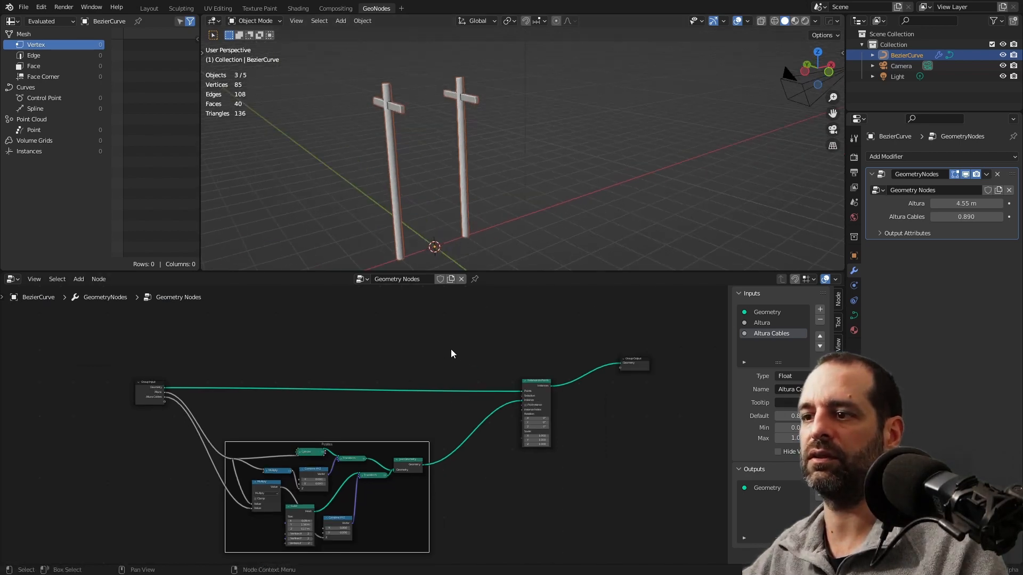
scroll(446, 361, up, 1)
scroll(458, 360, up, 1)
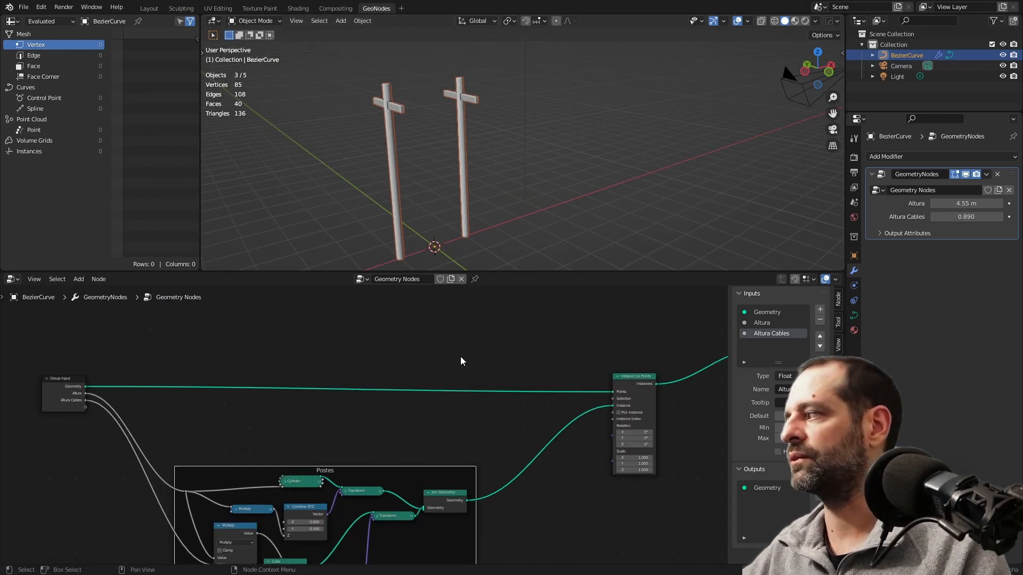
scroll(457, 358, up, 1)
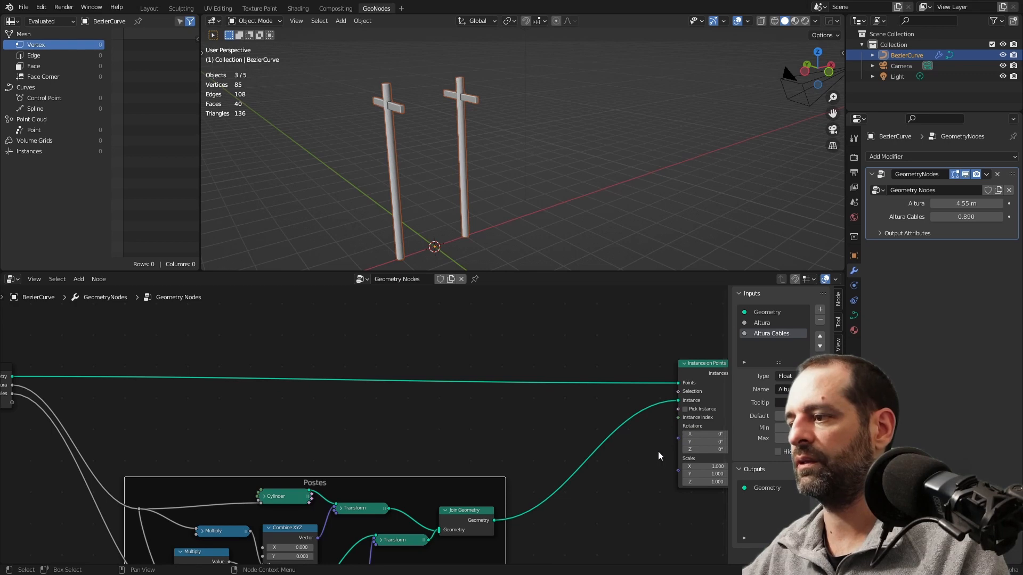
key(Home)
drag(198, 412, 189, 417)
Add a Sample Curve node above the Geometry link and connect the Group Input's Geometry to its Curve
middle_drag(296, 393, 420, 392)
scroll(371, 364, up, 1)
key(shift+a)
click(419, 339)
text(samp)
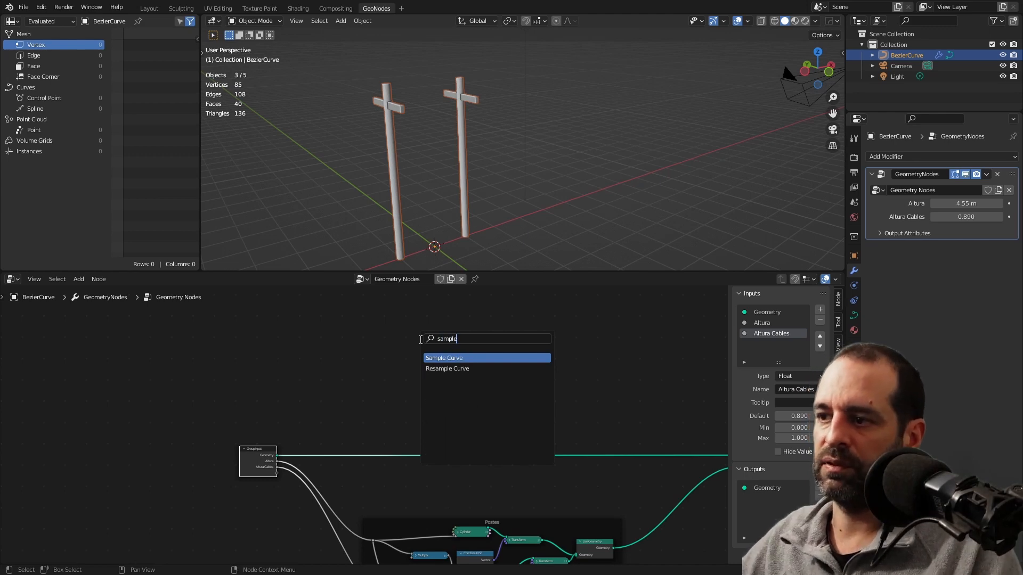
click(459, 358)
click(444, 396)
scroll(358, 426, up, 5)
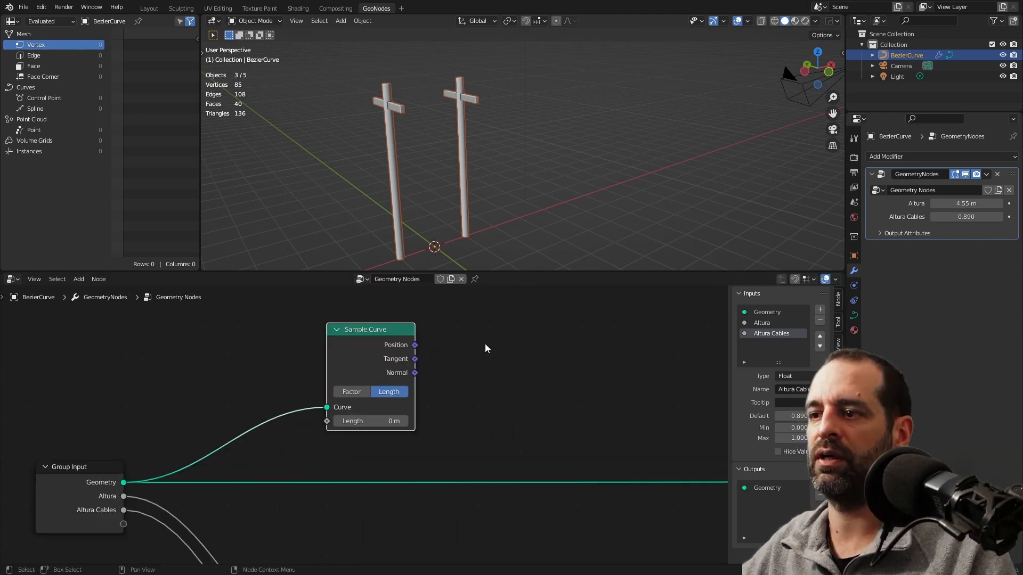
drag(414, 360, 451, 380)
scroll(266, 436, down, 4)
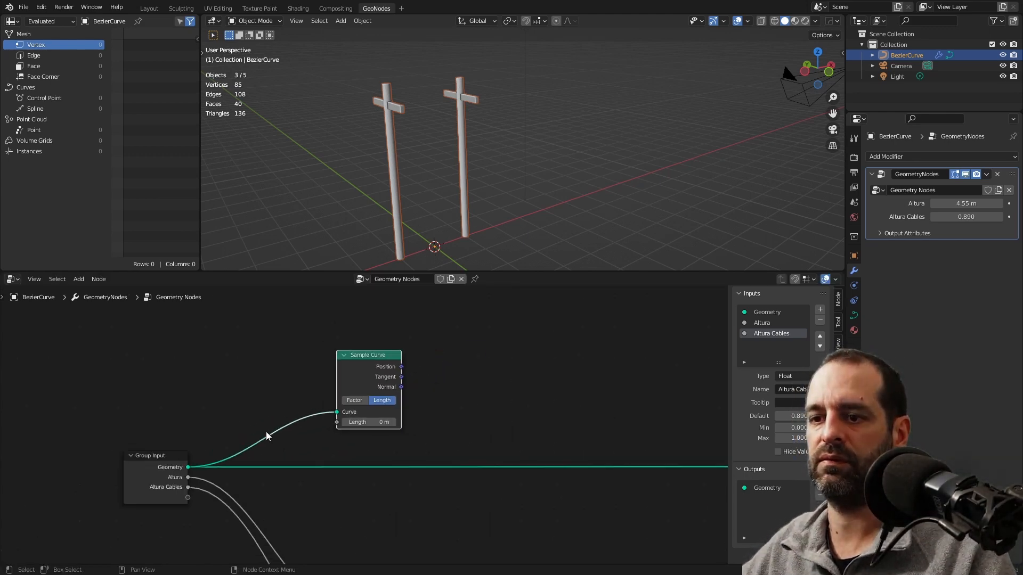
middle_drag(454, 235, 455, 192)
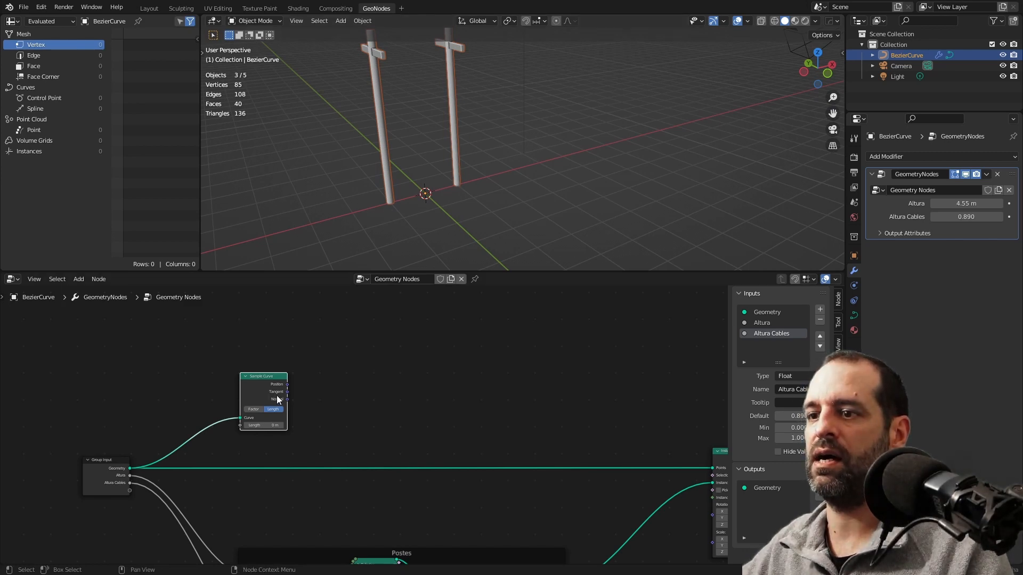
scroll(267, 389, up, 2)
drag(259, 380, 427, 375)
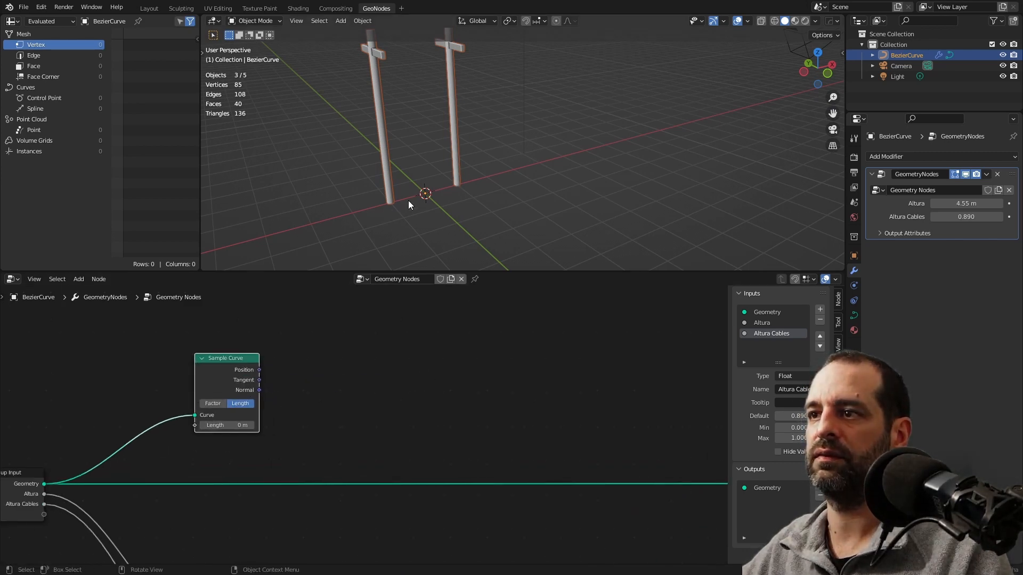
scroll(318, 405, down, 3)
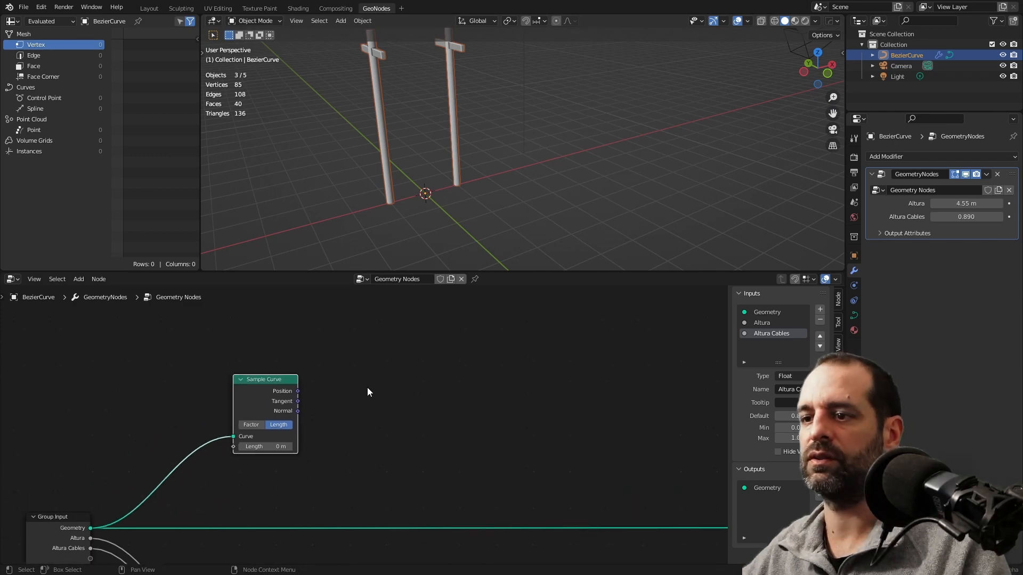
Add an Align Euler to Vector node and place it beside Sample Curve
key(shift+a)
click(358, 341)
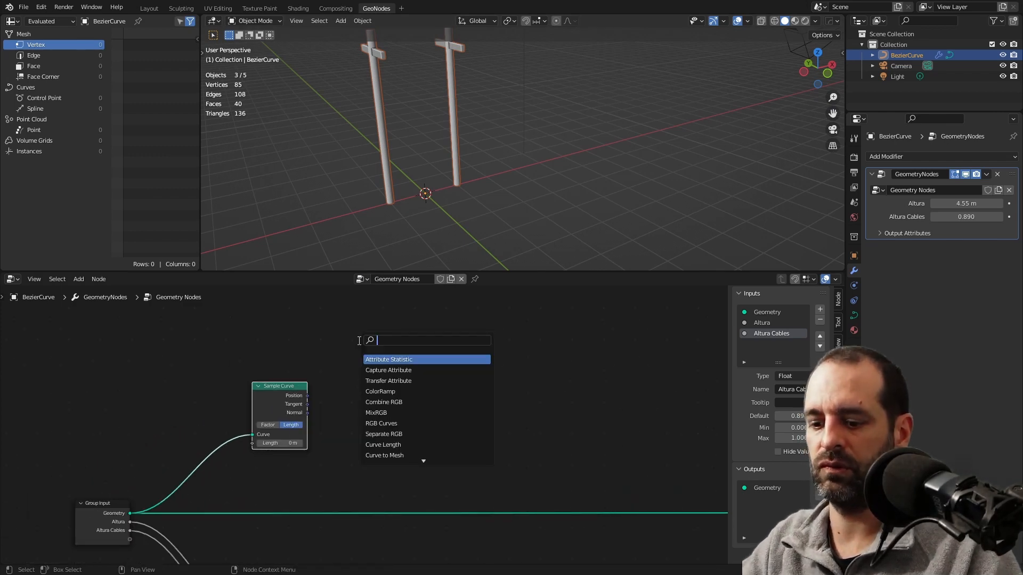
text(align)
key(Return)
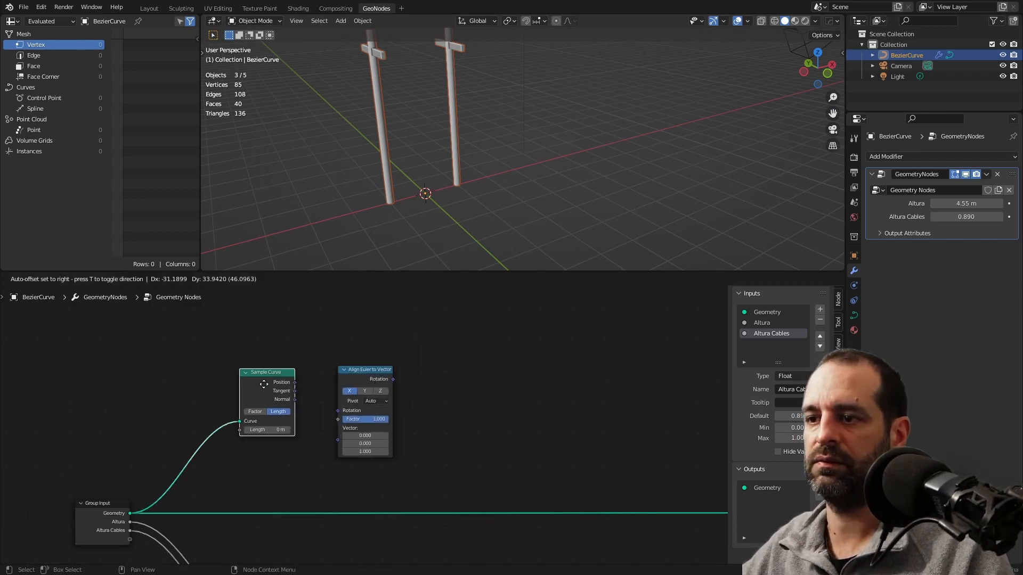
drag(263, 384, 257, 382)
scroll(259, 389, up, 4)
drag(378, 372, 393, 363)
scroll(326, 409, down, 1)
scroll(326, 413, up, 2)
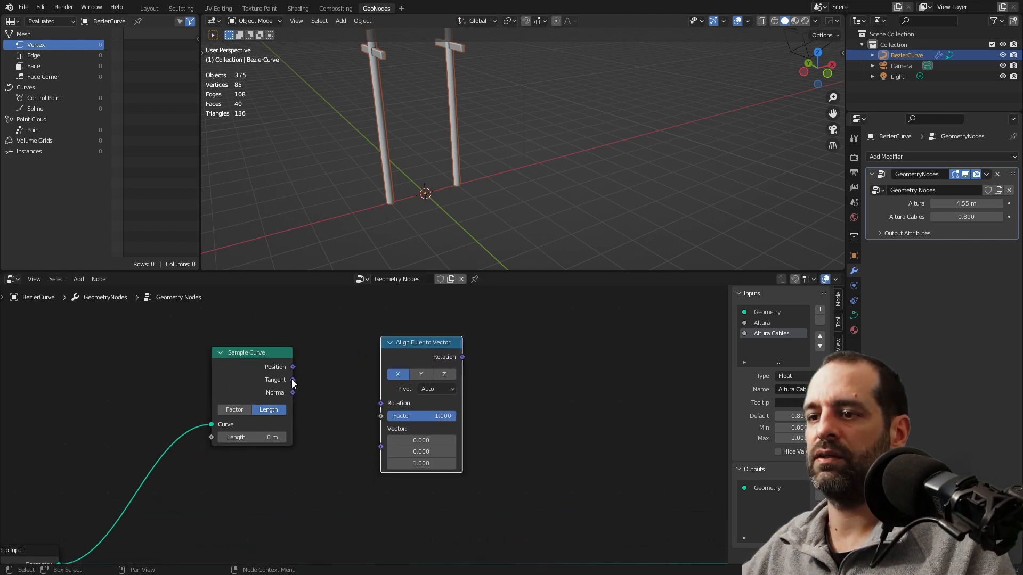
Connect Sample Curve's Tangent to the Vector of Align Euler to Vector, and bring that node closer
drag(292, 380, 381, 446)
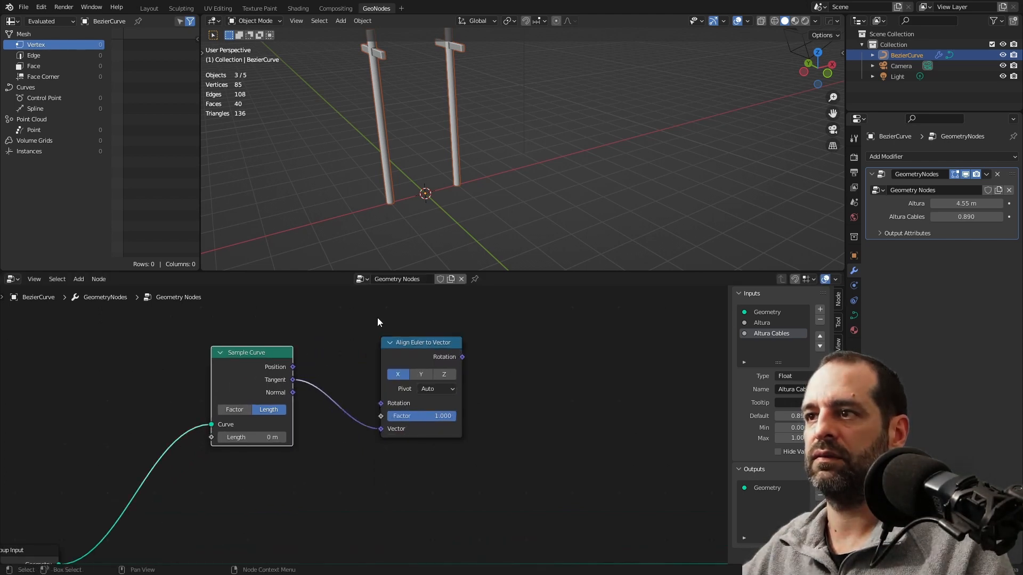
drag(412, 343, 383, 348)
scroll(360, 423, down, 1)
mouse_move(353, 410)
mouse_down()
mouse_move(336, 372)
mouse_move(360, 407)
mouse_up()
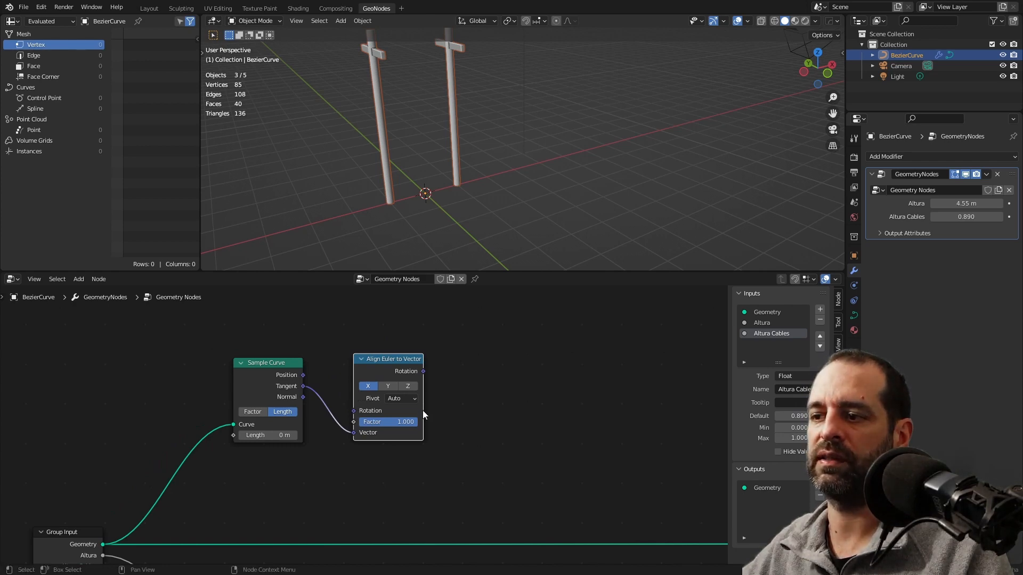
Switch the Sample Curve node's mode to Factor
scroll(449, 437, down, 1)
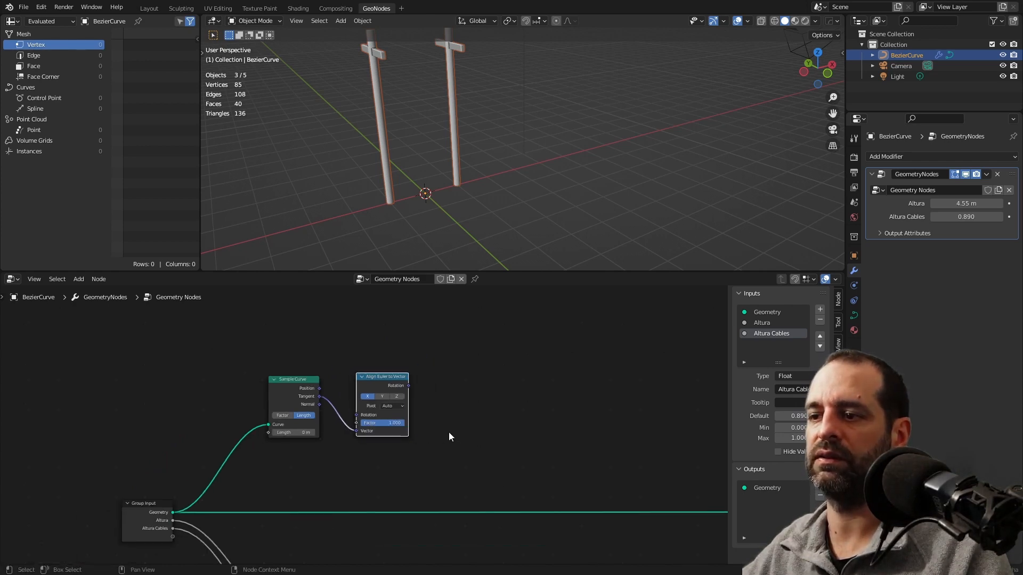
middle_drag(450, 436, 447, 420)
scroll(412, 391, up, 2)
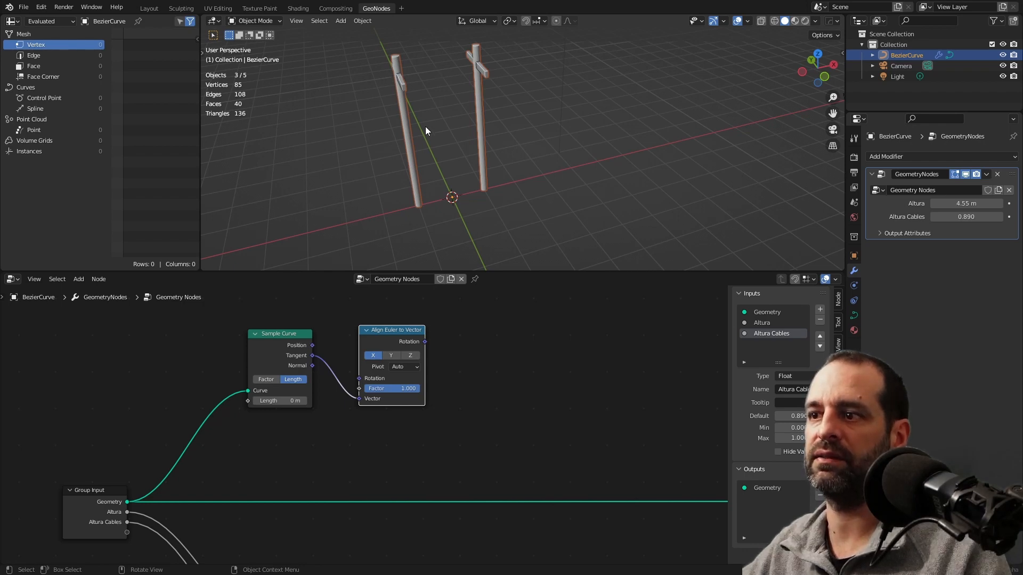
scroll(404, 402, down, 2)
scroll(416, 421, up, 4)
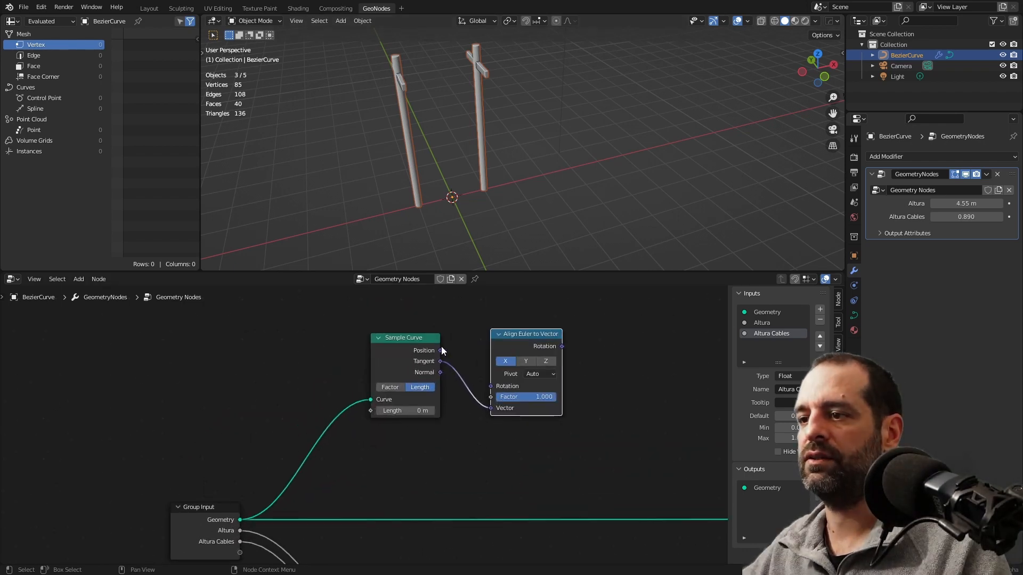
click(392, 388)
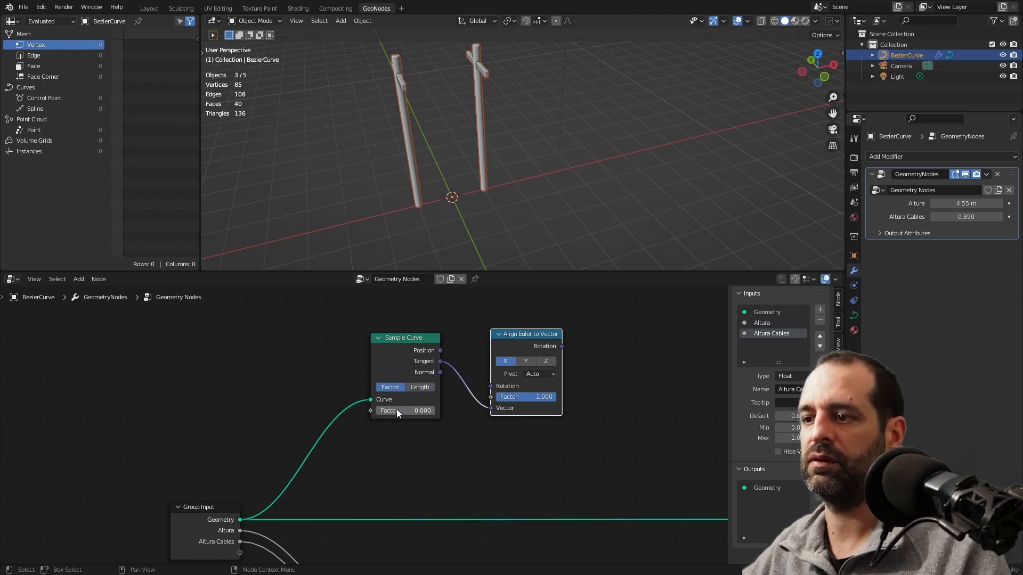
Examine the Bezier curve's start and end control points in Edit Mode, selecting each in turn
scroll(426, 230, up, 2)
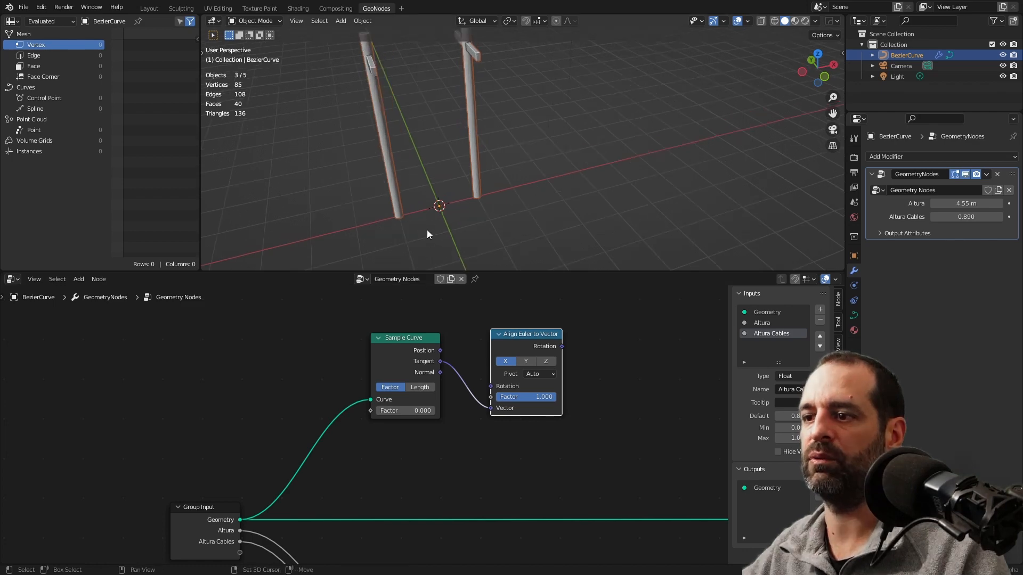
key(Tab)
click(411, 197)
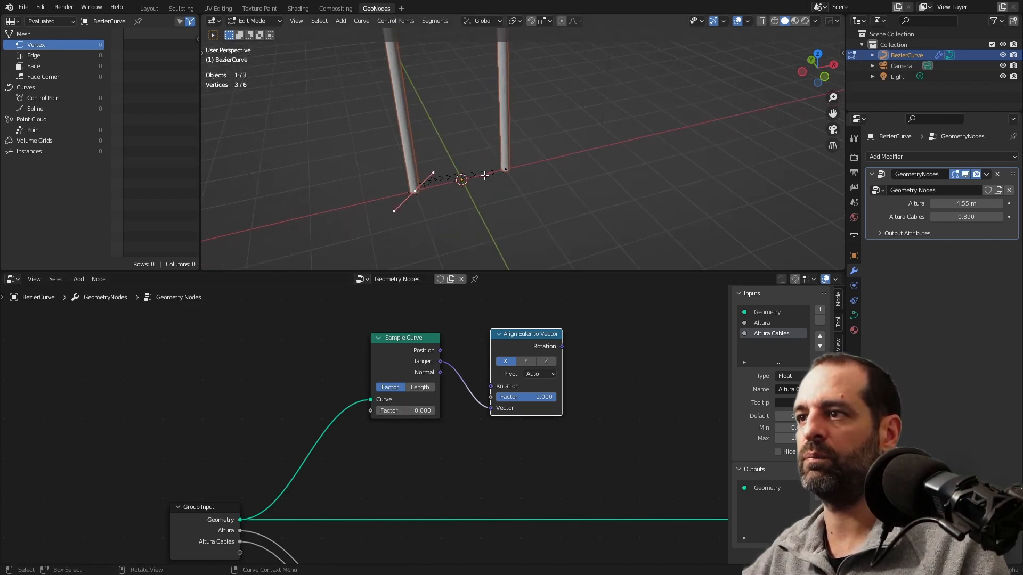
click(506, 170)
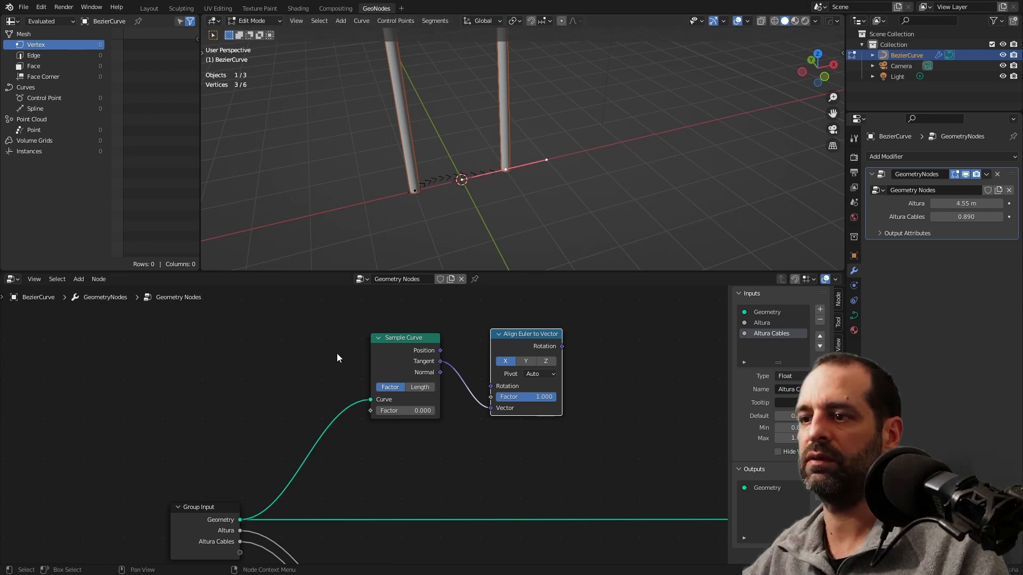
Add a Curve Parameter node and place it before the Sample Curve node
middle_drag(335, 349, 427, 351)
key(shift+a)
click(411, 335)
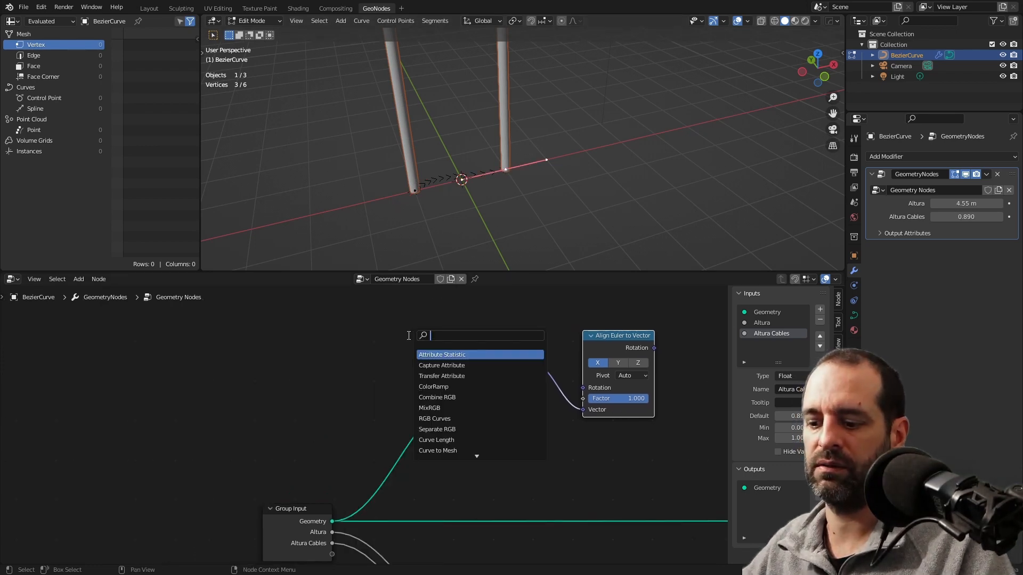
text(para)
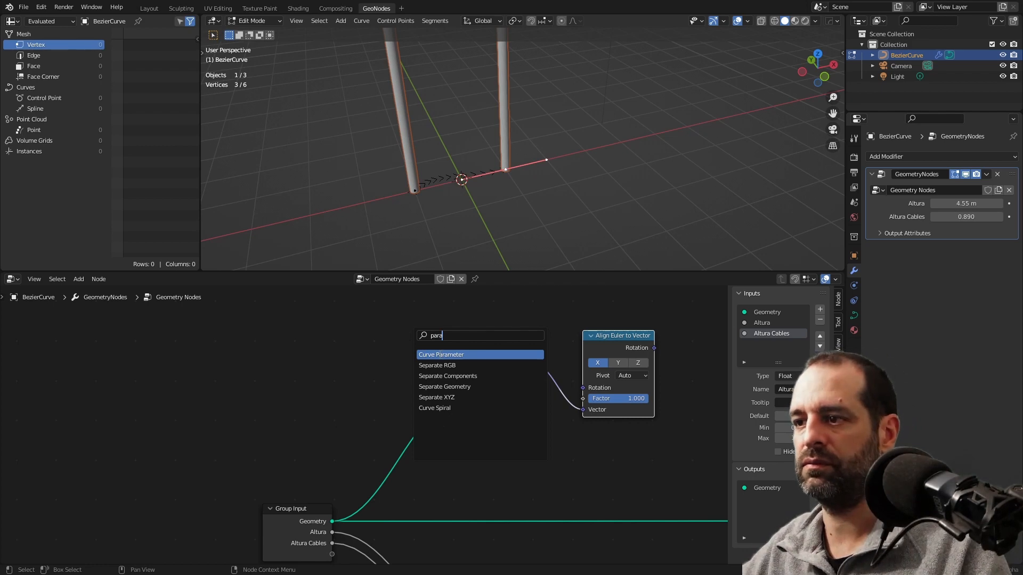
click(440, 355)
click(327, 403)
Connect the Factor output of Curve Parameter to the Factor input of Sample Curve
scroll(362, 419, up, 1)
drag(374, 400, 399, 335)
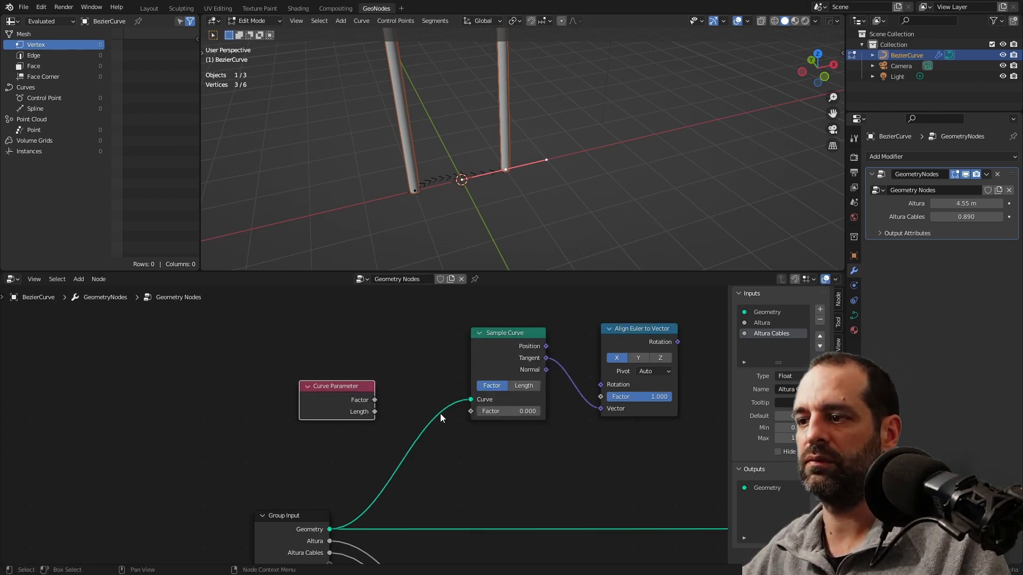
drag(375, 400, 394, 372)
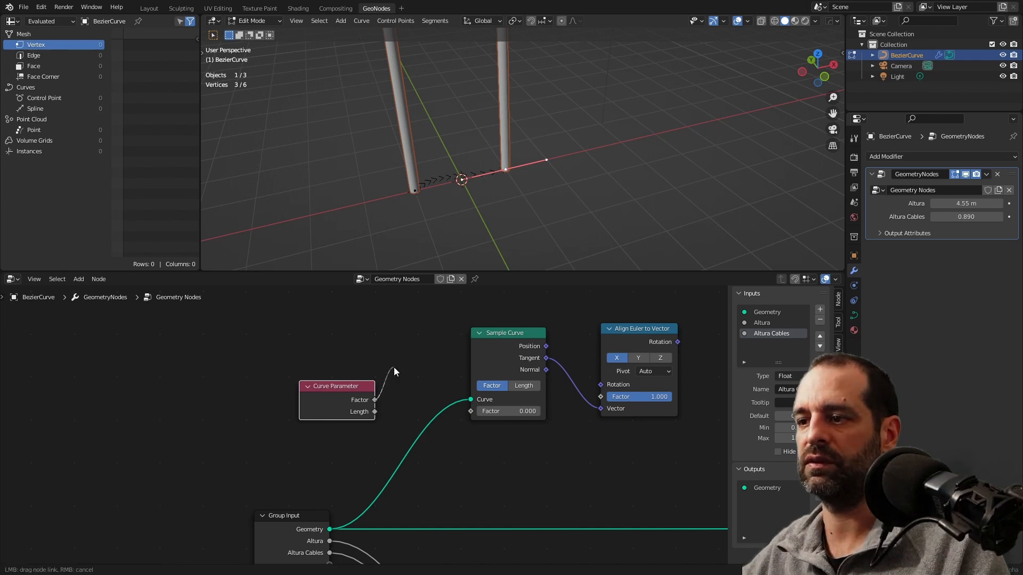
drag(475, 411, 475, 411)
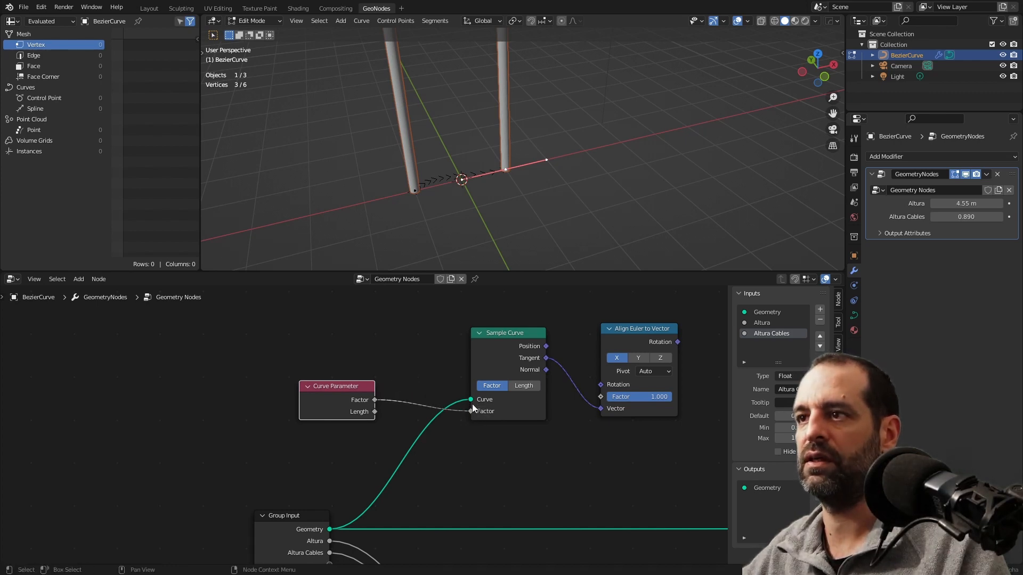
Inspect the handles of the Bezier curve's two end points, selecting one and then the other
click(415, 190)
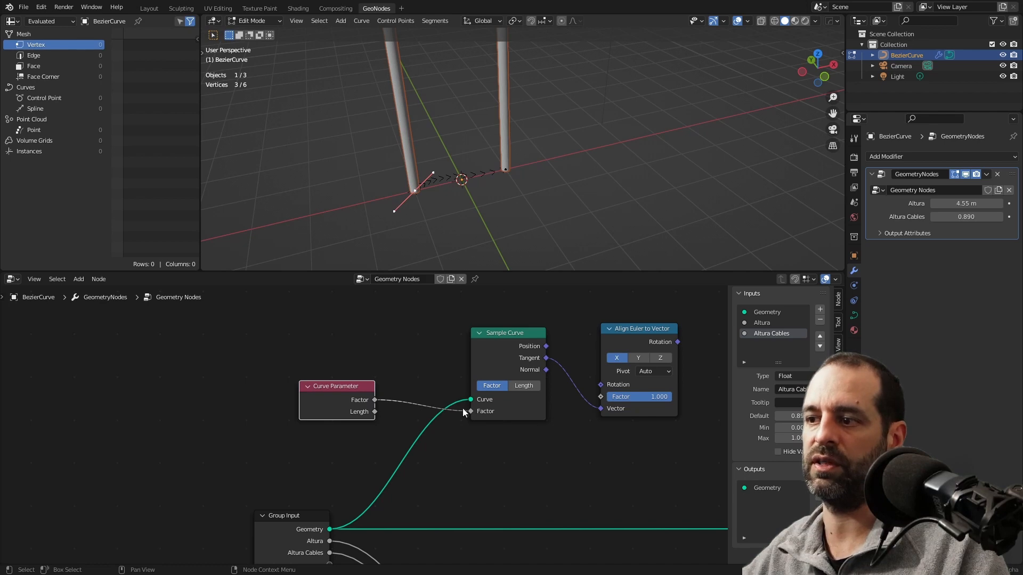
click(506, 171)
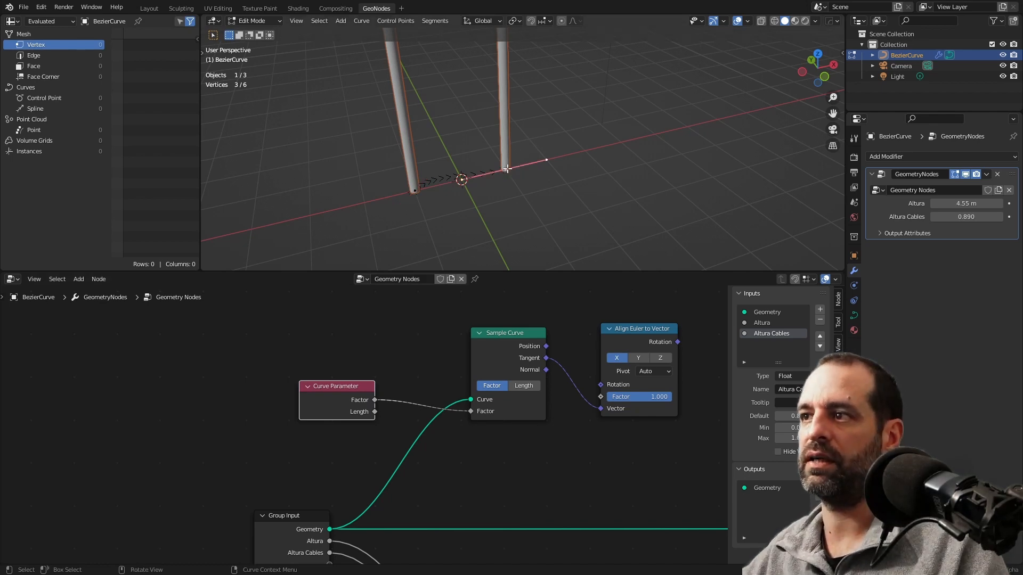
shift+middle_drag(544, 188, 524, 180)
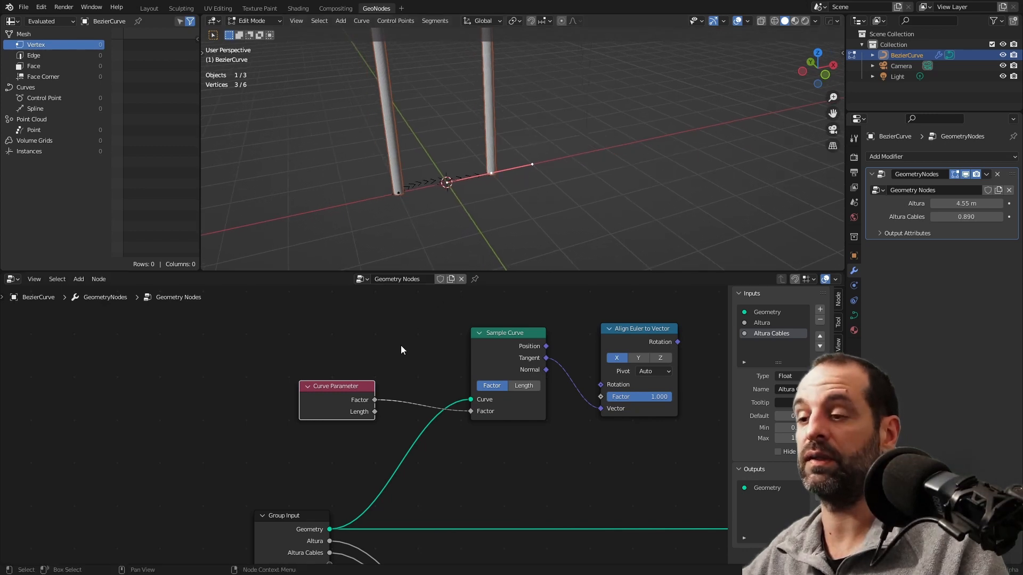
Shift Curve Parameter closer to Sample Curve, and connect Align Euler to Vector's Rotation to the Rotation of Instance on Points
drag(362, 387, 374, 377)
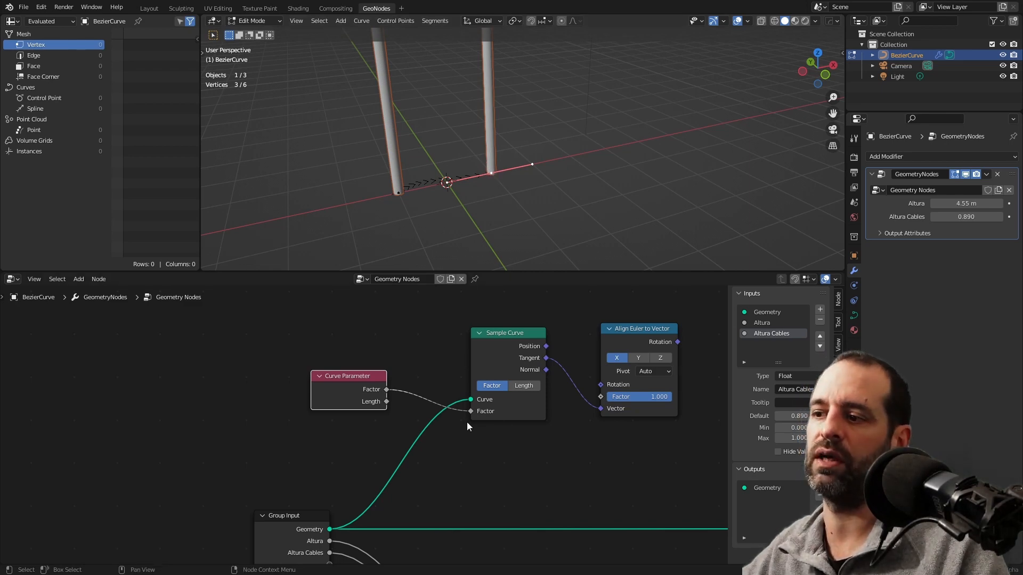
middle_drag(482, 184, 453, 178)
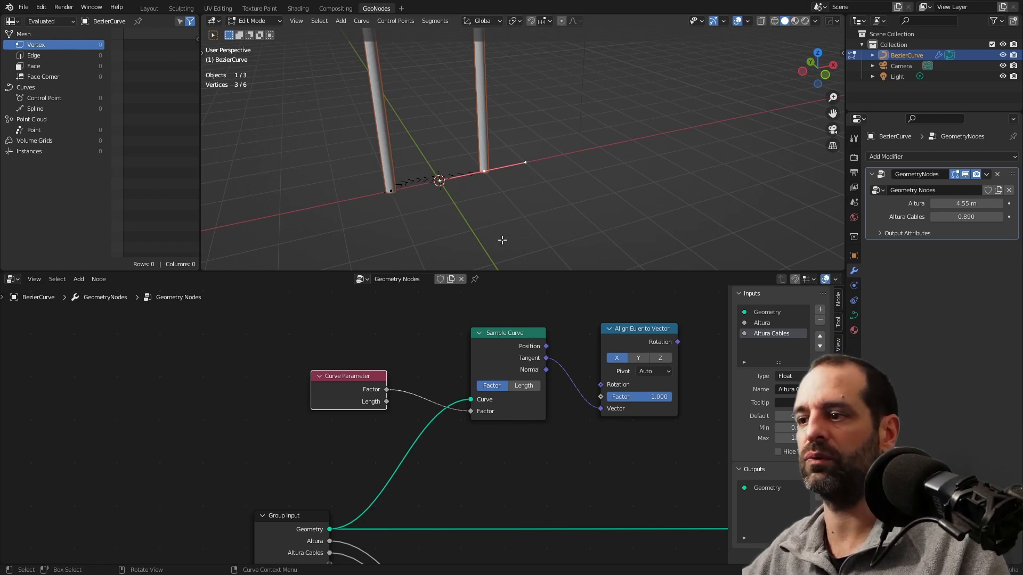
scroll(507, 386, down, 4)
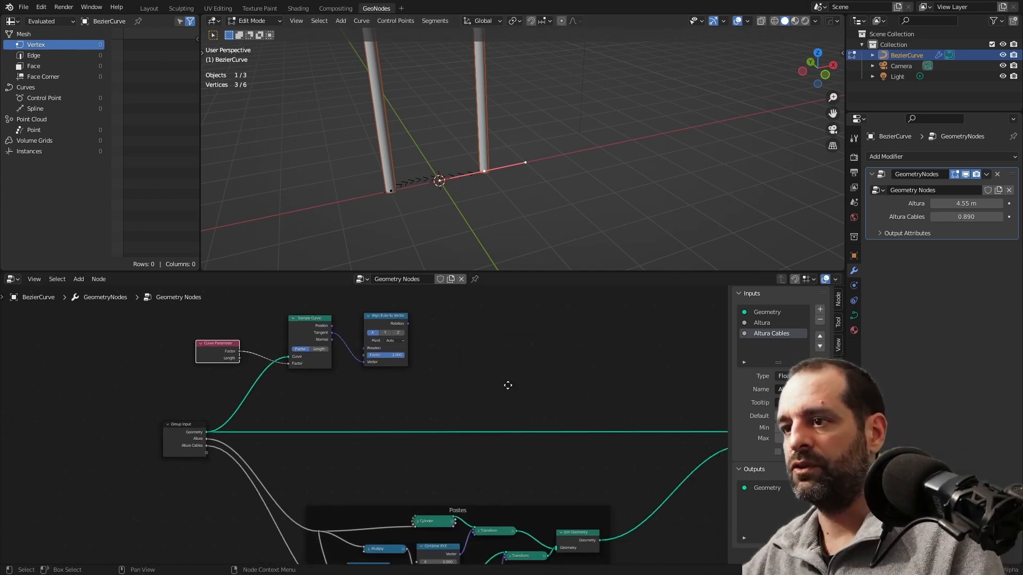
scroll(507, 385, down, 2)
drag(332, 338, 601, 453)
middle_drag(511, 235, 503, 204)
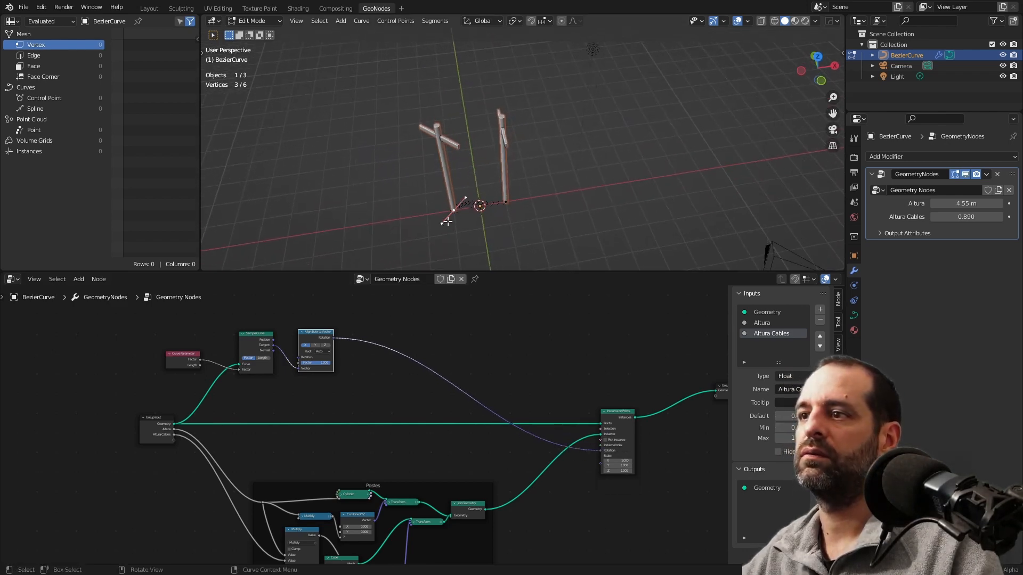
middle_drag(524, 205, 506, 184)
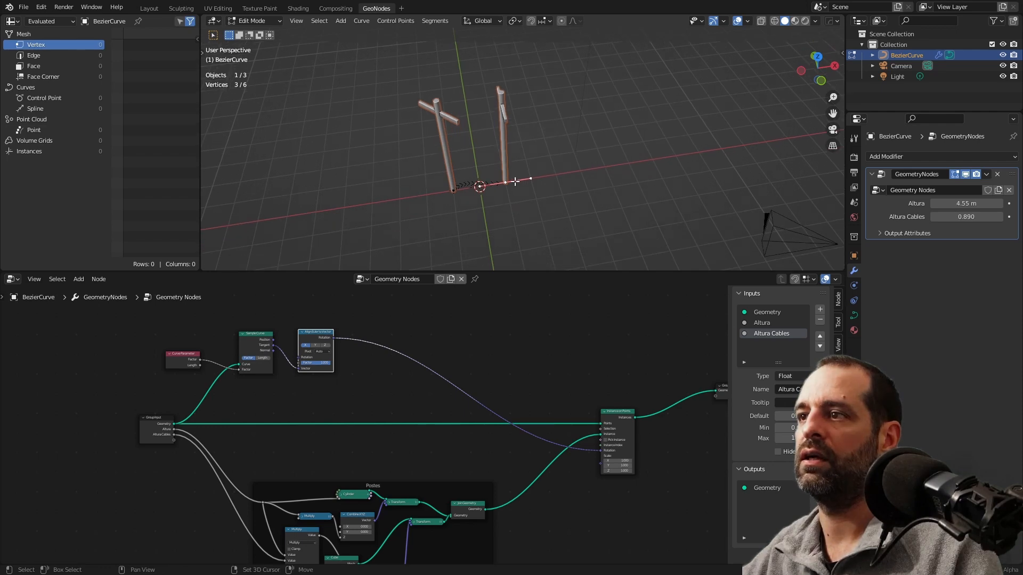
Disconnect Curve Parameter from Sample Curve, and try Sample Curve's Factor at 1.000 before returning it to 0.000
middle_drag(357, 385, 496, 388)
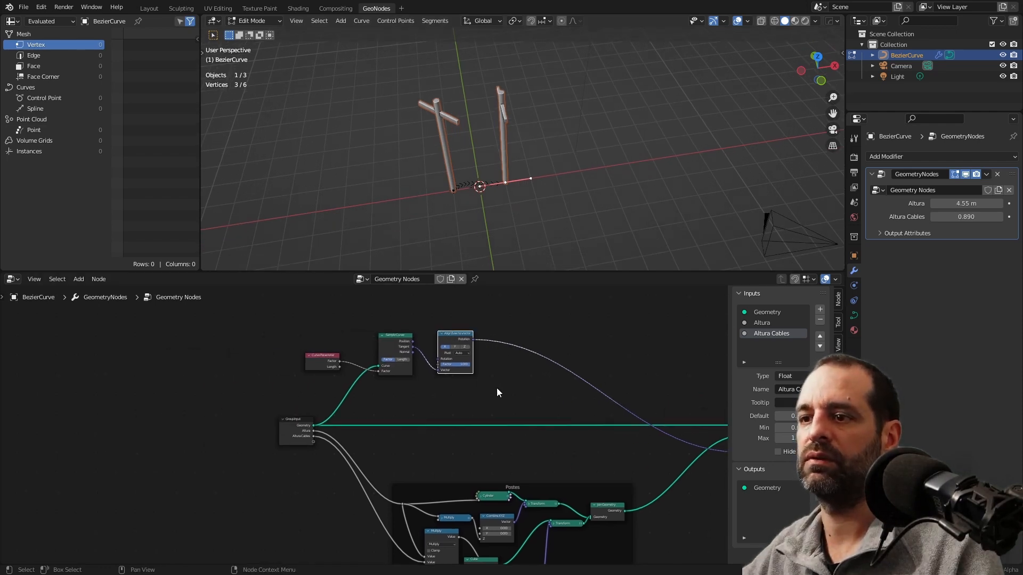
scroll(382, 367, up, 2)
middle_drag(382, 368, 402, 387)
scroll(408, 369, up, 1)
click(414, 353)
drag(414, 355, 513, 345)
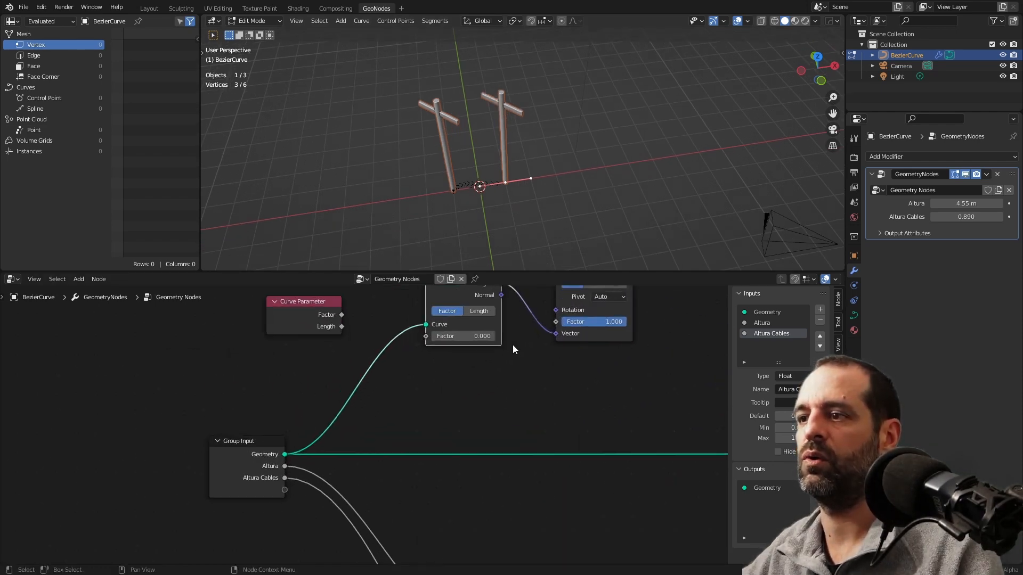
scroll(480, 341, up, 1)
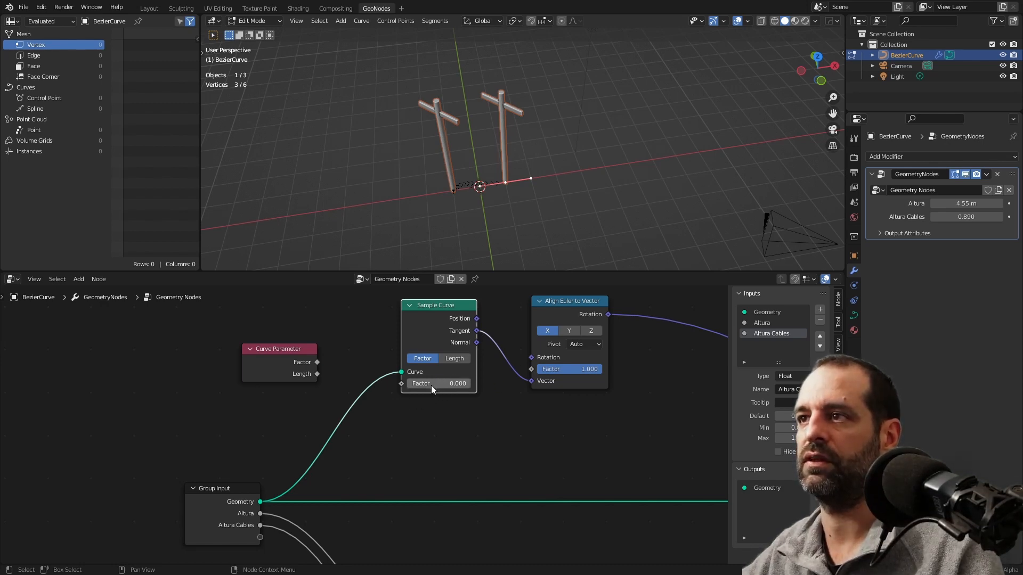
drag(424, 384, 517, 383)
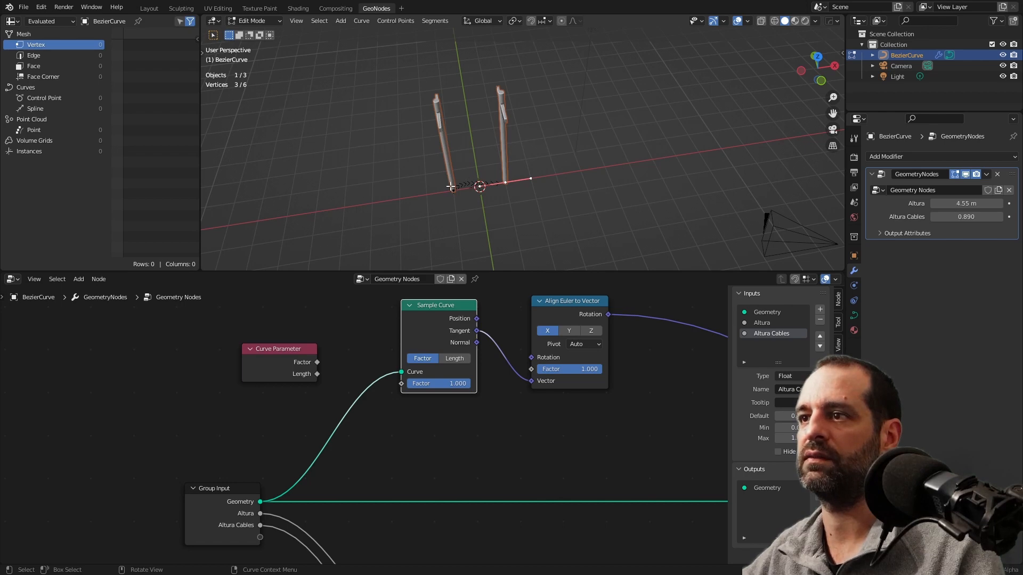
drag(441, 383, 375, 384)
Reconnect Curve Parameter's Factor to the Factor of Sample Curve
middle_drag(345, 372, 397, 379)
click(403, 373)
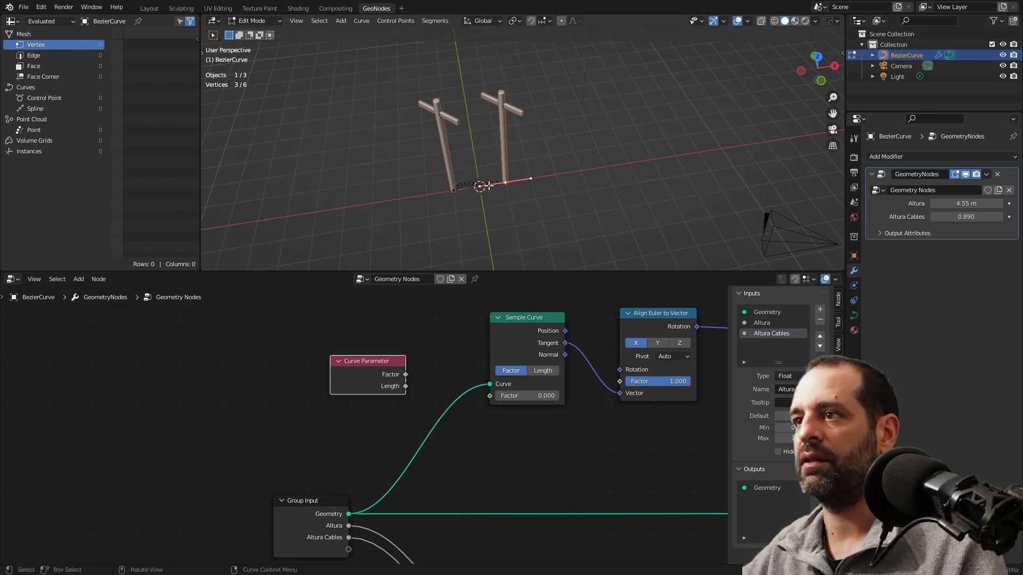
drag(406, 374, 489, 396)
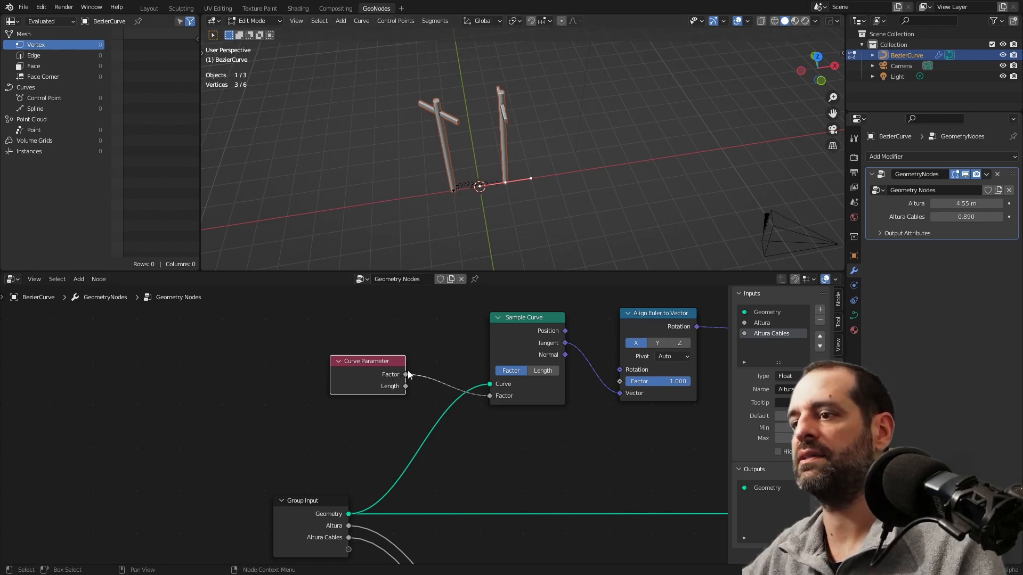
Arrange the Curve Parameter, Sample Curve and Align Euler to Vector nodes closer together in a row
middle_drag(514, 438, 452, 412)
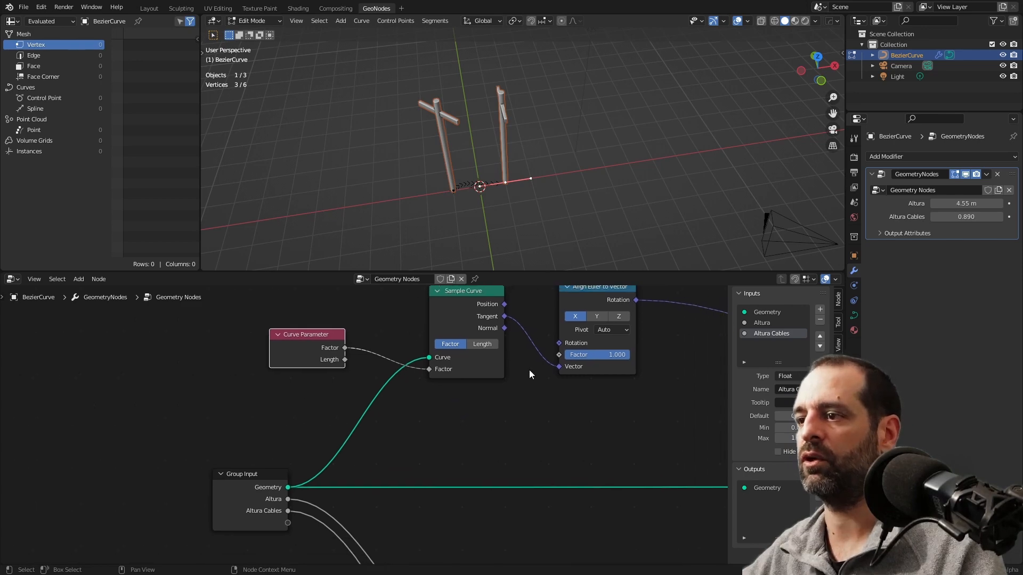
middle_drag(529, 374, 456, 425)
drag(505, 350, 478, 353)
drag(403, 350, 410, 349)
drag(257, 396, 283, 381)
scroll(470, 383, down, 1)
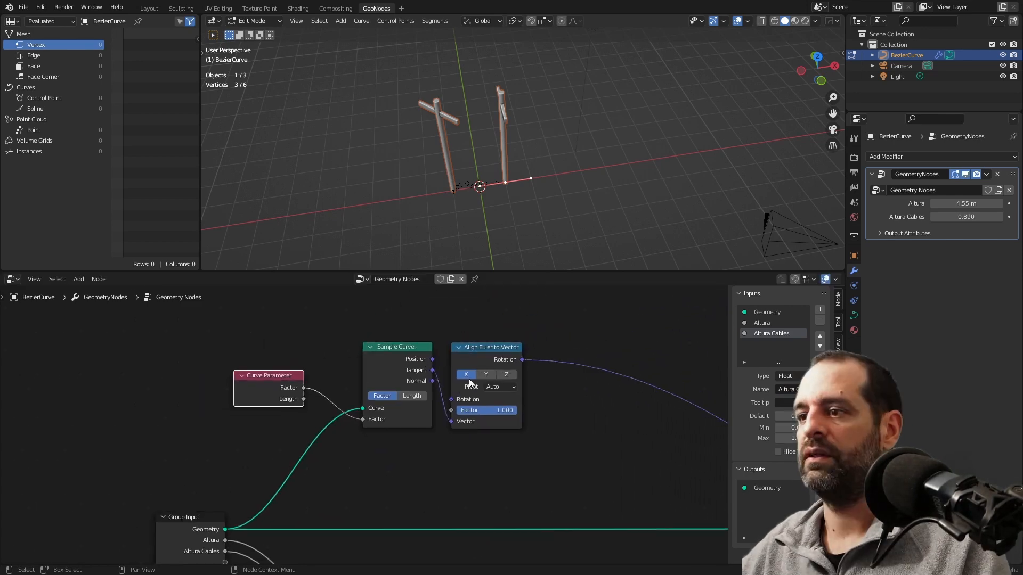
Try Z as the alignment axis of Align Euler to Vector, and switch it back to X
click(506, 374)
middle_drag(482, 224, 450, 221)
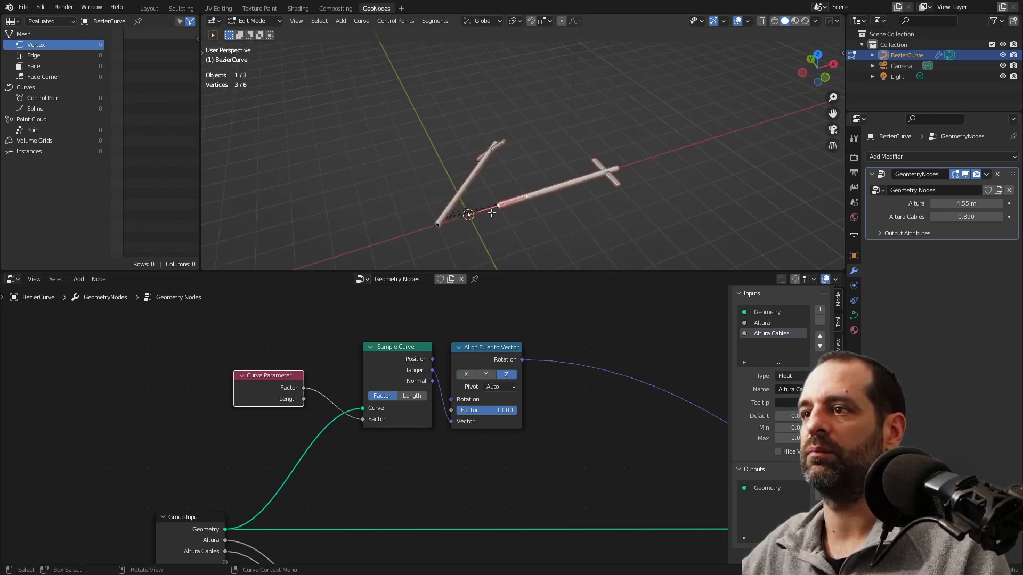
click(467, 375)
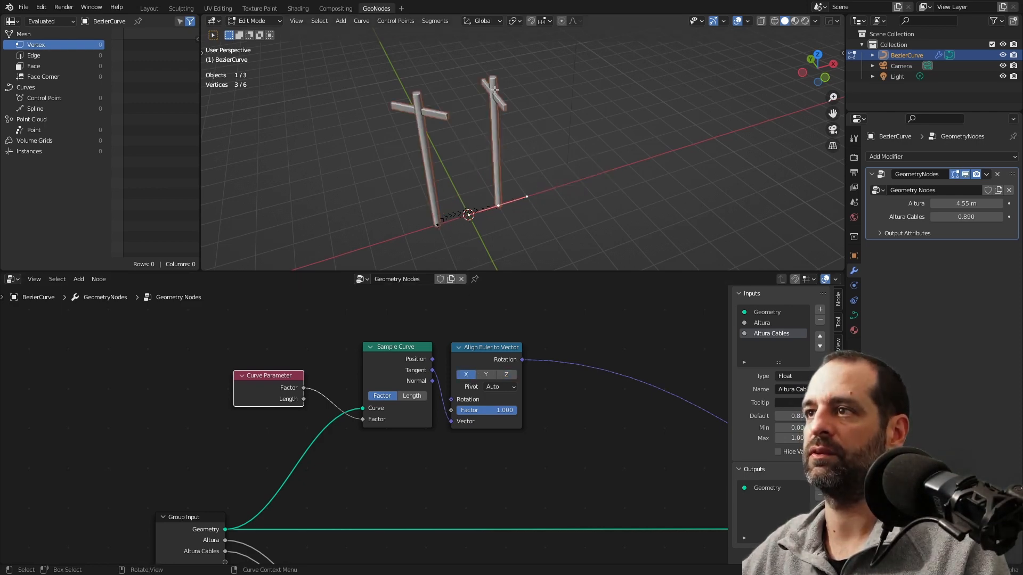
Select the Curve Parameter, Sample Curve and Align Euler to Vector nodes and move them up together, away from Group Input
scroll(489, 431, down, 3)
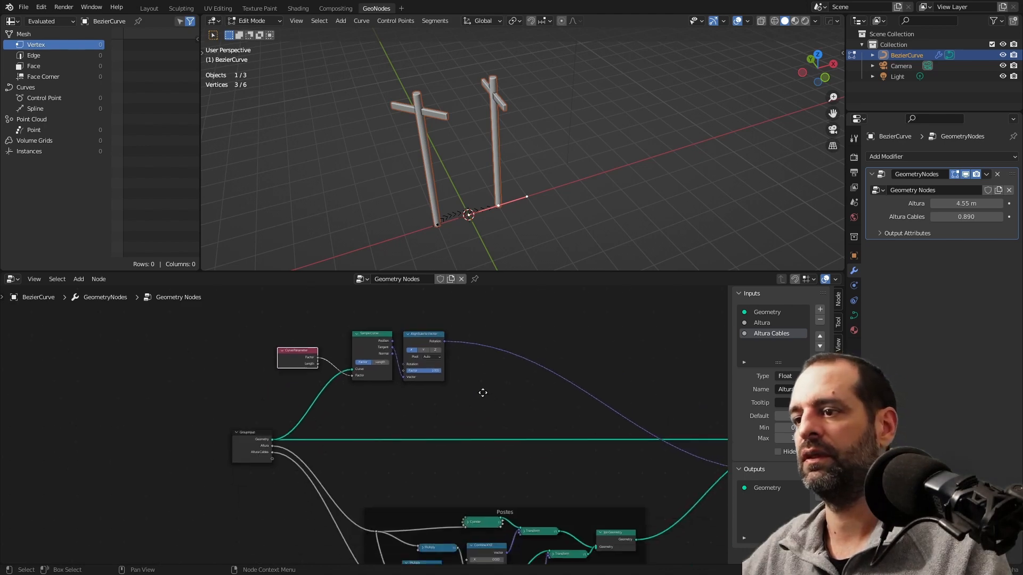
drag(271, 334, 487, 432)
drag(439, 356, 442, 314)
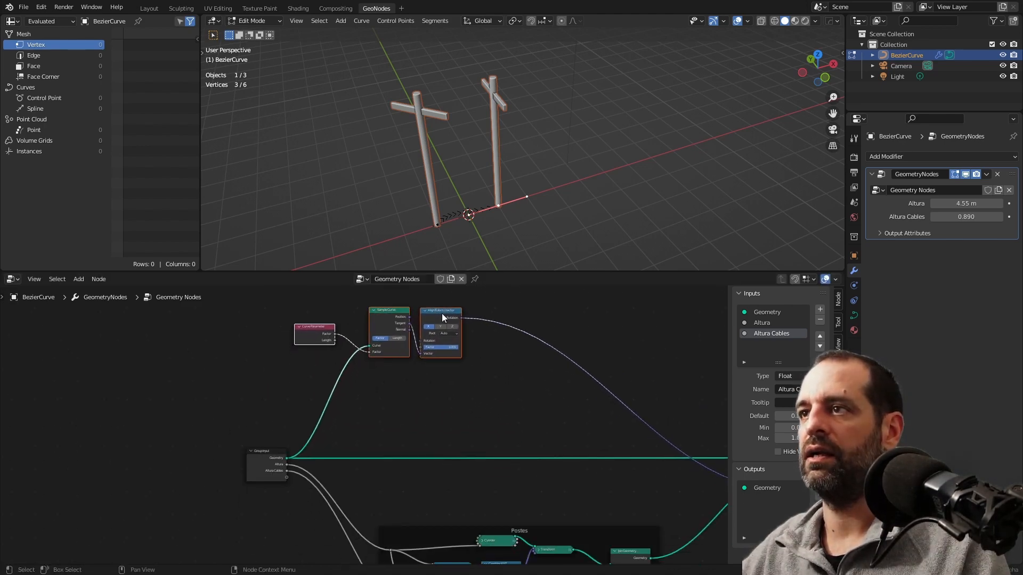
scroll(507, 352, up, 2)
middle_drag(541, 358, 465, 381)
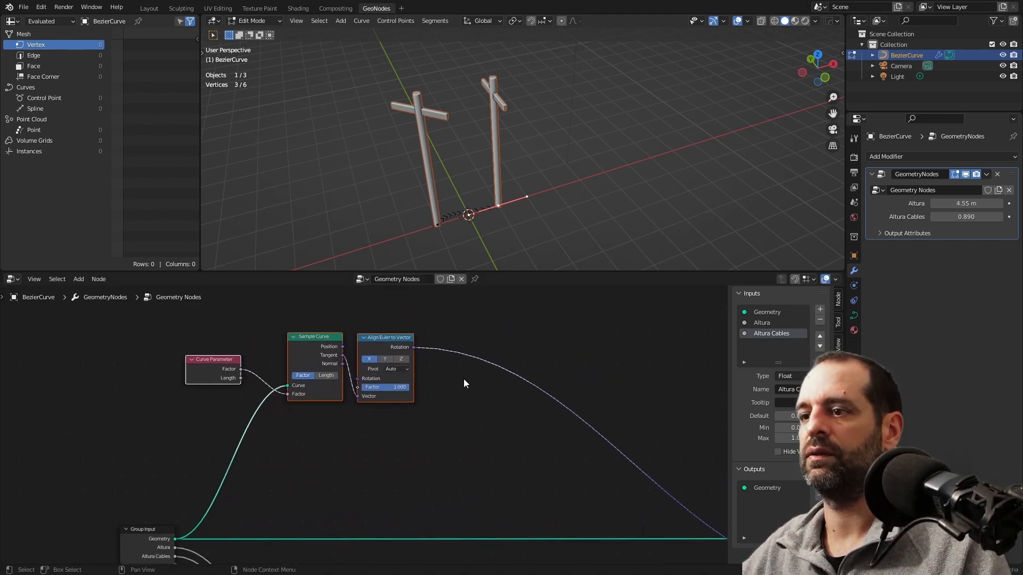
Insert a Vector Math node set to Add on the rotation link after Align Euler to Vector
key(shift+a)
key(shift+a)
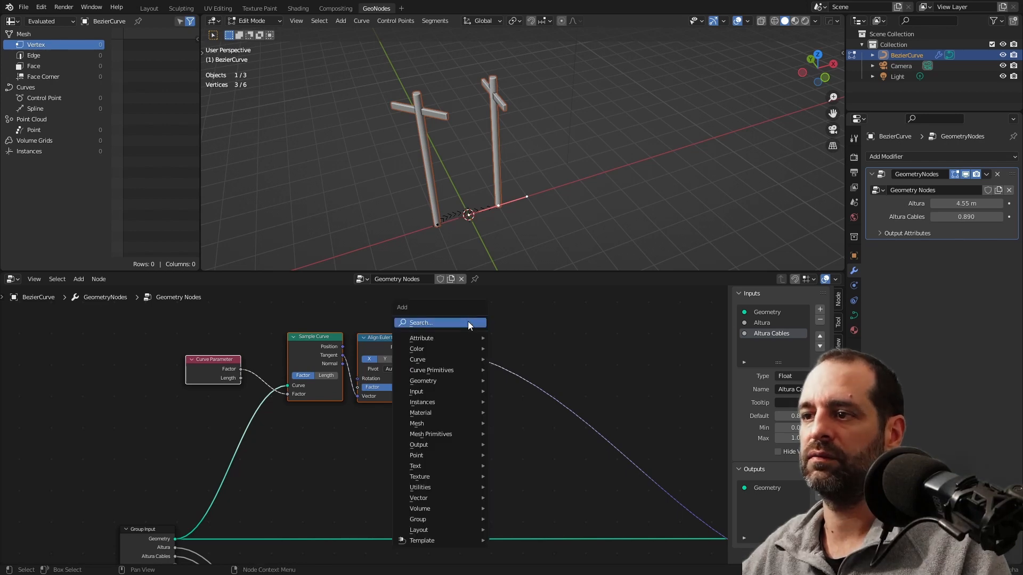
click(468, 321)
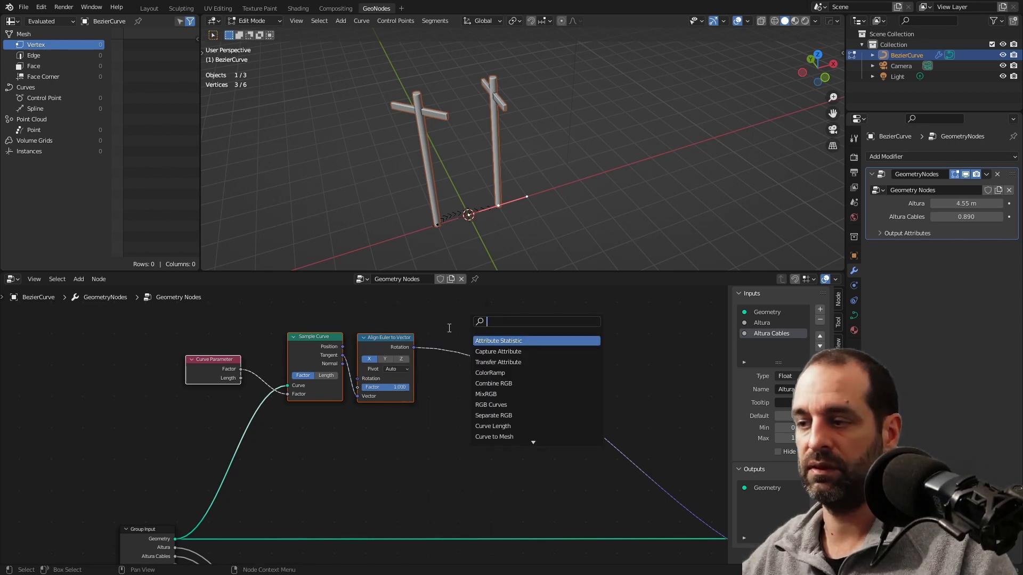
text(vec)
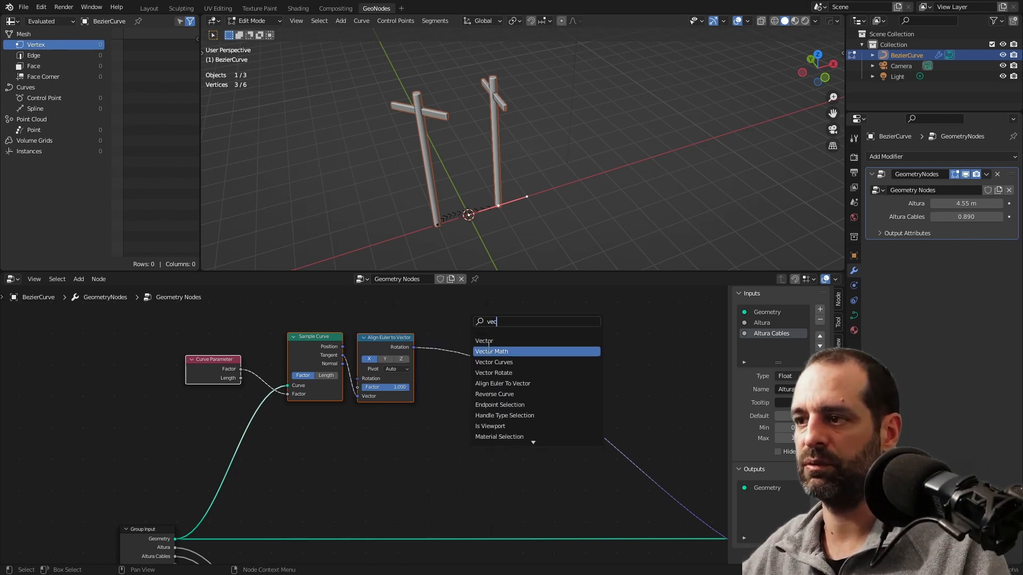
click(499, 352)
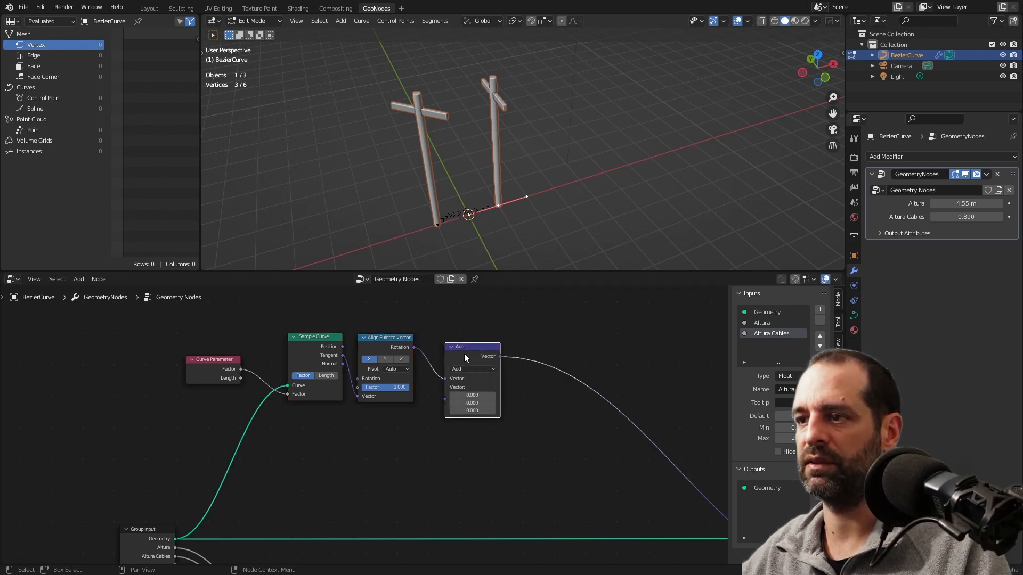
click(464, 355)
Add a Random Value node below Align Euler to Vector and set its data type to Vector
key(shift+a)
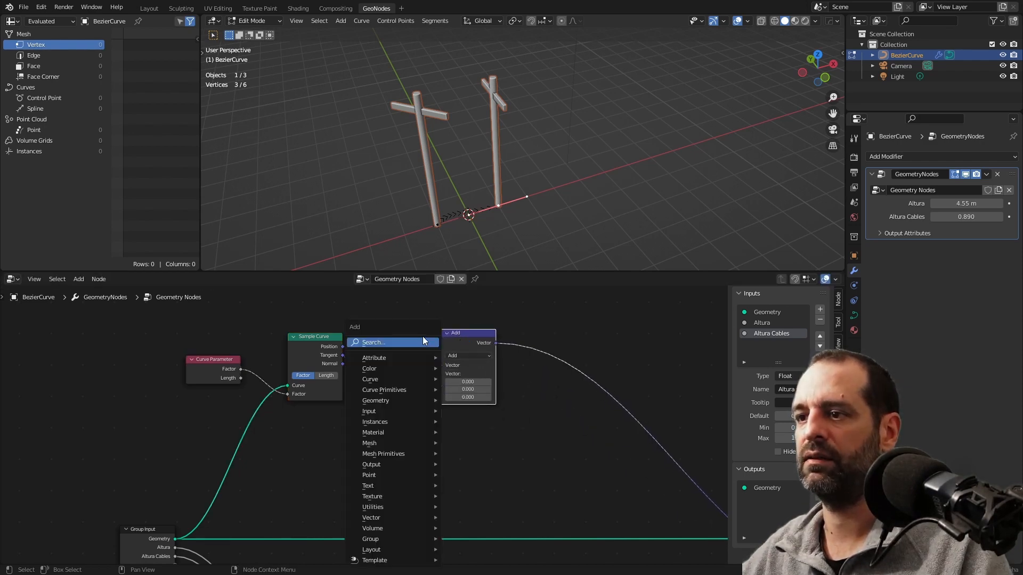
click(423, 337)
text(ran)
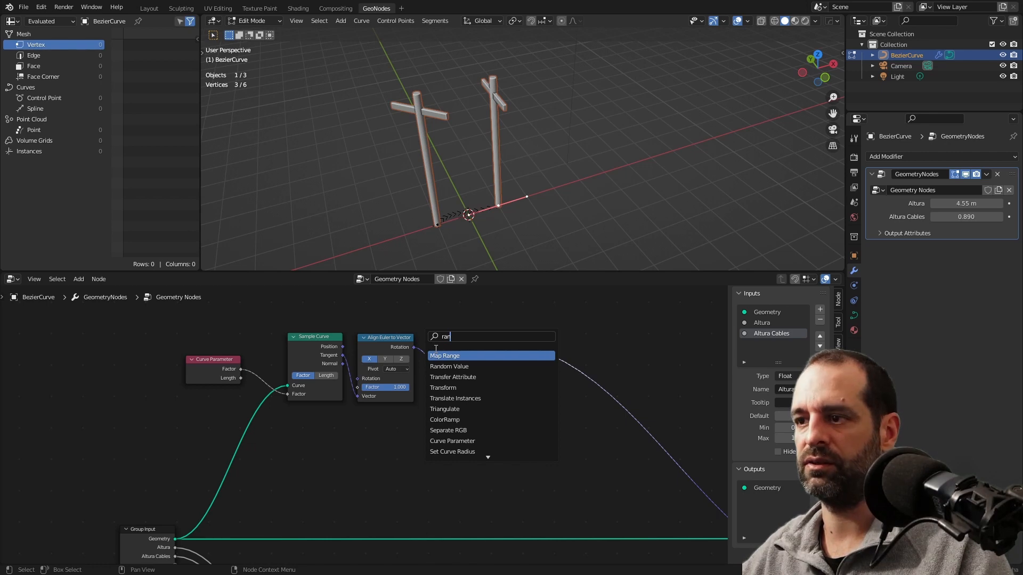
click(449, 366)
click(381, 436)
click(387, 439)
click(390, 465)
middle_drag(482, 479, 484, 424)
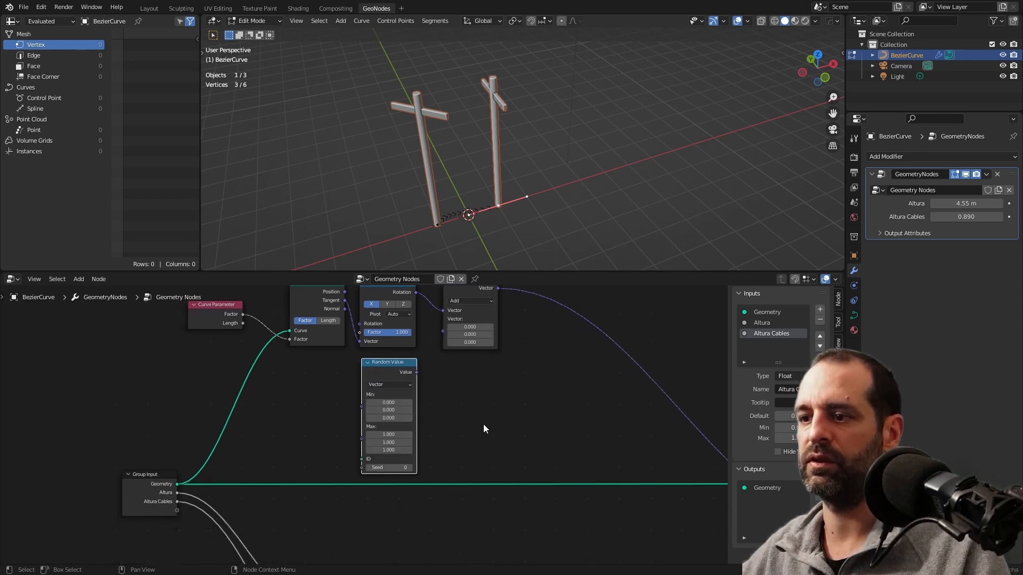
middle_drag(300, 383, 328, 397)
drag(411, 380, 411, 375)
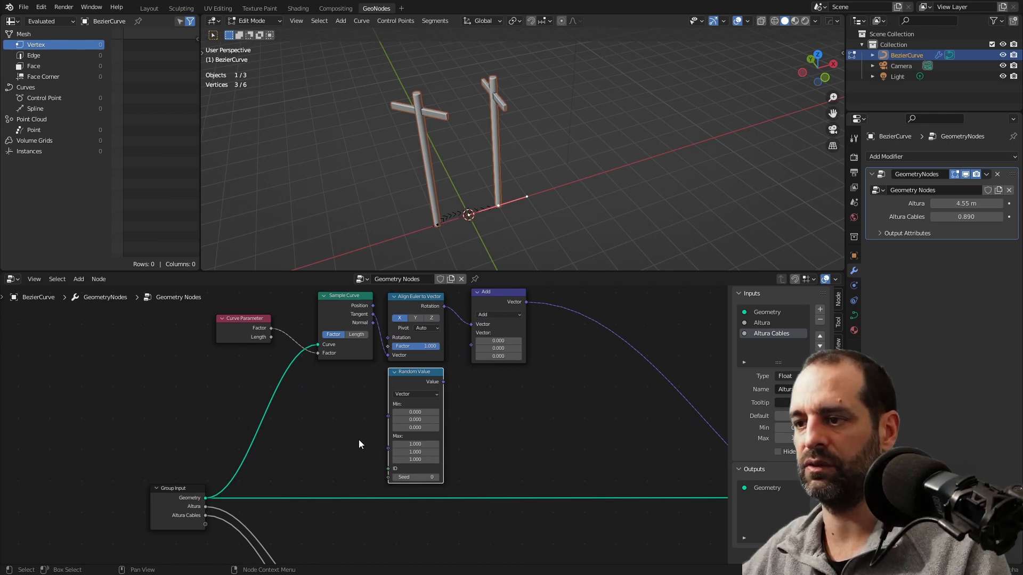
Try editing the vector values of the Add node, and set them back to 0
scroll(357, 443, up, 1)
mouse_move(525, 362)
mouse_down()
mouse_move(490, 362)
mouse_move(540, 371)
mouse_move(517, 371)
mouse_move(518, 362)
mouse_move(541, 380)
mouse_move(516, 380)
mouse_up()
click(516, 362)
click(518, 372)
text(0)
key(Return)
key(Return)
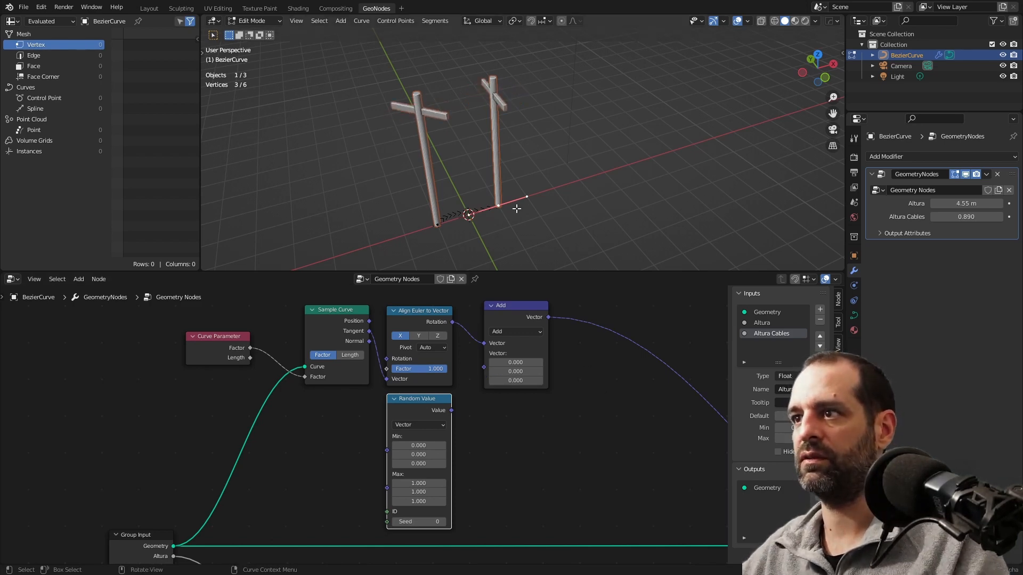
Try rotating the curve's end control point about the global Z axis
key(r)
key(z)
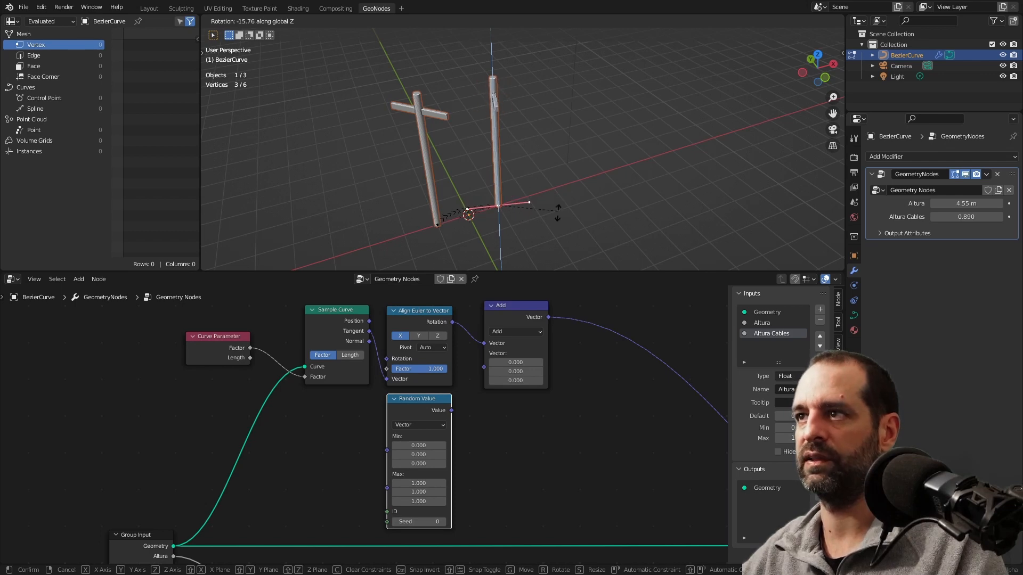
click(591, 219)
Set the minimum X and Y of the Random Value node to -0.1
middle_drag(452, 453, 500, 420)
scroll(500, 420, up, 1)
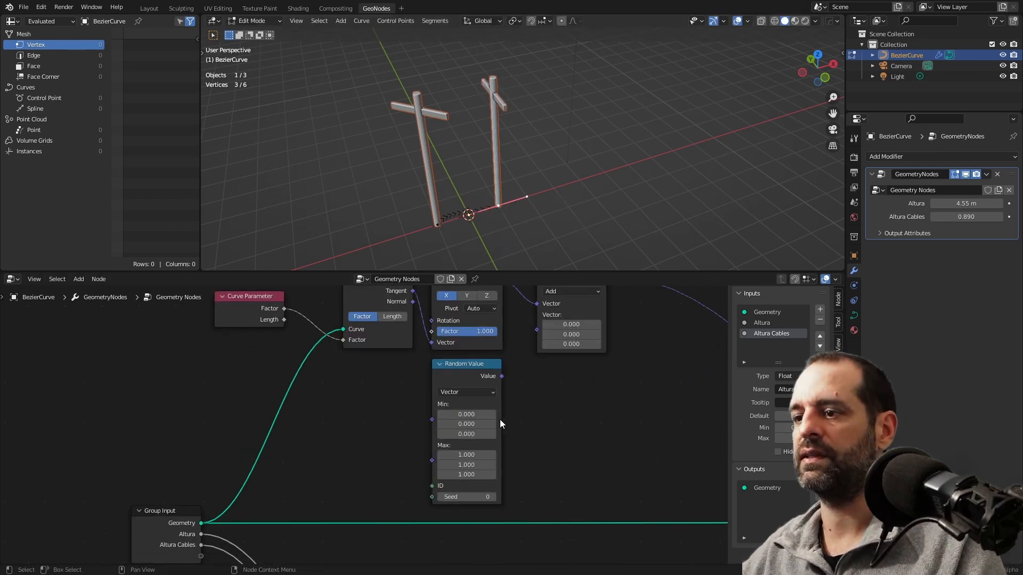
drag(482, 414, 483, 425)
text(-0.1)
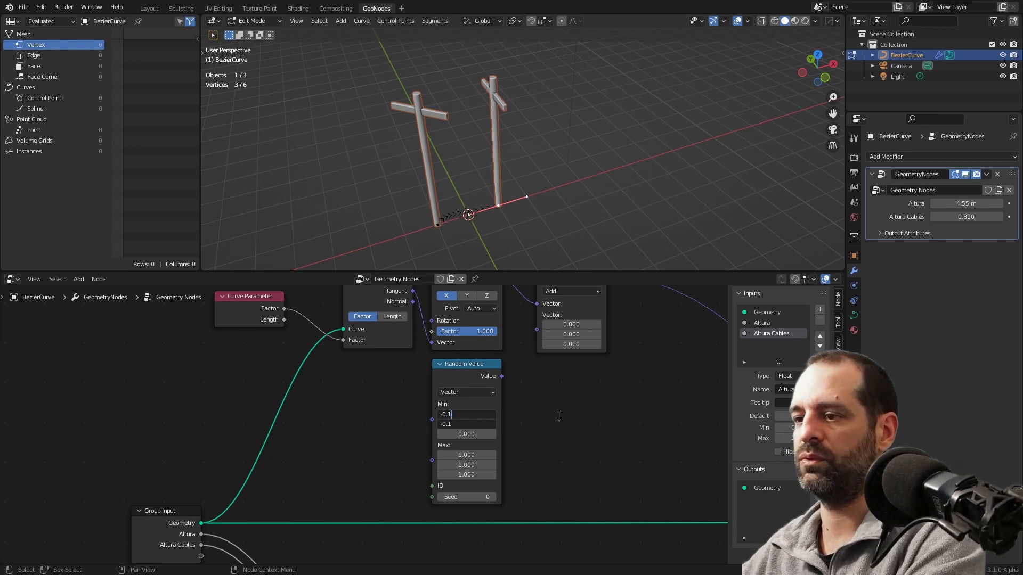
key(Return)
drag(583, 323, 553, 323)
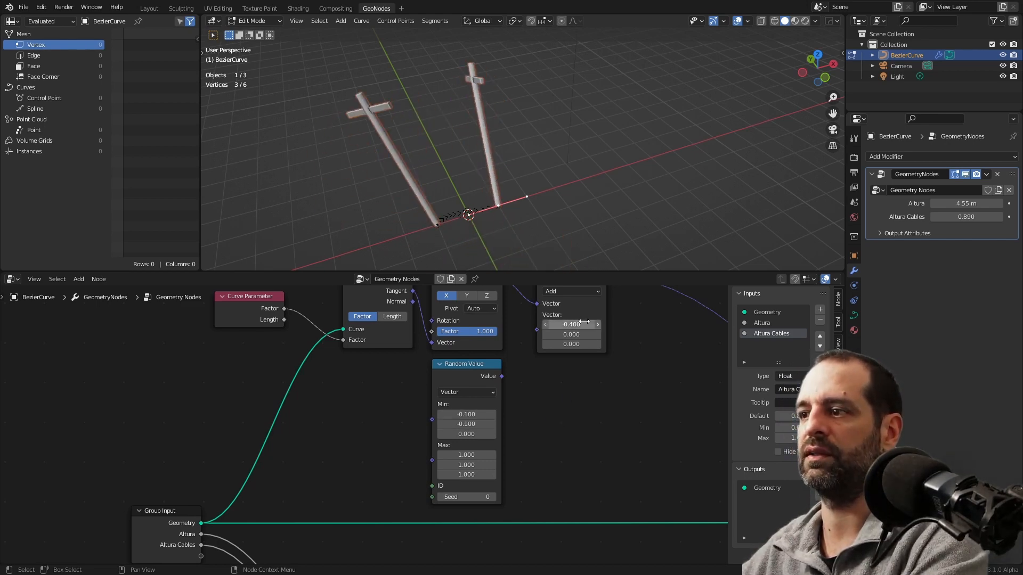
key(ctrl+z)
Set the maximum of the Random Value node to 0.1 for X and Y and 0 for Z
drag(466, 456, 467, 465)
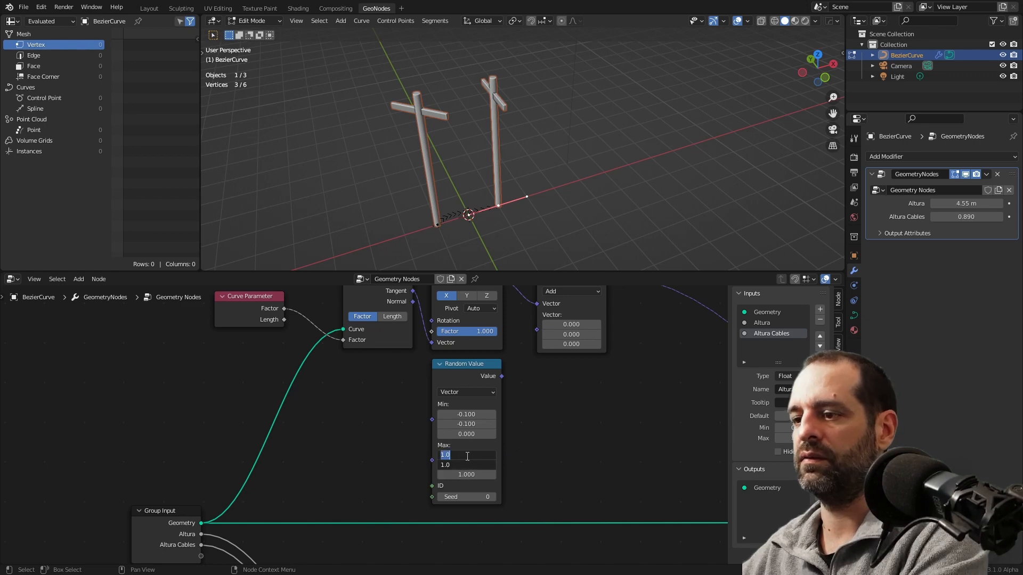
key(Return)
click(471, 475)
text(0)
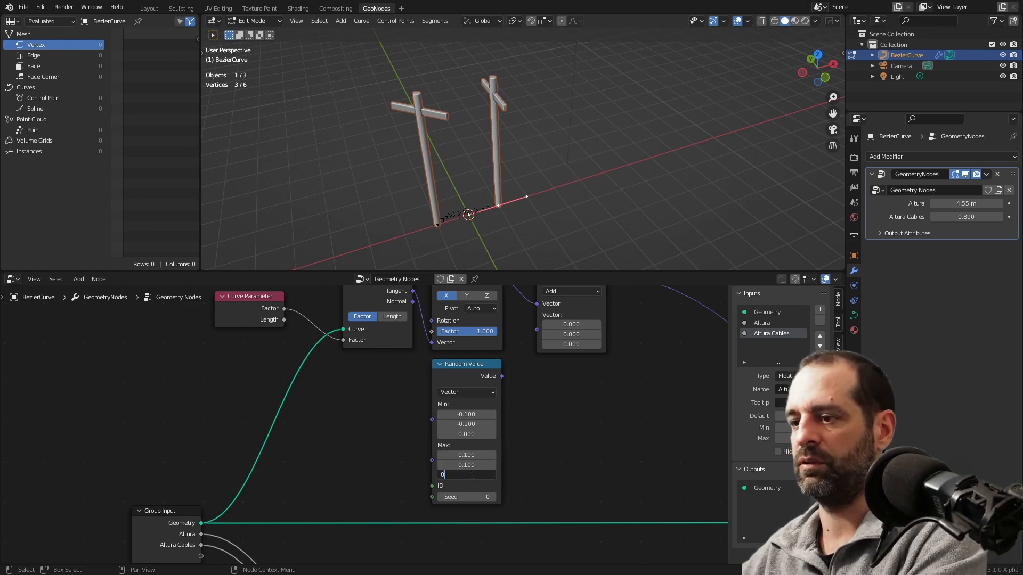
key(Return)
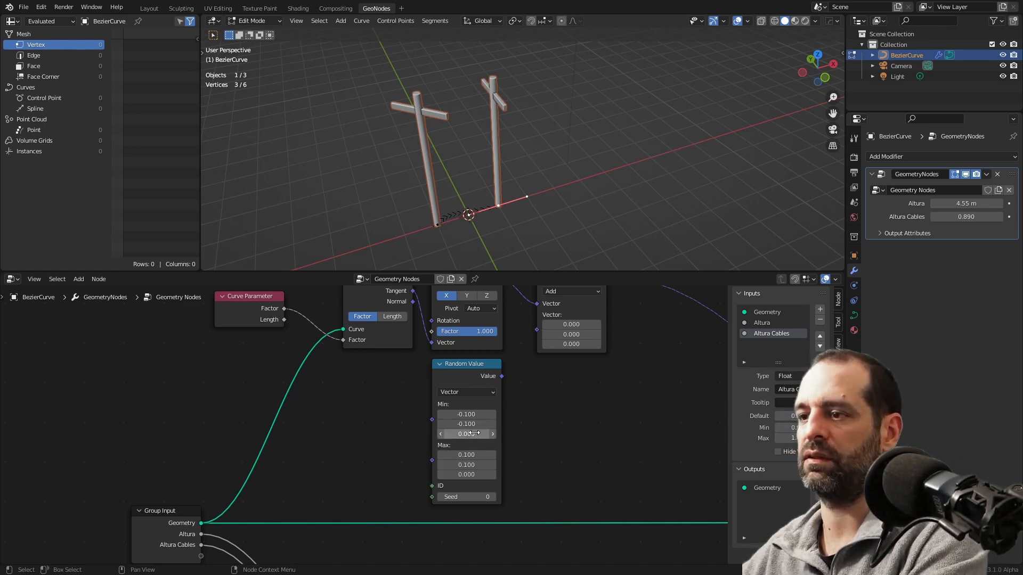
Connect the Random Value output to the second vector input of the Add node and set its seed to 14
scroll(382, 373, down, 1)
drag(491, 379, 524, 324)
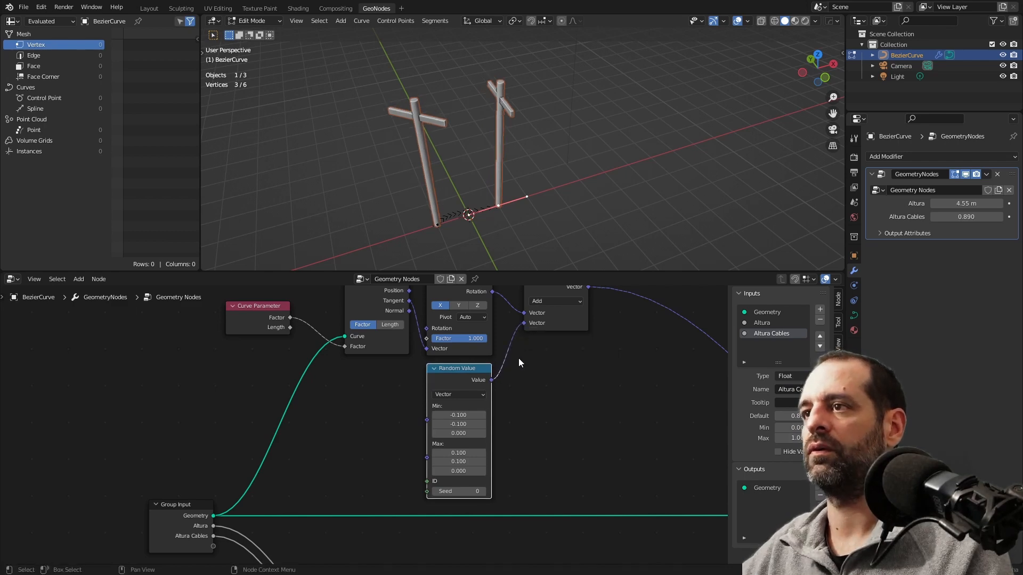
drag(465, 377, 463, 379)
middle_drag(507, 225, 570, 194)
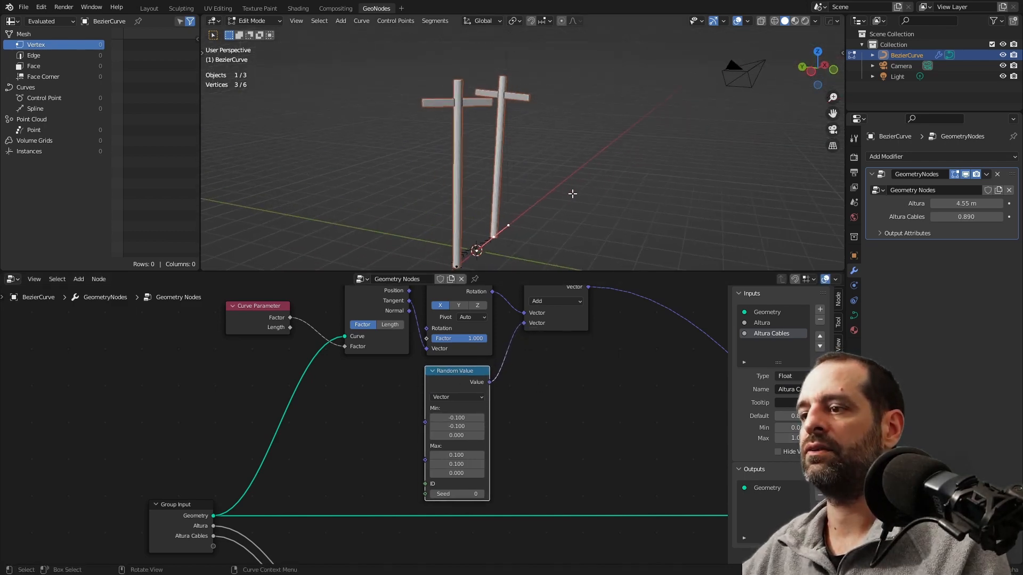
middle_drag(537, 217, 526, 219)
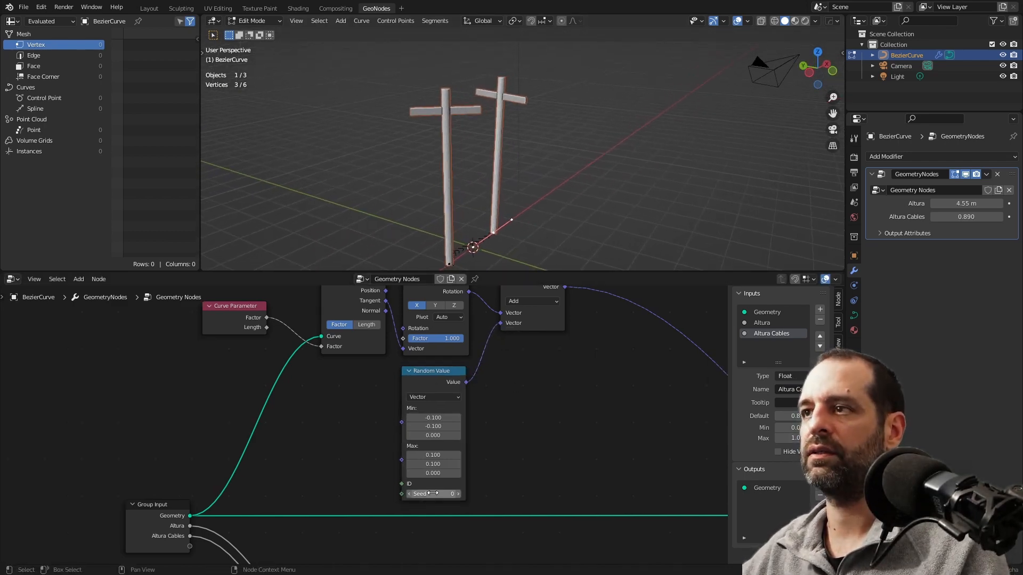
mouse_move(433, 493)
mouse_down()
mouse_move(462, 494)
mouse_move(453, 494)
mouse_up()
Insert a Vector Math node set to Scale between the Random Value and Add nodes
middle_drag(520, 347, 504, 348)
key(shift+a)
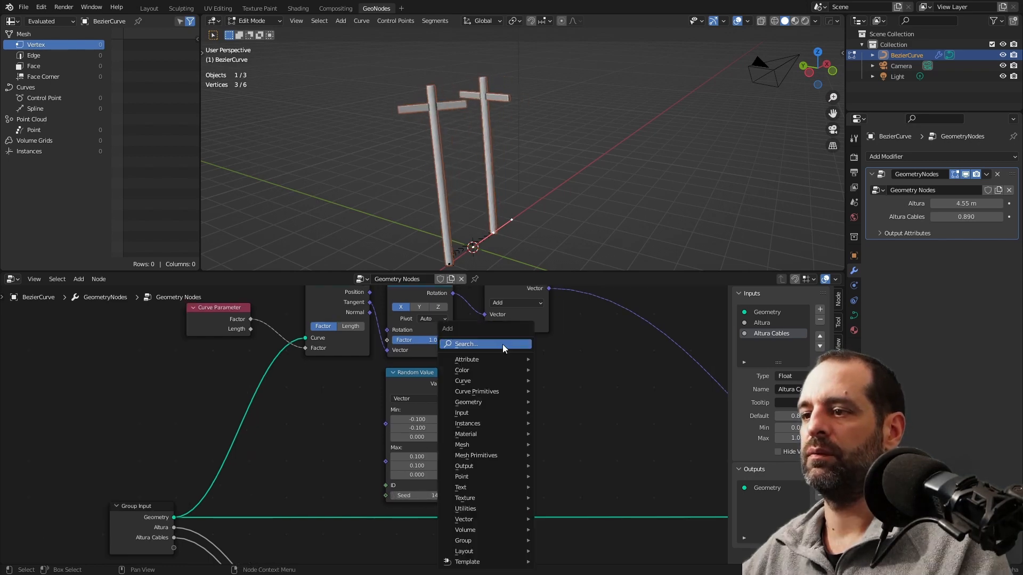
click(504, 347)
text(vec)
click(527, 374)
click(500, 376)
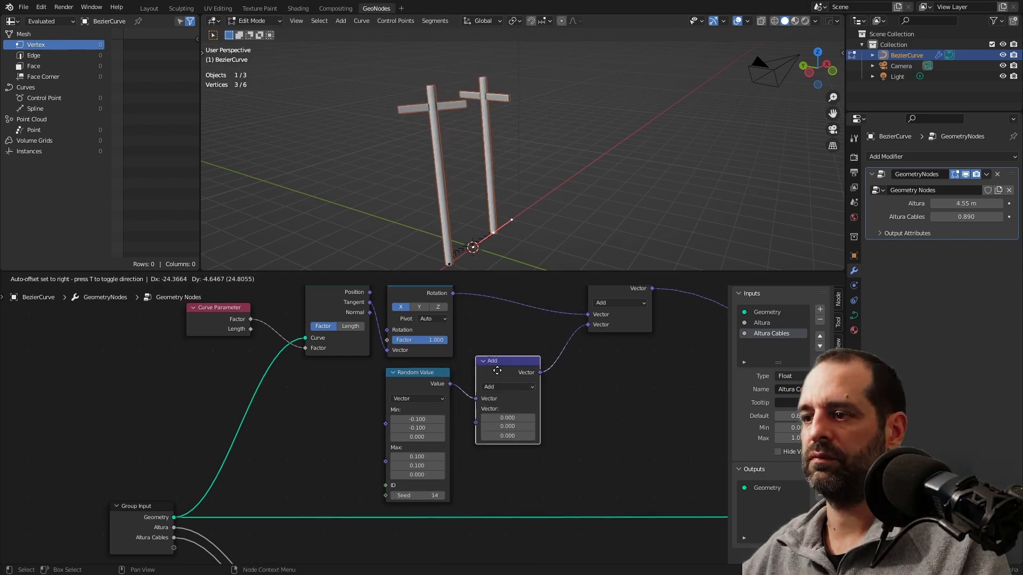
click(501, 396)
click(503, 545)
Try different factors on the Scale node, including 0, and set it back to 1
drag(499, 418, 536, 418)
click(499, 418)
text(0)
key(Return)
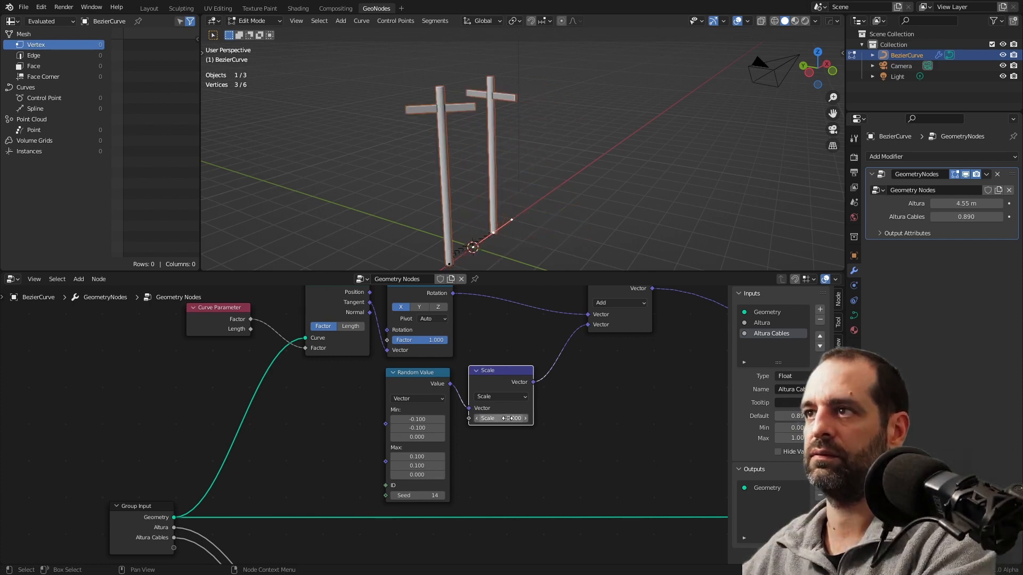
click(506, 418)
text(1)
key(Return)
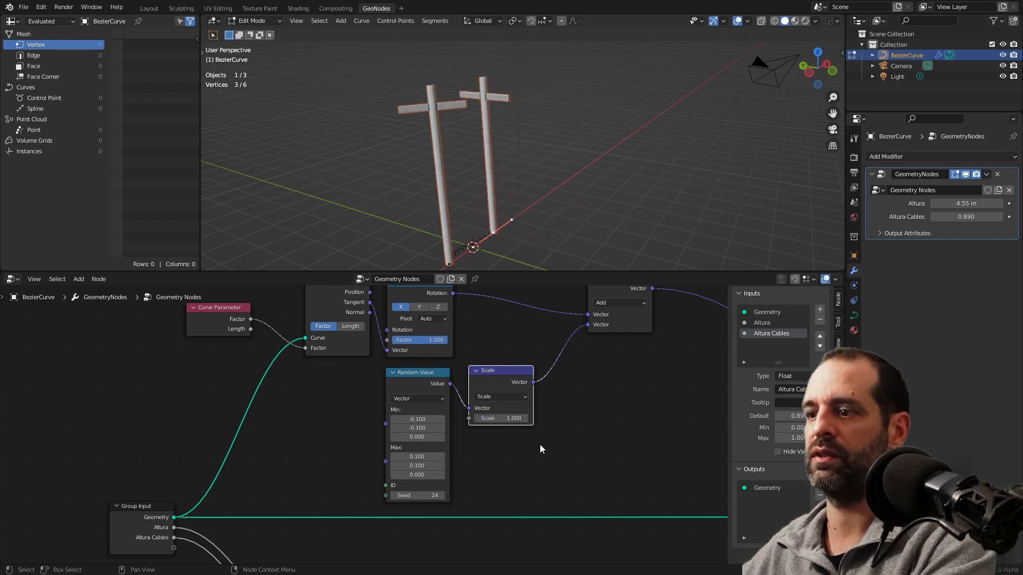
Widen the Random Value range to a minimum of -0.2 and a maximum of 0.2 for X and Y
click(417, 419)
key(BackSpace)
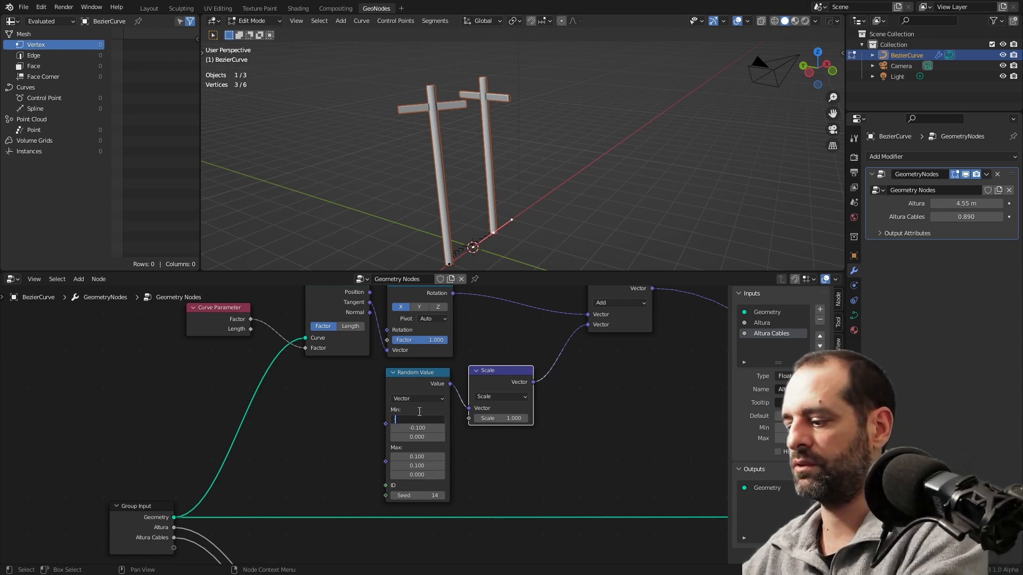
text(-0.2)
key(Return)
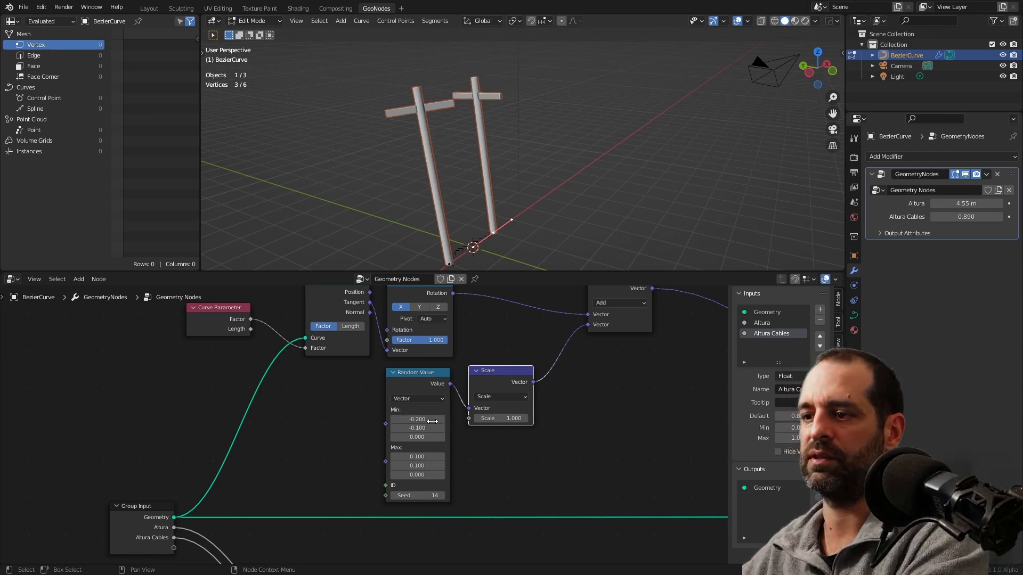
click(416, 427)
key(BackSpace)
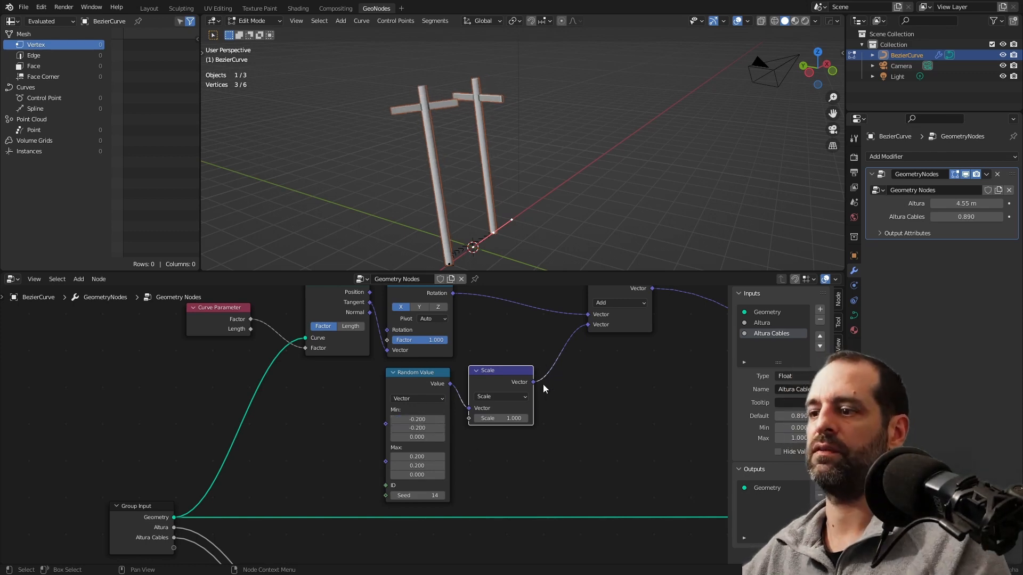
Try lower factors on the Scale node and set it to 0
drag(511, 418, 481, 418)
click(493, 419)
text(0)
key(Return)
Expose the Scale factor as a group input named inclinación with minimum 0 and maximum 1, and set its modifier value to 1
drag(522, 371, 234, 503)
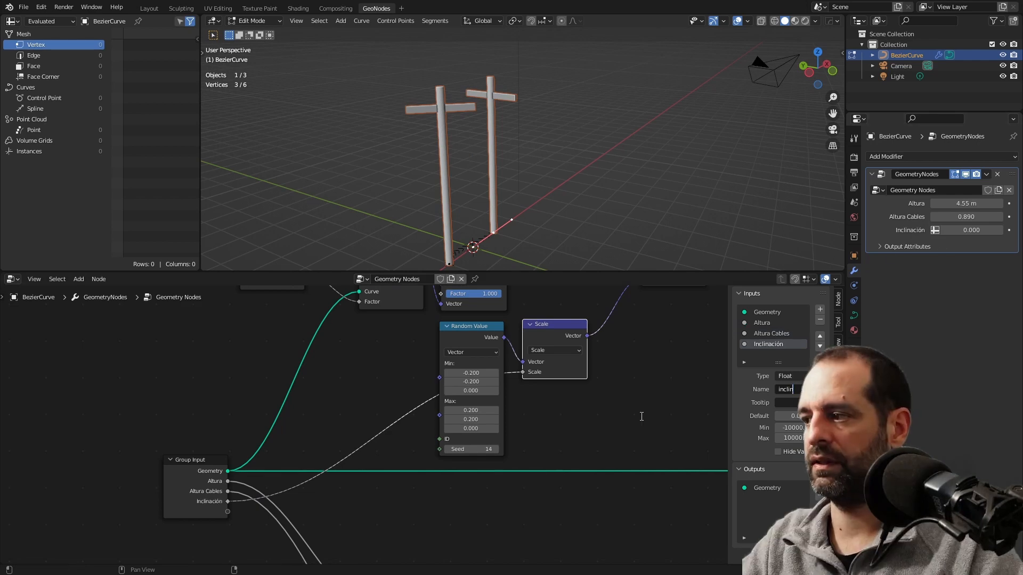
text(ón)
key(Return)
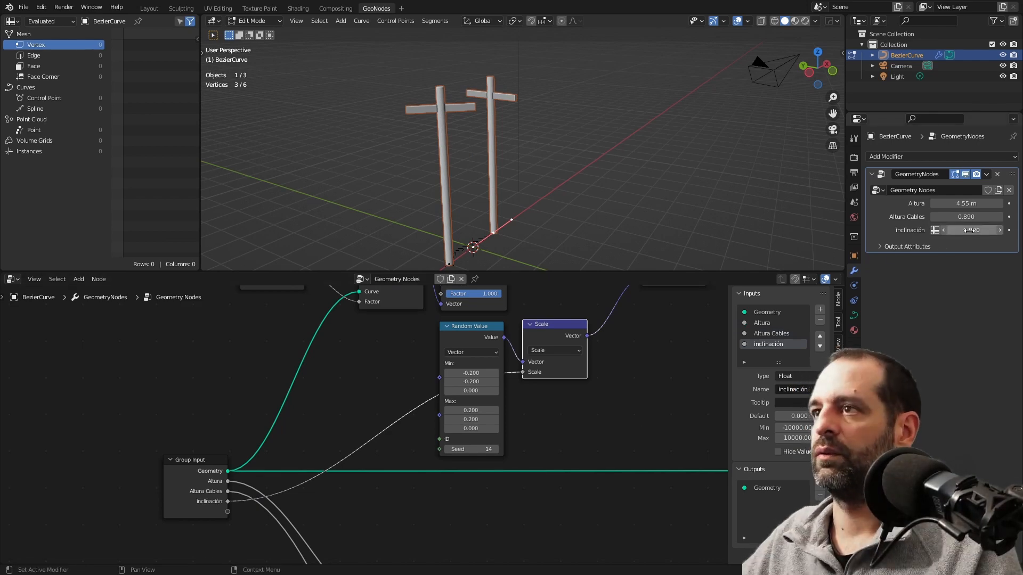
drag(970, 230, 965, 230)
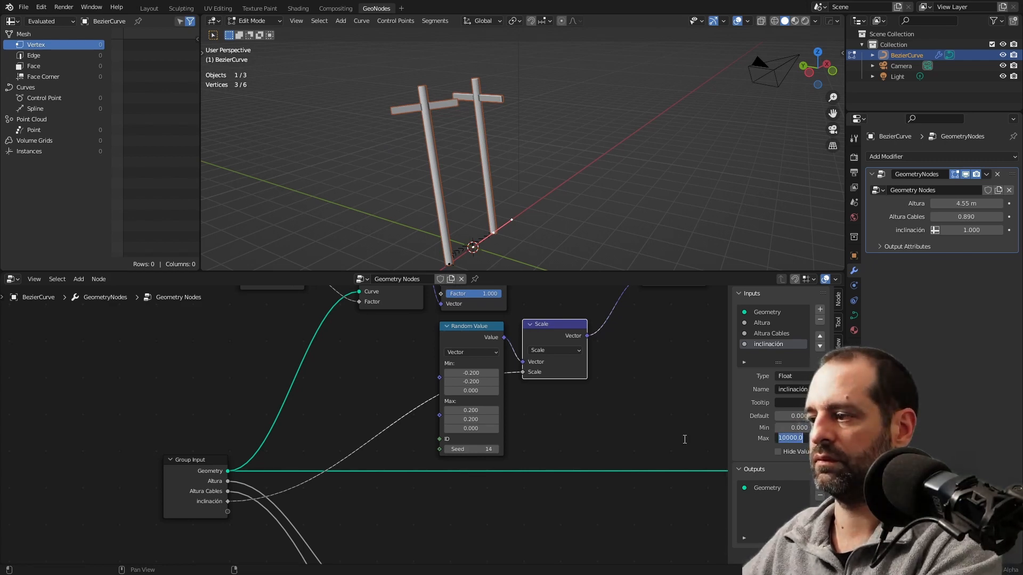
Expose the Random Value seed as a group input named Inc. Seed and set its modifier value to 33
middle_drag(285, 439, 418, 394)
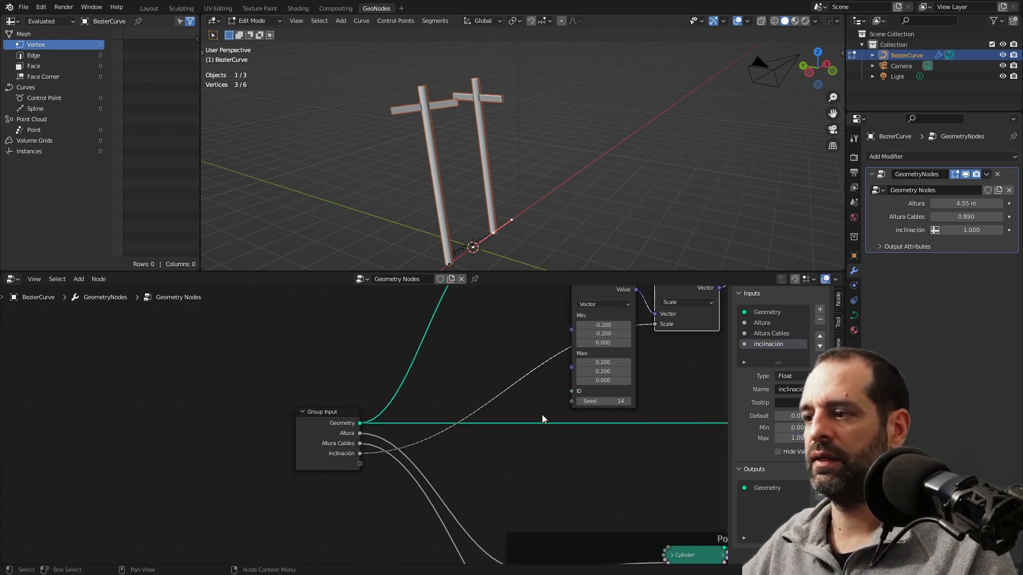
drag(571, 401, 360, 463)
click(789, 386)
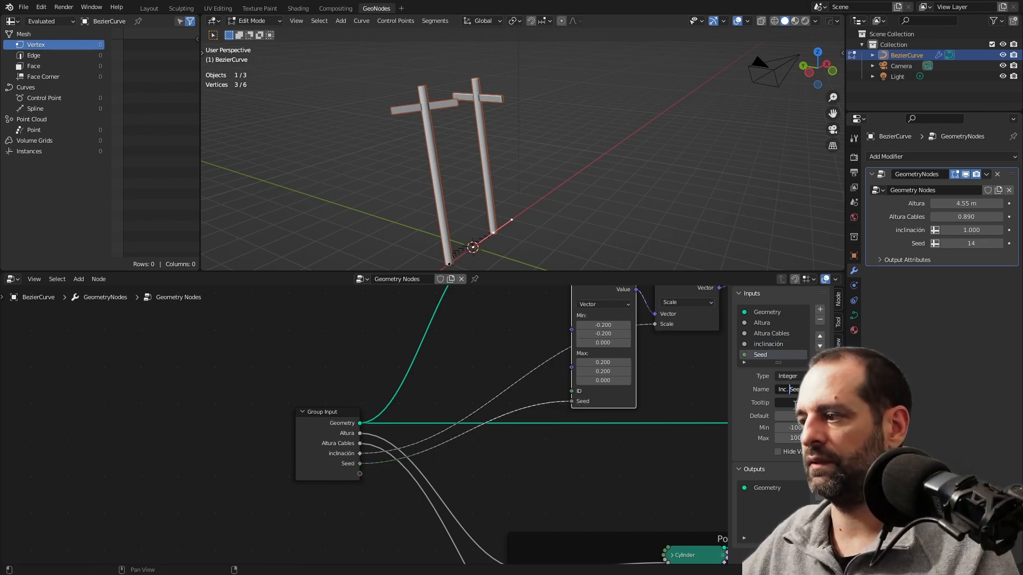
key(Return)
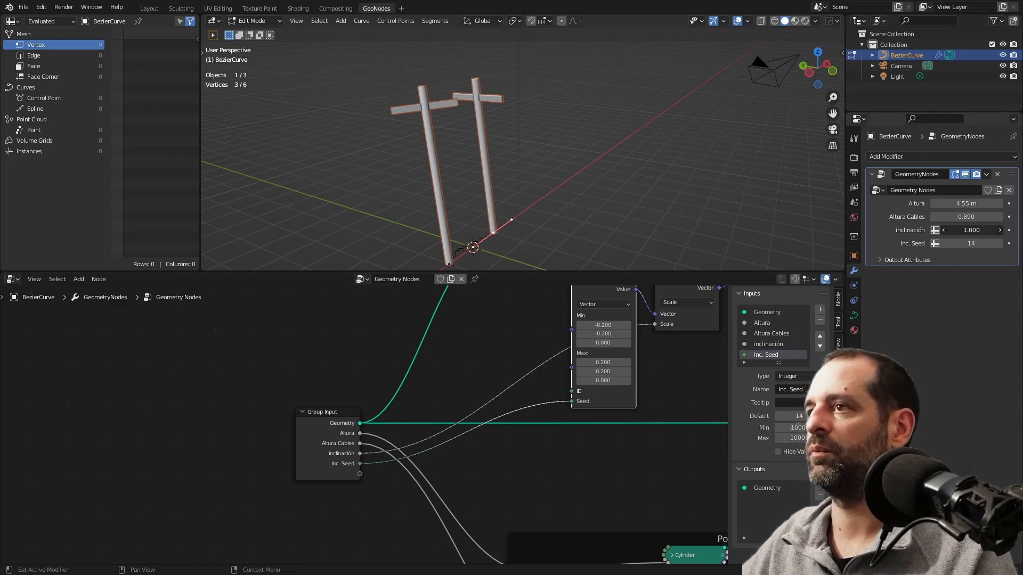
drag(971, 230, 1005, 244)
Move the curve's end control point along the X axis, farther away from the first pole
middle_drag(598, 224, 613, 185)
key(g)
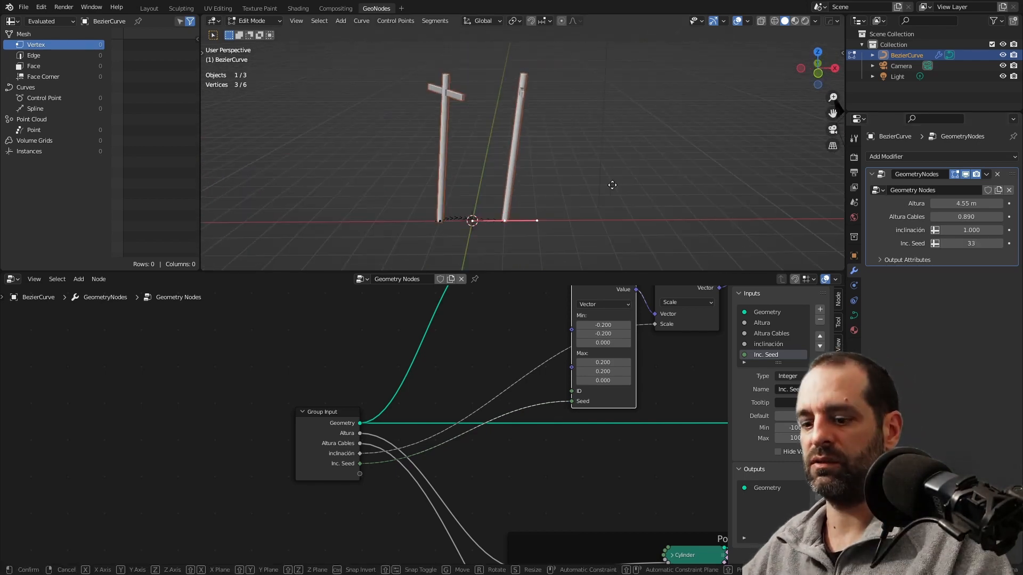
key(z)
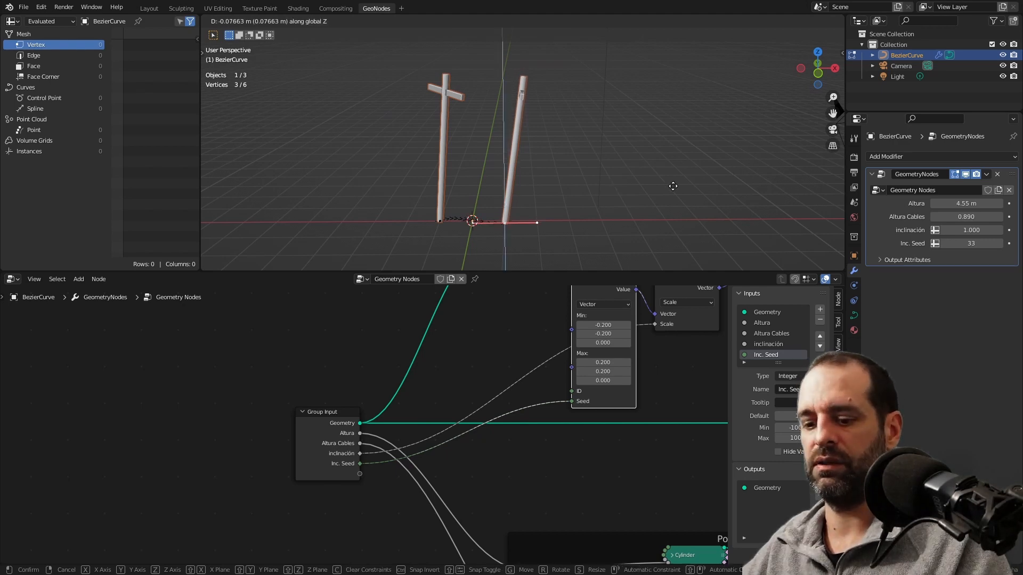
key(x)
click(746, 182)
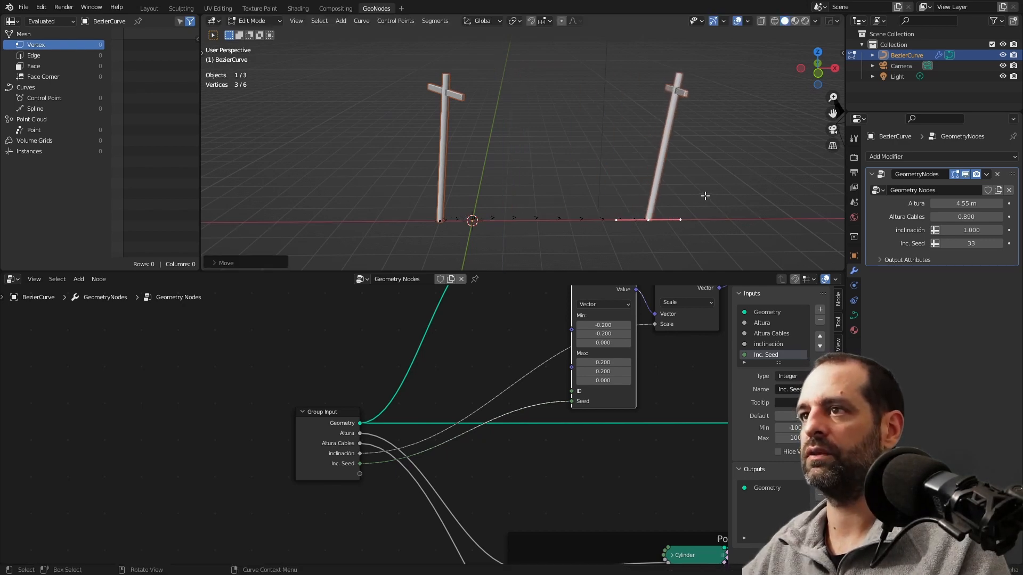
Extrude a new control point about 6 m along the X axis from the curve's end to add a third pole
middle_drag(719, 187, 644, 168)
scroll(692, 184, down, 4)
middle_drag(645, 167, 668, 169)
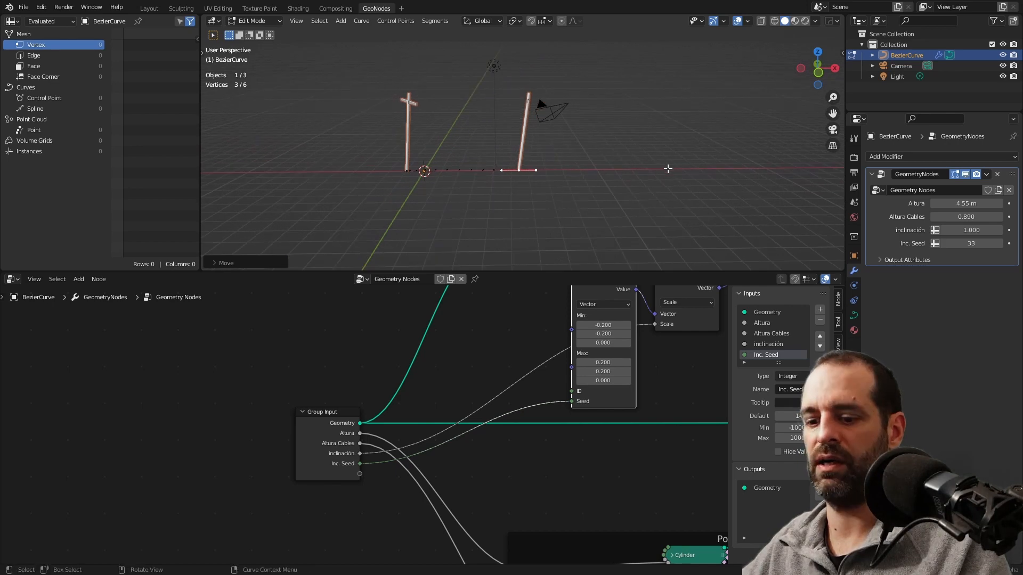
key(e)
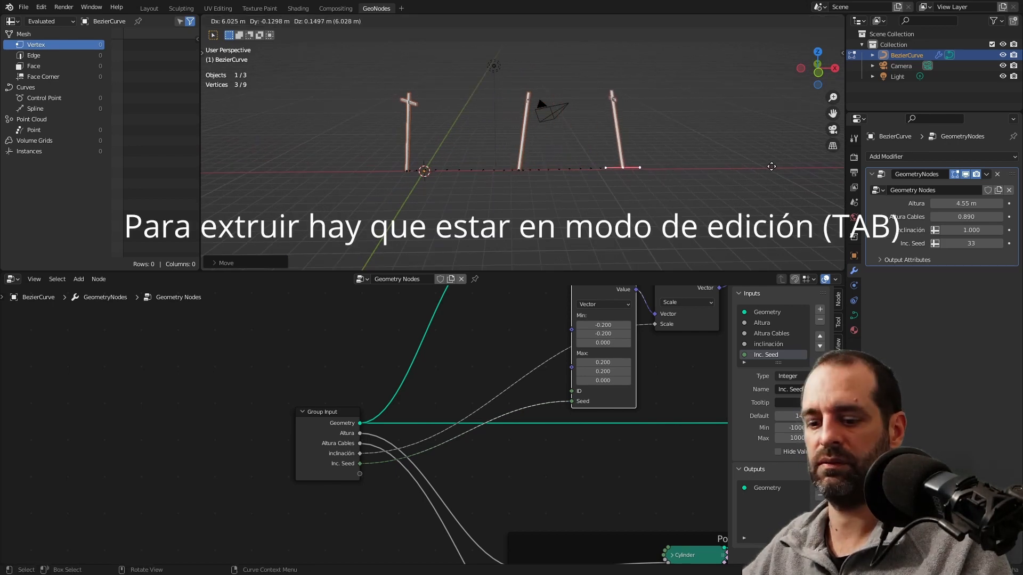
click(772, 167)
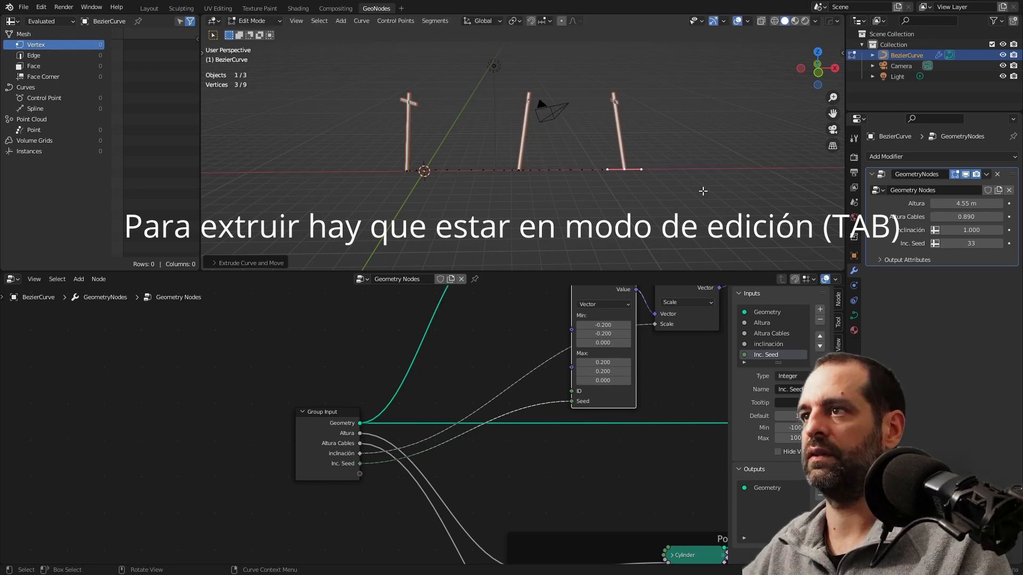
Return to Object Mode and set Inc. Seed to 25
key(Tab)
mouse_move(572, 191)
middle_down()
mouse_move(632, 205)
mouse_move(598, 205)
mouse_move(591, 159)
mouse_move(548, 158)
mouse_move(557, 189)
middle_up()
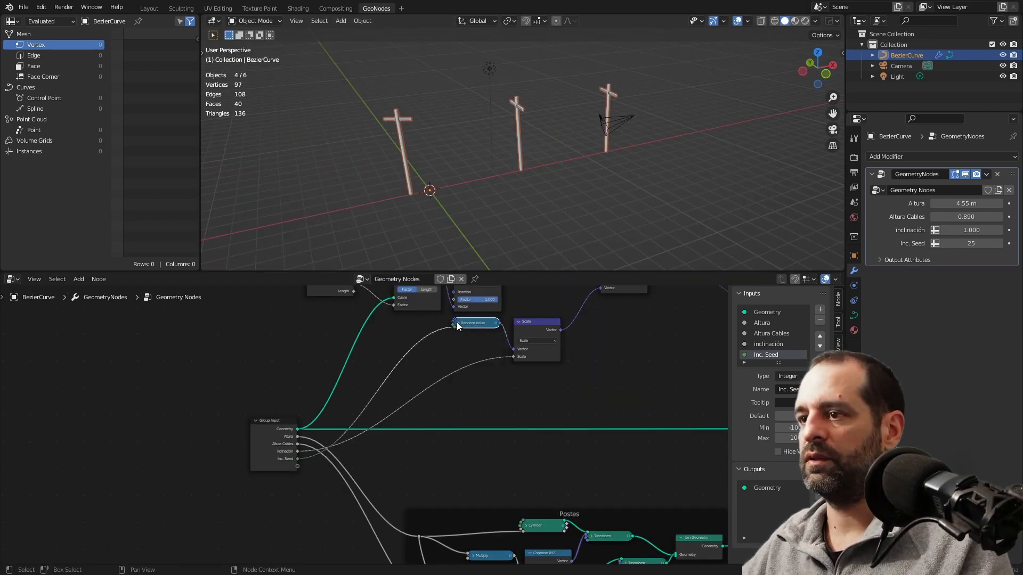
Collapse the Random Value, Scale and Add nodes and arrange them compactly with Curve Parameter around Align Euler to Vector
click(465, 371)
click(497, 378)
key(h)
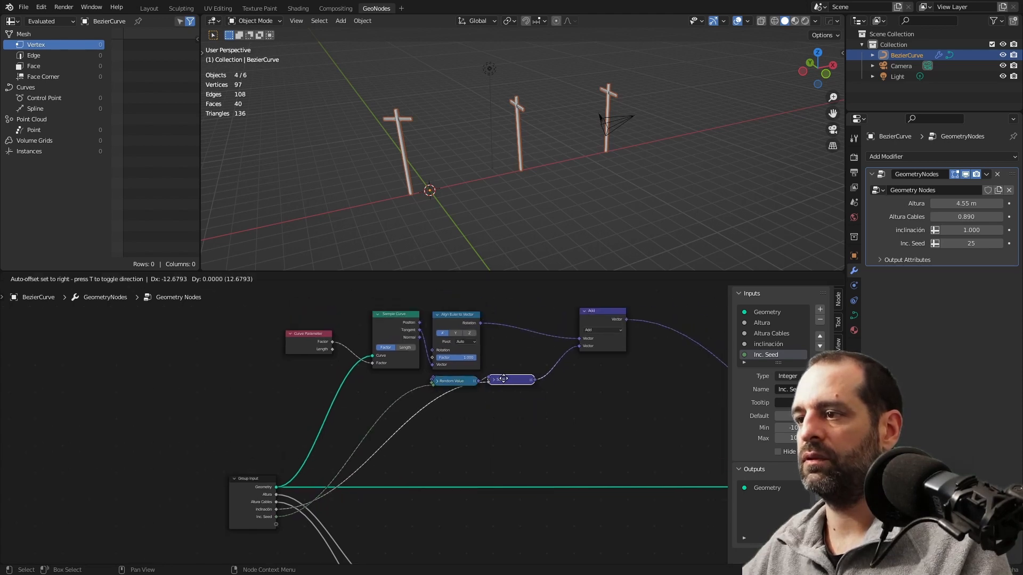
click(590, 321)
key(h)
drag(589, 311, 502, 323)
drag(296, 343, 320, 327)
Enclose the curve alignment and random rotation nodes in a frame
drag(276, 301, 570, 414)
key(ctrl+j)
drag(613, 377, 641, 438)
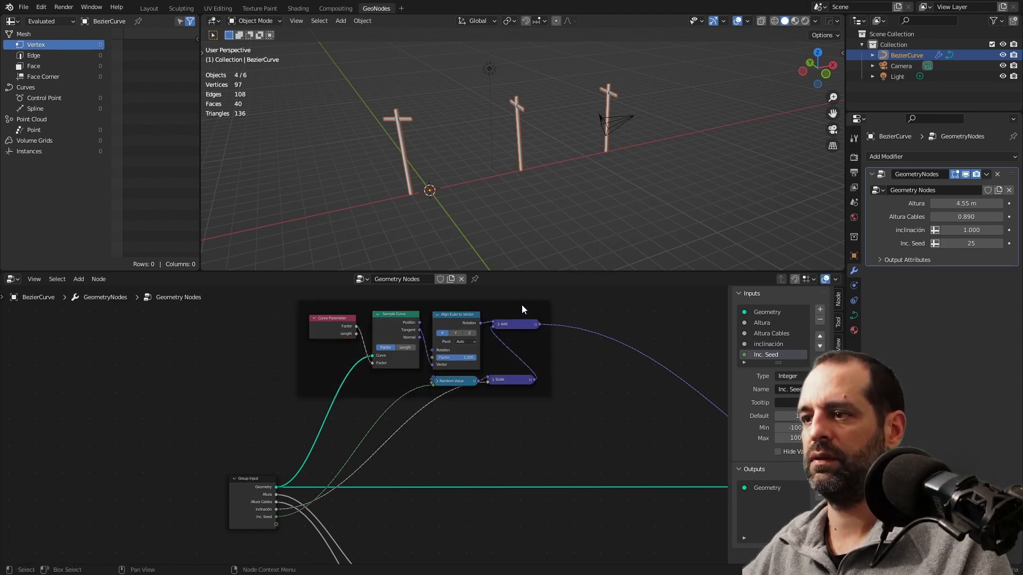
Label the frame around the alignment and rotation nodes "Alinear y Inclinación"
click(520, 305)
right_click(519, 305)
click(517, 306)
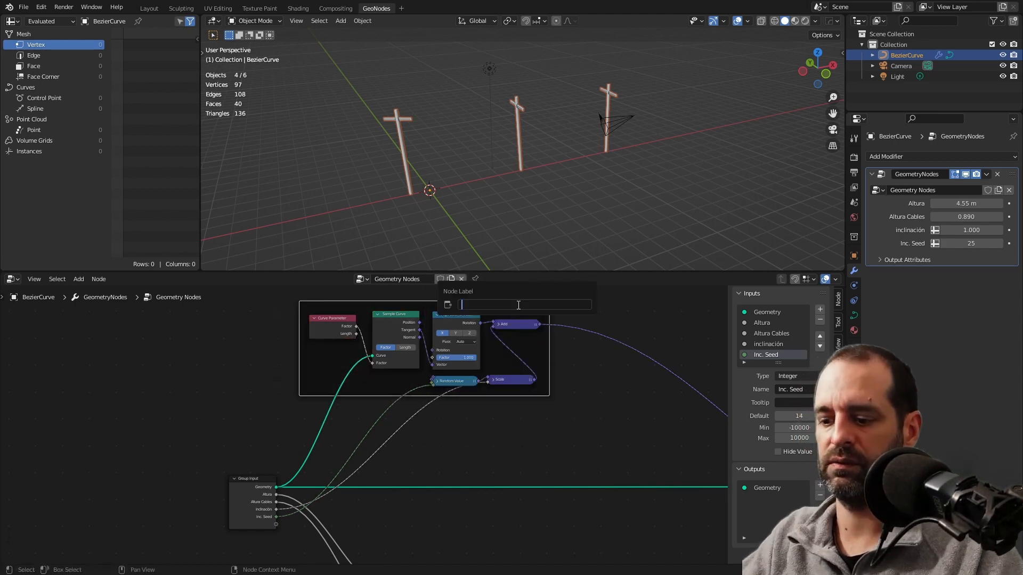
text(Alinear y)
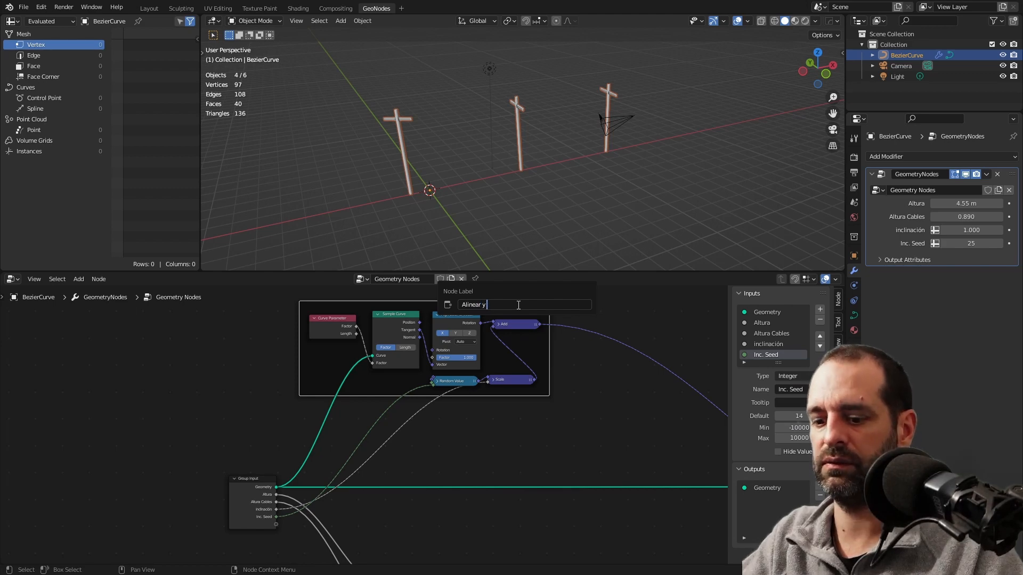
text( Ro)
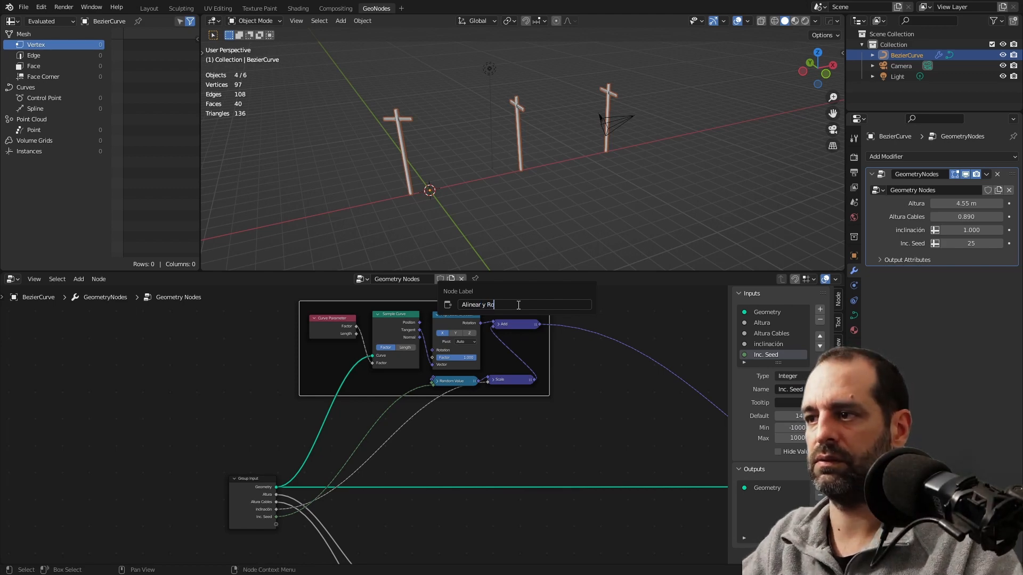
key(BackSpace)
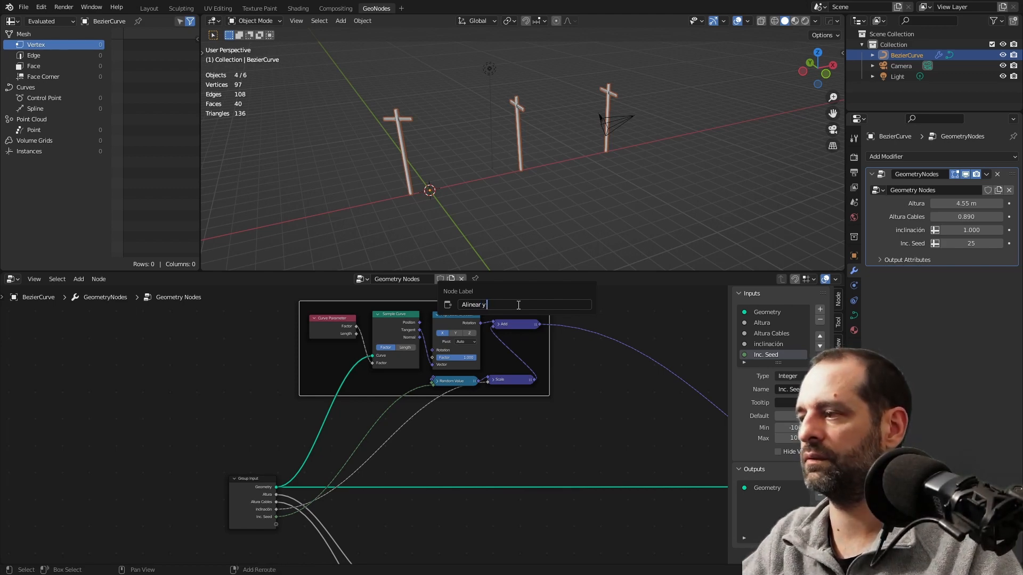
text(In)
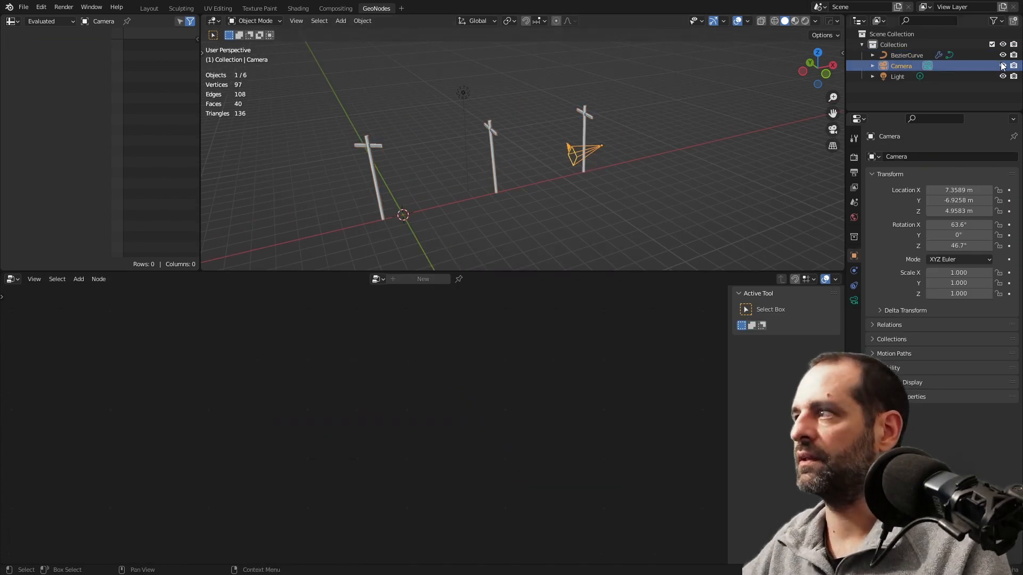
Hide the camera and delete the light from the scene, leaving the pole curve as the active object
click(443, 77)
click(461, 95)
key(Delete)
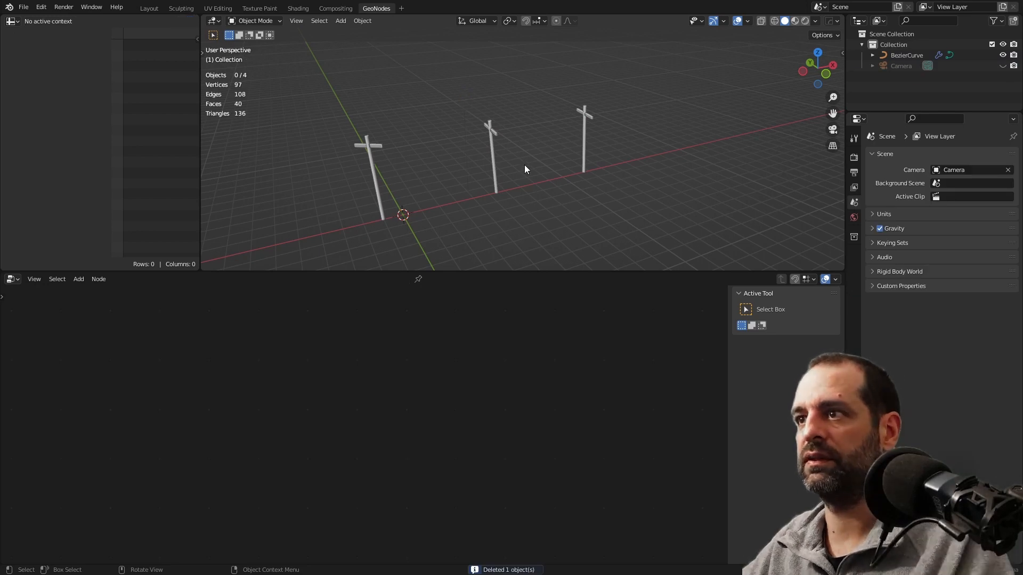
scroll(557, 194, up, 3)
scroll(561, 178, up, 1)
scroll(562, 182, down, 3)
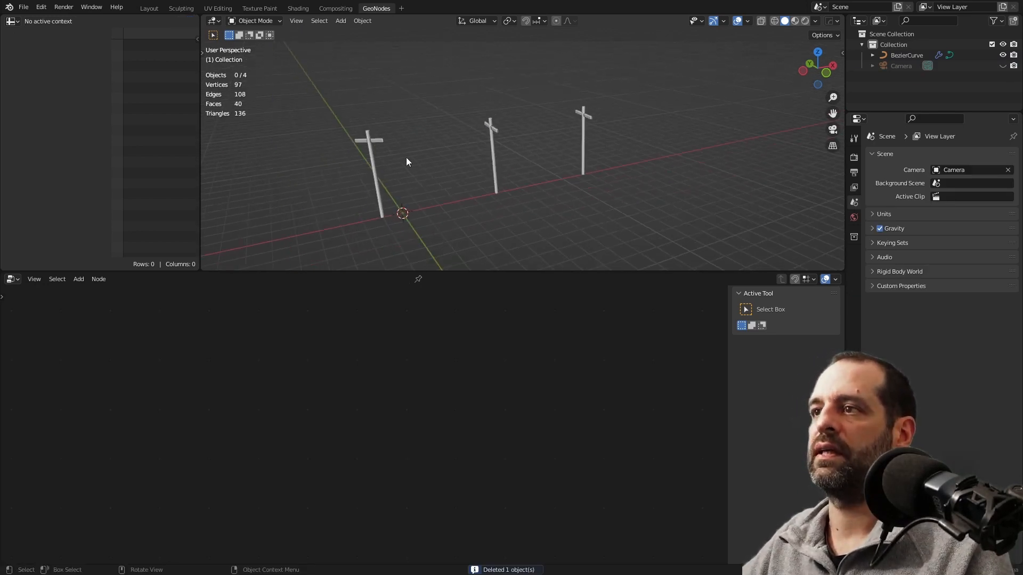
click(497, 177)
Add a Set Position node above the main geometry link and feed it the curve geometry through a reroute on that link
scroll(453, 399, down, 2)
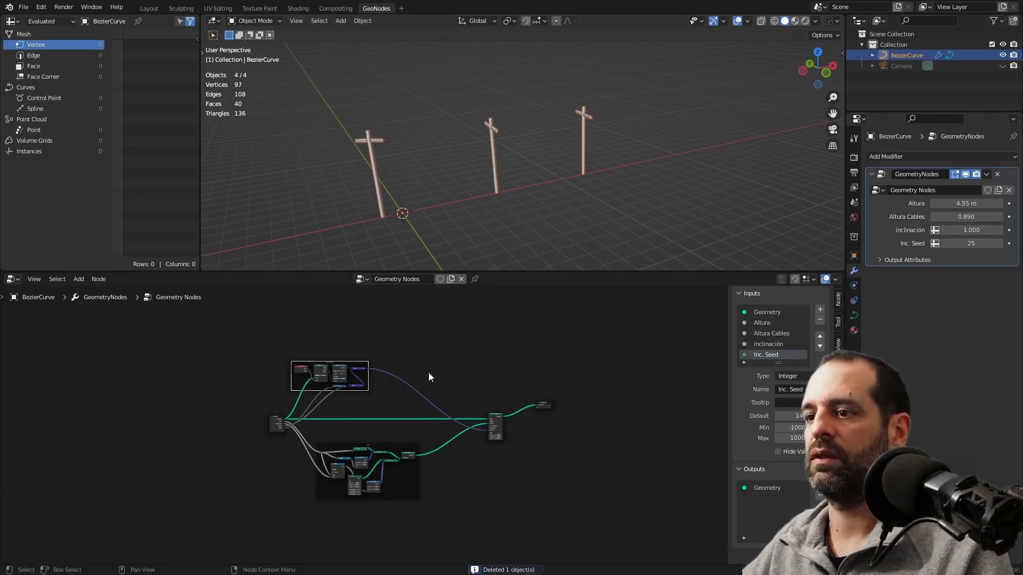
scroll(398, 401, up, 4)
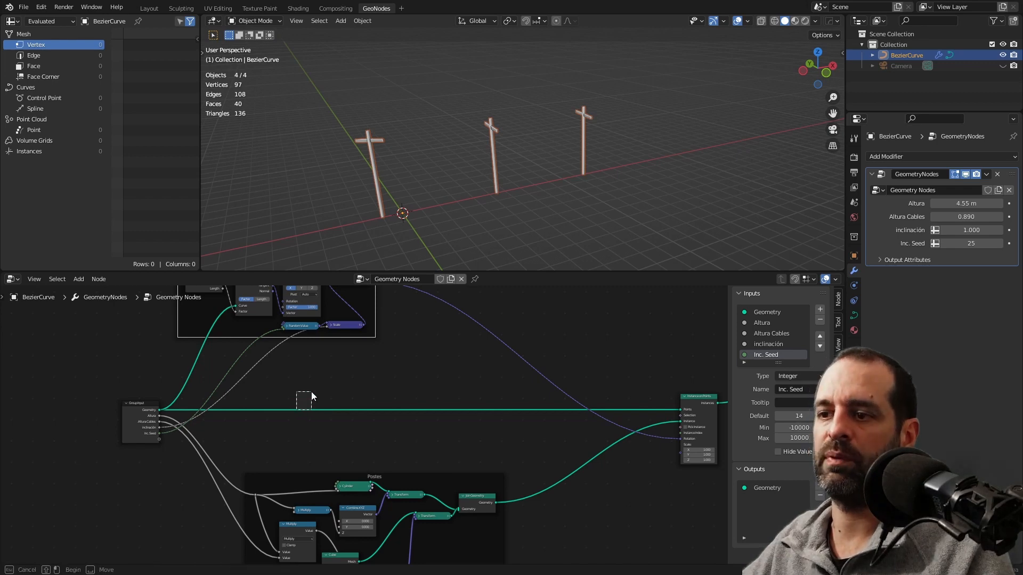
drag(305, 390, 331, 426)
right_click(334, 418)
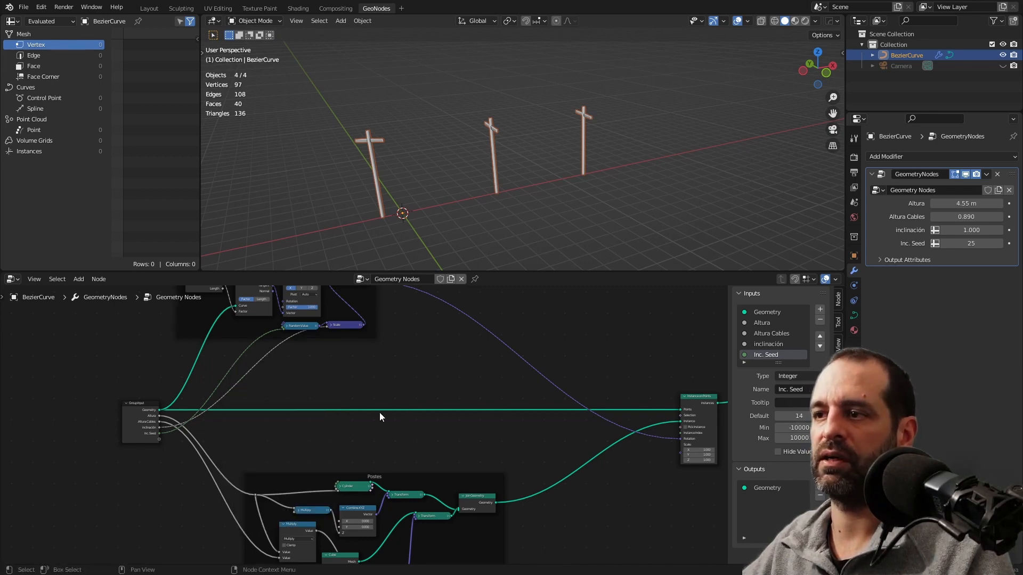
middle_drag(480, 338, 458, 377)
key(shift+a)
click(491, 310)
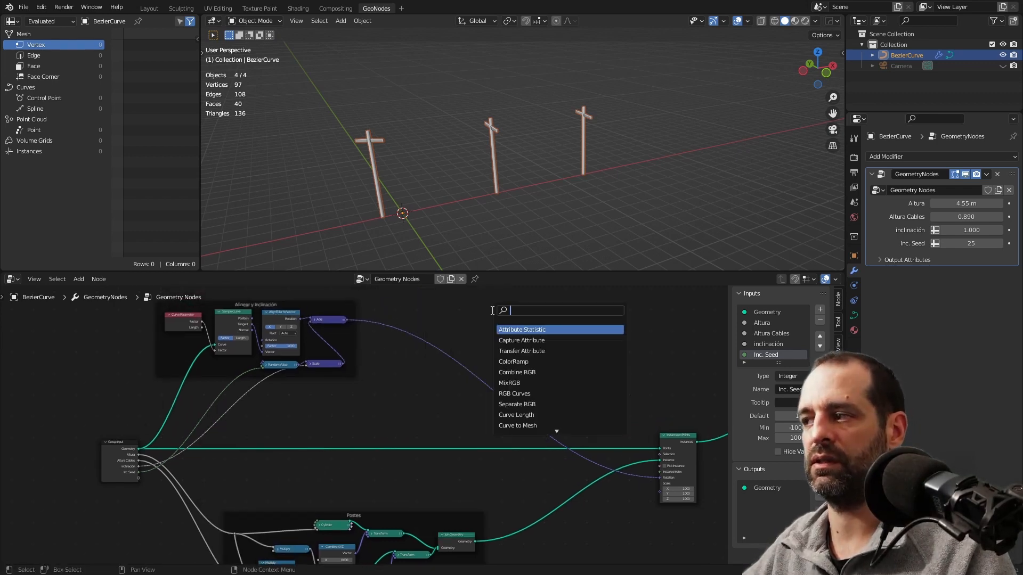
text(set)
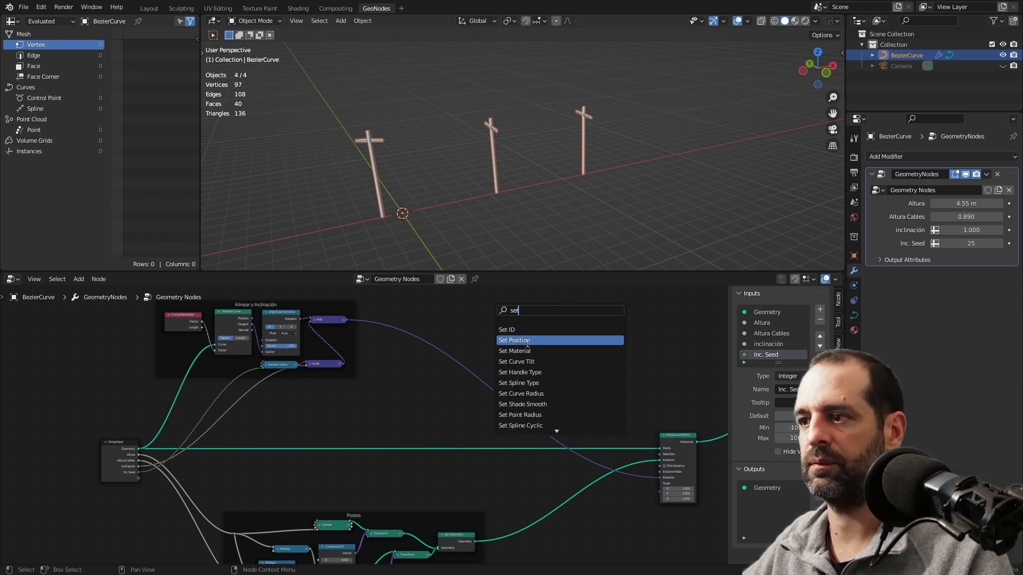
click(516, 340)
click(508, 322)
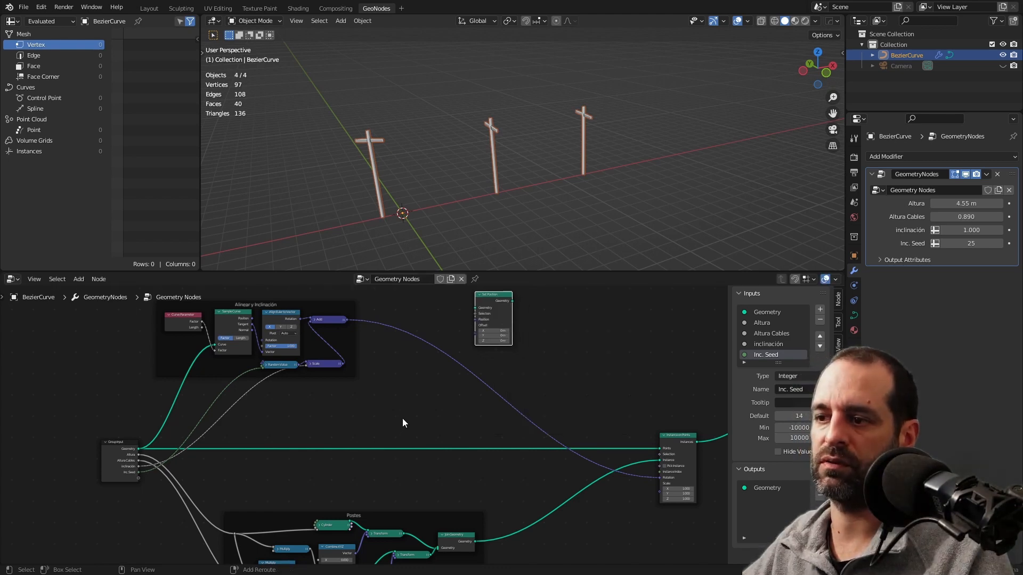
shift+right_drag(403, 422, 416, 470)
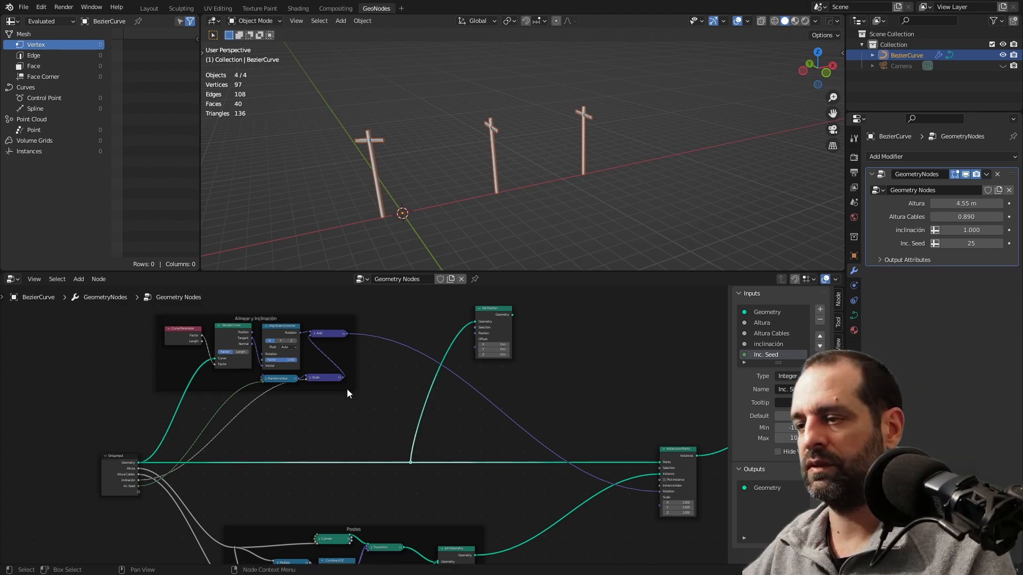
Insert a Join Geometry node between Instance on Points and Group Output and connect Set Position's geometry to it
middle_drag(565, 366, 470, 381)
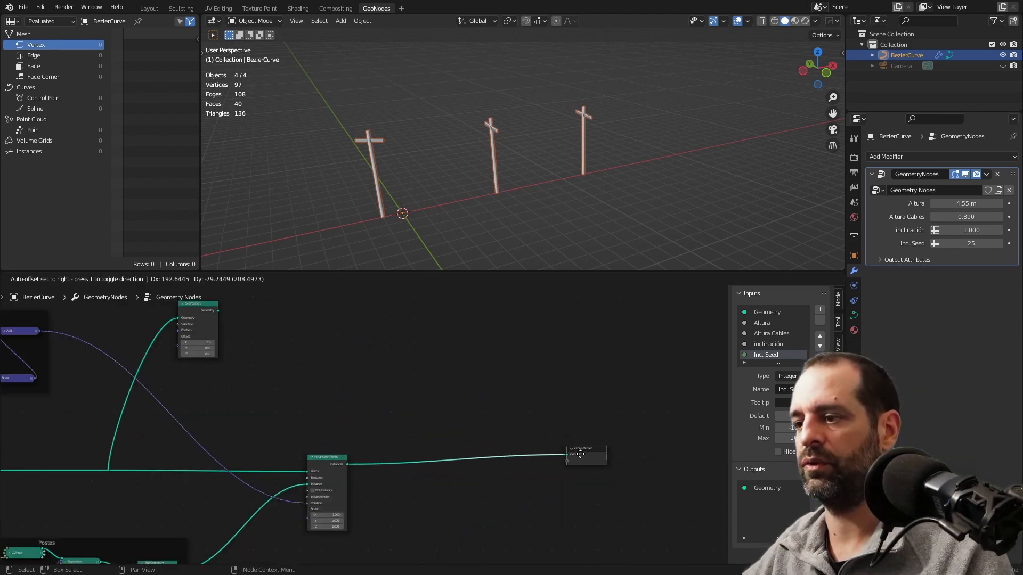
key(shift+a)
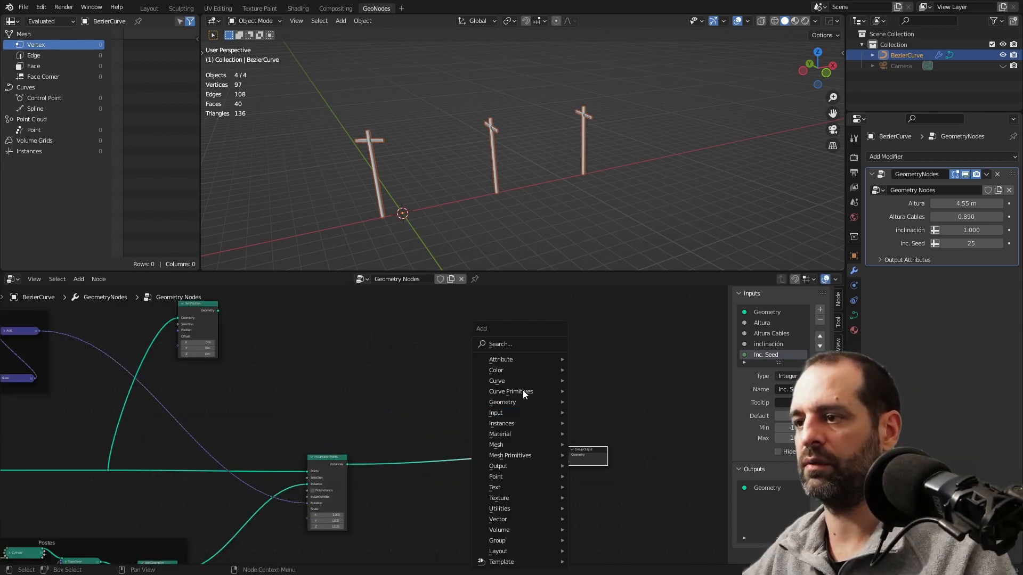
click(515, 342)
text(join)
key(Down)
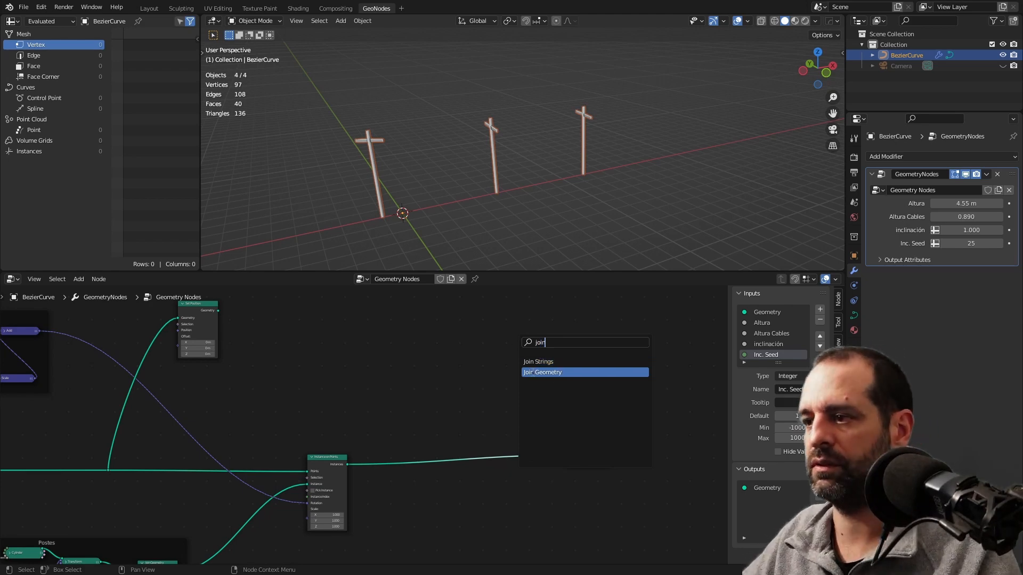
key(Return)
click(452, 446)
drag(218, 311, 481, 456)
middle_drag(479, 223, 451, 164)
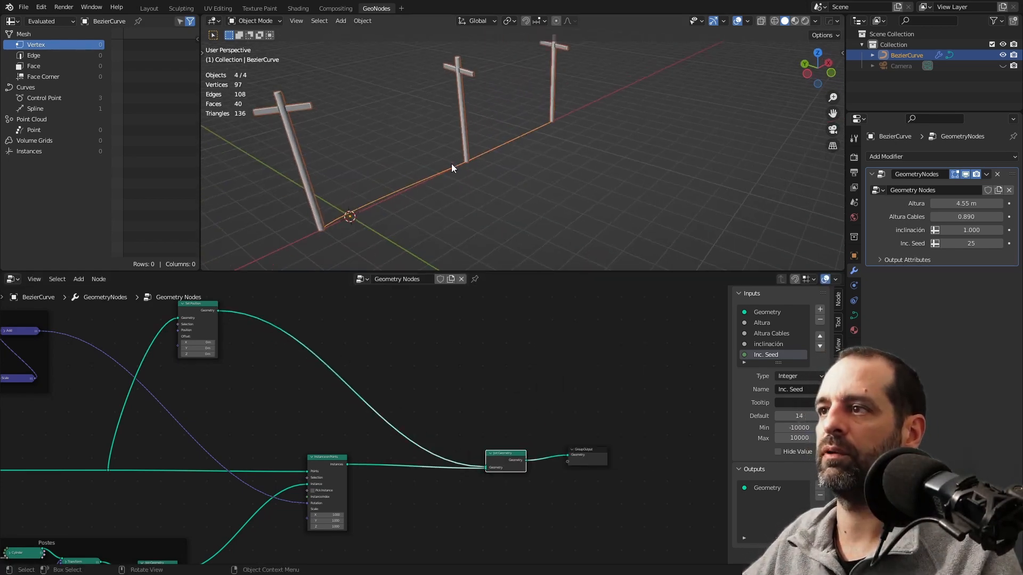
Rotate the curve's first control point about -43° around the global Z axis and return to Object Mode
middle_drag(229, 374, 415, 395)
scroll(415, 395, up, 4)
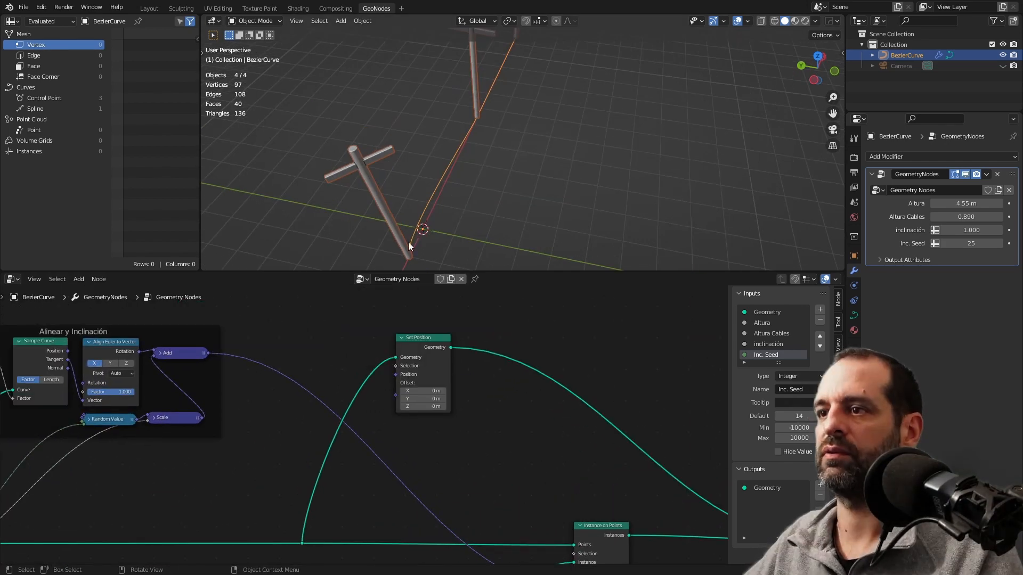
key(Tab)
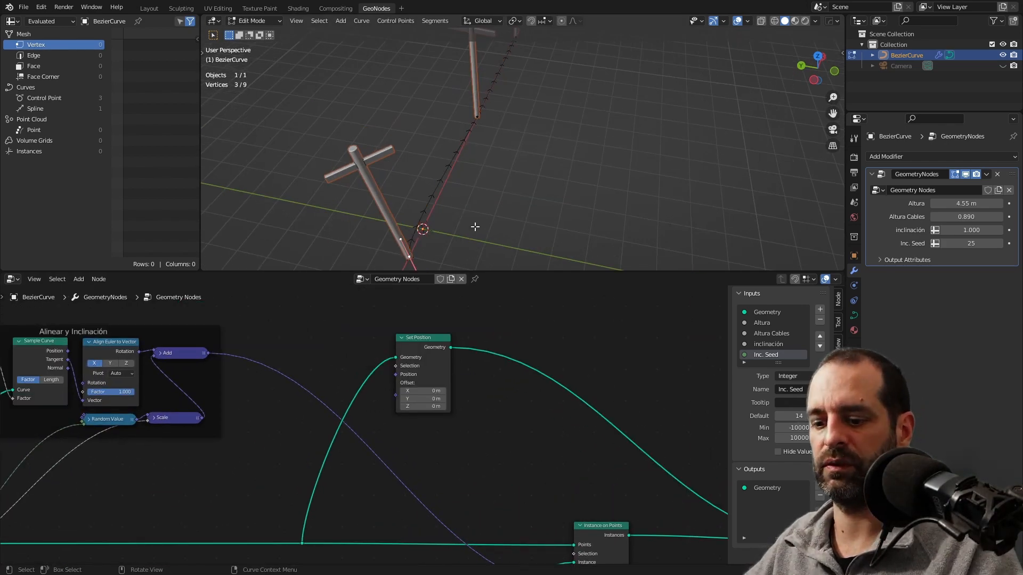
key(r)
key(z)
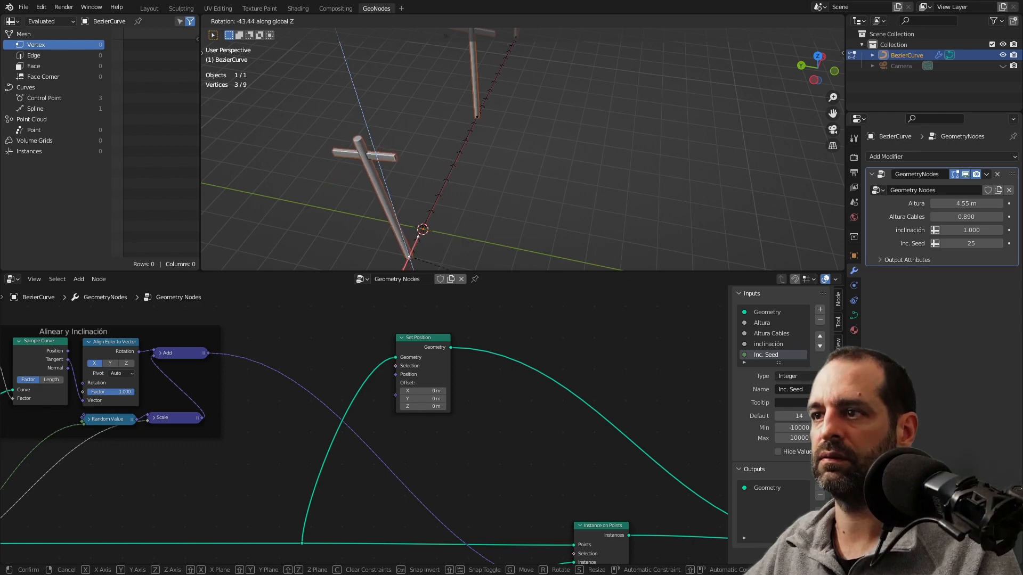
key(Escape)
key(Tab)
middle_drag(468, 208, 481, 153)
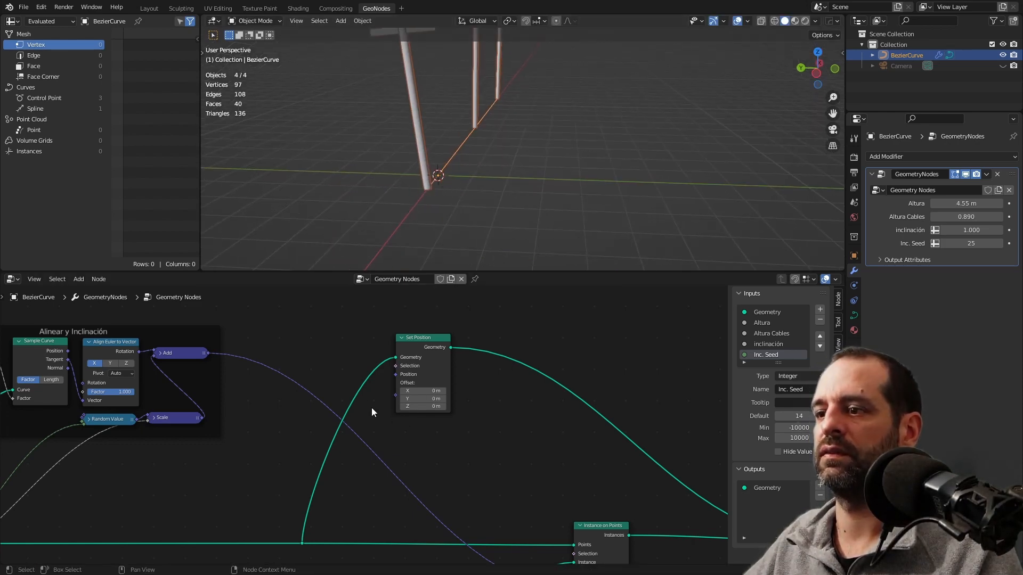
Set the Set Position node's Y offset to 0.2 m
scroll(368, 399, up, 2)
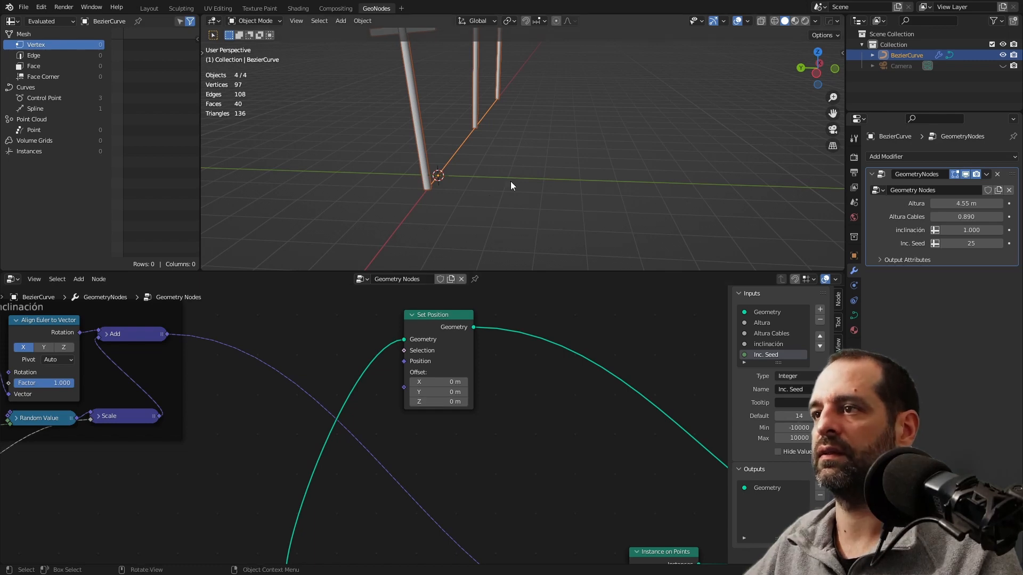
click(440, 392)
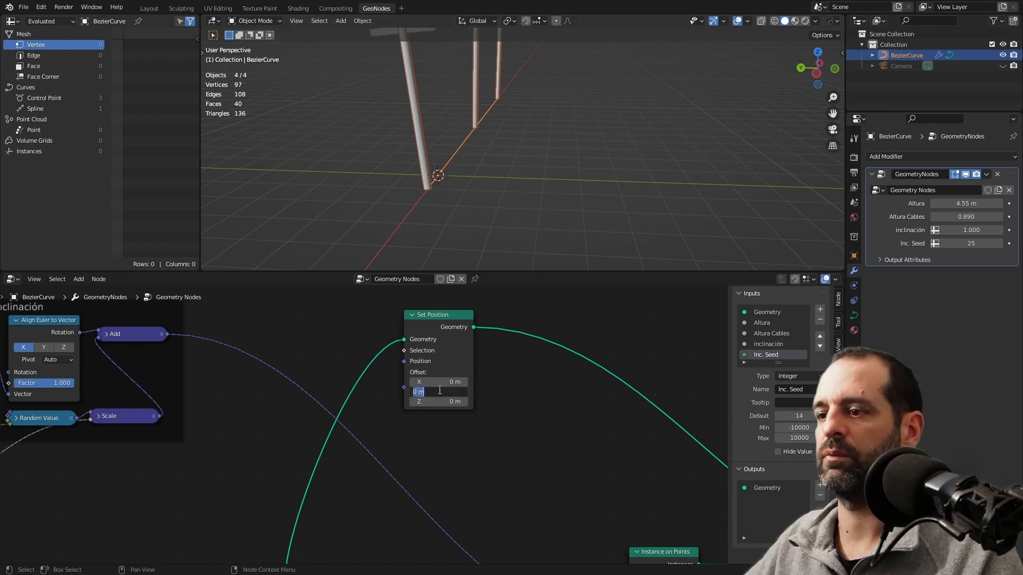
key(Return)
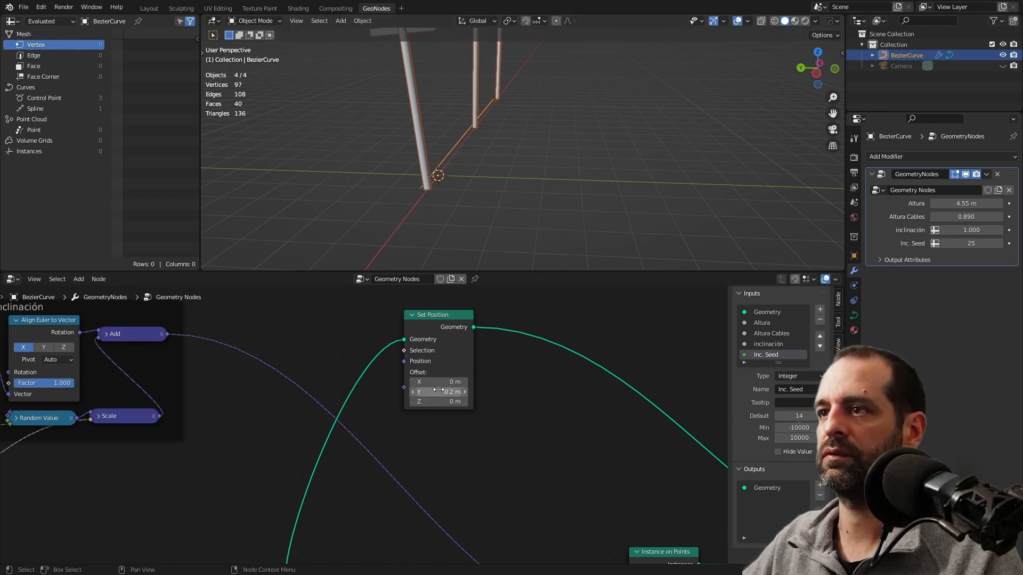
scroll(440, 390, down, 2)
middle_drag(416, 179, 425, 181)
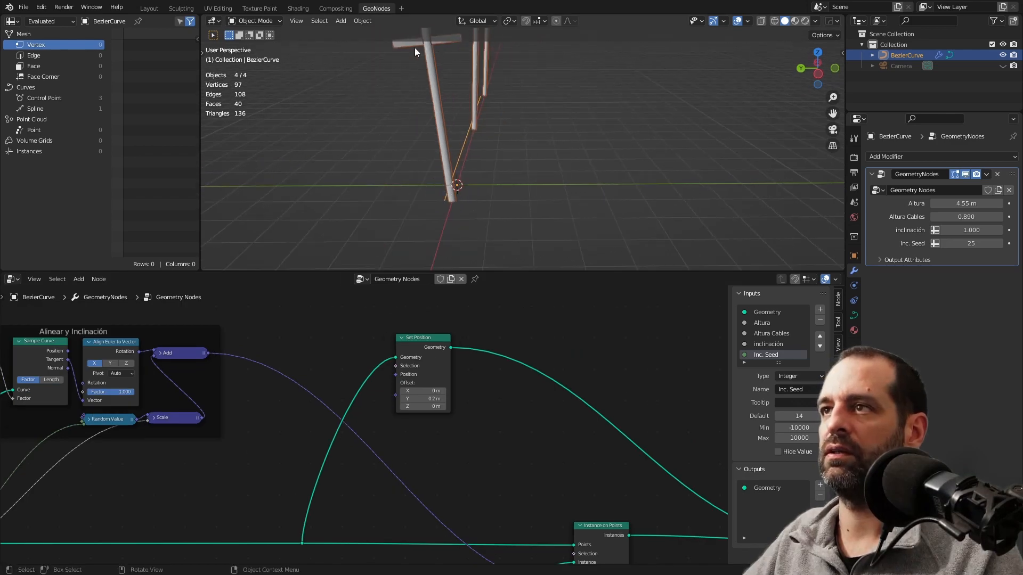
Connect the Vector output of the crossbar's Combine XYZ in the Postes frame to the Position input of Set Position
scroll(380, 440, down, 2)
middle_drag(343, 530, 359, 376)
middle_drag(304, 481, 305, 411)
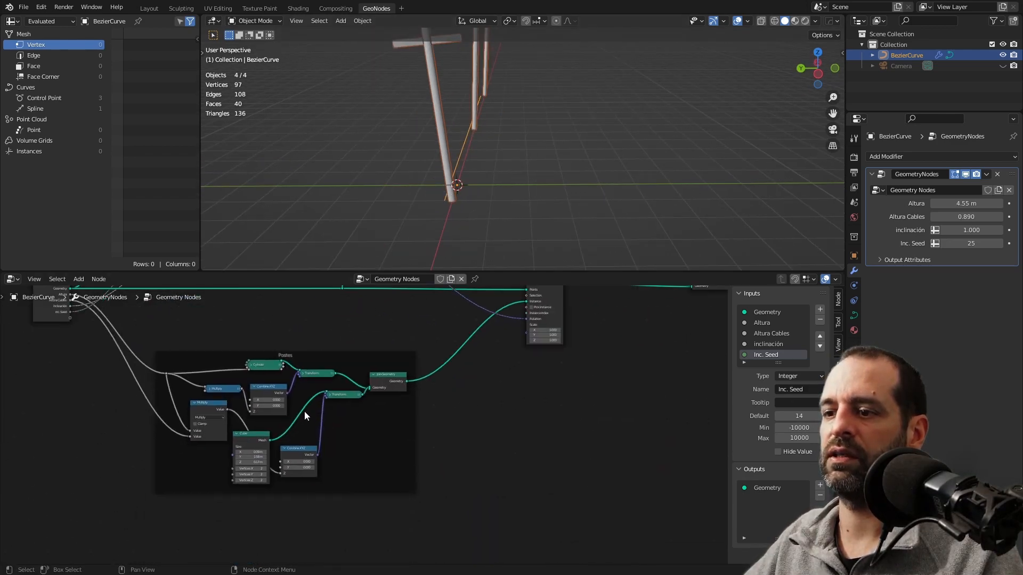
scroll(305, 411, up, 2)
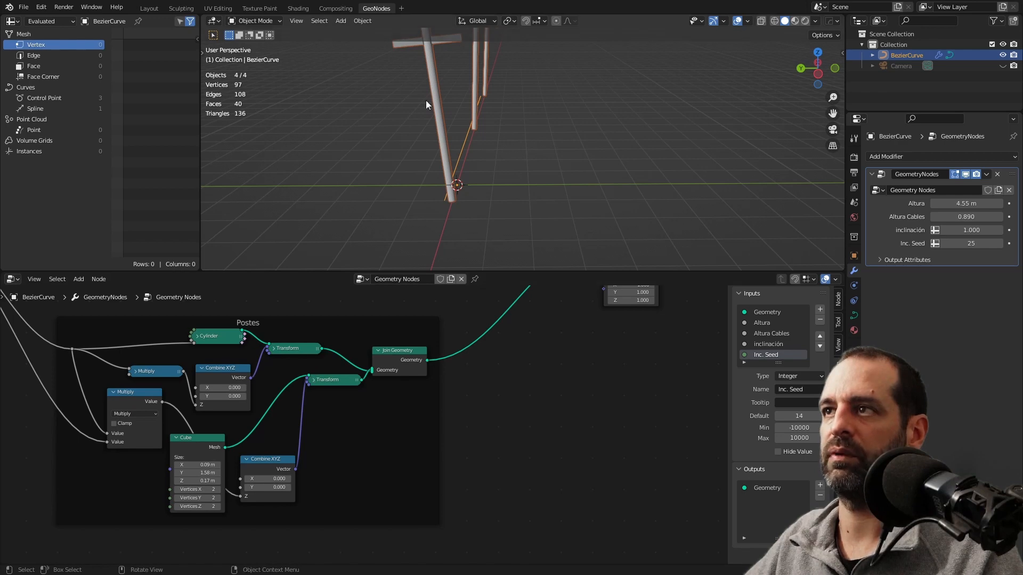
scroll(335, 325, down, 3)
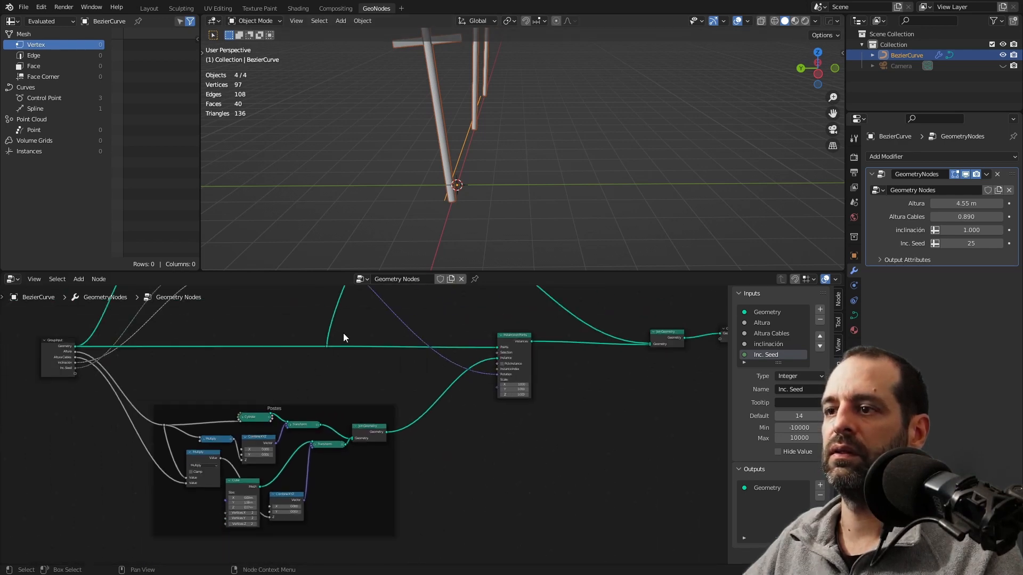
scroll(357, 395, up, 4)
middle_drag(376, 309, 375, 327)
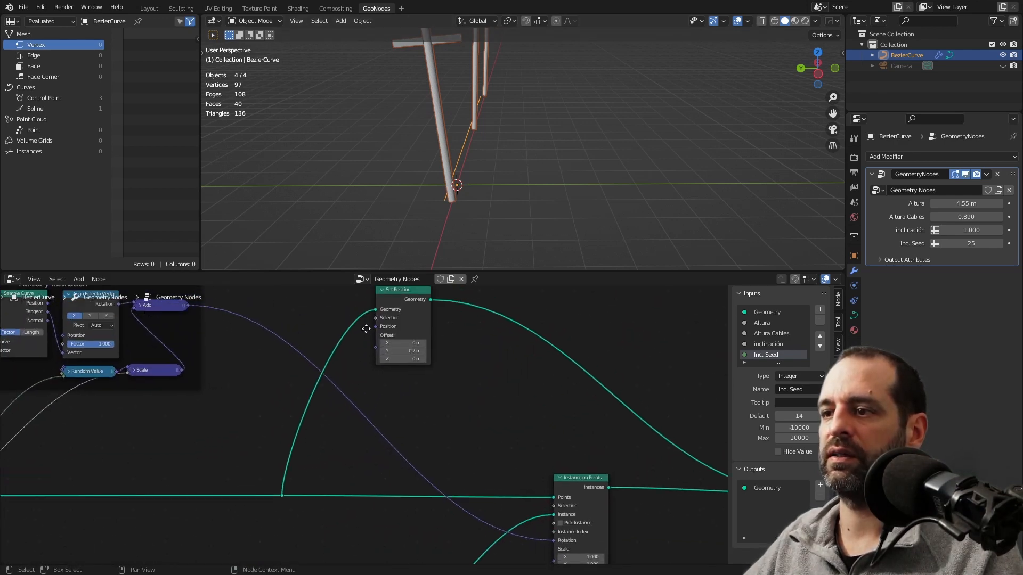
scroll(393, 349, up, 1)
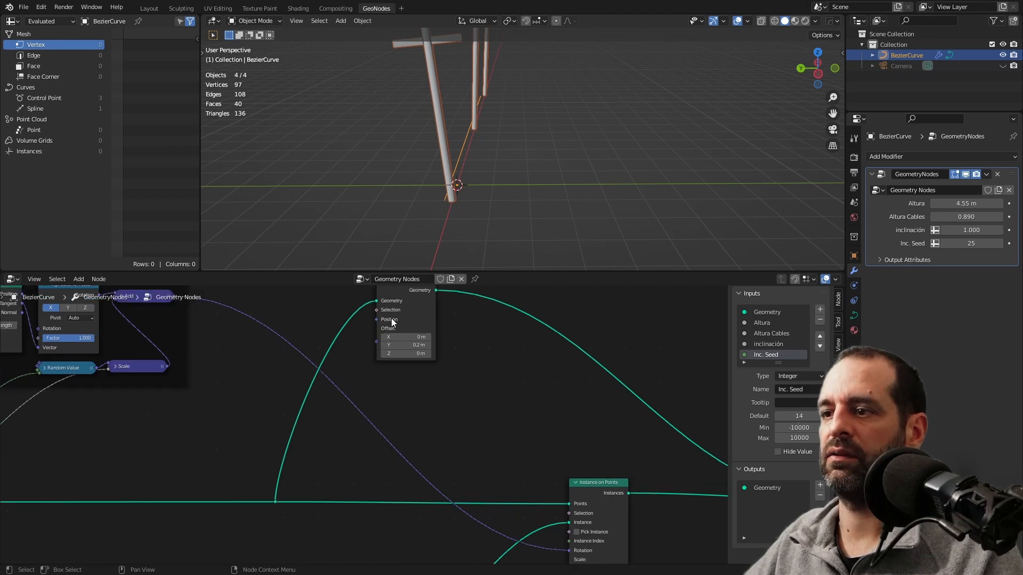
middle_drag(314, 324, 323, 330)
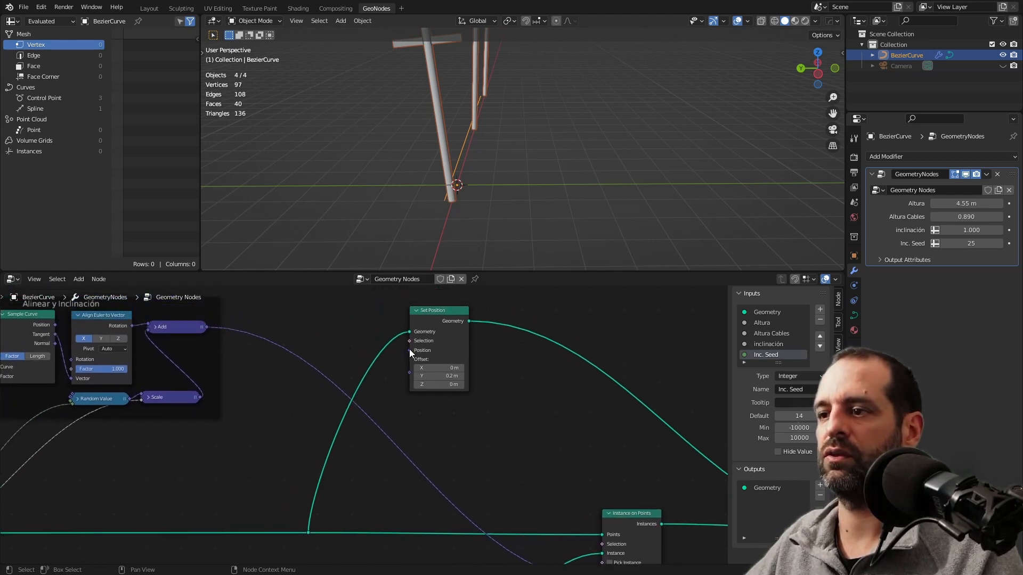
key(Home)
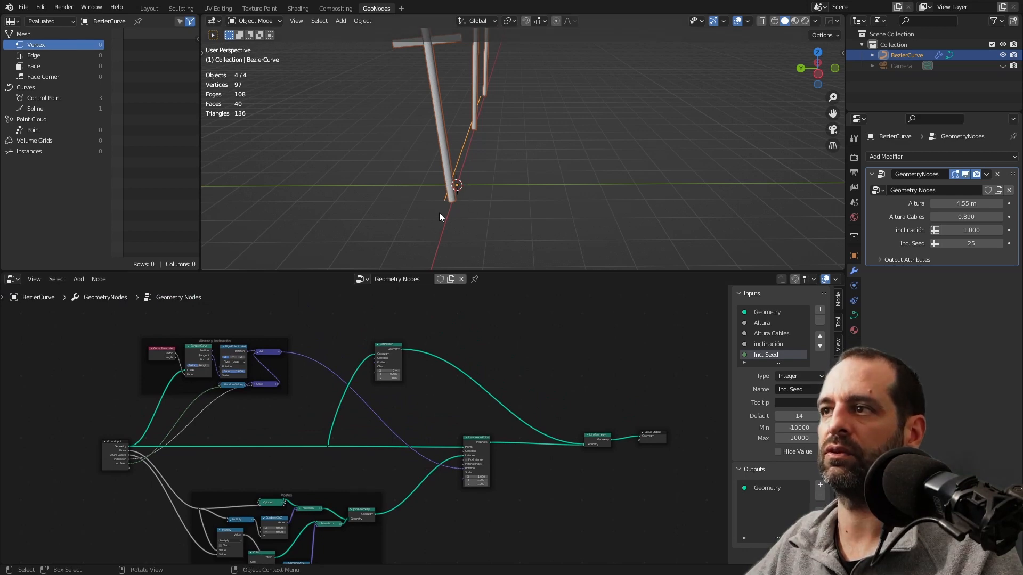
scroll(295, 497, down, 2)
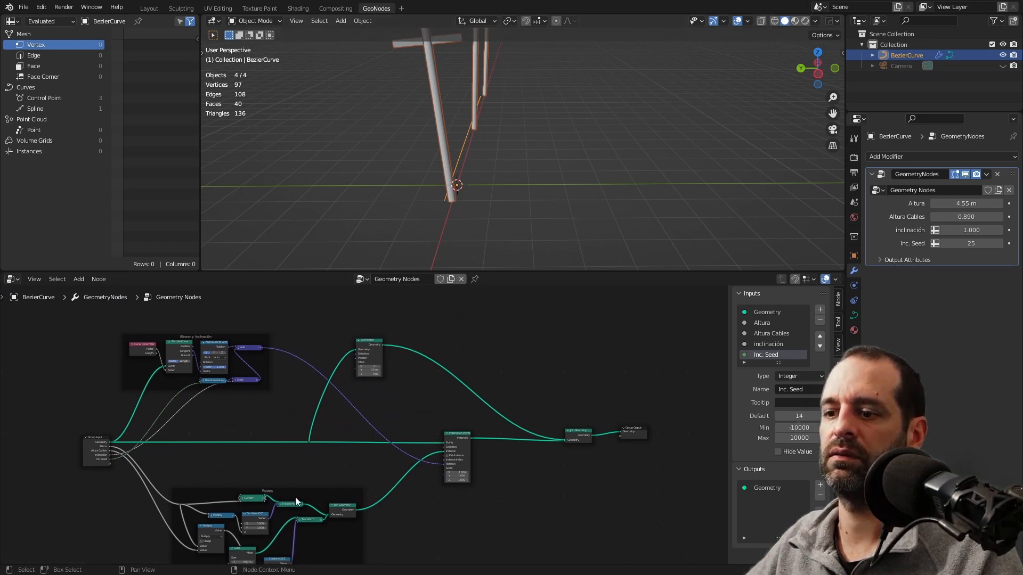
drag(290, 530, 350, 360)
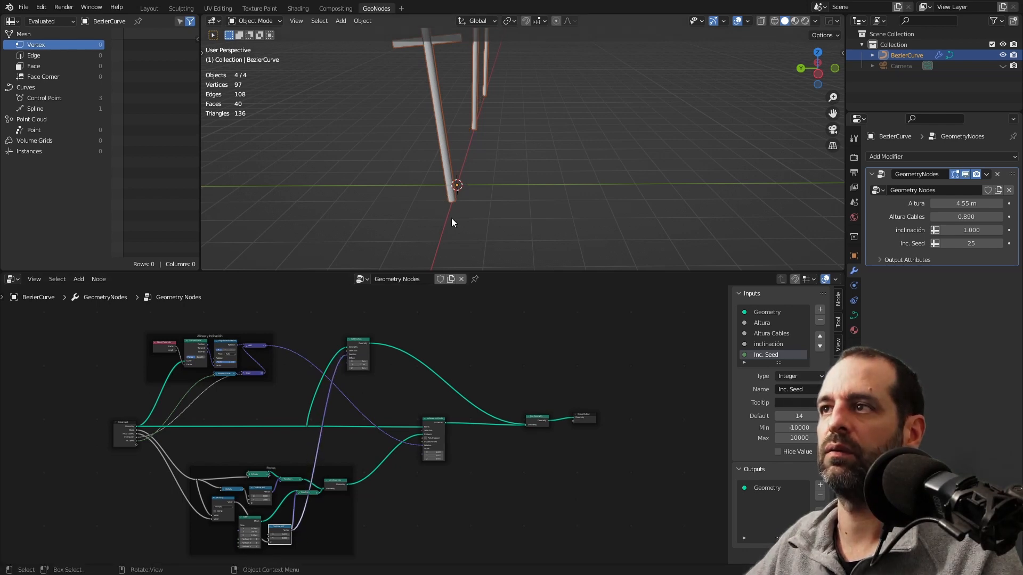
middle_drag(452, 218, 408, 164)
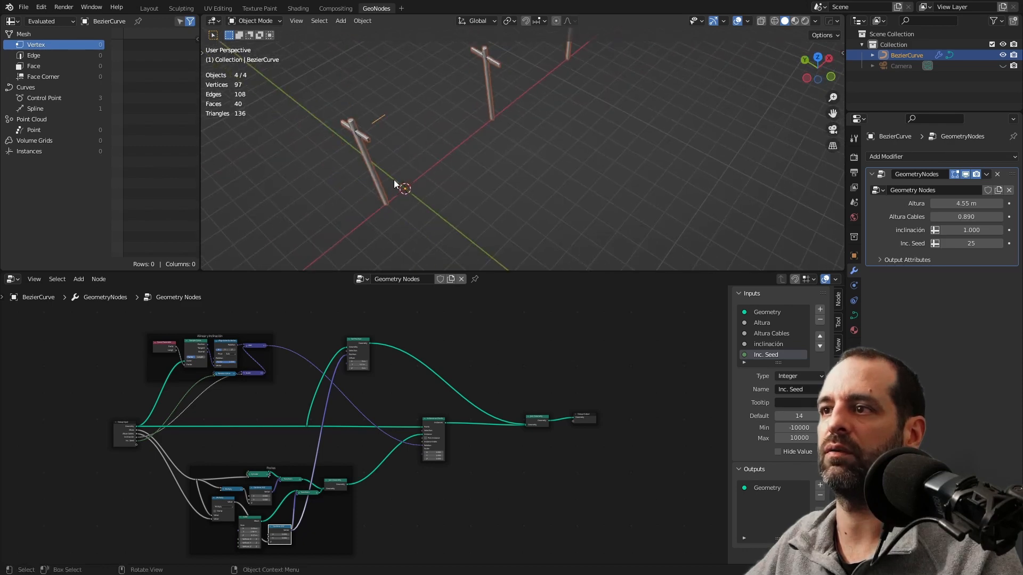
Add a Position input node and place it between the Alinear y Inclinación frame and Set Position
scroll(334, 356, up, 2)
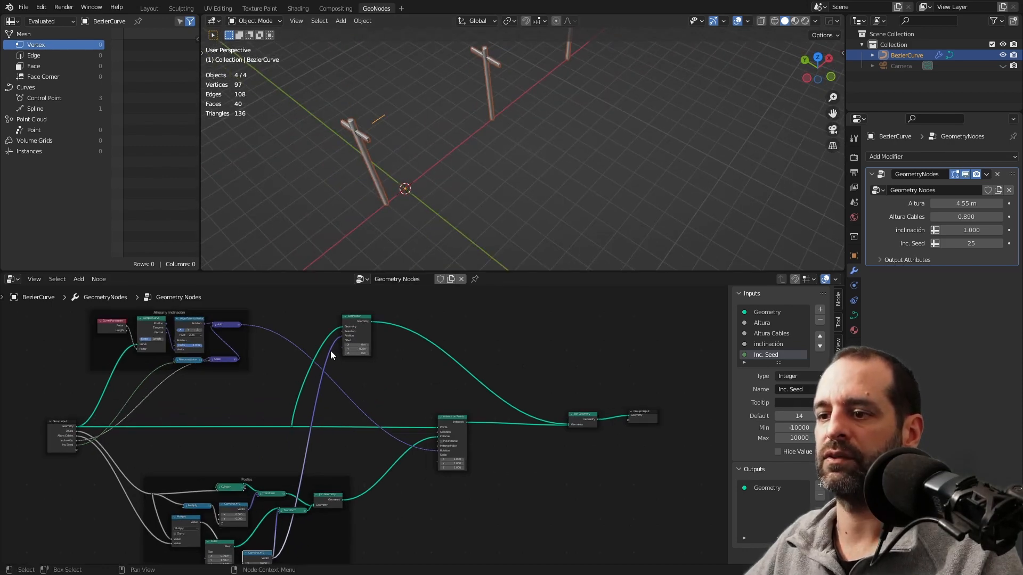
middle_drag(330, 350, 363, 344)
scroll(351, 319, up, 2)
middle_drag(348, 293, 380, 364)
key(shift+a)
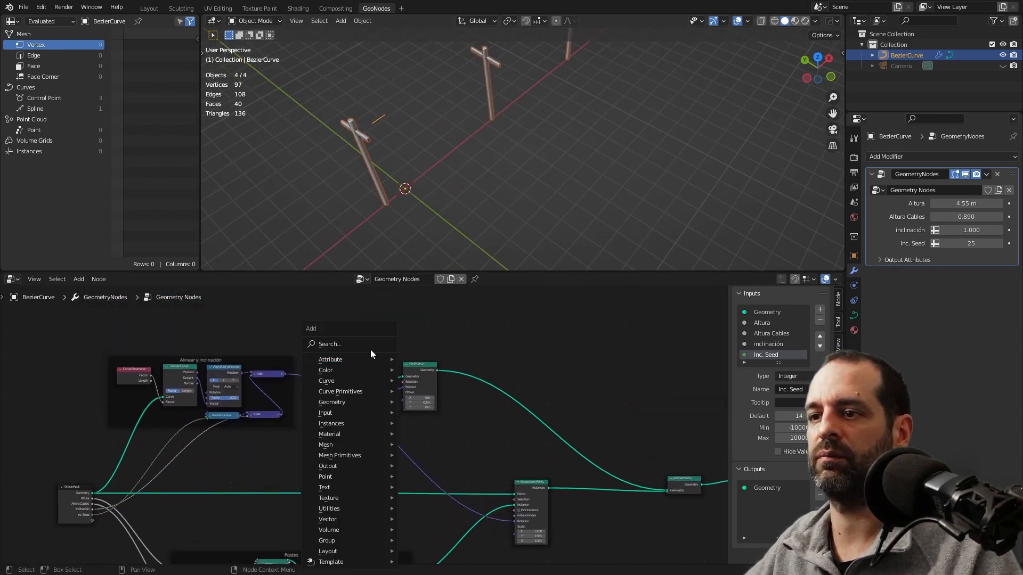
click(367, 343)
text(pos)
click(385, 362)
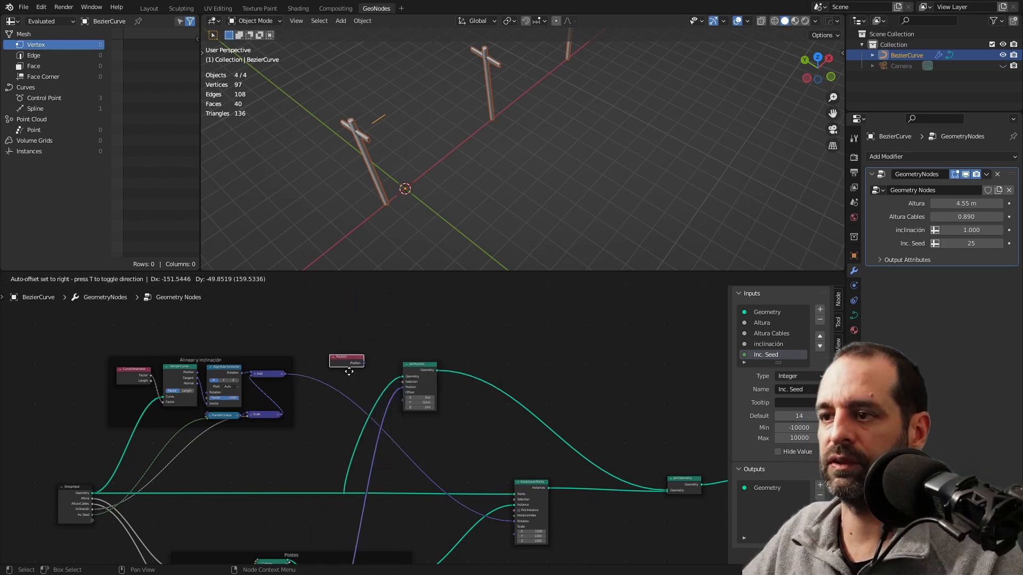
click(349, 377)
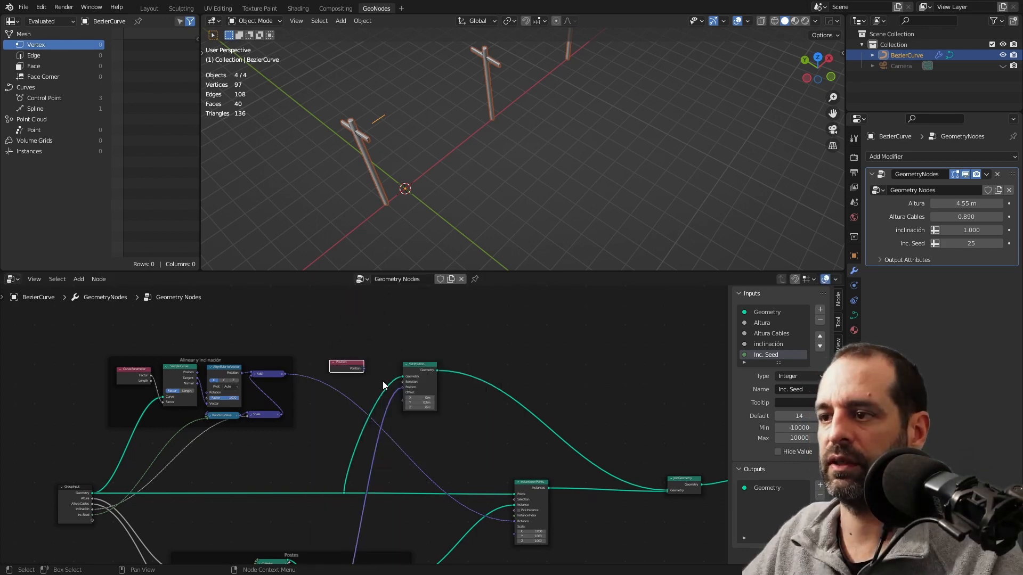
Add a Vector Math node in Add mode near the Position and Set Position nodes
scroll(385, 386, up, 4)
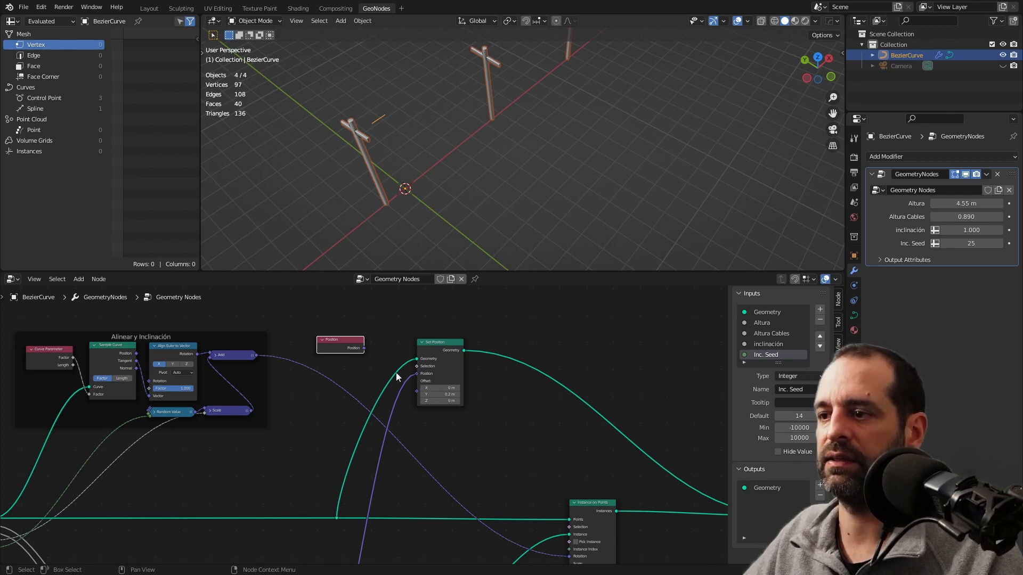
scroll(356, 437, down, 1)
middle_drag(356, 436, 365, 421)
scroll(375, 362, up, 1)
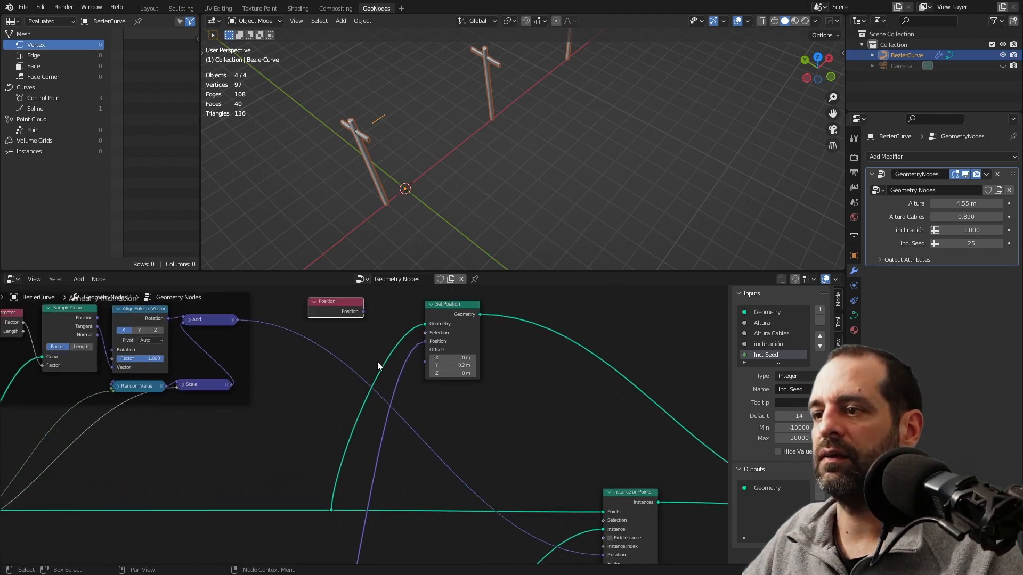
shift+scroll(376, 342, up, 2)
key(shift+a)
click(390, 343)
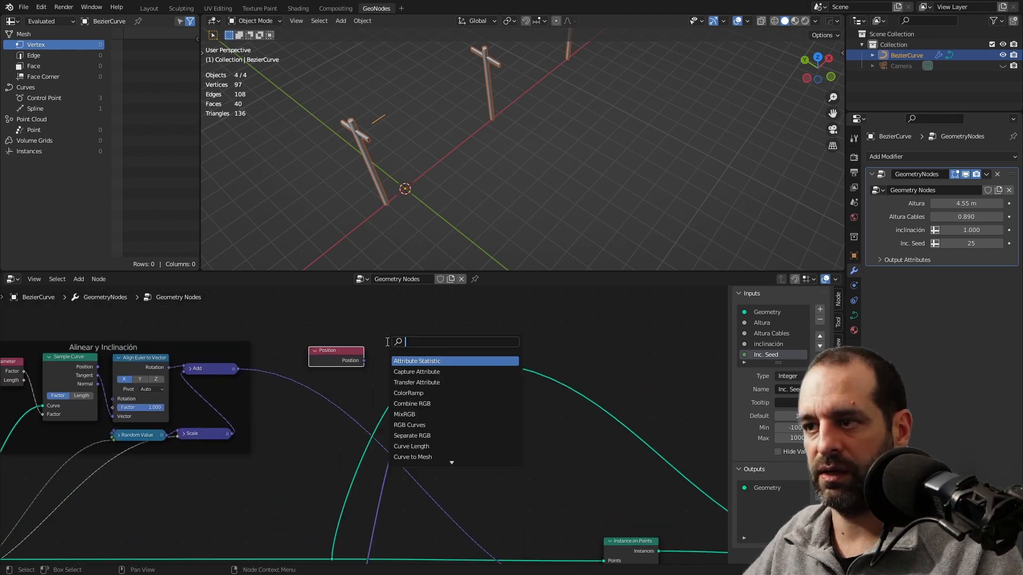
text(vec)
click(416, 371)
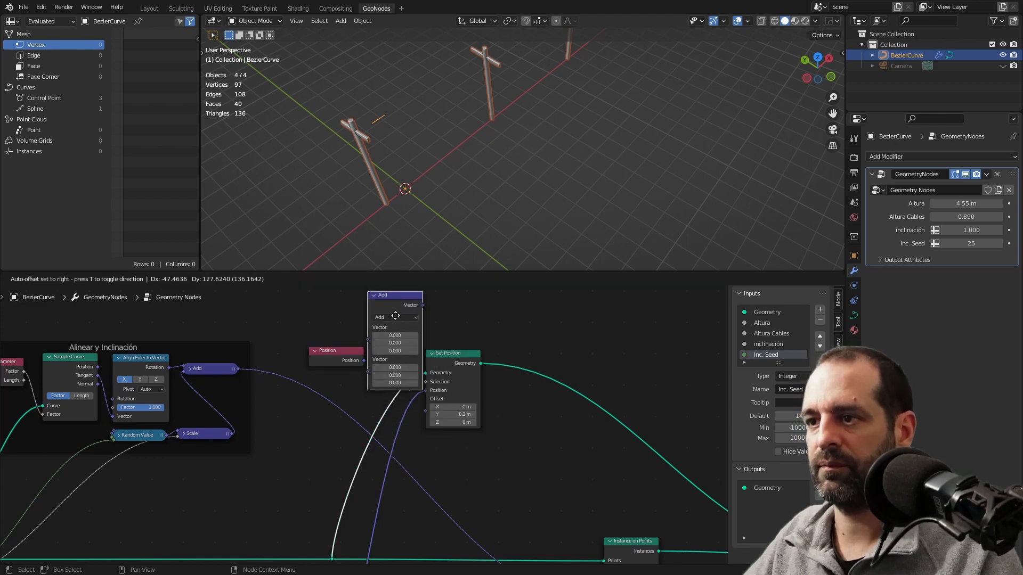
Feed Position into the Add node's first vector and move the link from Set Position's Position input to its second vector
drag(326, 365, 367, 325)
middle_drag(363, 419, 369, 387)
drag(432, 414, 377, 349)
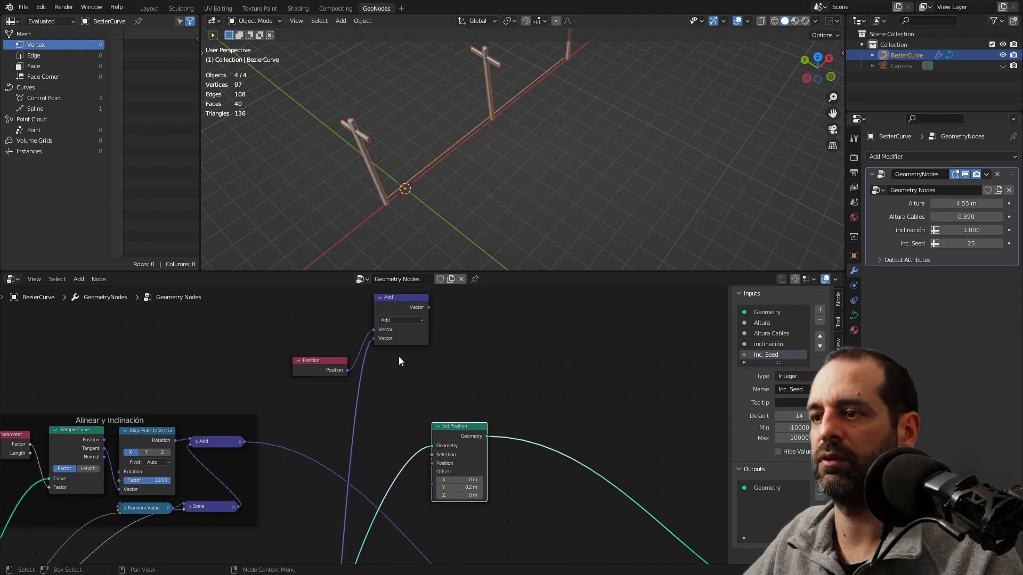
Place the Add and Position nodes beside Set Position and connect the Add result to Set Position's Position input
drag(397, 307, 385, 408)
drag(340, 368, 343, 418)
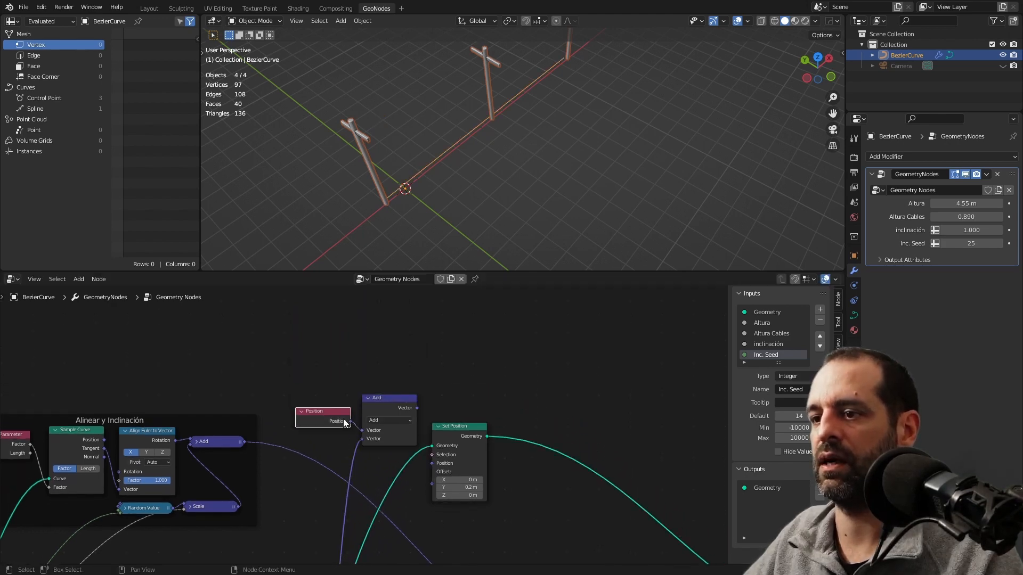
middle_drag(341, 438, 336, 401)
click(366, 382)
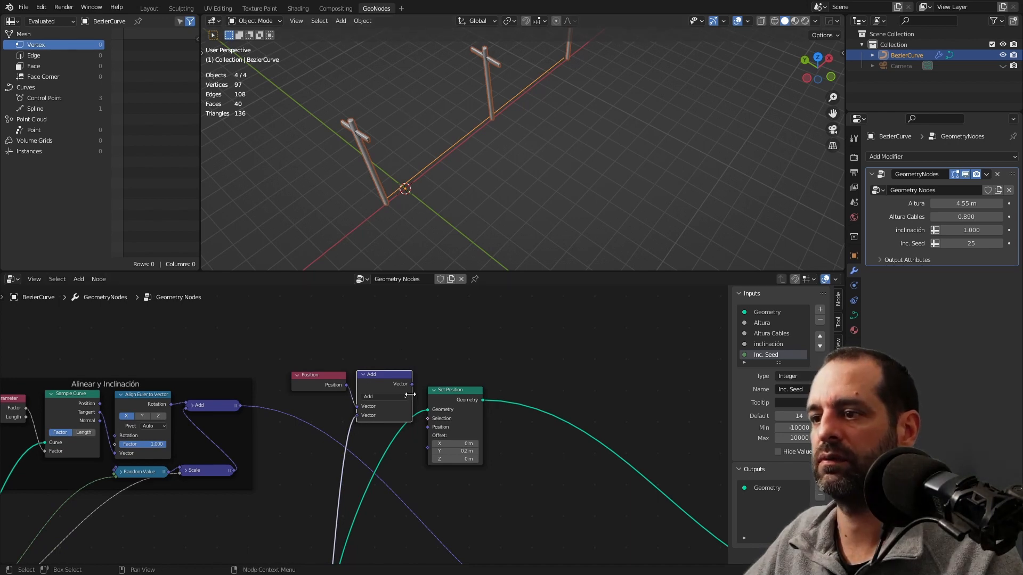
drag(416, 403, 427, 428)
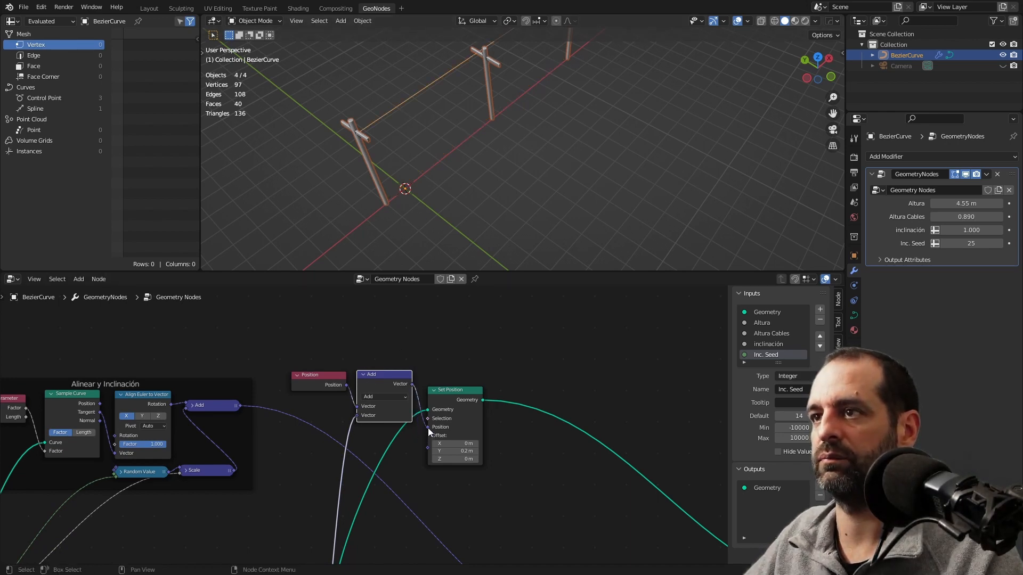
Collapse the Add and Set Position nodes into a compact cluster with Position, and save the file
click(363, 374)
drag(364, 374, 358, 409)
drag(321, 378, 321, 402)
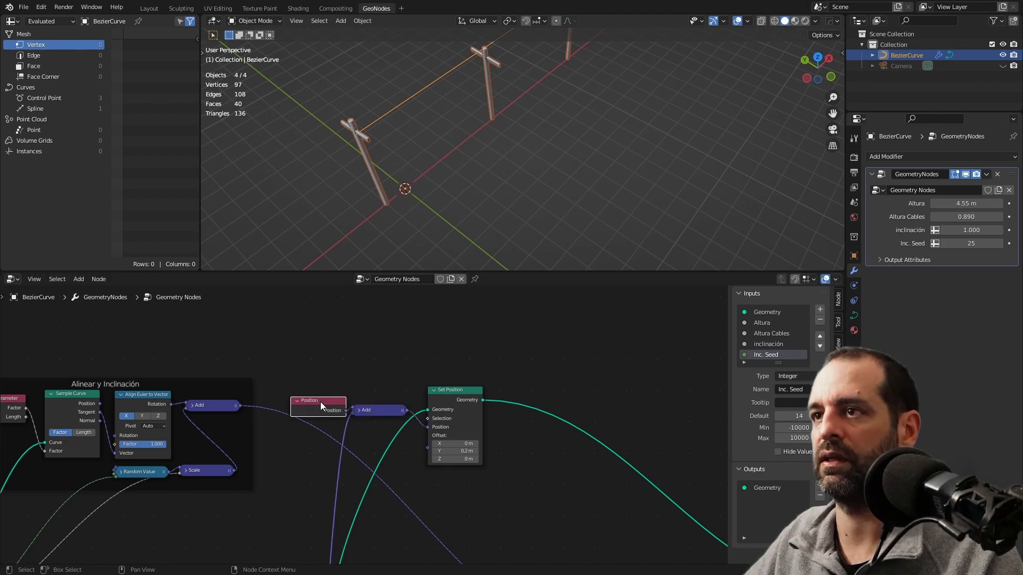
middle_drag(373, 223, 398, 193)
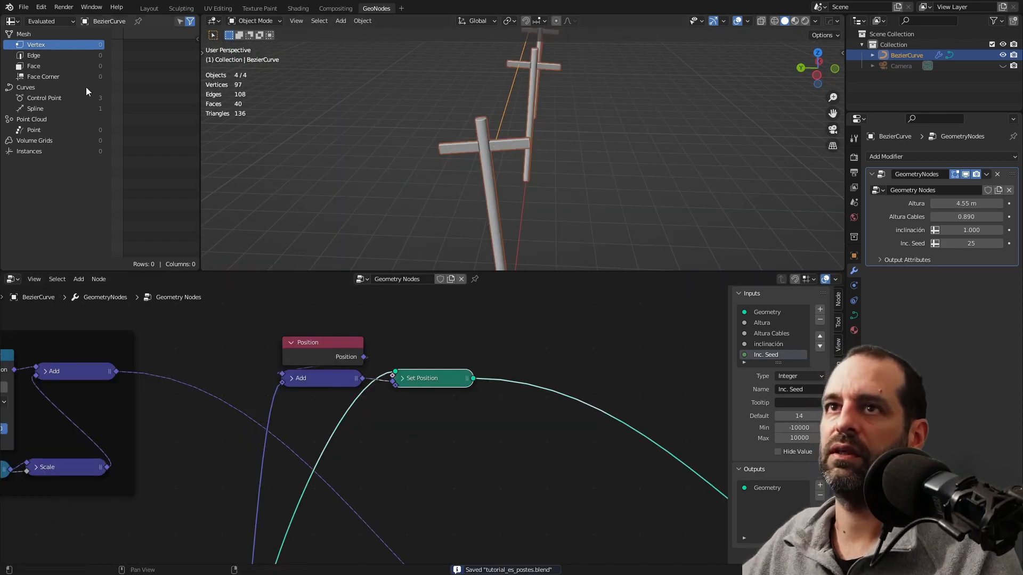
middle_drag(388, 155, 509, 149)
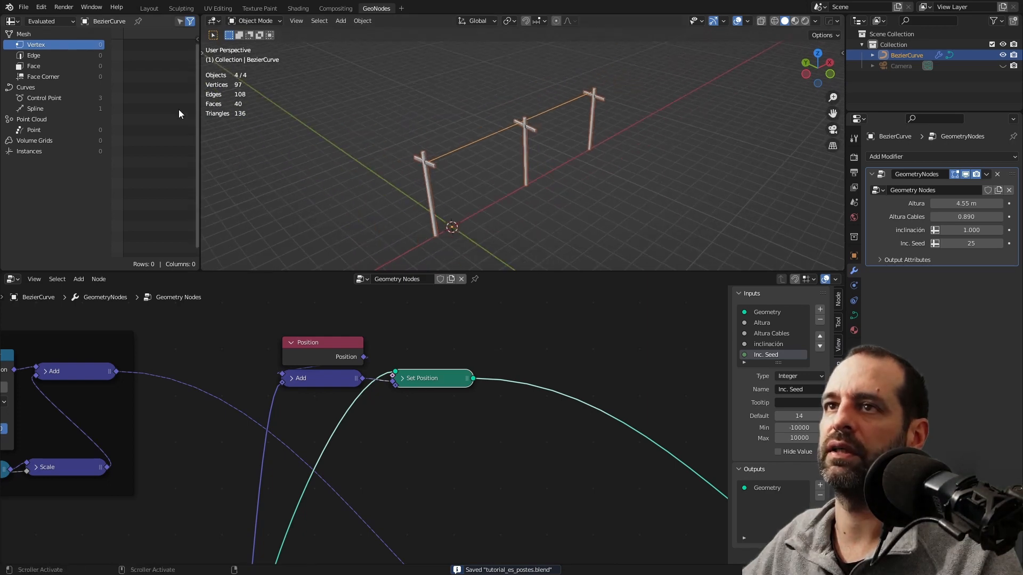
Create a new General file and switch it to the GeoNodes workspace
click(24, 7)
mouse_move(44, 20)
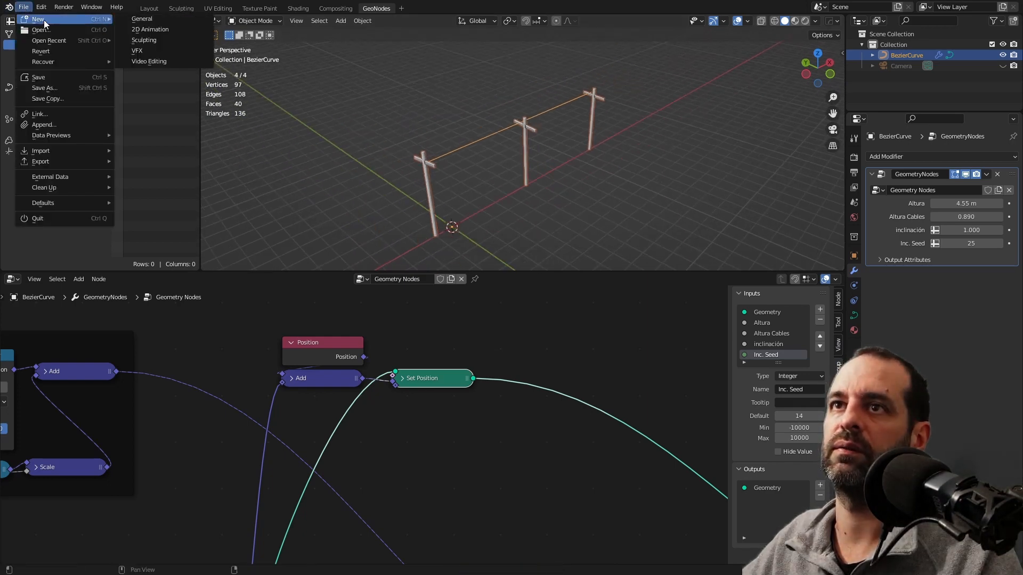
click(173, 18)
click(431, 276)
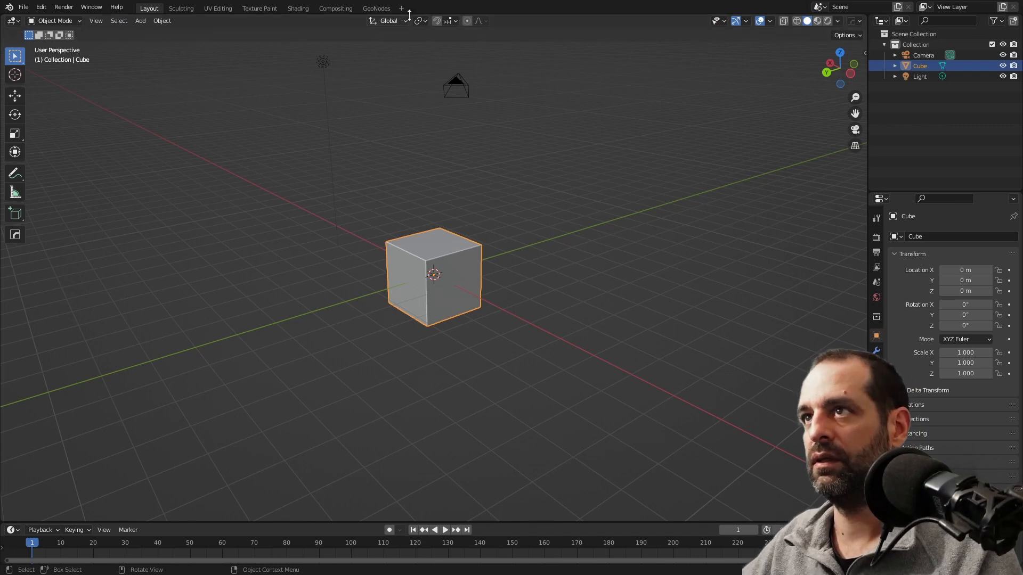
click(376, 8)
middle_drag(519, 171, 563, 171)
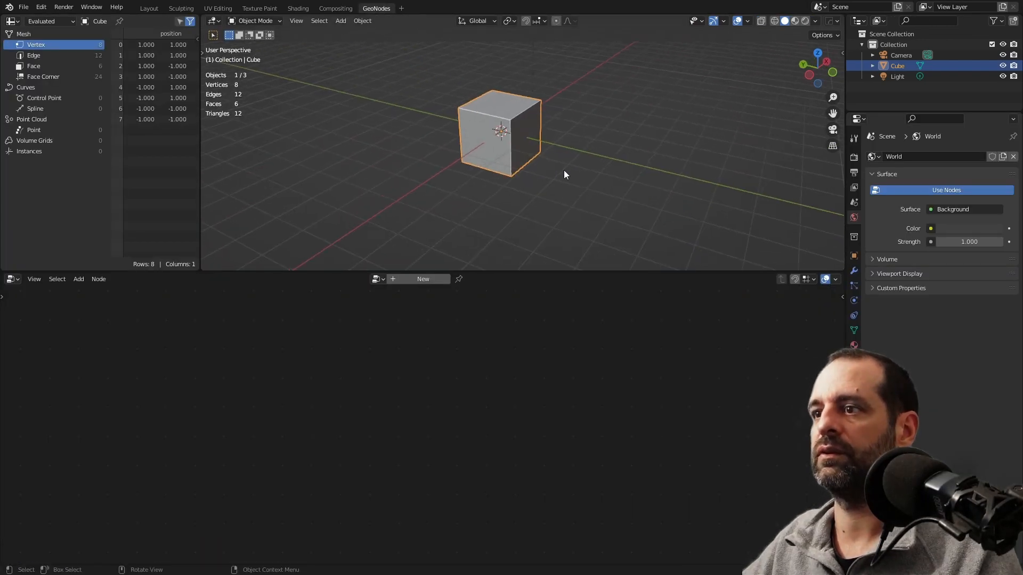
Create a geometry node tree on the cube with two Transform nodes in series between Group Input and Group Output
click(432, 279)
drag(317, 430, 240, 393)
drag(523, 434, 616, 412)
key(shift+a)
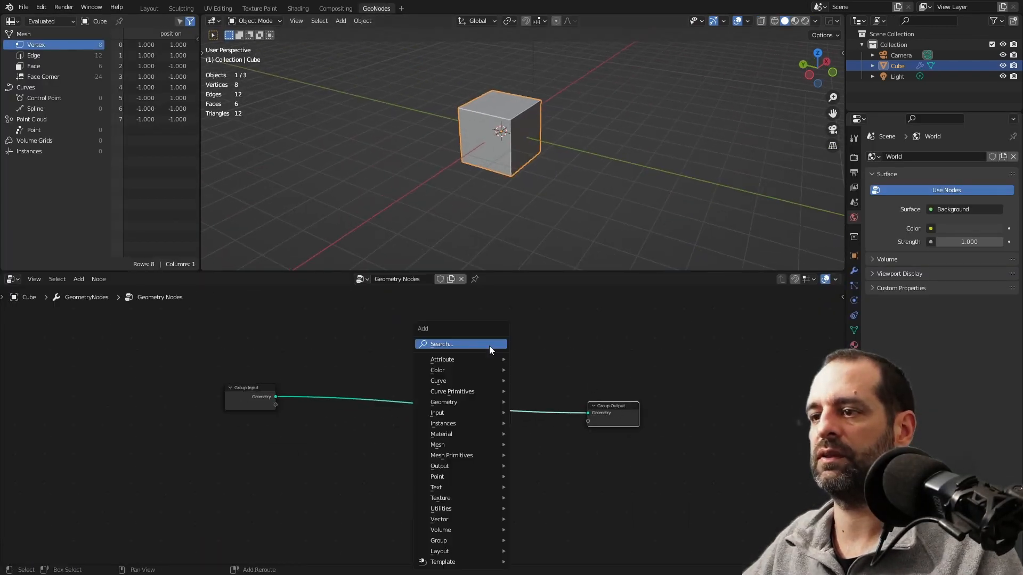
text(tr)
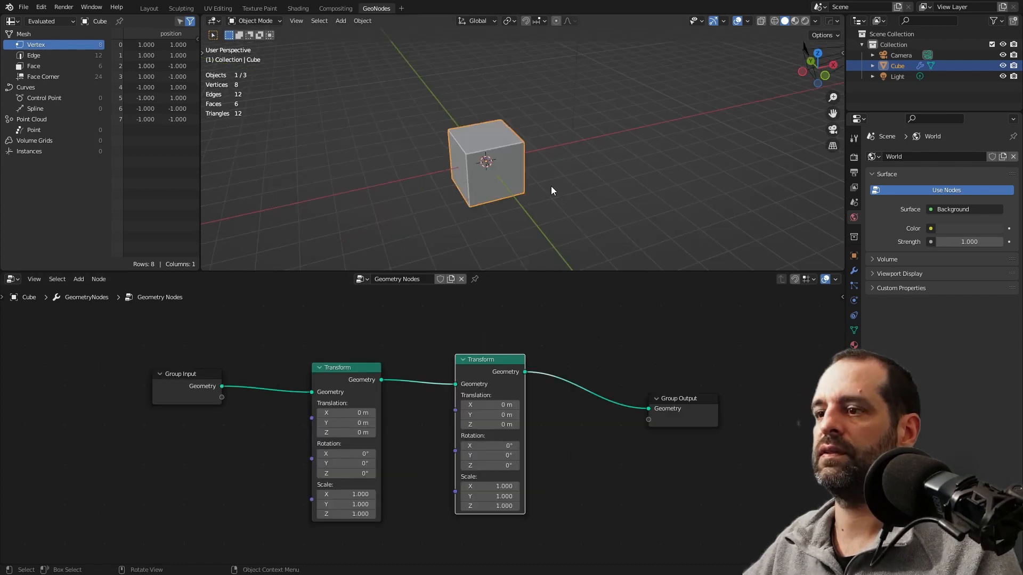
Set the first Transform node's X translation to 5 m
middle_drag(554, 184, 399, 165)
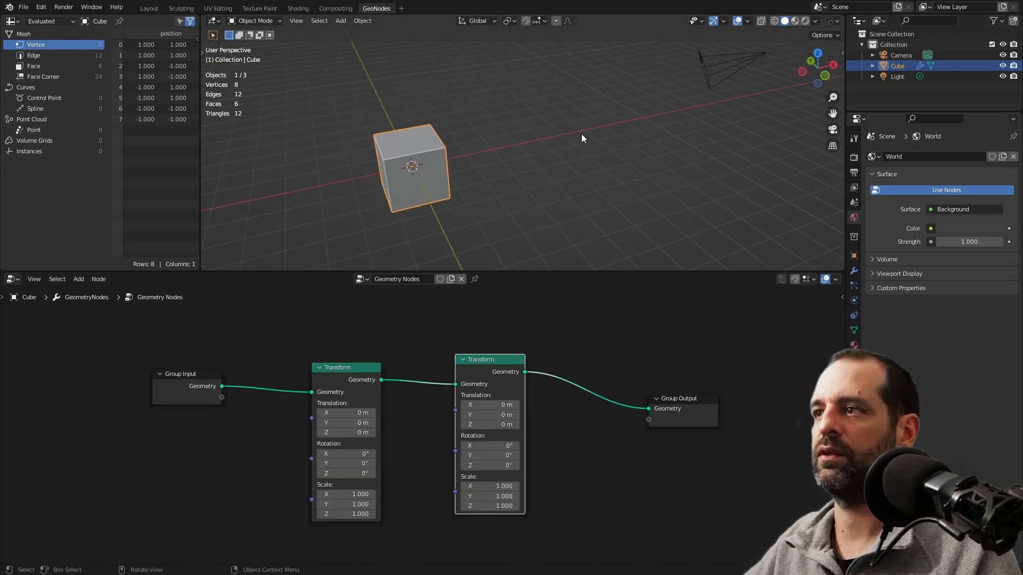
middle_drag(582, 138, 580, 140)
click(350, 413)
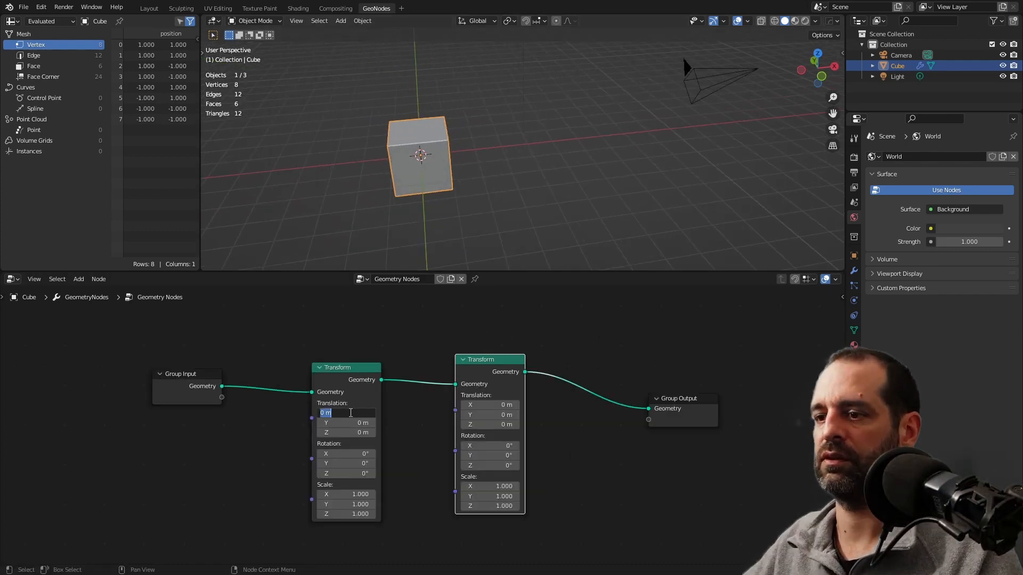
text(5)
key(Return)
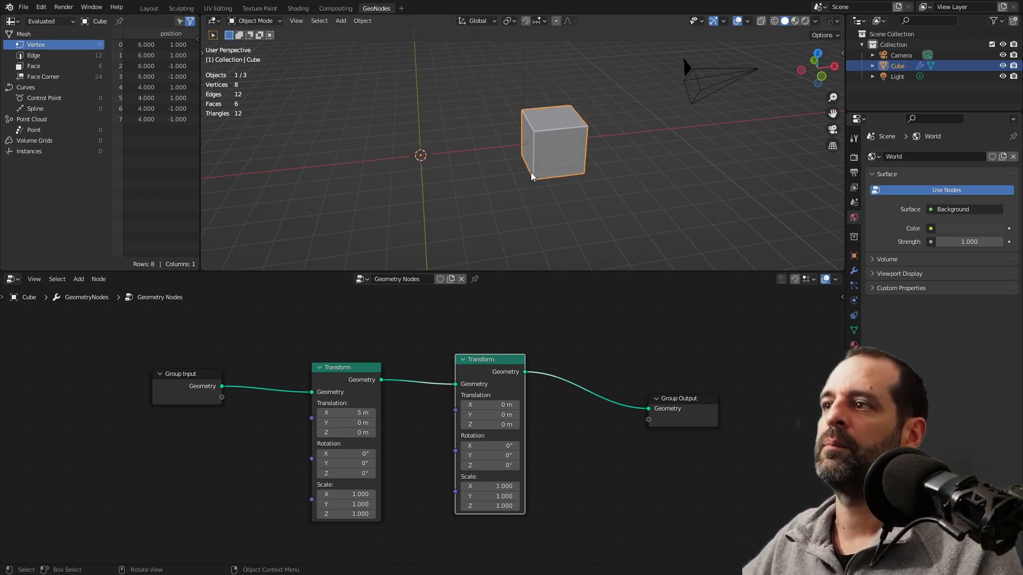
drag(484, 360, 478, 363)
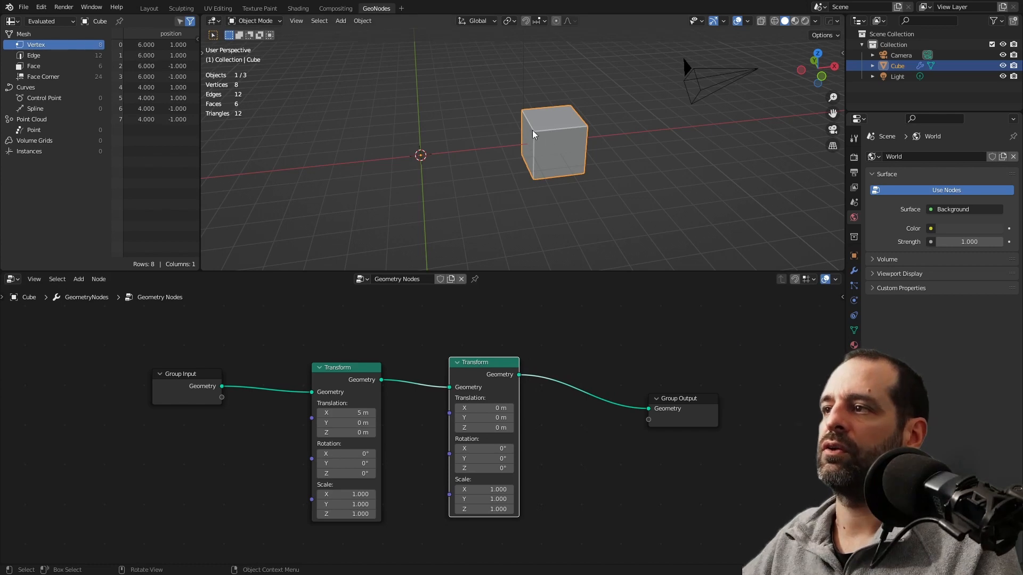
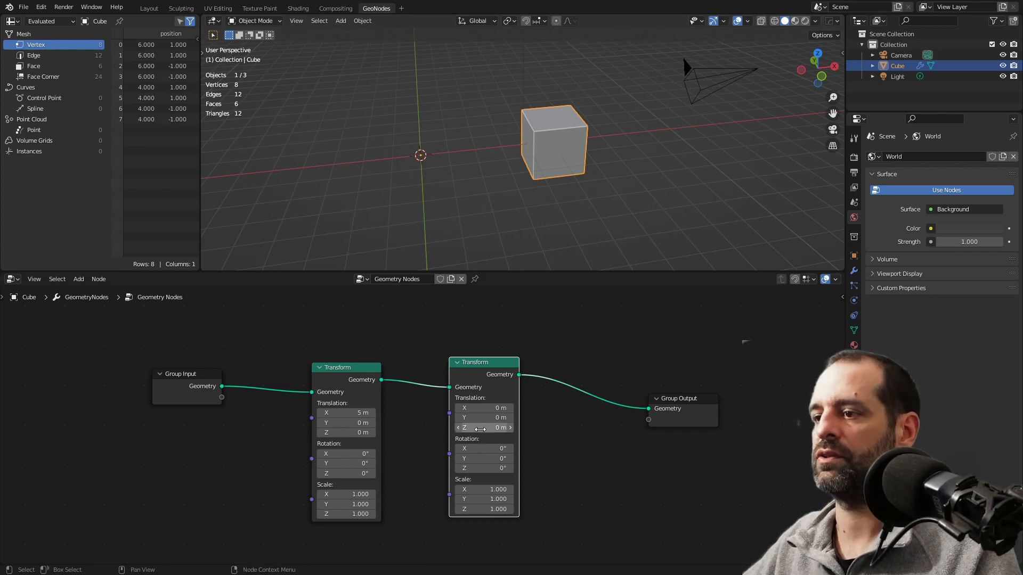
Try a Z rotation of about 15.6° on the second Transform node and reset it to 0°
drag(479, 468, 484, 469)
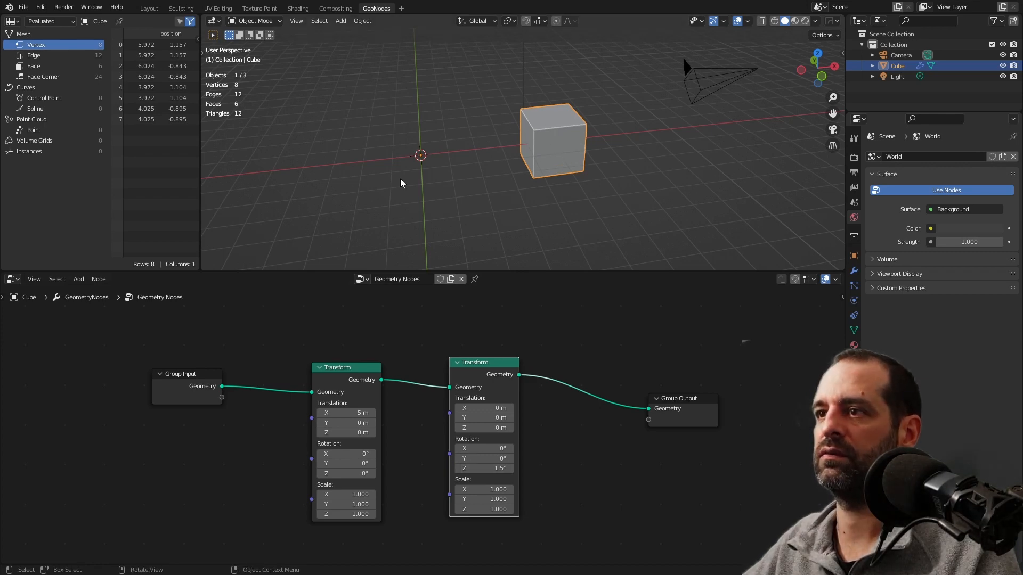
drag(493, 467, 511, 467)
click(493, 467)
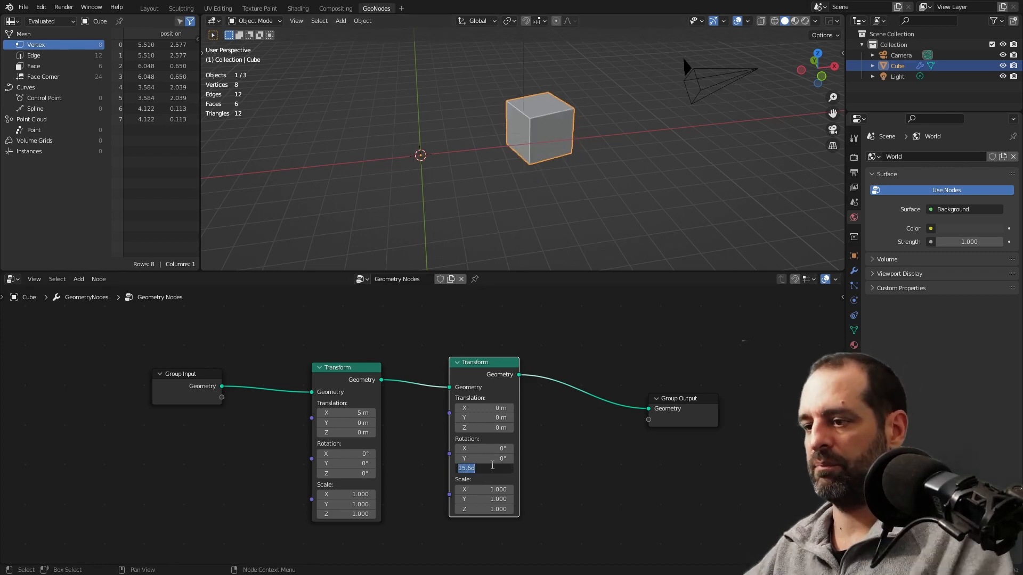
text(0)
key(Return)
Swap the order of the two Transform nodes and set the X translation of the one now second to 0 m
middle_drag(434, 417, 570, 405)
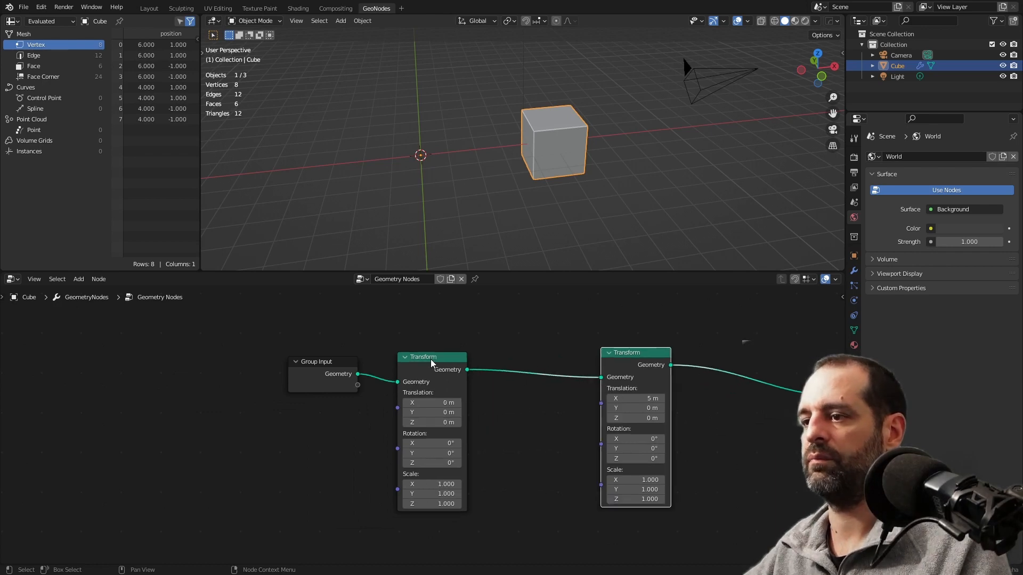
drag(430, 359, 486, 355)
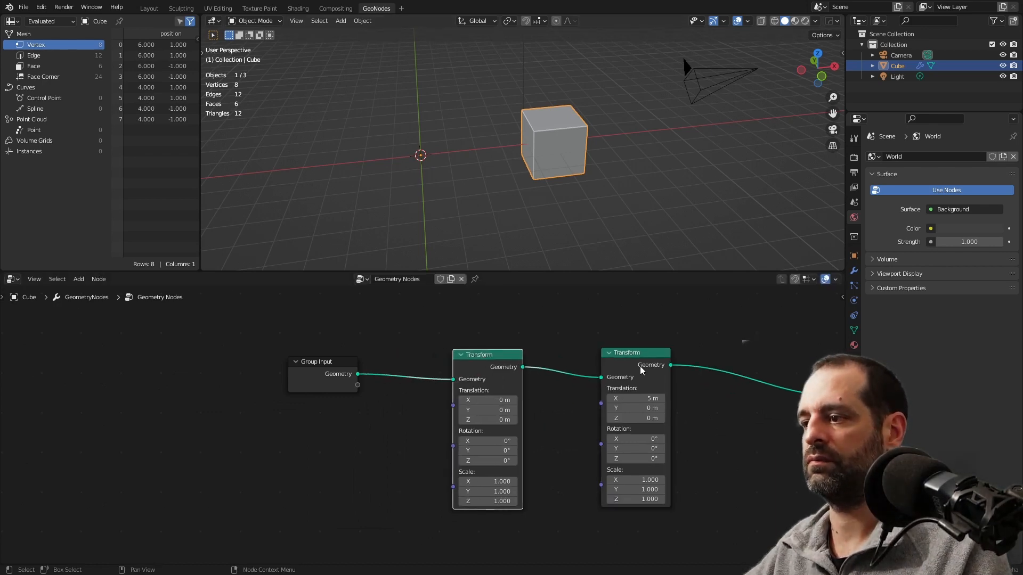
click(632, 399)
text(0)
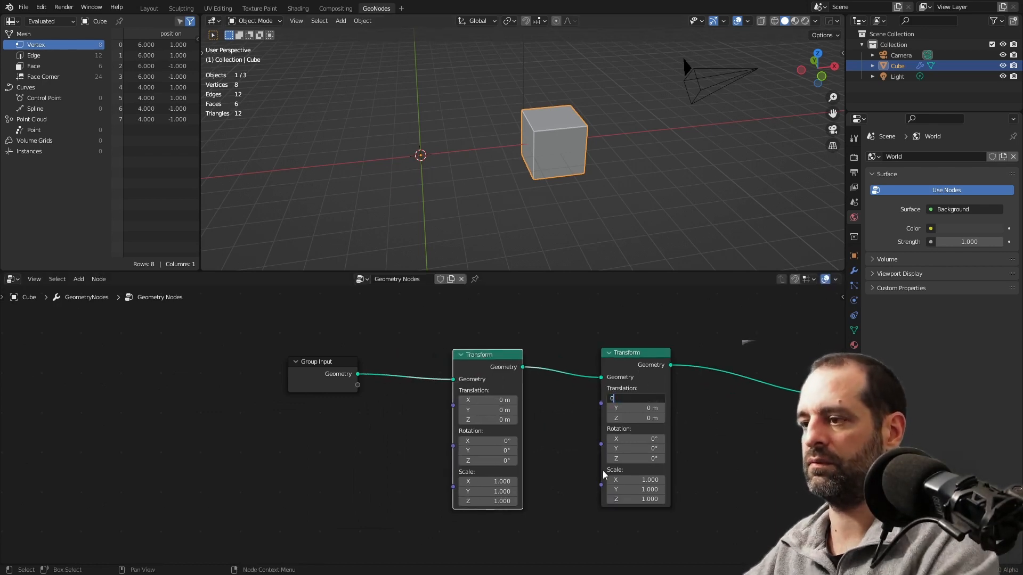
key(Return)
click(554, 422)
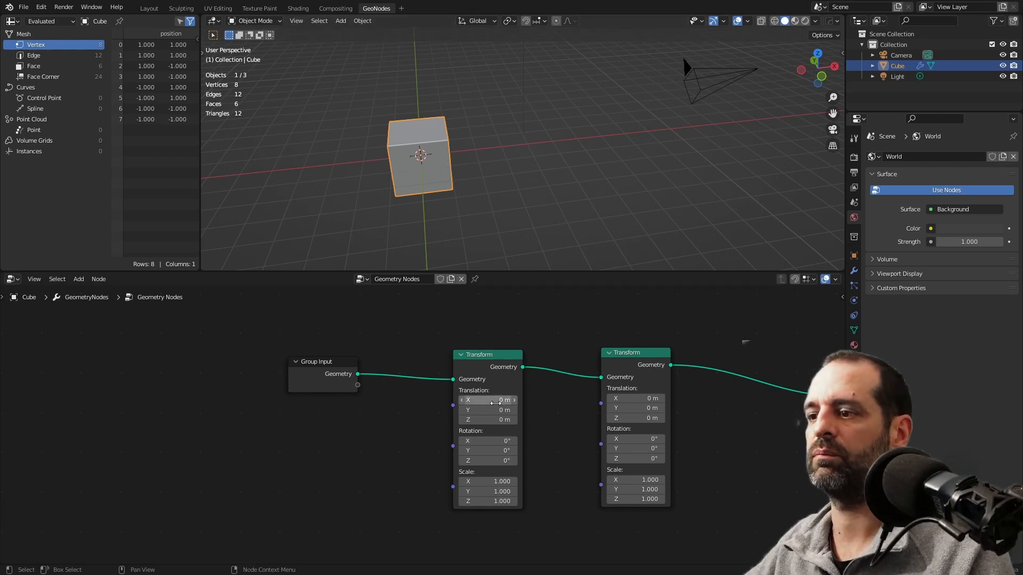
Set the first Transform node's Z rotation to about 44.2° and the second one's X translation to 5 m
drag(491, 461, 520, 461)
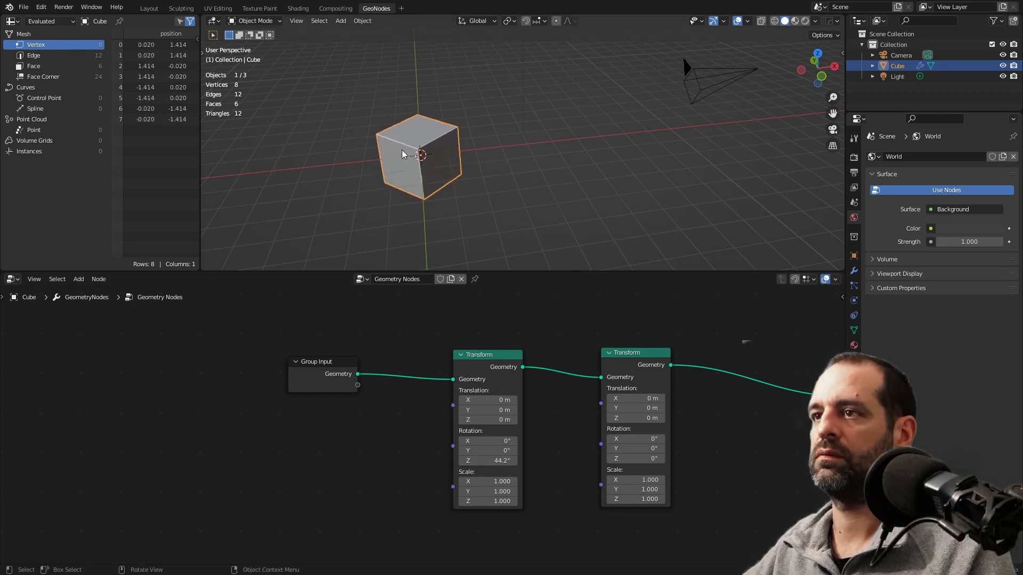
middle_drag(600, 418, 457, 412)
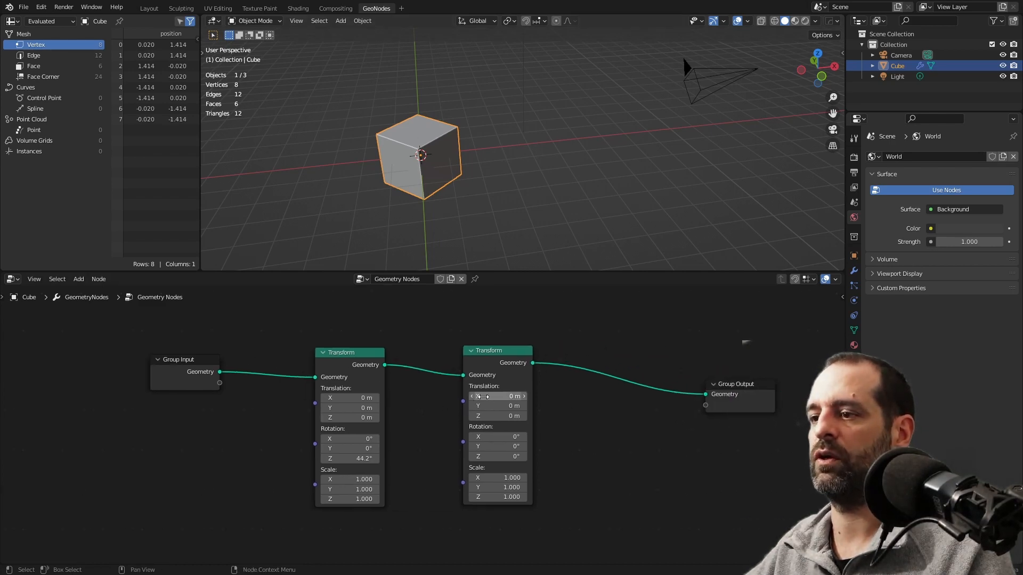
click(481, 395)
text(5)
key(Return)
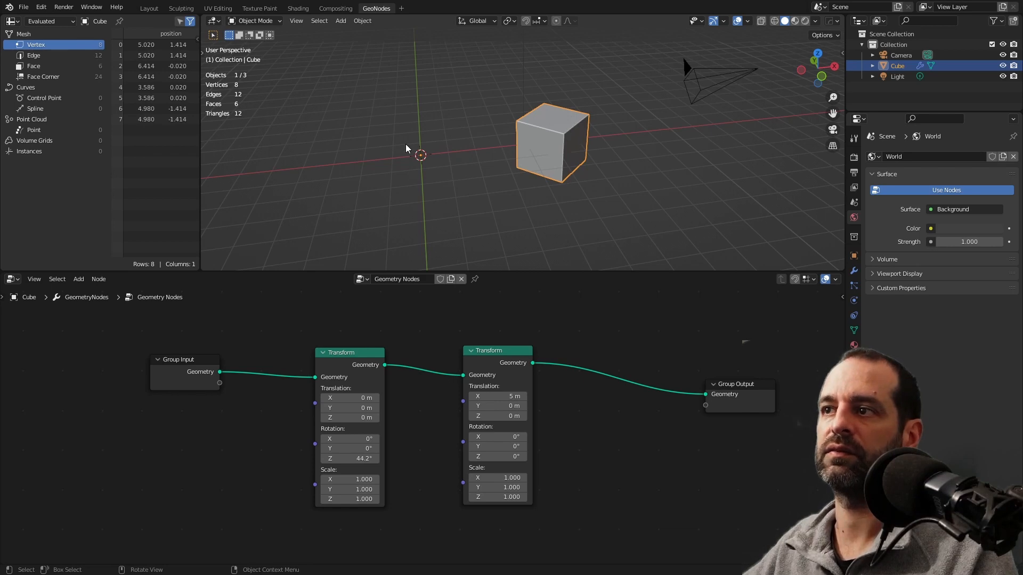
Vary the first Transform node's Z rotation, ending at about 24.6°
middle_drag(566, 137, 552, 150)
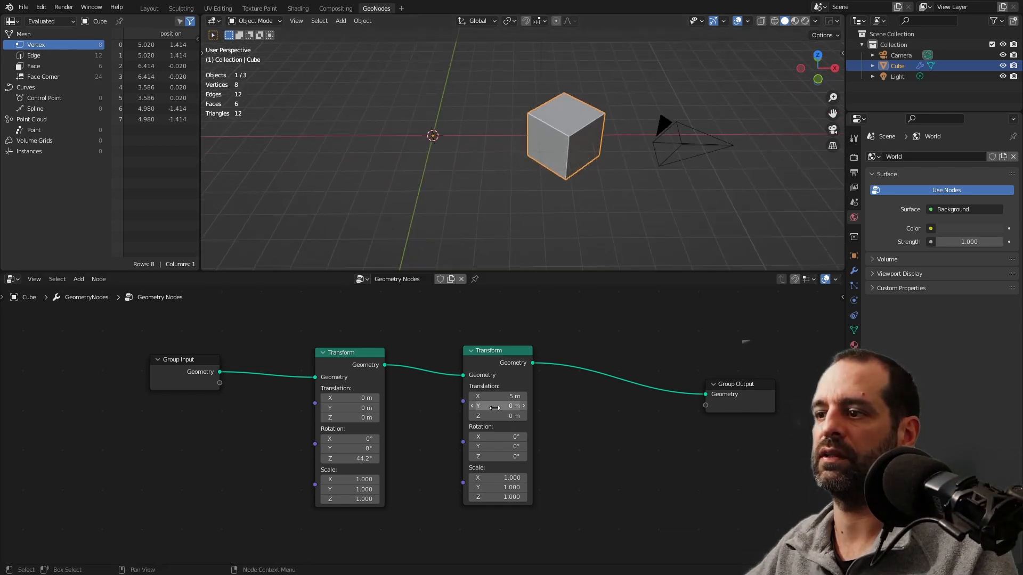
drag(354, 458, 397, 458)
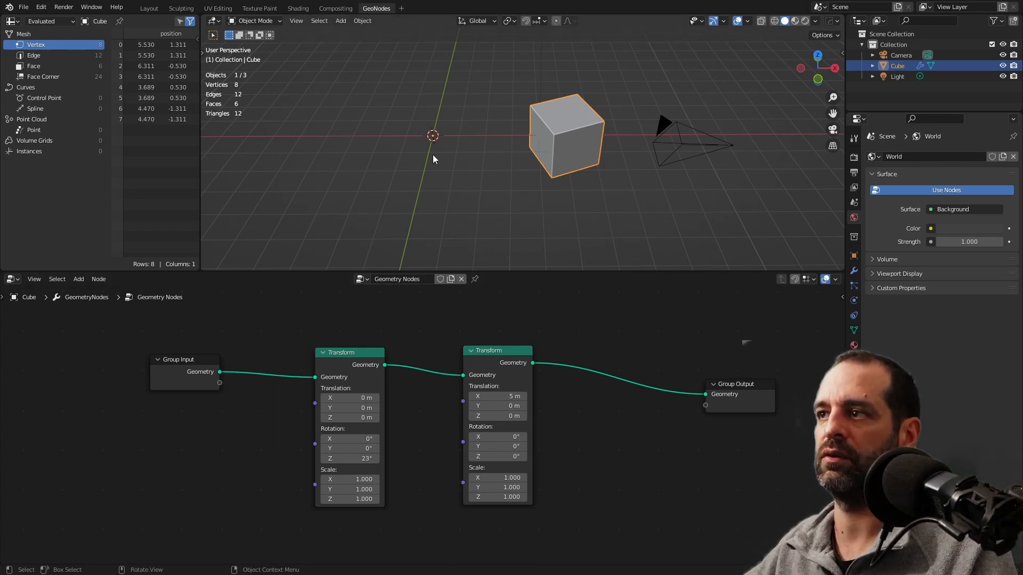
drag(355, 458, 363, 458)
Move the rotating Transform node after the 5 m translation and set its Z rotation to about -2.4°
alt+drag(336, 365, 511, 367)
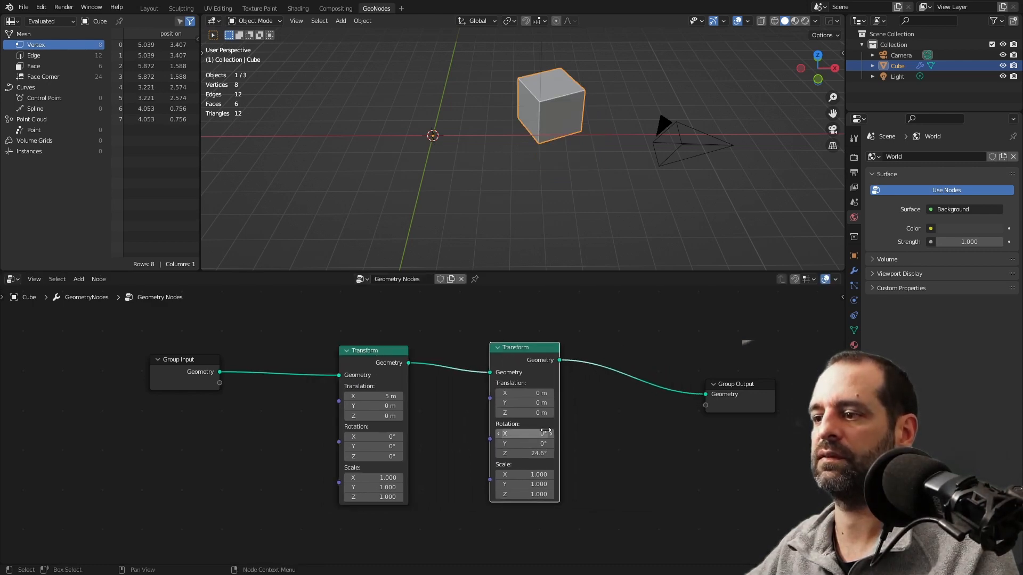
mouse_move(525, 453)
mouse_down()
mouse_move(485, 453)
mouse_move(831, 453)
mouse_move(519, 454)
mouse_up()
Reopen the recent file tutorial_es_postes.blend in place of the cube test scene
click(23, 7)
mouse_move(62, 42)
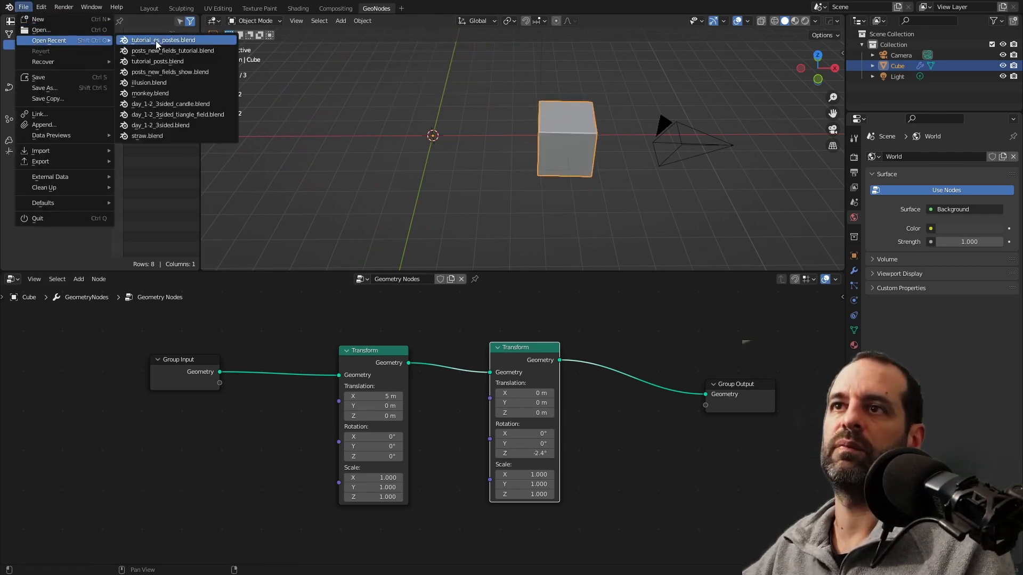
click(155, 40)
click(522, 307)
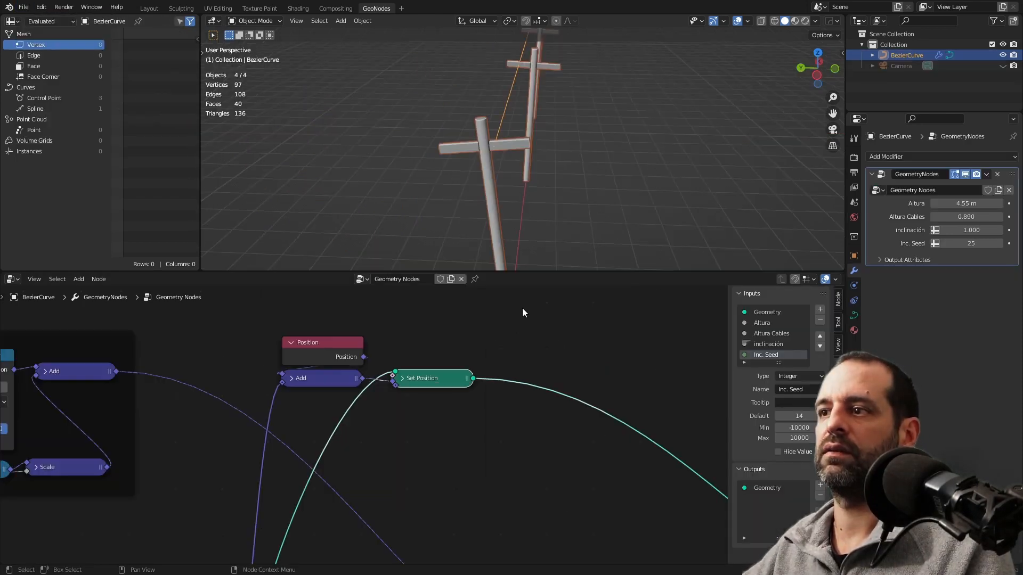
Duplicate the cable's Set Position node, expand the copy and insert it into the geometry link right after the original
middle_drag(587, 146, 447, 217)
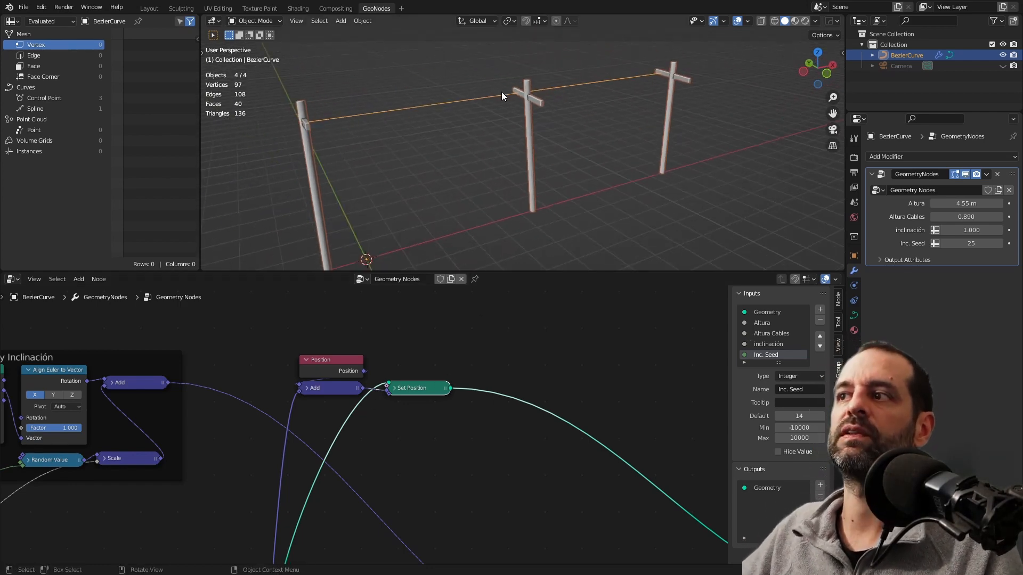
middle_drag(501, 92, 530, 101)
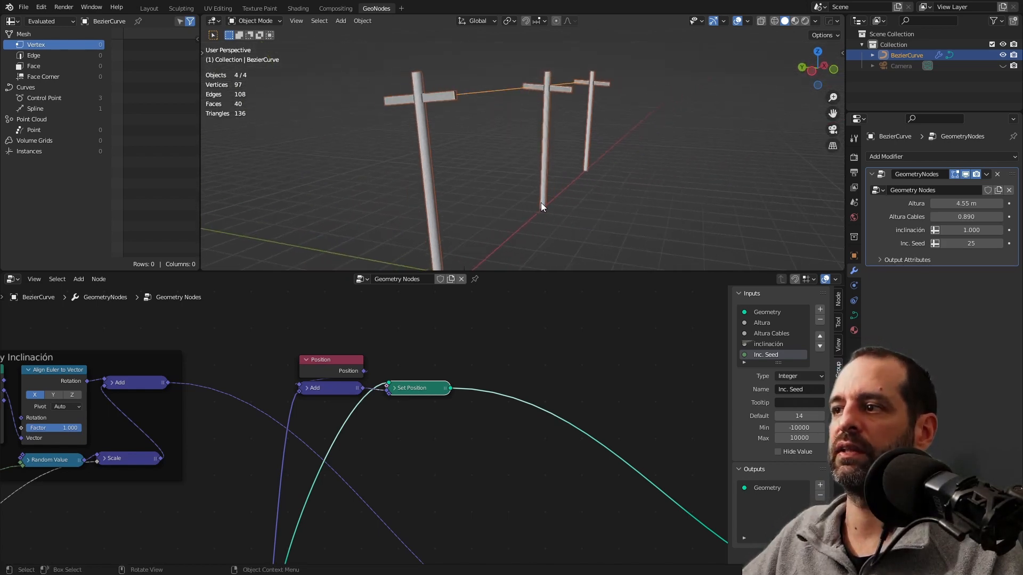
middle_drag(542, 174, 521, 177)
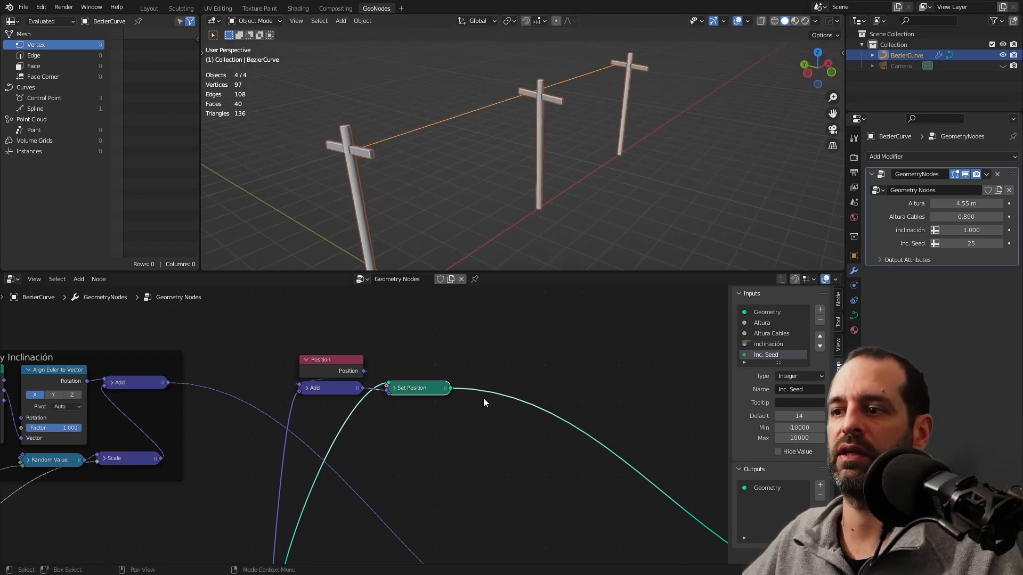
scroll(484, 398, down, 1)
middle_drag(484, 398, 480, 384)
scroll(423, 378, up, 2)
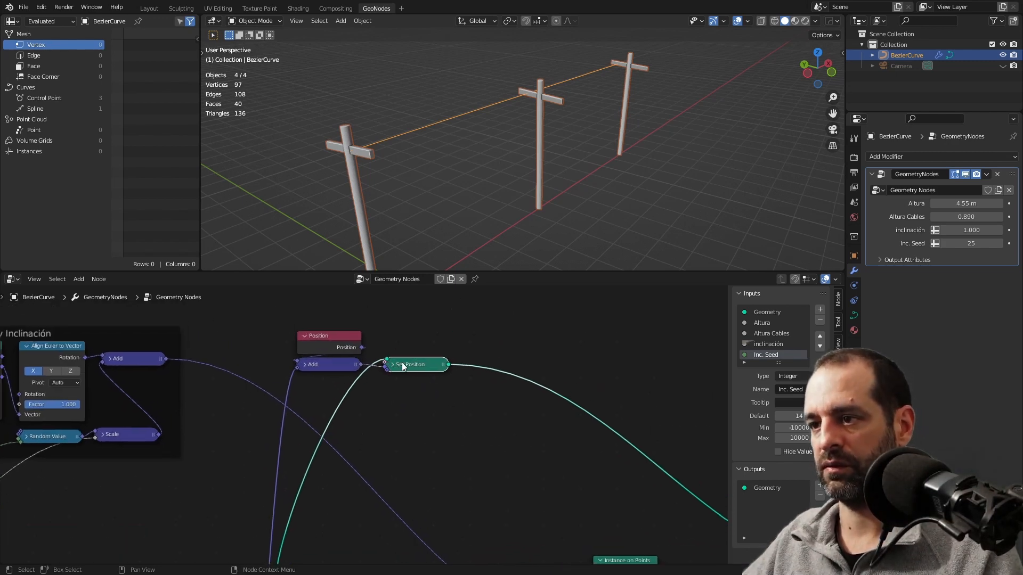
key(shift+d)
click(549, 314)
key(h)
scroll(525, 403, up, 4)
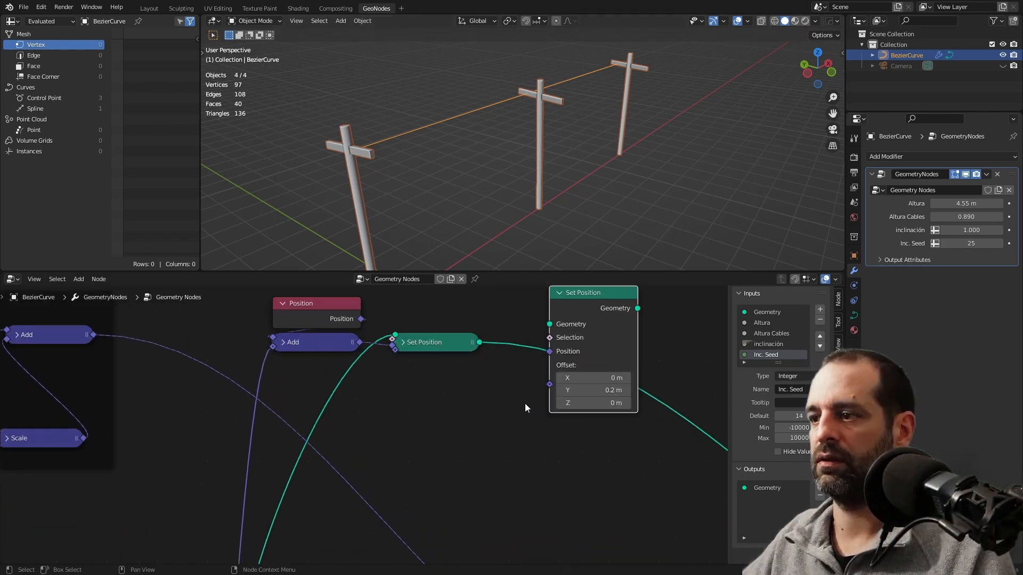
middle_drag(525, 403, 452, 456)
drag(501, 353, 484, 386)
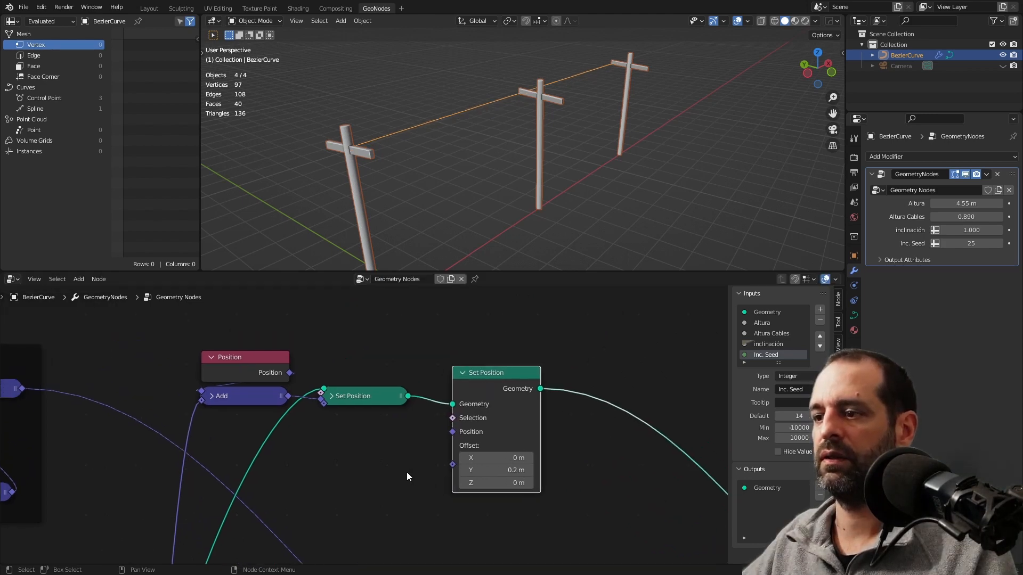
Set the Y offset of the second Set Position node to 0 m
middle_drag(407, 472, 473, 453)
click(554, 452)
text(0)
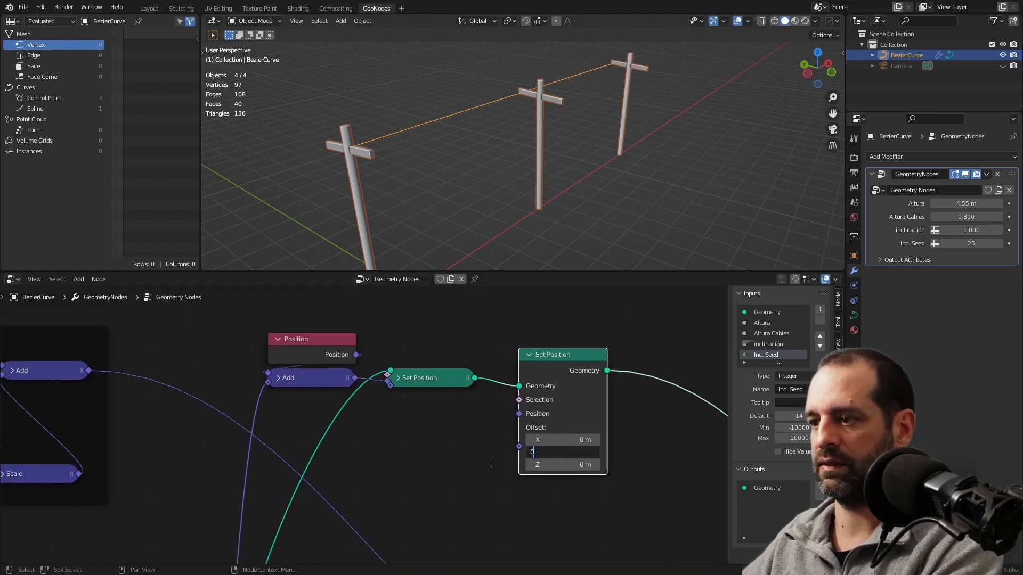
key(Return)
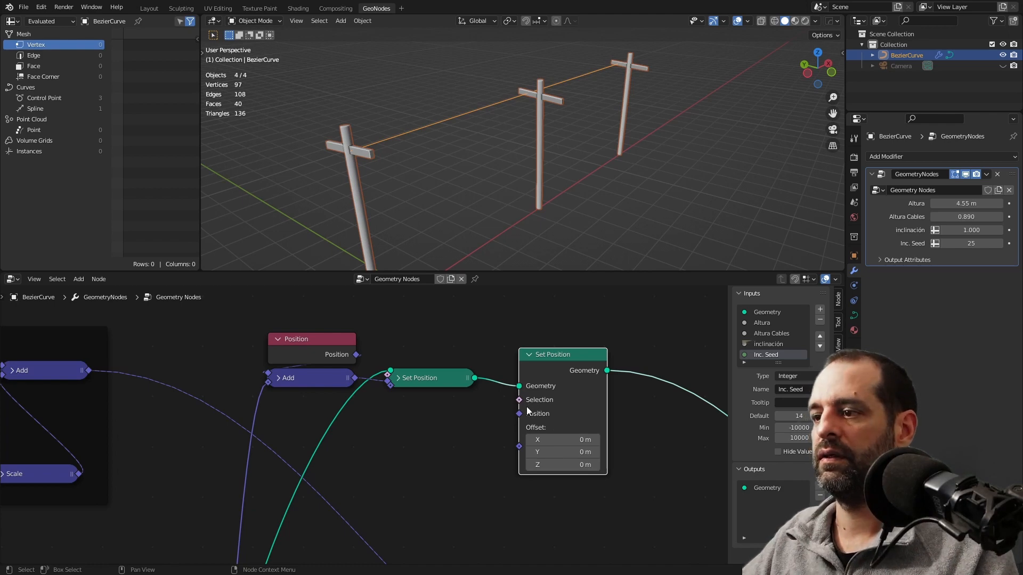
drag(519, 413, 498, 414)
scroll(417, 426, down, 5)
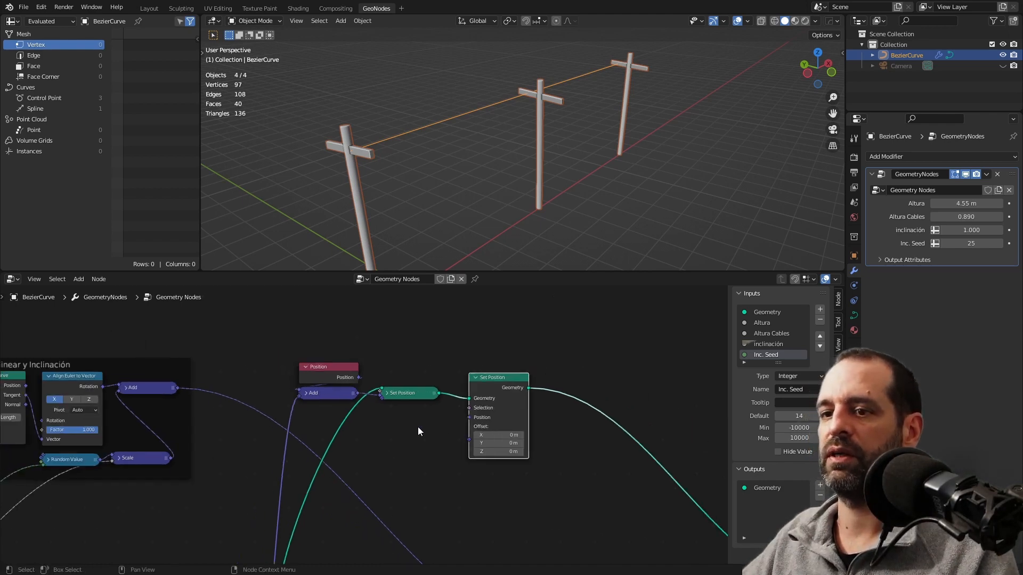
Add a Position node above the Alinear y Inclinación frame
middle_drag(417, 427, 469, 418)
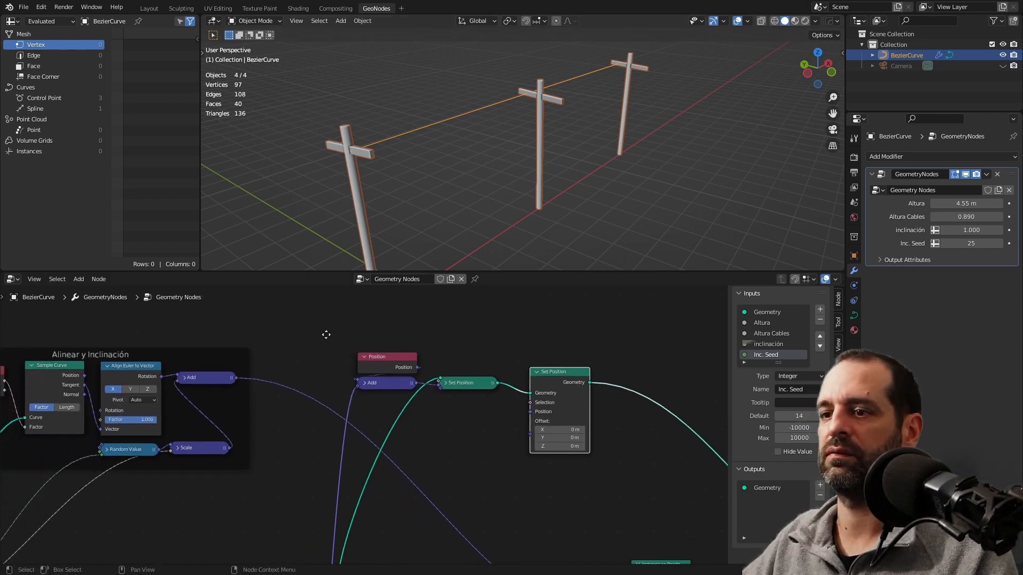
middle_drag(326, 335, 488, 385)
key(shift+a)
click(344, 321)
text(po)
click(360, 340)
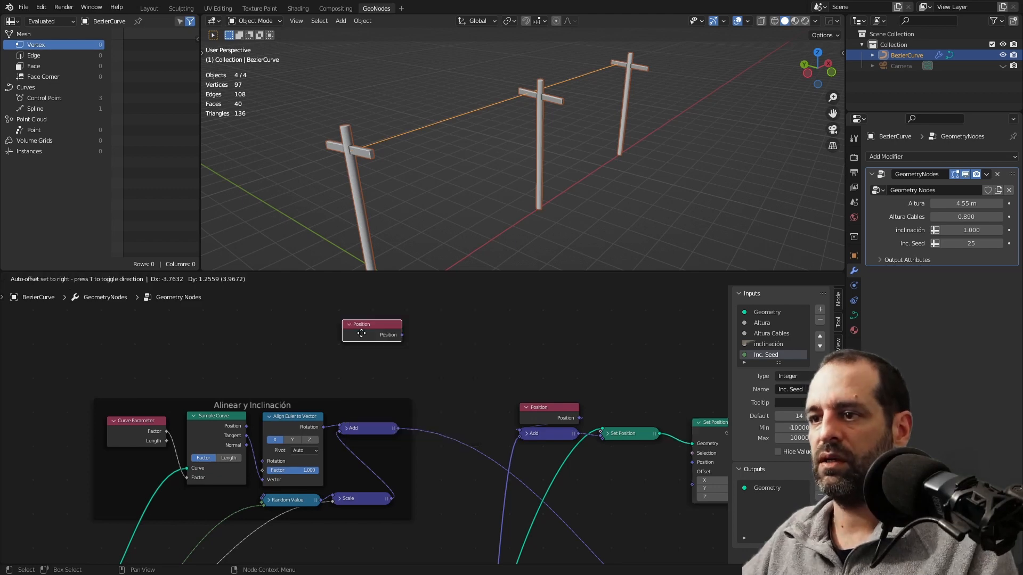
click(316, 321)
Add a Vector Rotate node beside the new Position node and connect Position to its Vector input
middle_drag(708, 466, 509, 459)
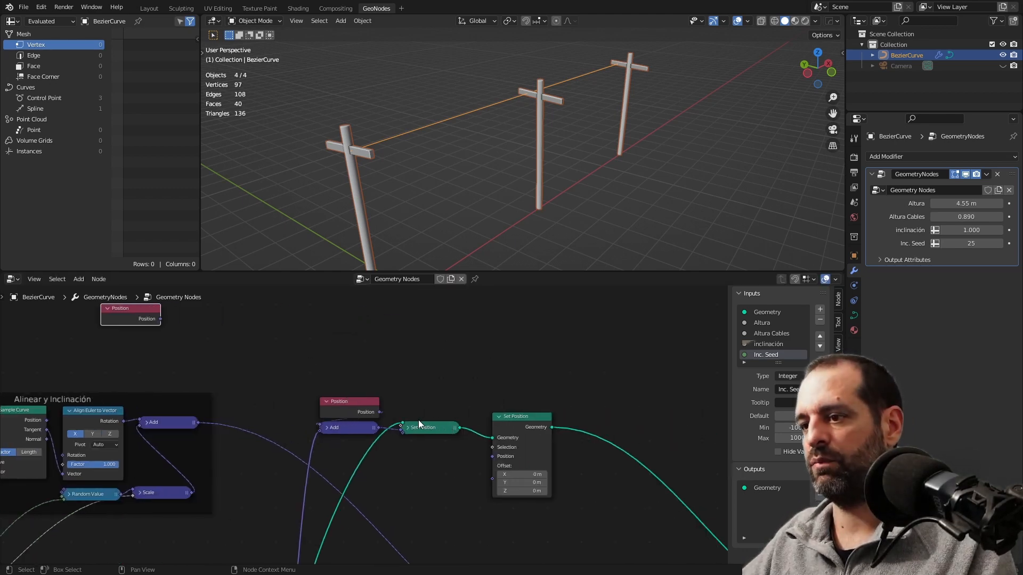
drag(419, 420, 409, 424)
middle_drag(219, 364, 378, 395)
key(shift+a)
click(426, 326)
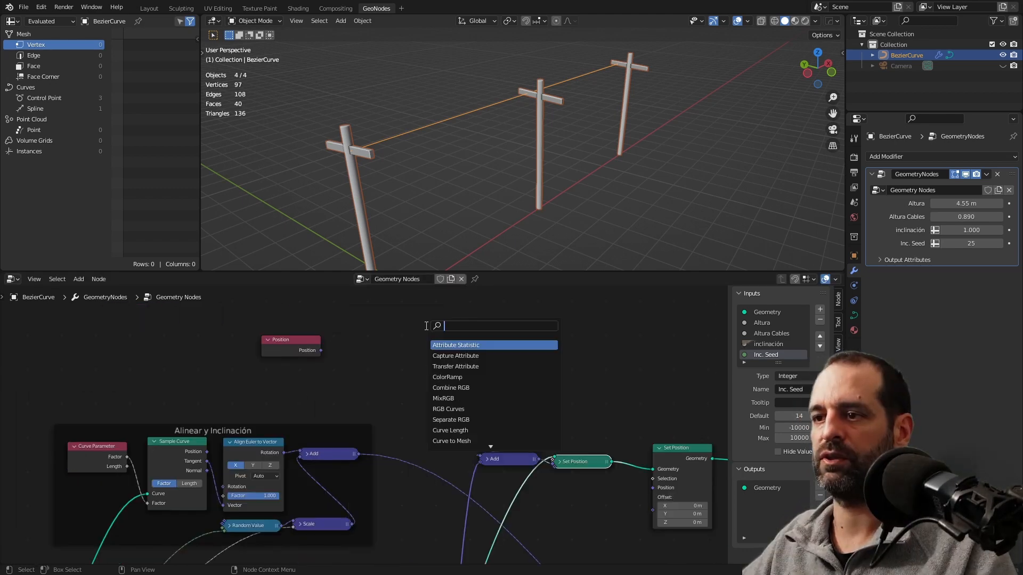
text(vec)
click(460, 377)
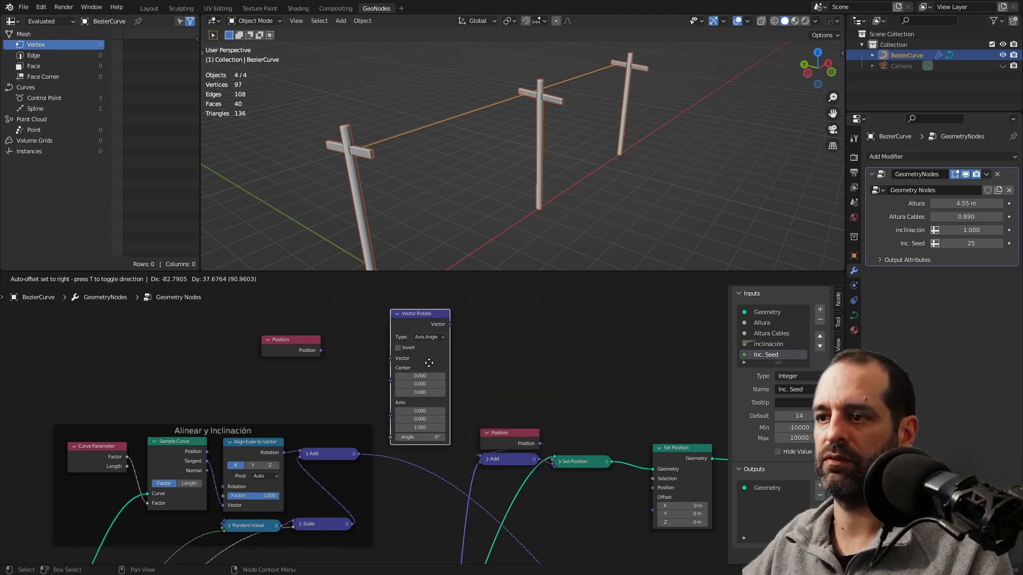
click(427, 362)
middle_drag(408, 314, 401, 366)
drag(401, 367, 389, 337)
drag(289, 404, 379, 338)
middle_drag(558, 408, 514, 366)
middle_drag(443, 361, 509, 369)
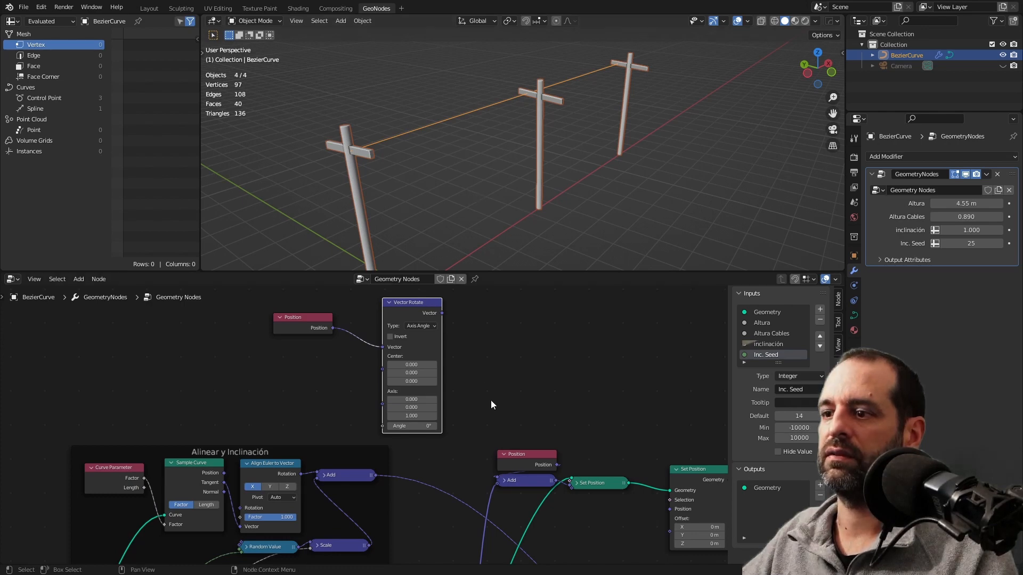
Connect the Position output of the framed Sample Curve node to the Vector Rotate node's Center
scroll(503, 378, down, 2)
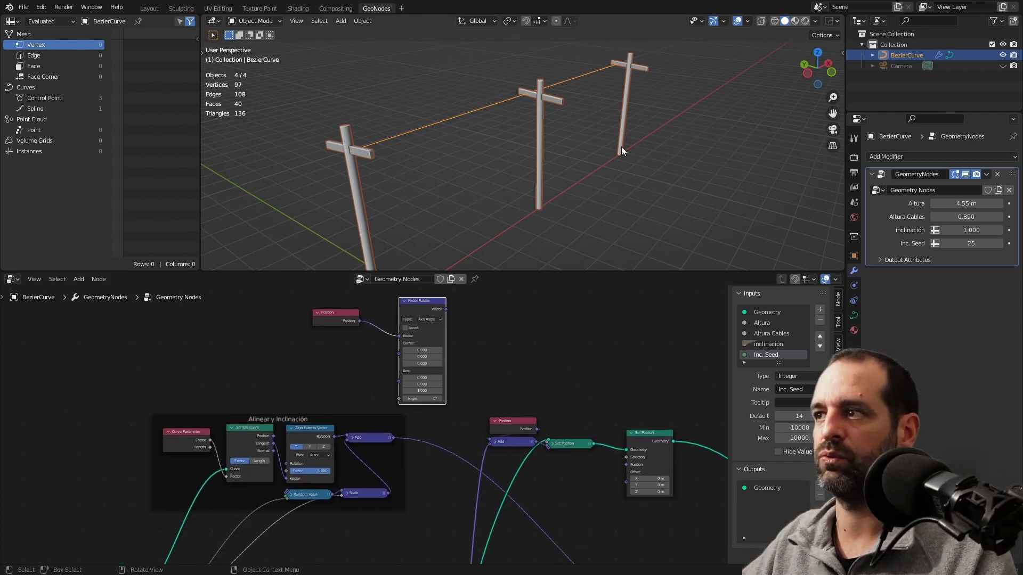
middle_drag(296, 407, 384, 331)
scroll(345, 352, up, 2)
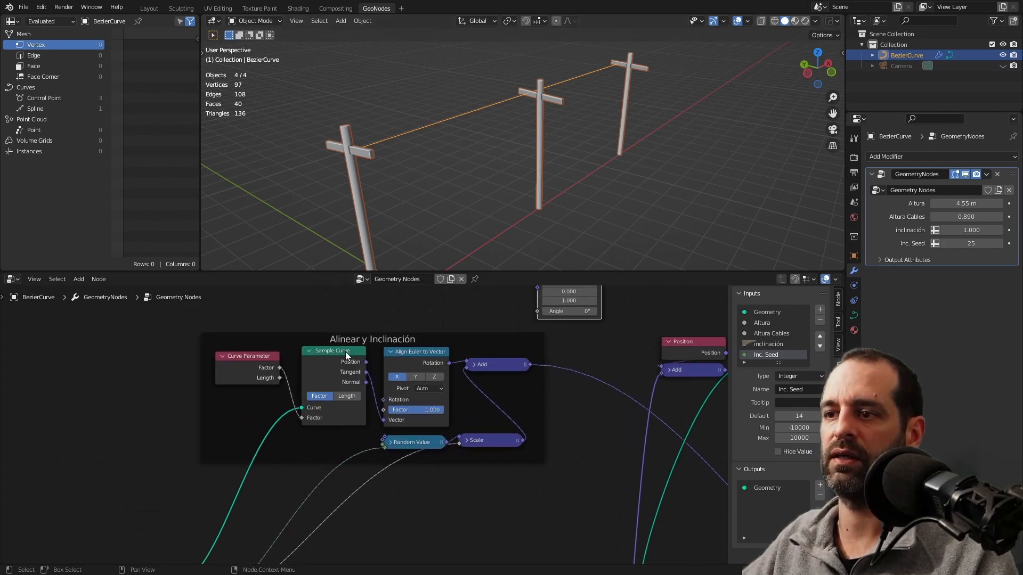
scroll(346, 392, down, 3)
middle_drag(235, 534, 245, 488)
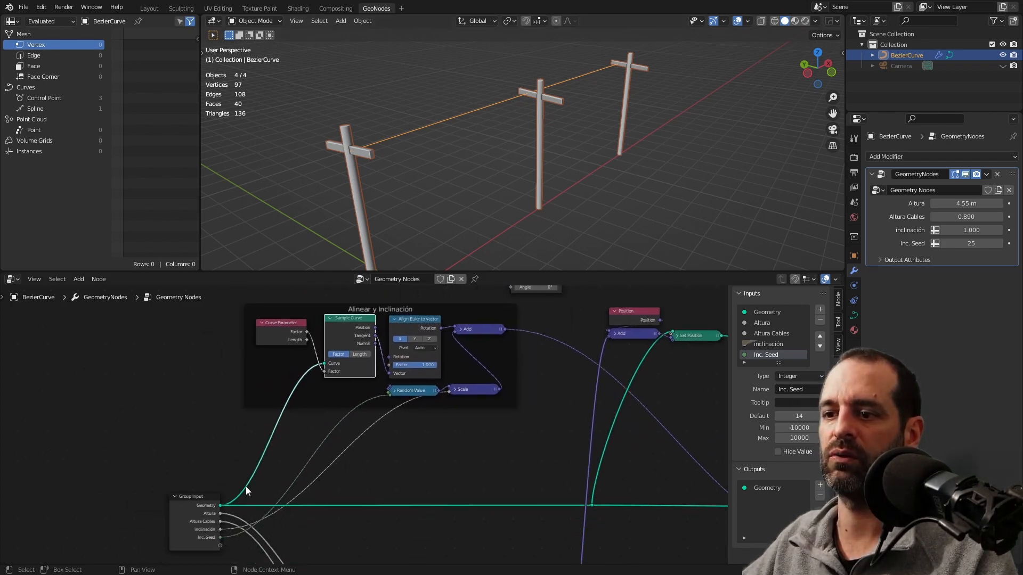
middle_drag(349, 314, 308, 420)
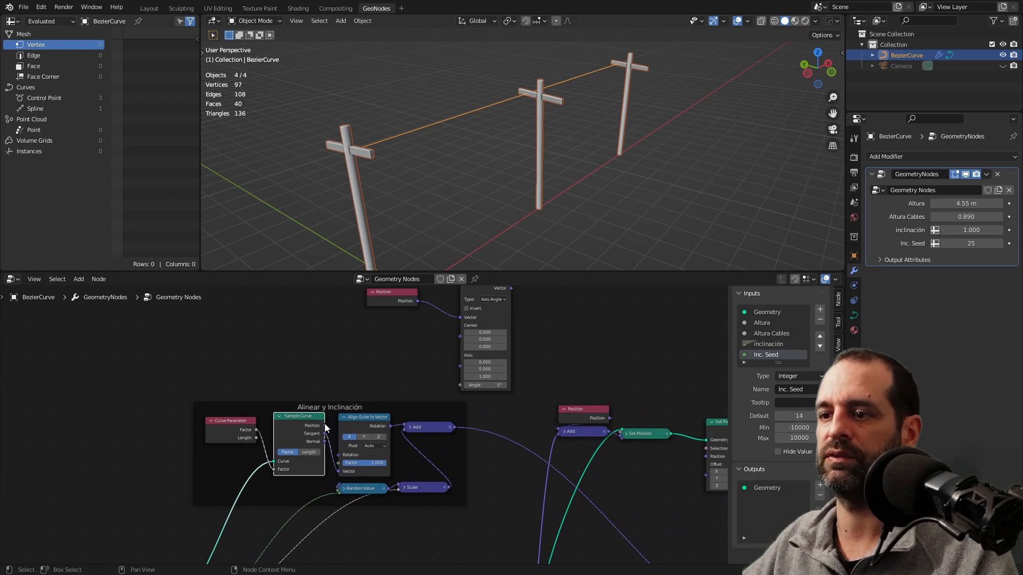
middle_drag(395, 334, 353, 368)
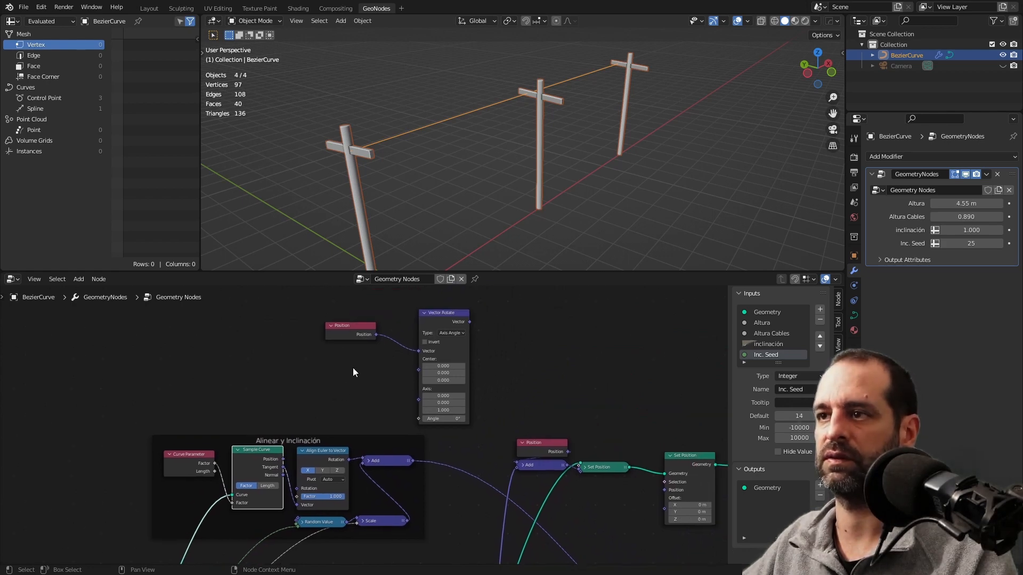
drag(281, 459, 419, 359)
middle_drag(440, 333, 360, 344)
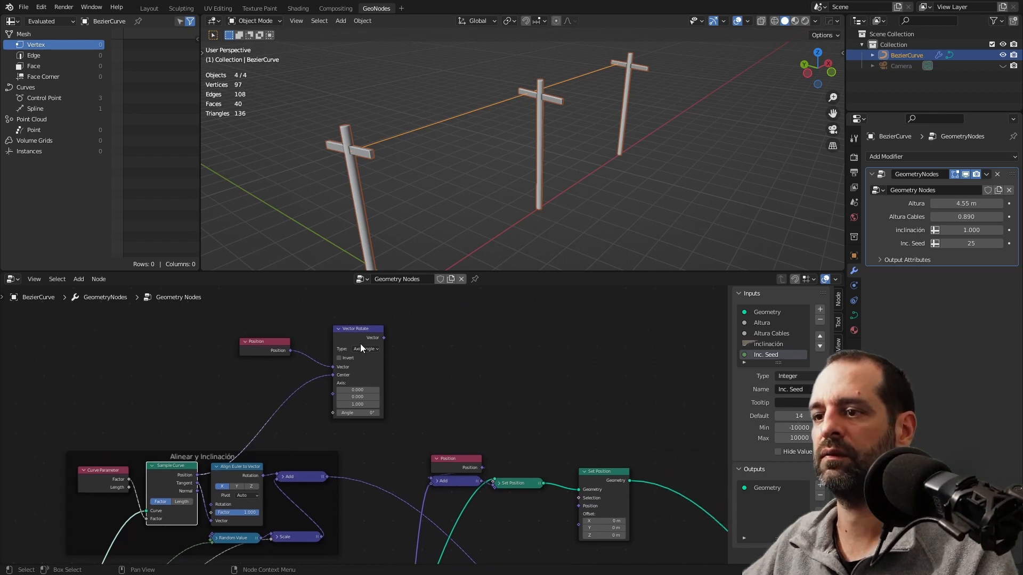
Change the Vector Rotate node's type to Euler
scroll(396, 349, up, 1)
click(407, 346)
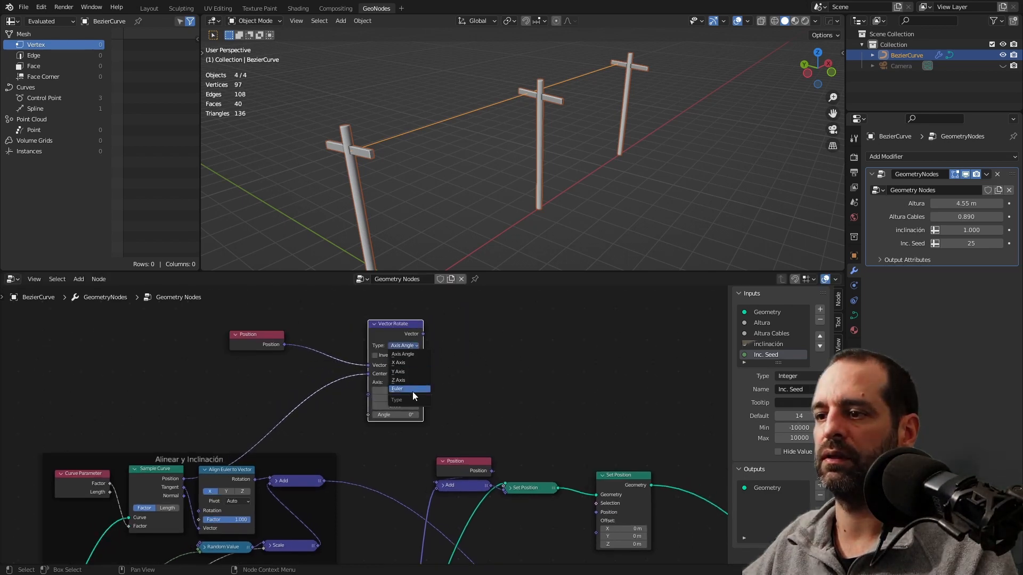
click(412, 390)
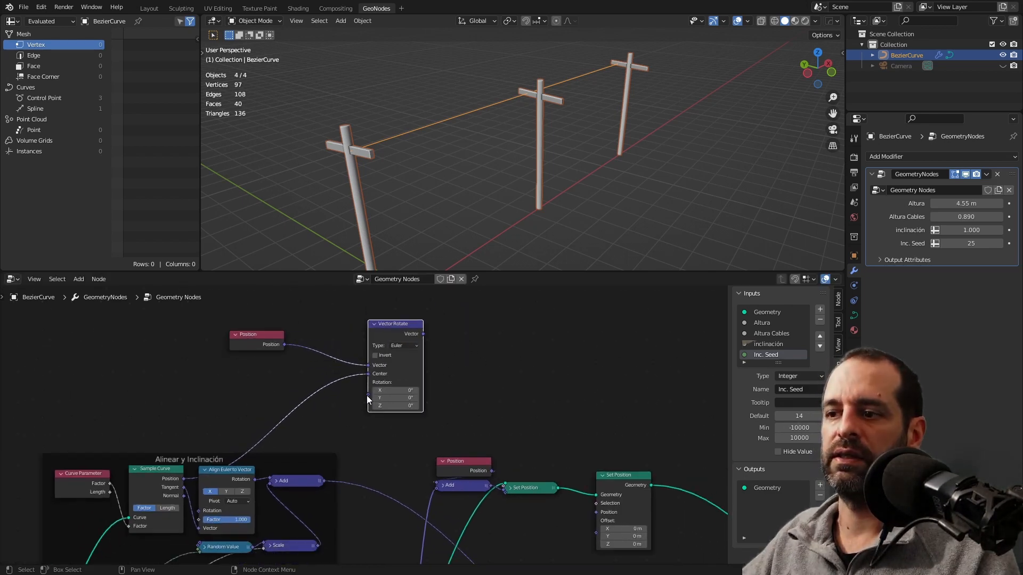
Connect the Add output of the Alinear y Inclinación frame to the Vector Rotate node's Rotation input
scroll(373, 426, down, 2)
middle_drag(406, 470, 453, 389)
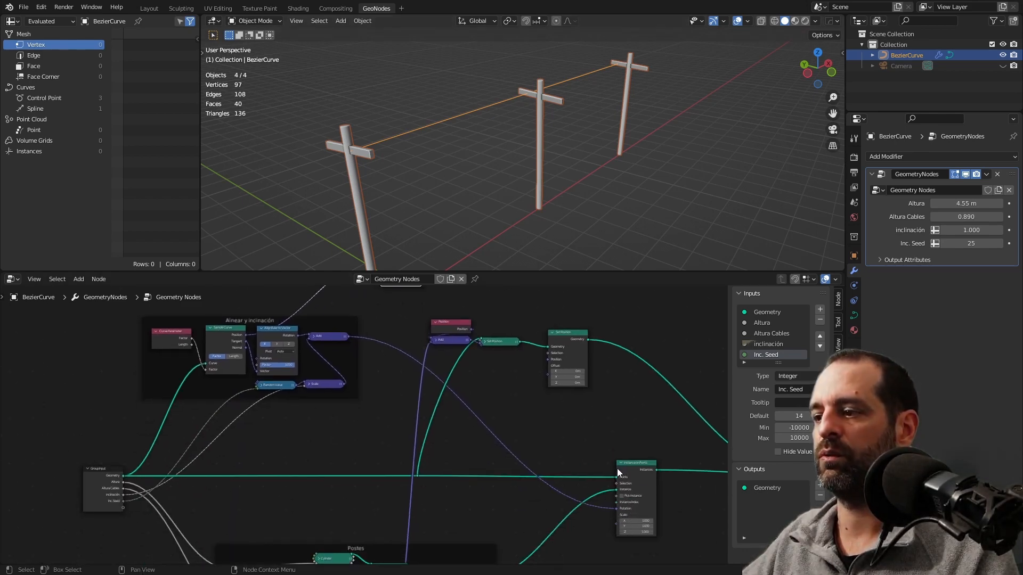
middle_drag(617, 468, 611, 449)
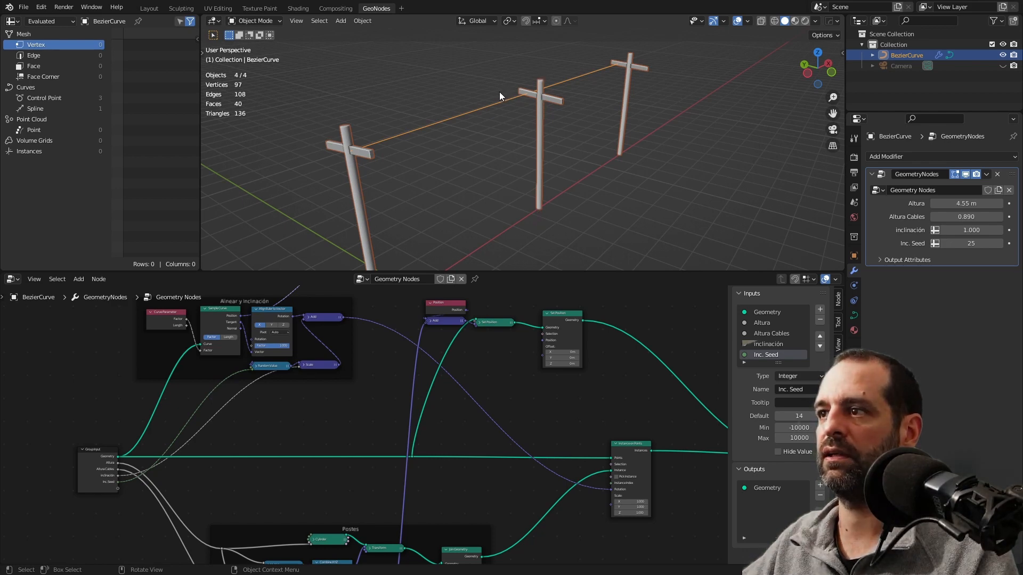
middle_drag(480, 325, 456, 385)
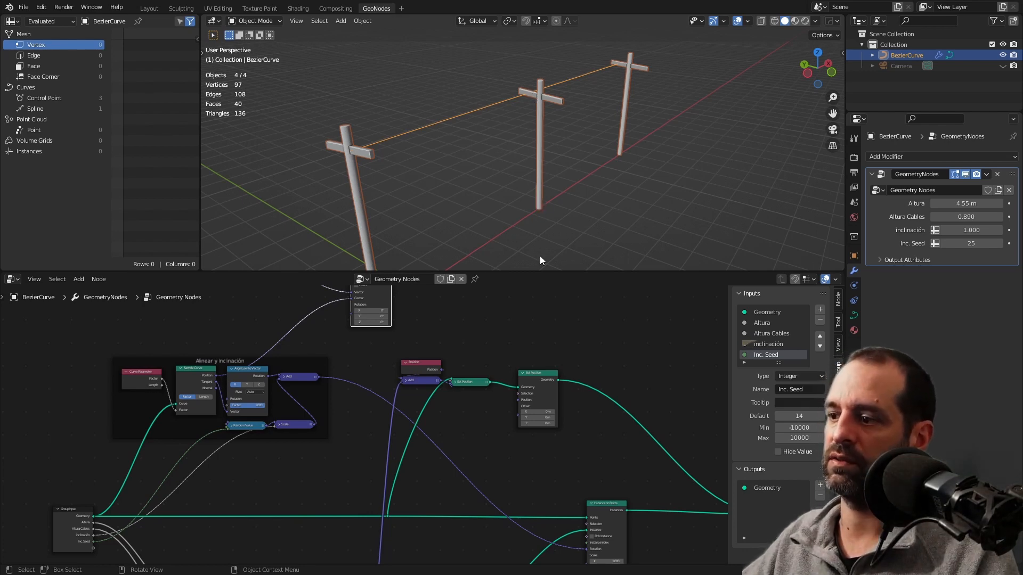
middle_drag(320, 373, 337, 440)
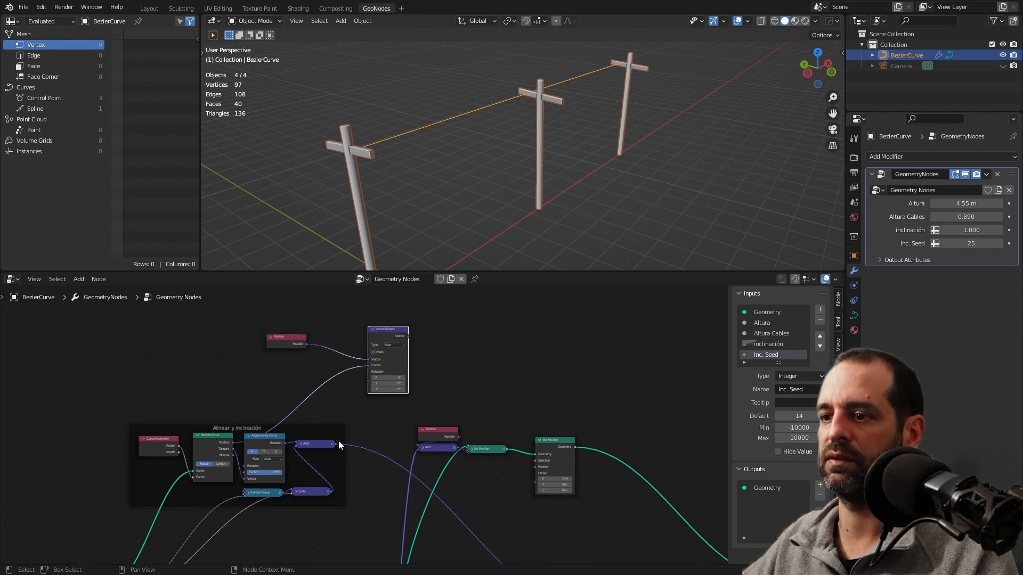
click(337, 443)
middle_drag(409, 341, 324, 337)
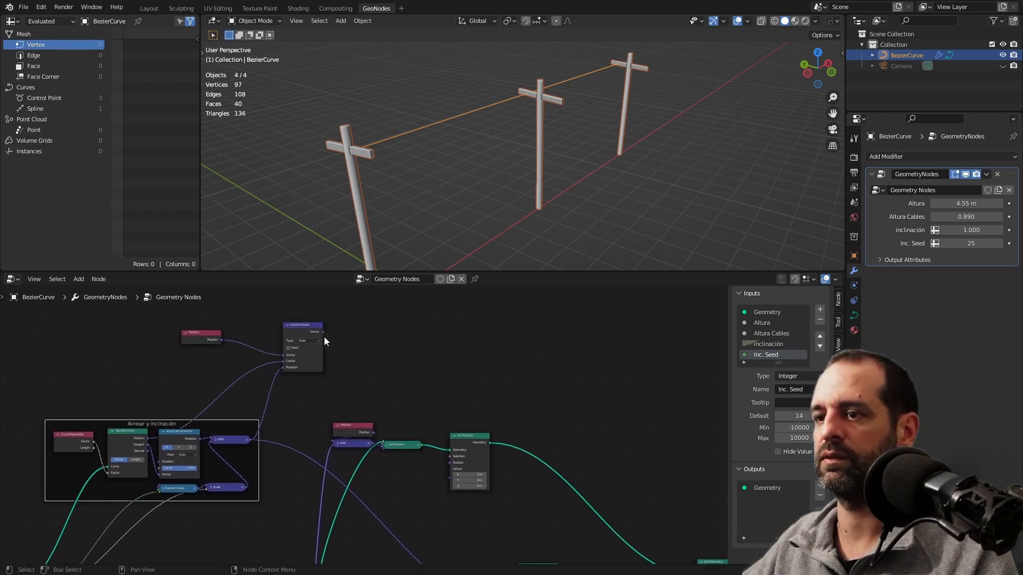
Line up the Vector Rotate and Position nodes, and connect the rotated vector to the second Set Position node's Position input
drag(318, 339, 313, 360)
drag(203, 338, 207, 372)
middle_drag(382, 388, 335, 367)
drag(272, 333, 402, 442)
Try rotating the curve's middle control point to test how the cable follows its post, and cancel the rotation
middle_drag(528, 170, 591, 170)
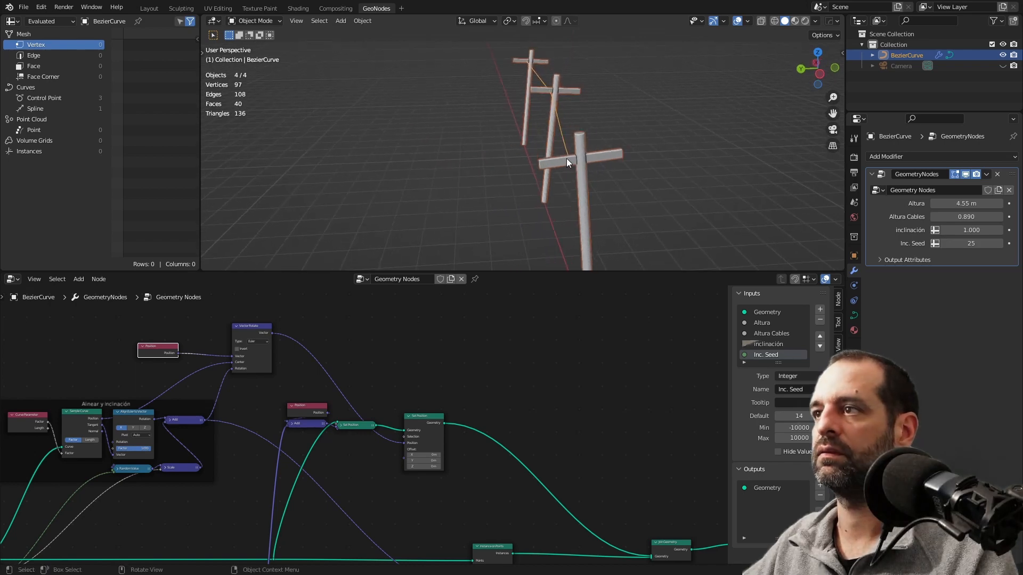
middle_drag(524, 63, 556, 152)
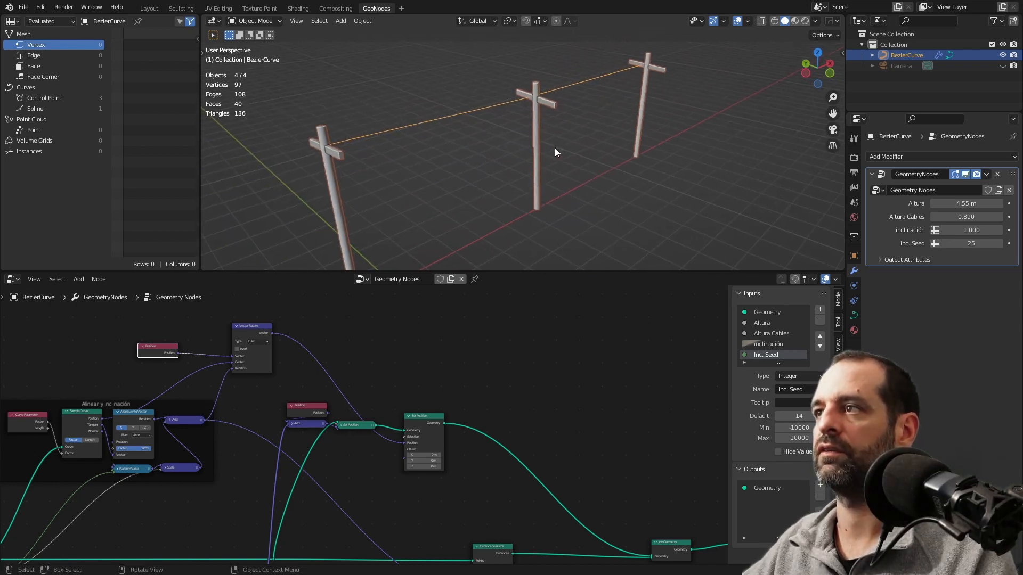
key(Tab)
click(537, 207)
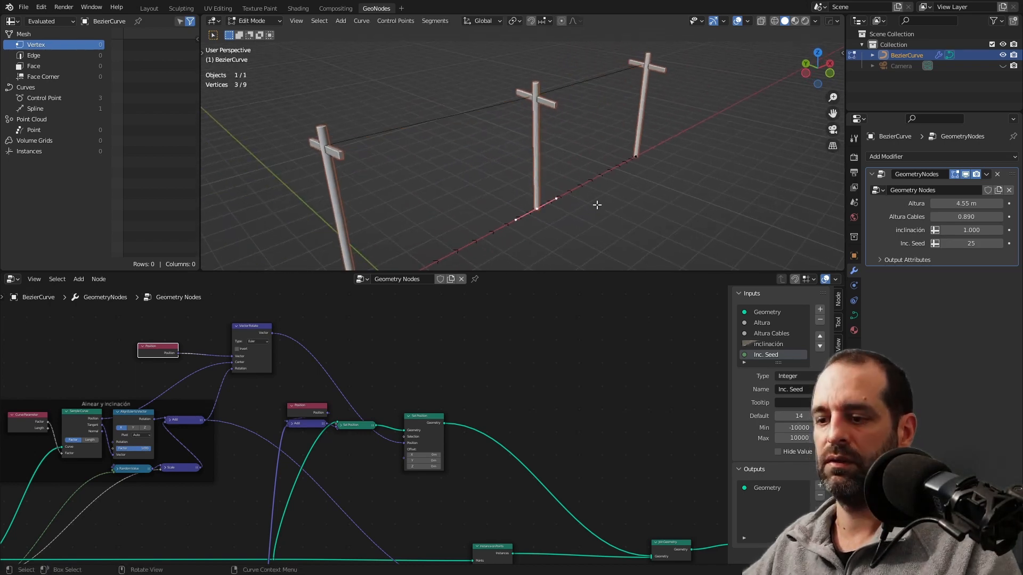
key(r)
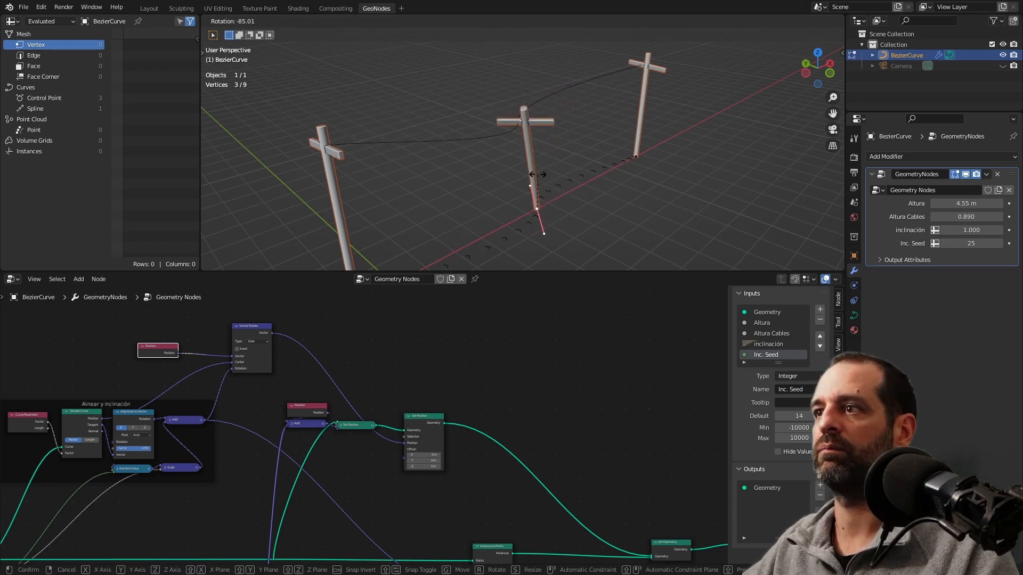
right_click(541, 128)
mouse_move(602, 160)
middle_down()
mouse_move(548, 177)
mouse_move(607, 165)
middle_up()
key(Tab)
Rearrange the Position, Add and Set Position nodes of the cable branch and collapse the second Set Position node
scroll(365, 421, up, 1)
scroll(393, 412, up, 1)
middle_drag(393, 412, 409, 393)
scroll(407, 341, up, 3)
drag(468, 411, 509, 361)
mouse_move(372, 413)
mouse_down()
mouse_move(400, 363)
mouse_move(419, 363)
mouse_up()
mouse_move(237, 351)
mouse_down()
mouse_move(283, 406)
mouse_move(301, 339)
mouse_up()
middle_drag(435, 403, 376, 416)
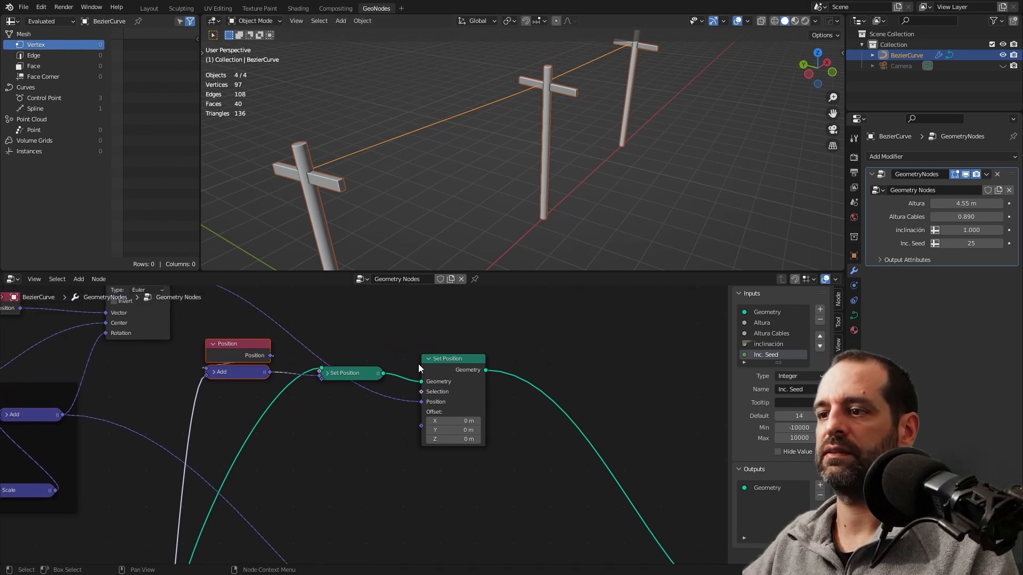
click(429, 359)
drag(432, 360, 456, 375)
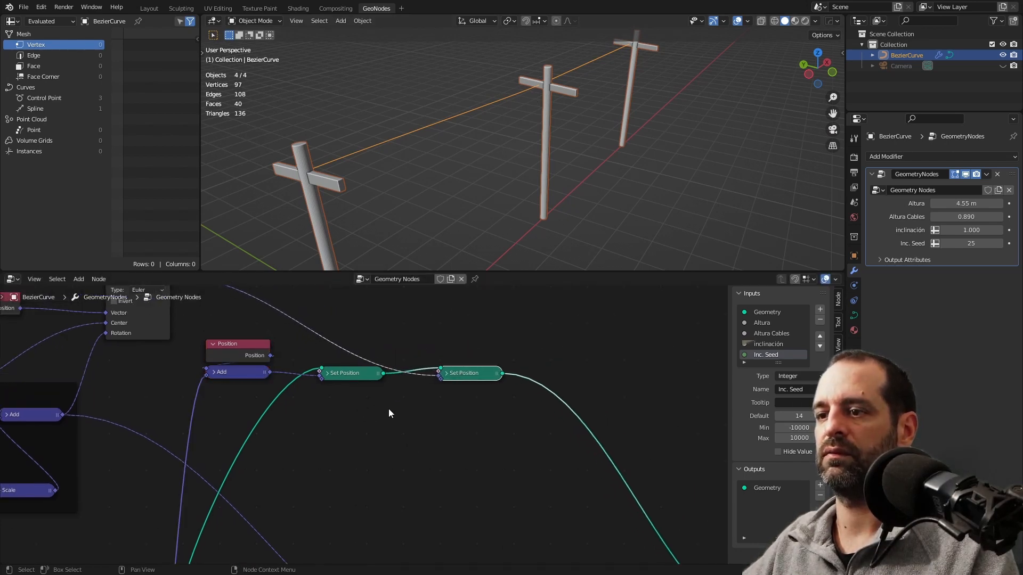
Expand the first Set Position node, the one fed by the Add node, to expose its offset values
scroll(388, 408, up, 1)
drag(336, 313, 469, 375)
click(365, 338)
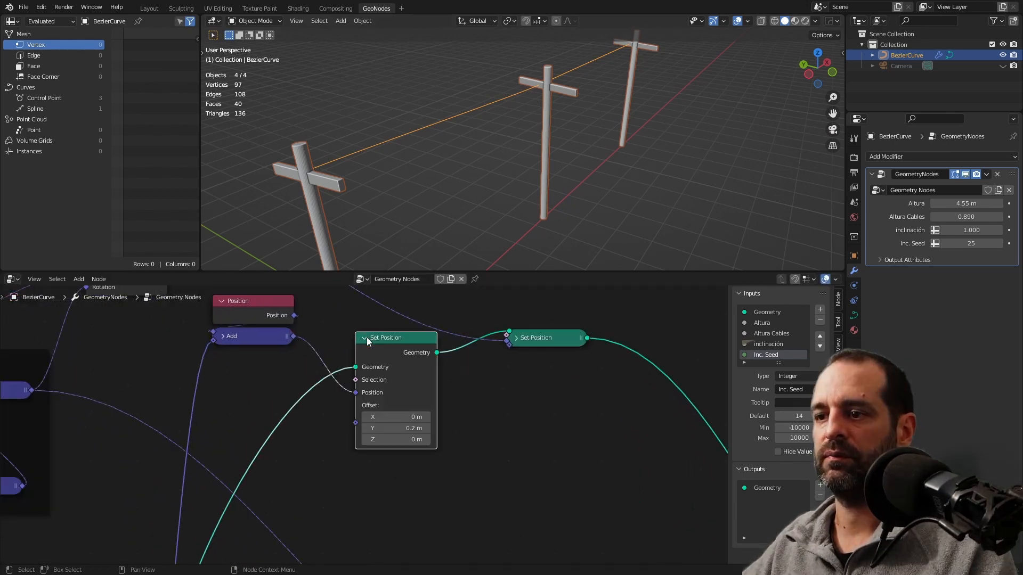
Collapse the first Set Position node, duplicate it with its input links kept, and route the shared geometry link through a reroute point
click(365, 338)
key(ctrl+shift+d)
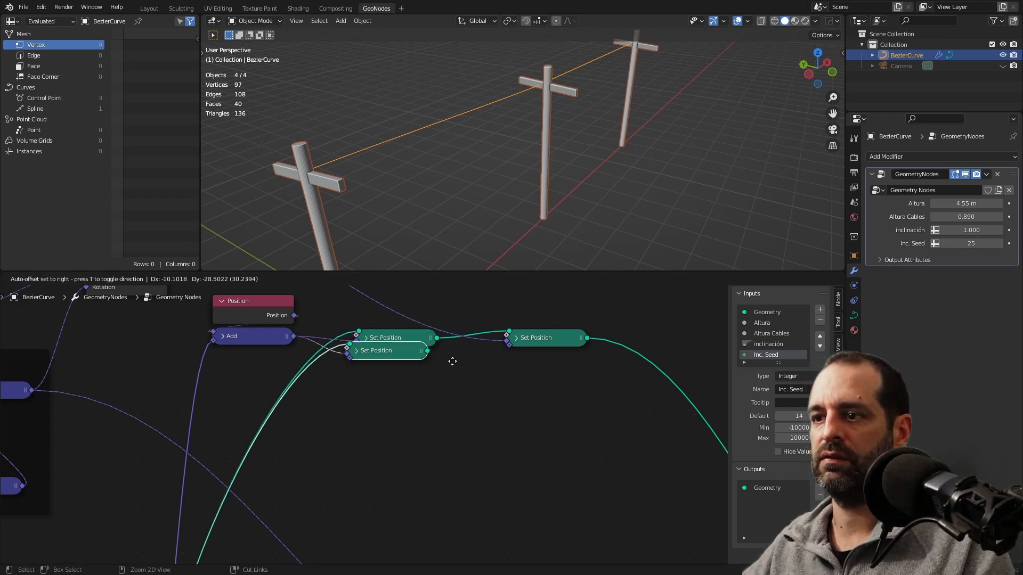
click(295, 423)
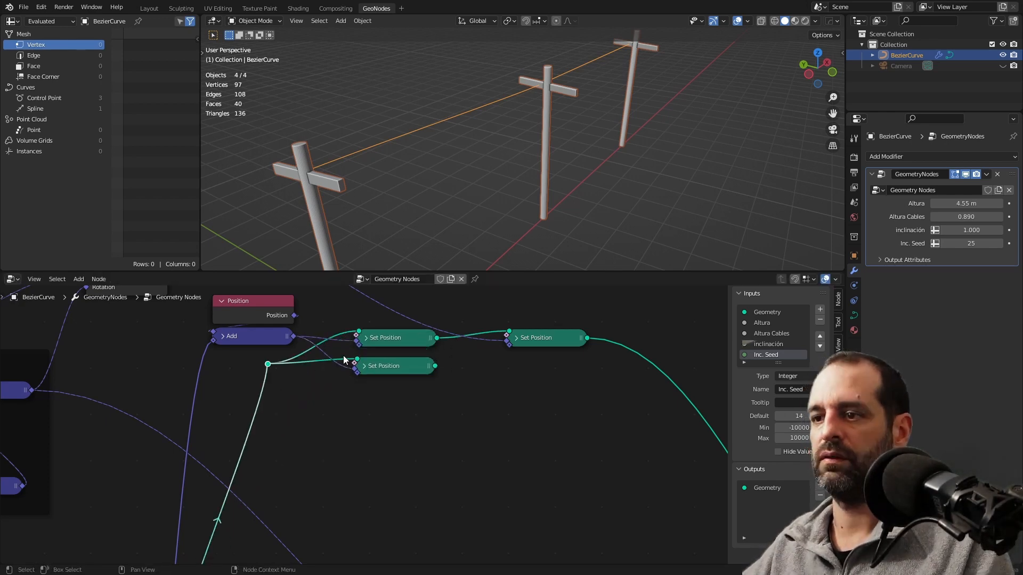
drag(343, 354, 457, 397)
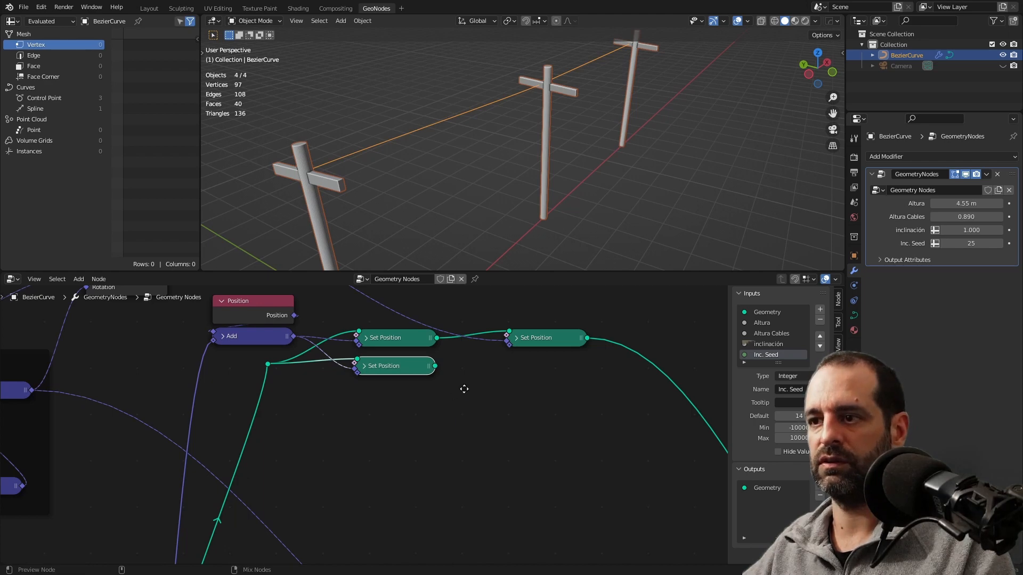
Duplicate the Set Position node four more times with its input links kept, stacking the copies in a column
key(ctrl+shift+d)
click(463, 422)
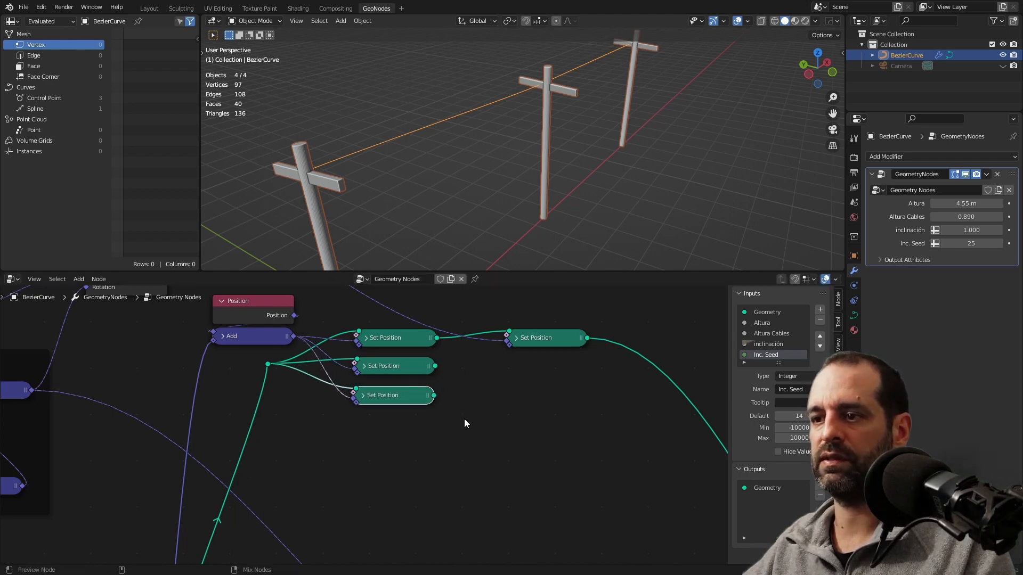
key(ctrl+shift+d)
click(465, 425)
key(ctrl+shift+d)
click(469, 481)
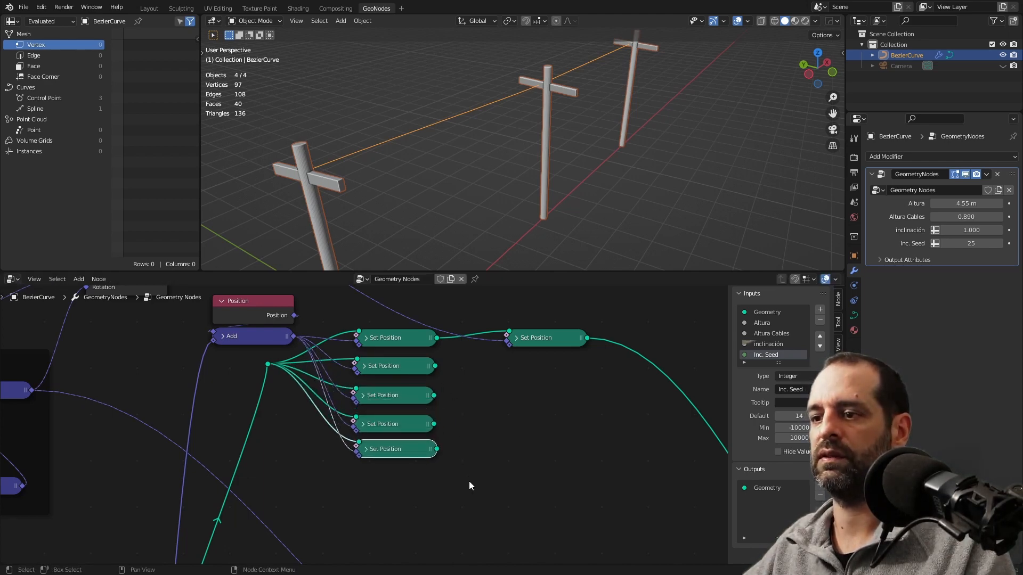
key(ctrl+shift+d)
click(472, 504)
Set the Y offset of the second Set Position node in the column to 0.4 m and collapse the node
middle_drag(512, 462, 534, 433)
scroll(431, 362, up, 3)
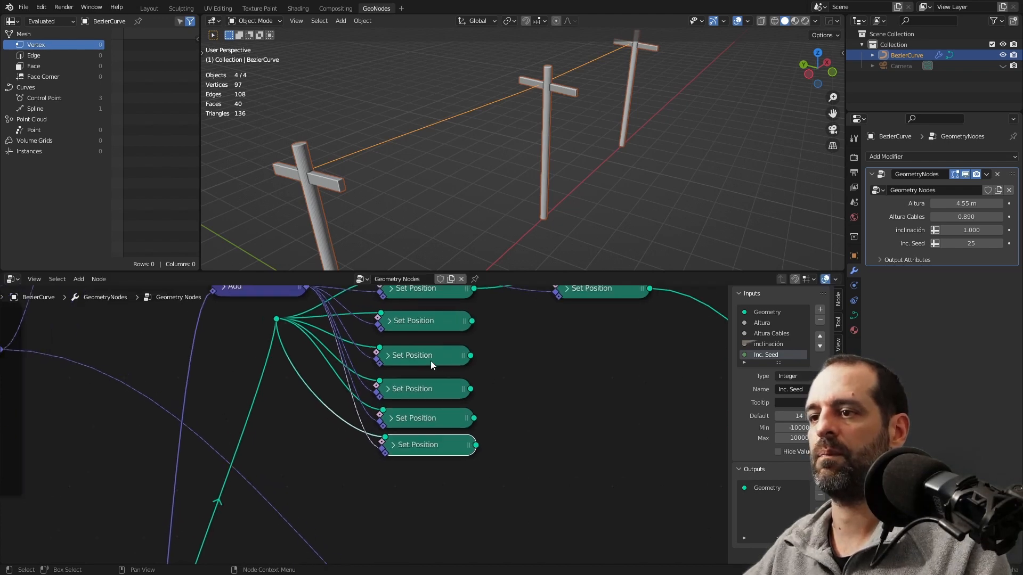
click(390, 313)
click(442, 430)
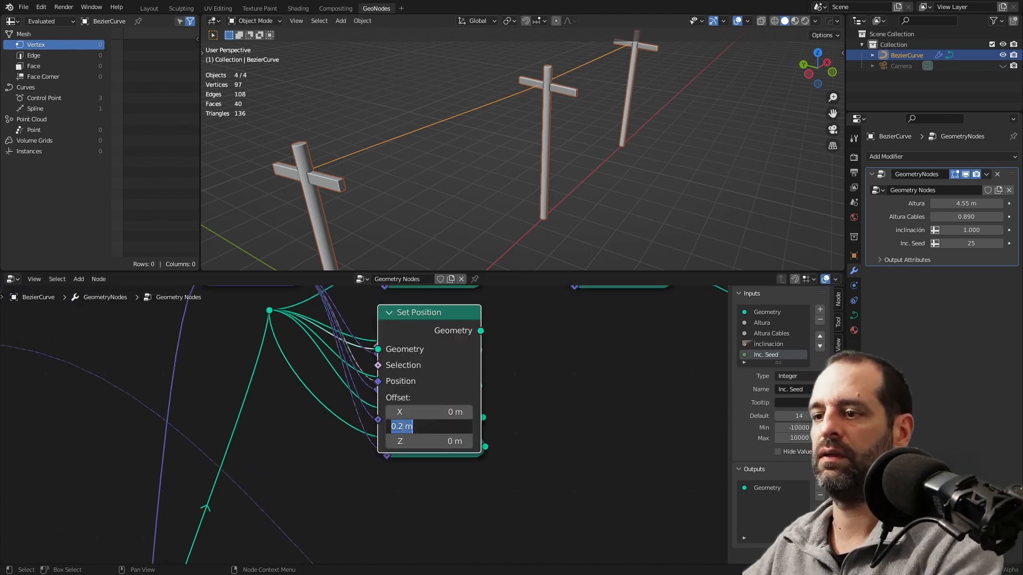
click(400, 427)
drag(402, 427, 398, 427)
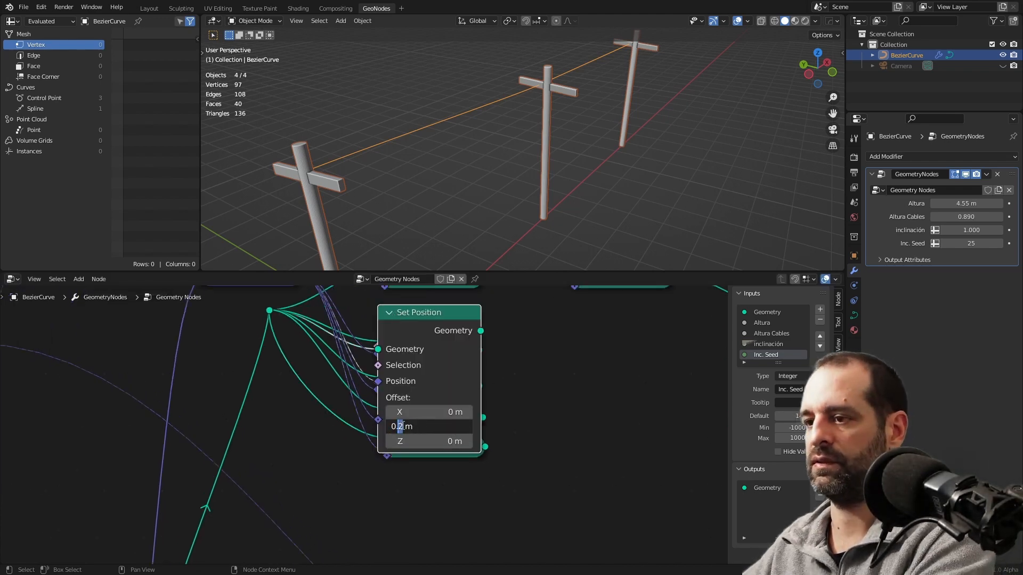
text(4)
key(Return)
click(390, 312)
Set the Y offset of the third Set Position node to 0.6 m and of the fourth to -0.2 m
click(390, 350)
click(399, 463)
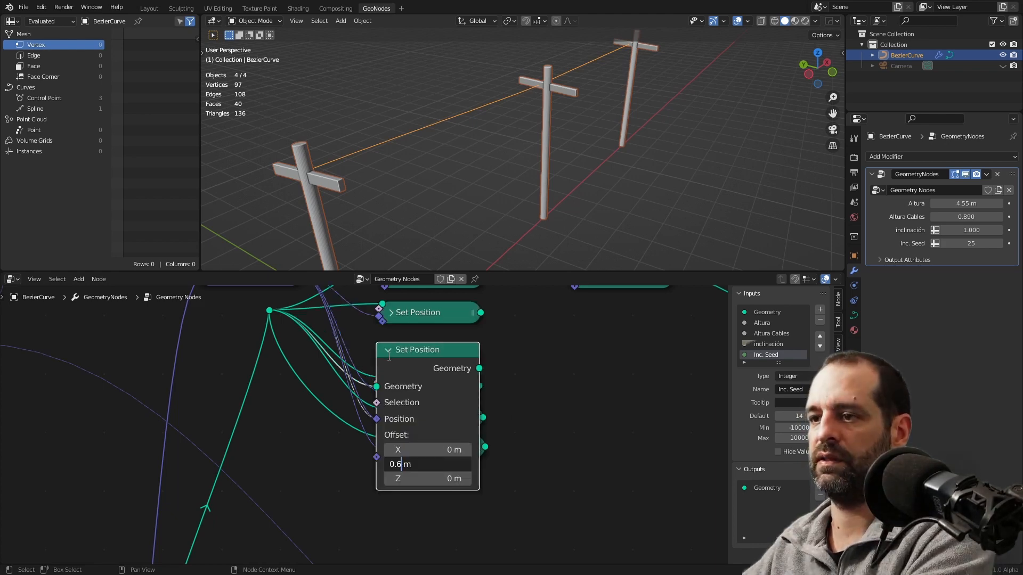
key(Return)
click(389, 352)
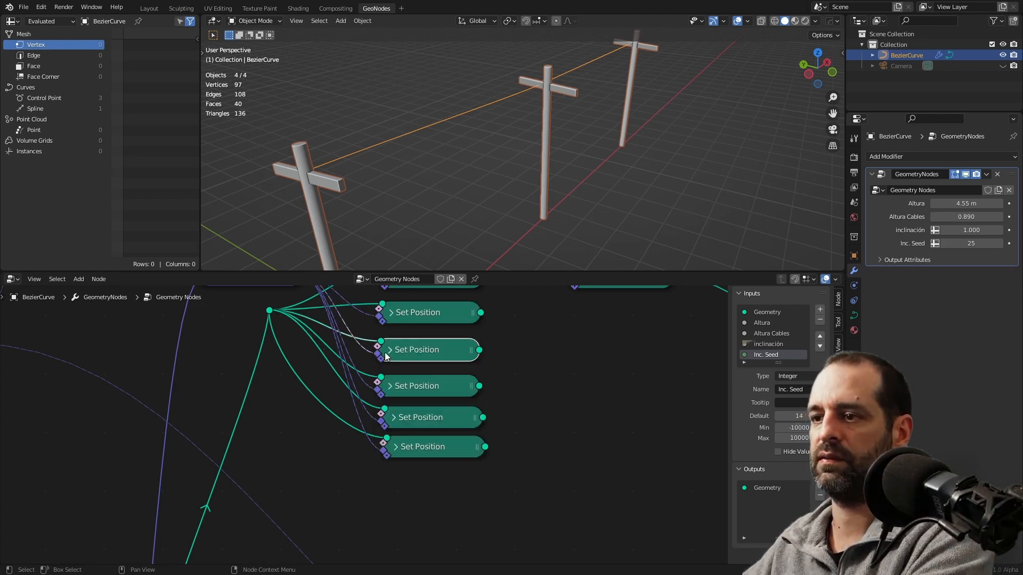
click(389, 386)
click(388, 500)
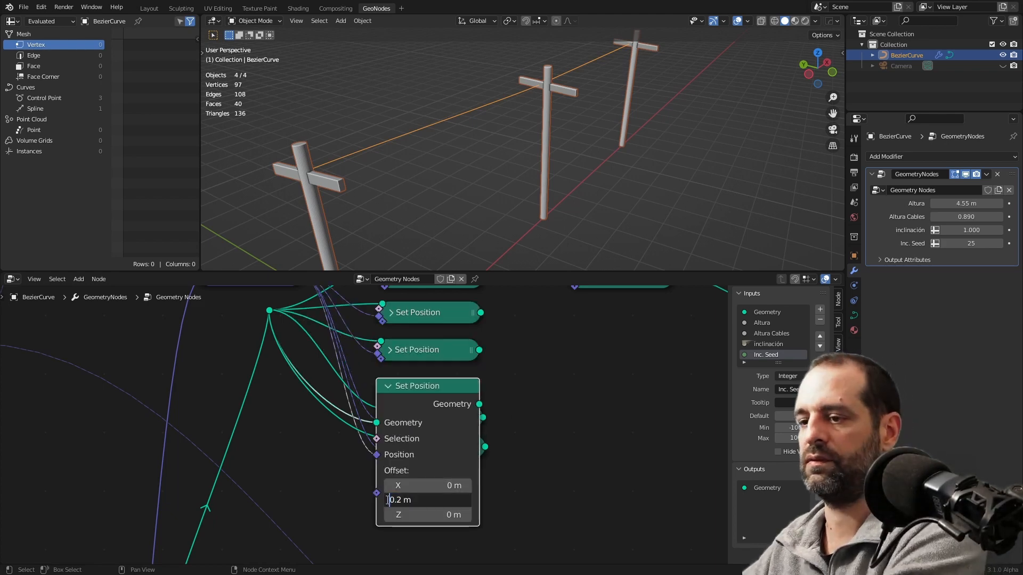
text(-)
key(Return)
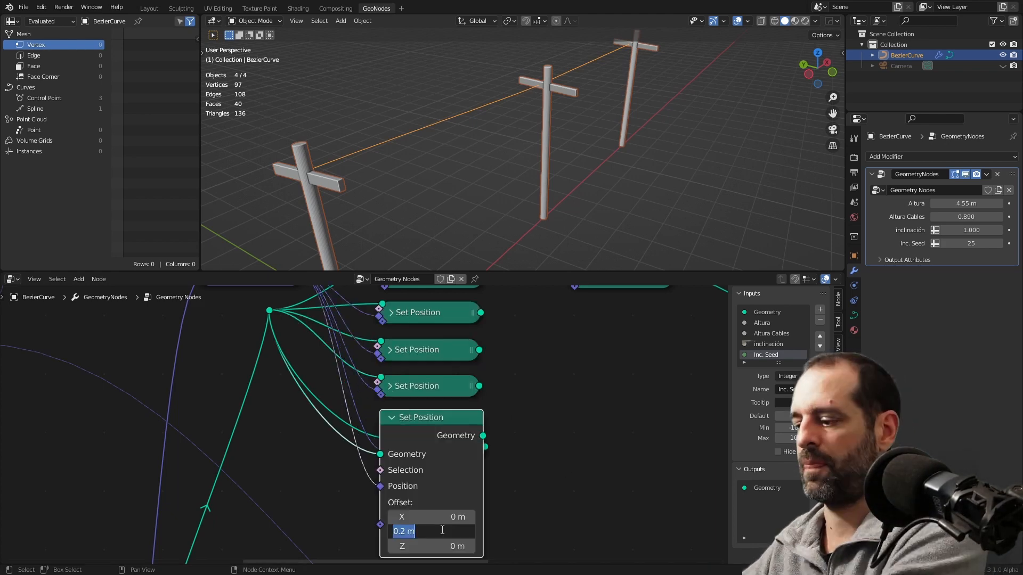
Edit the Y offsets of the fifth and sixth Set Position nodes in the column and collapse them
text(0.2)
key(Return)
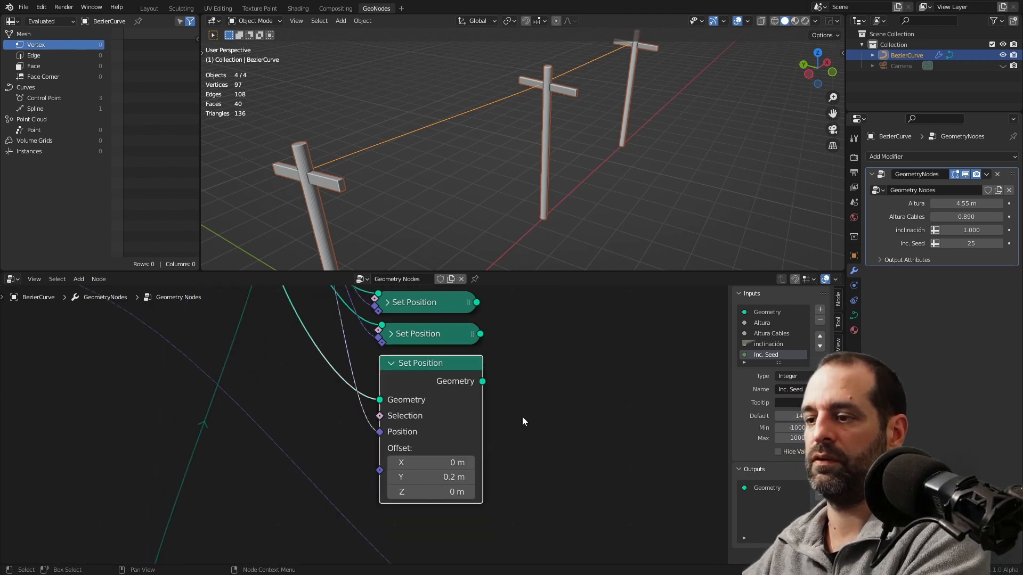
click(452, 477)
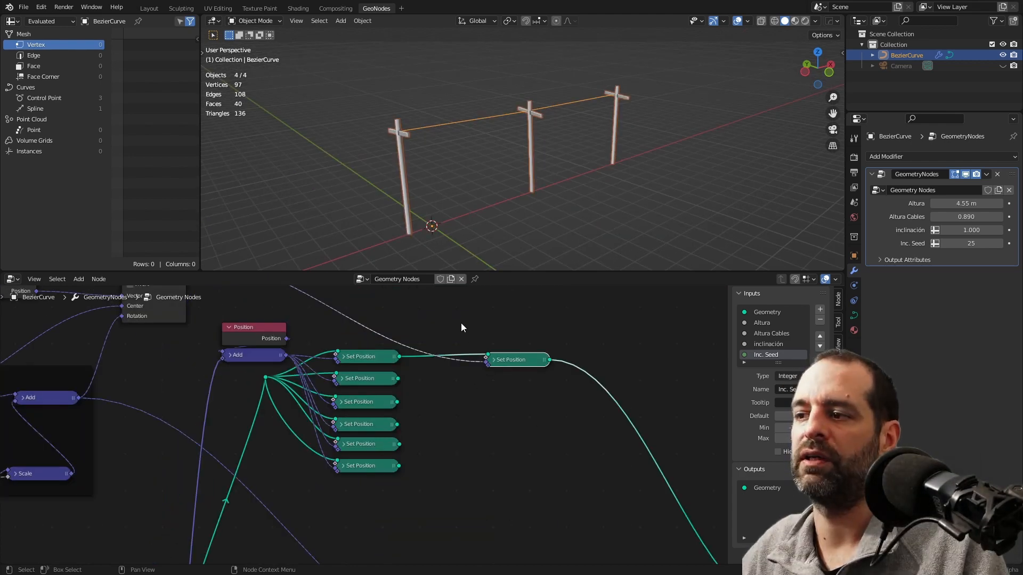
Duplicate the rotated-position Set Position node five times with its input links kept, stacking the copies in a second column
key(shift+d)
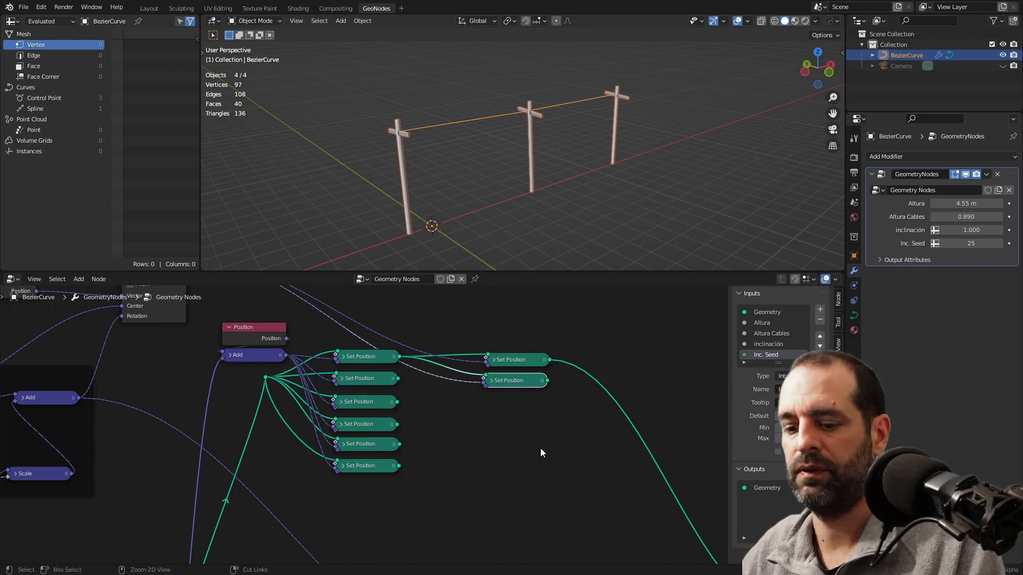
click(541, 472)
key(ctrl+shift+d)
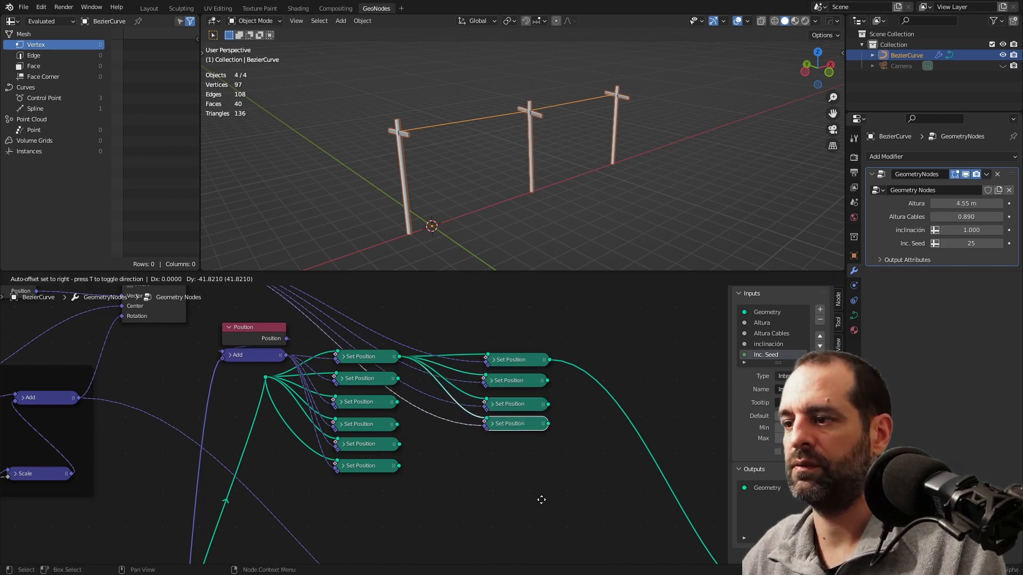
click(541, 500)
key(ctrl+shift+d)
click(543, 521)
key(ctrl+shift+d)
click(546, 545)
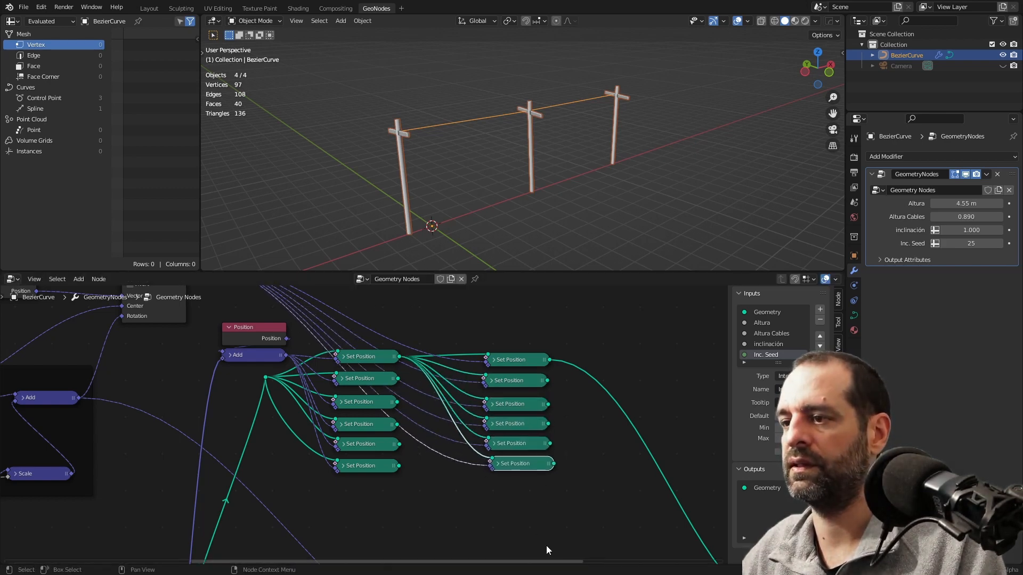
Cut the surplus geometry links between the columns and connect each offset Set Position node to its counterpart in the second column
scroll(442, 400, up, 1)
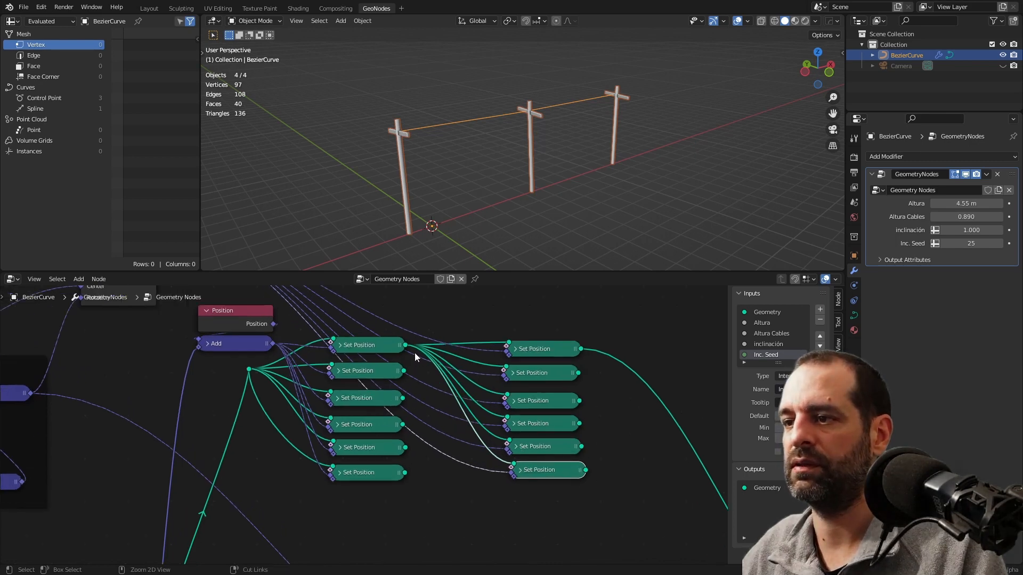
mouse_move(414, 353)
ctrl+right_down()
mouse_move(448, 350)
mouse_move(459, 366)
ctrl+right_up()
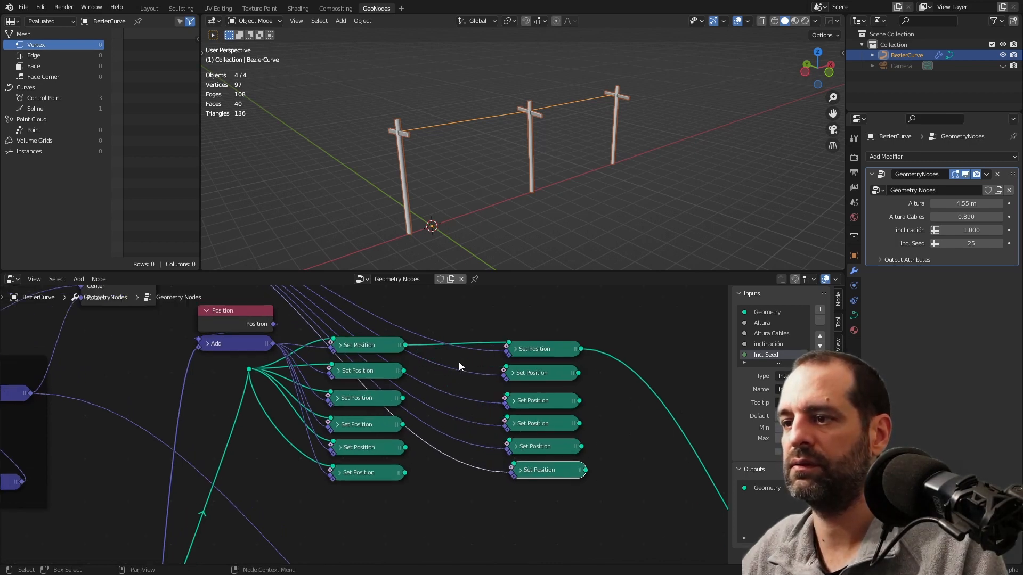
drag(404, 370, 510, 368)
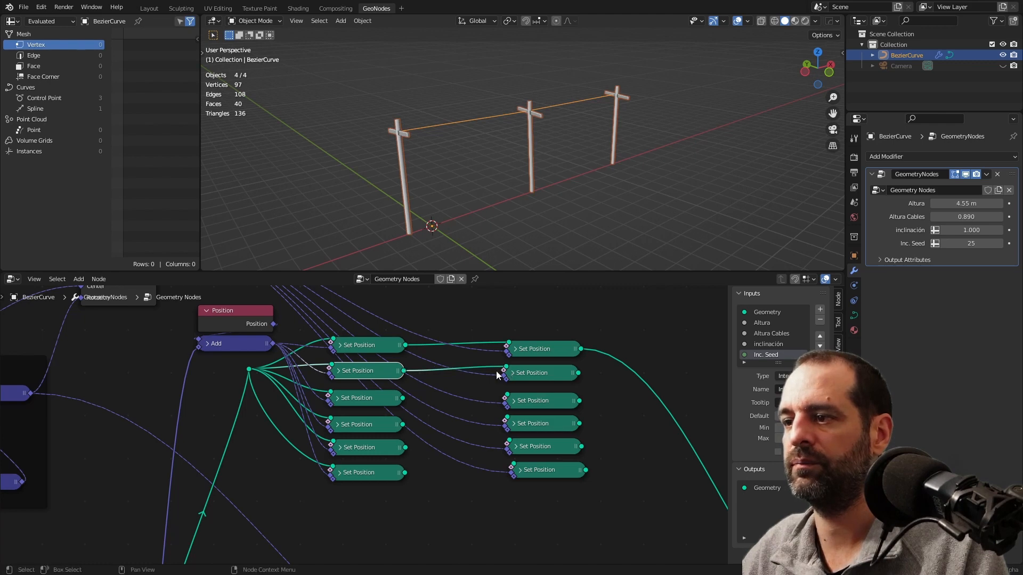
click(401, 401)
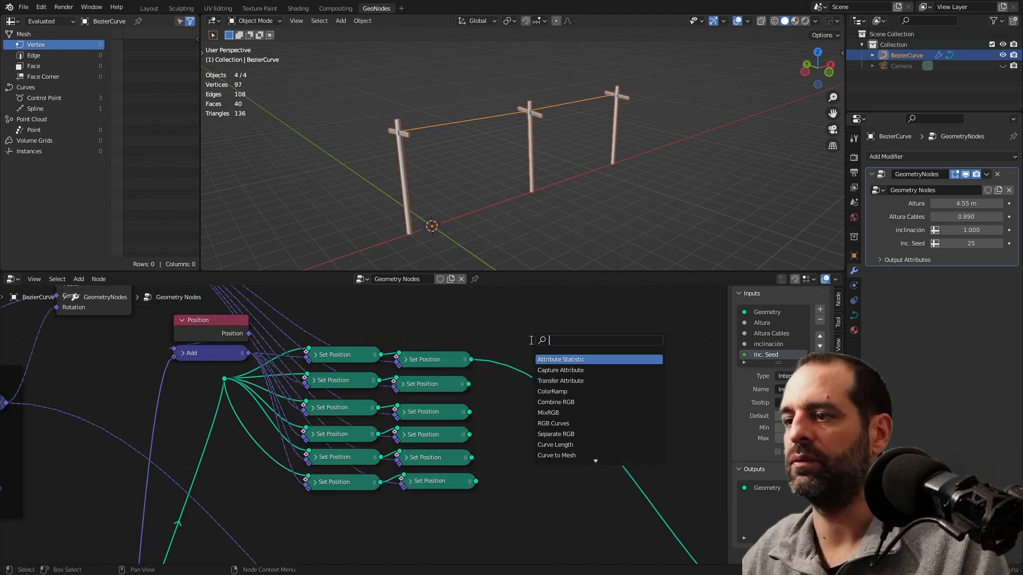
Add a Join Geometry node that merges all six Set Position branches of the second column
text(joi)
key(Return)
click(518, 399)
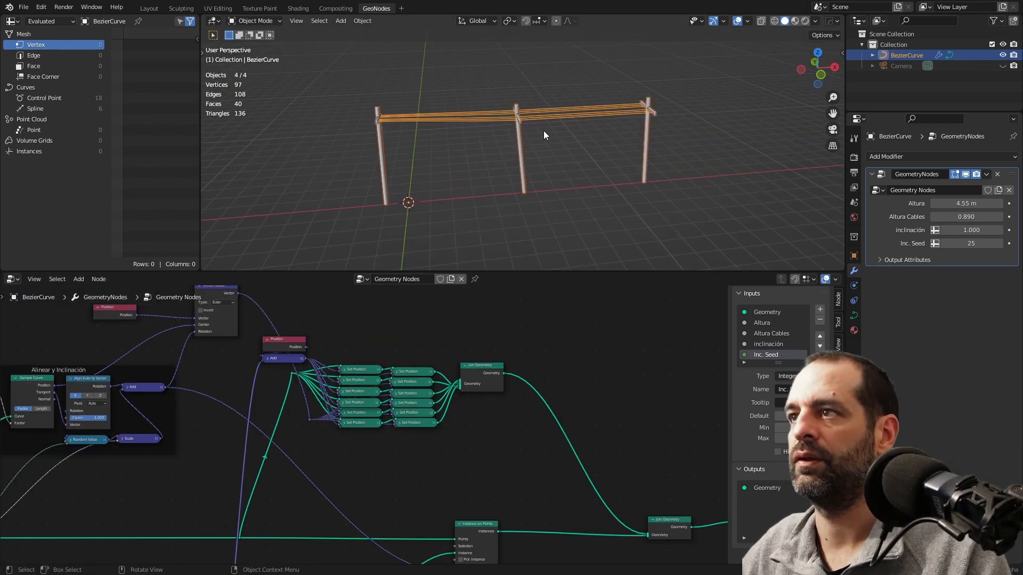
Try moving the curve's middle control point to test how the six cables follow, and cancel the move
mouse_move(544, 135)
middle_down()
mouse_move(555, 130)
mouse_move(552, 156)
middle_up()
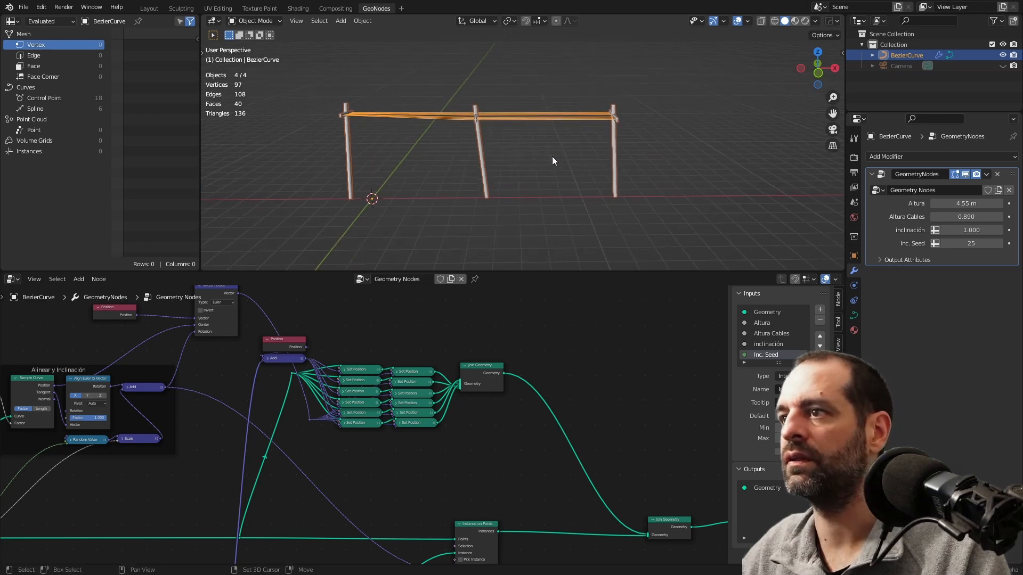
drag(455, 168, 523, 213)
key(Tab)
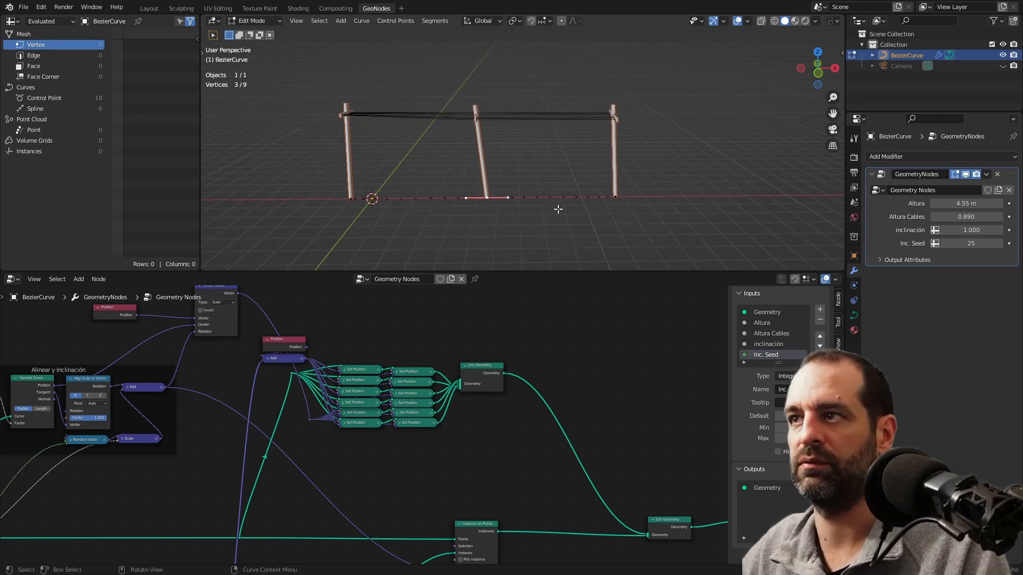
key(g)
key(Escape)
Select the curve's end control point and examine how the six cables run along the posts' crossbars
drag(581, 163, 634, 220)
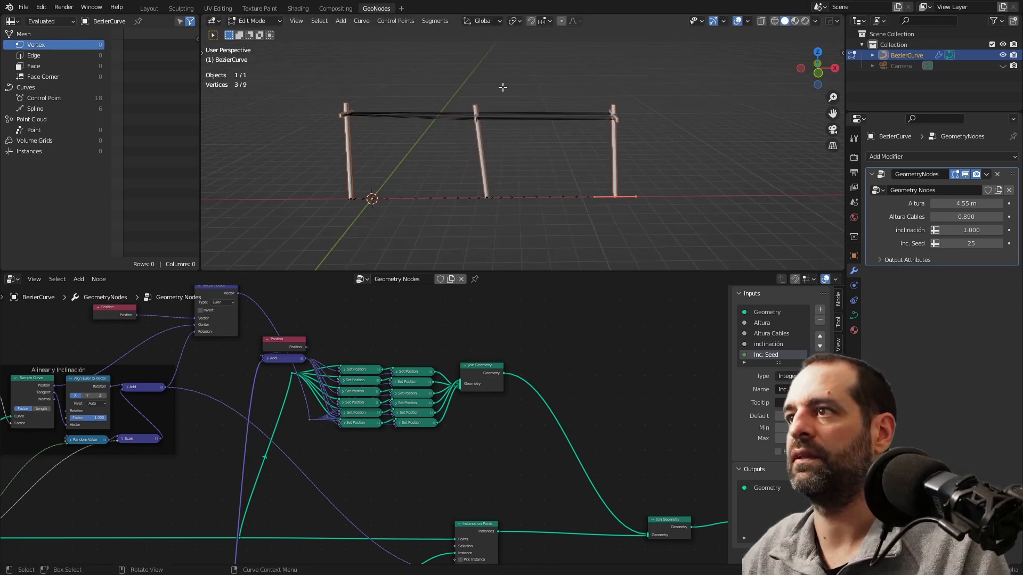
key(Tab)
scroll(462, 314, down, 2)
middle_drag(538, 192, 523, 174)
key(Tab)
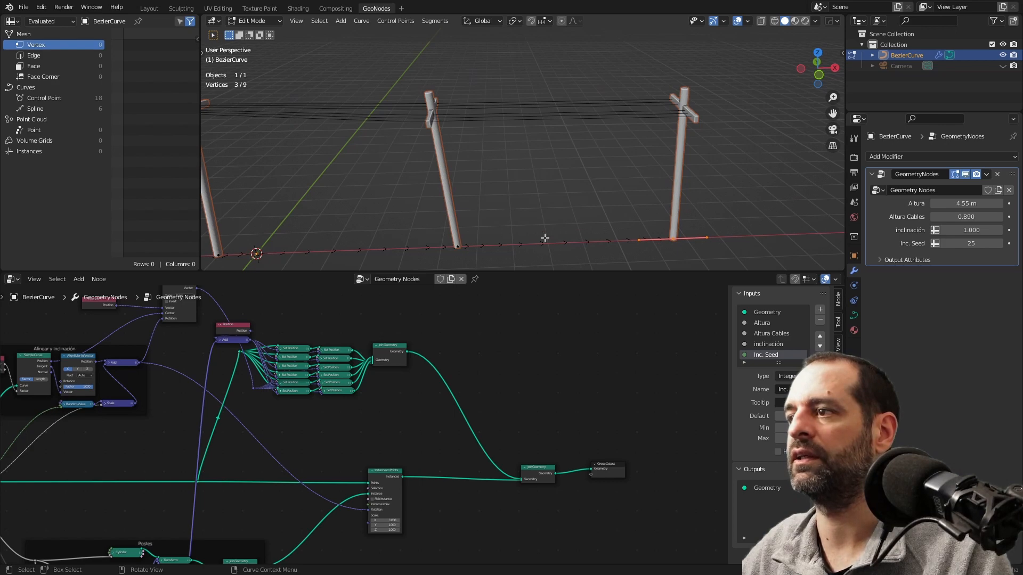
key(Tab)
key(KP_Decimal)
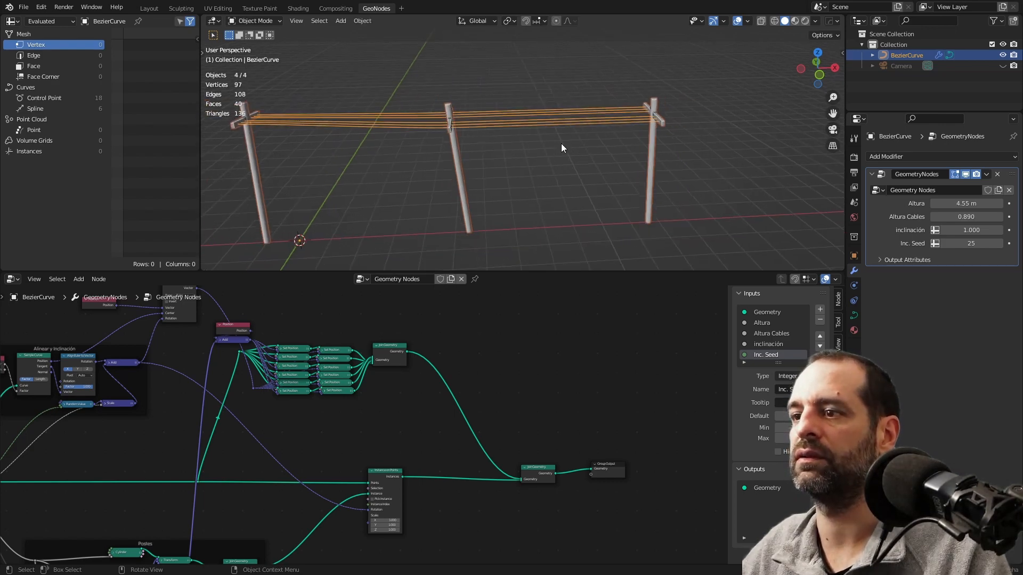
Add a Subdivide Curve node on the link after the cables' Join Geometry node
middle_drag(471, 320, 484, 336)
key(shift+a)
text(sub)
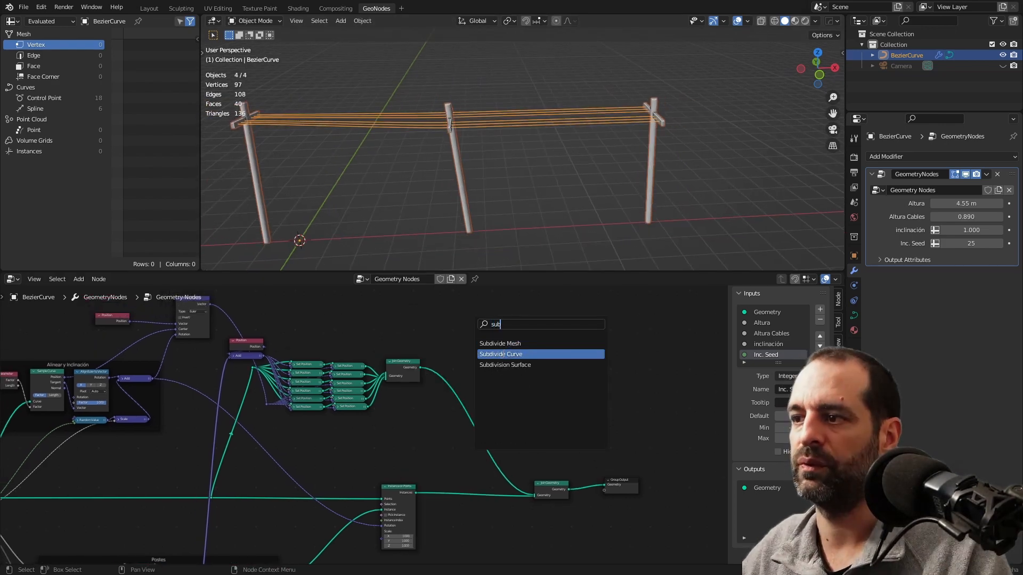
click(517, 356)
click(447, 369)
scroll(447, 368, up, 8)
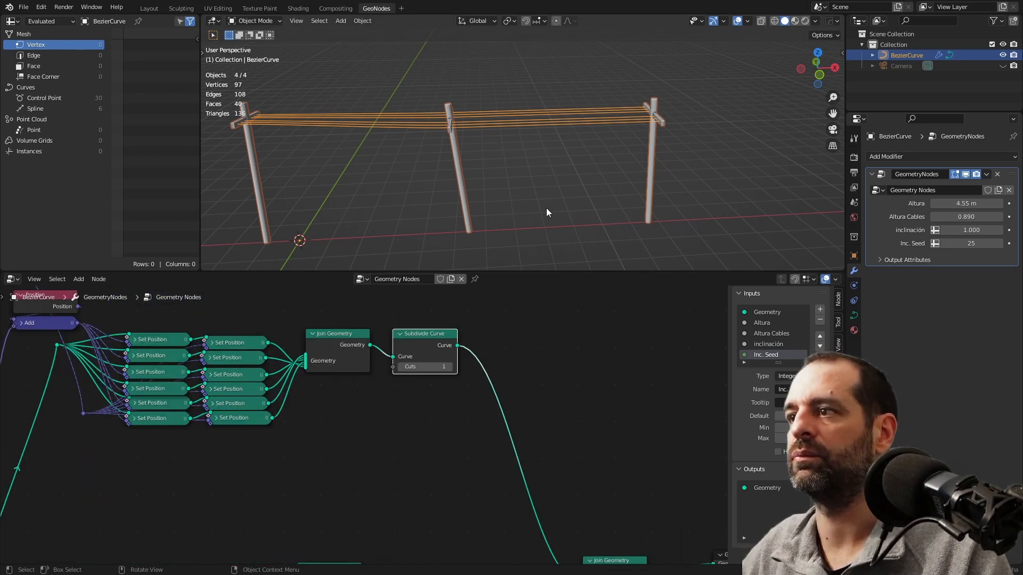
Move the final Join Geometry and Group Output nodes away from the Instance on Points node to make room
scroll(522, 376, down, 3)
middle_drag(570, 516, 468, 413)
drag(396, 380, 553, 498)
drag(532, 455, 605, 452)
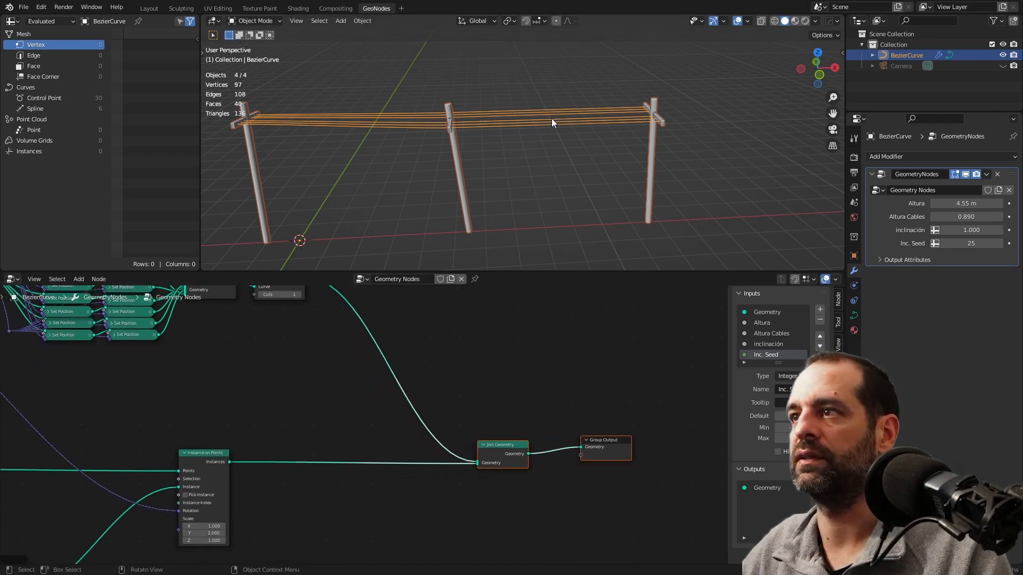
Add a Set Position node on the link between the Subdivide Curve node and the final Join Geometry node
middle_drag(418, 344, 490, 400)
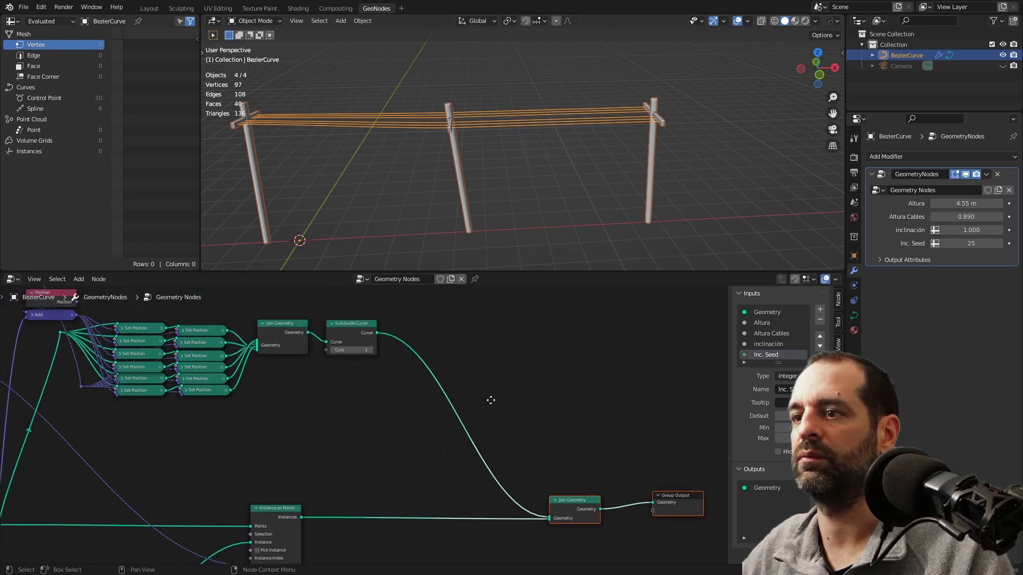
key(shift+a)
text(set)
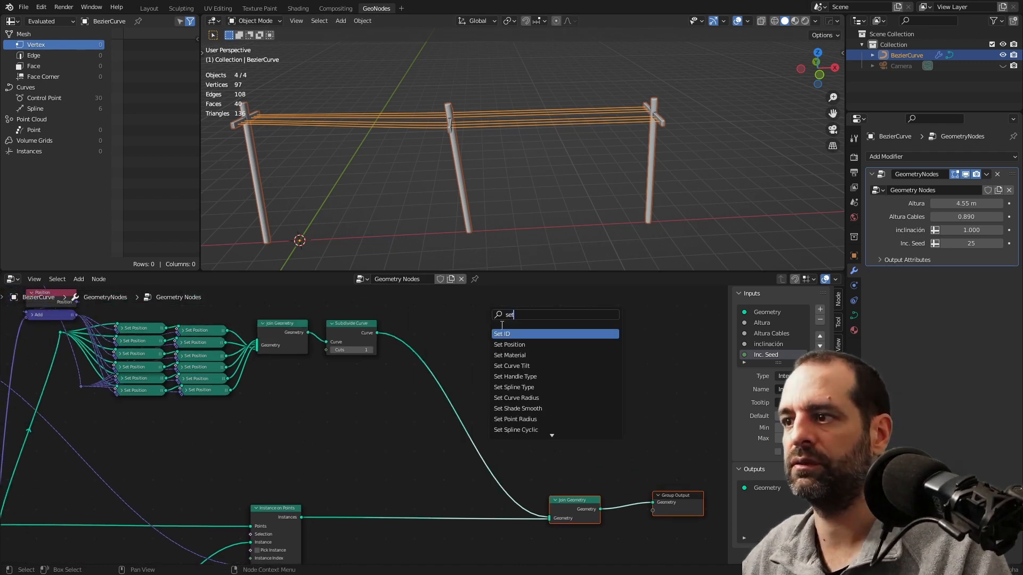
click(509, 344)
click(475, 349)
Try raising the cables with the new Set Position node's Z offset, and reset the offset to 0 m
drag(477, 384, 567, 385)
click(476, 384)
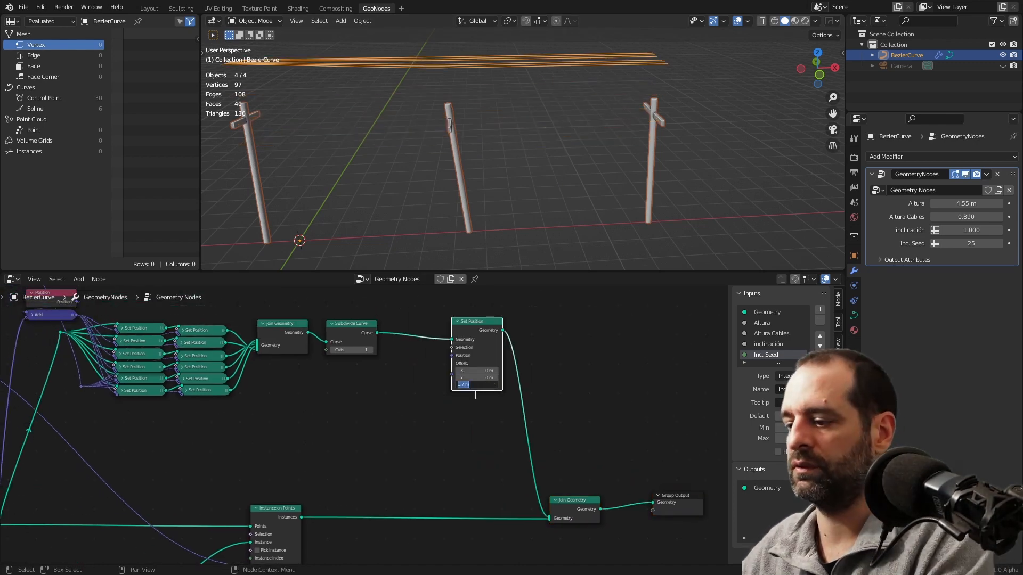
key(Return)
Space out the Subdivide Curve, Set Position, final Join Geometry and Group Output nodes, leaving a gap after Subdivide Curve
drag(362, 337, 390, 339)
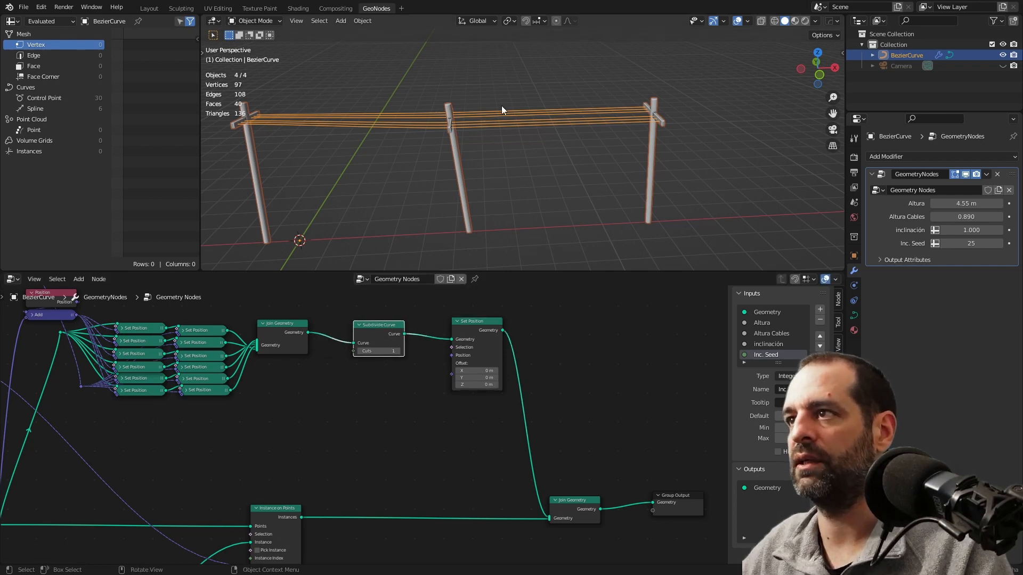
middle_drag(557, 437, 520, 356)
drag(533, 418, 630, 418)
middle_drag(484, 351, 474, 456)
drag(426, 346, 506, 345)
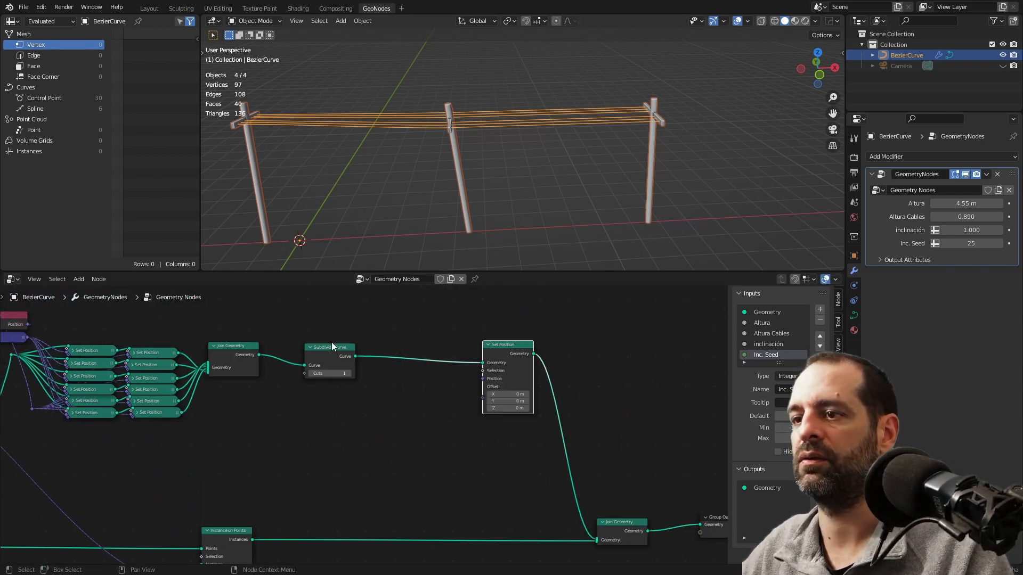
Move the Subdivide Curve node closer to the last Set Position node
drag(332, 342, 417, 345)
drag(342, 349, 389, 350)
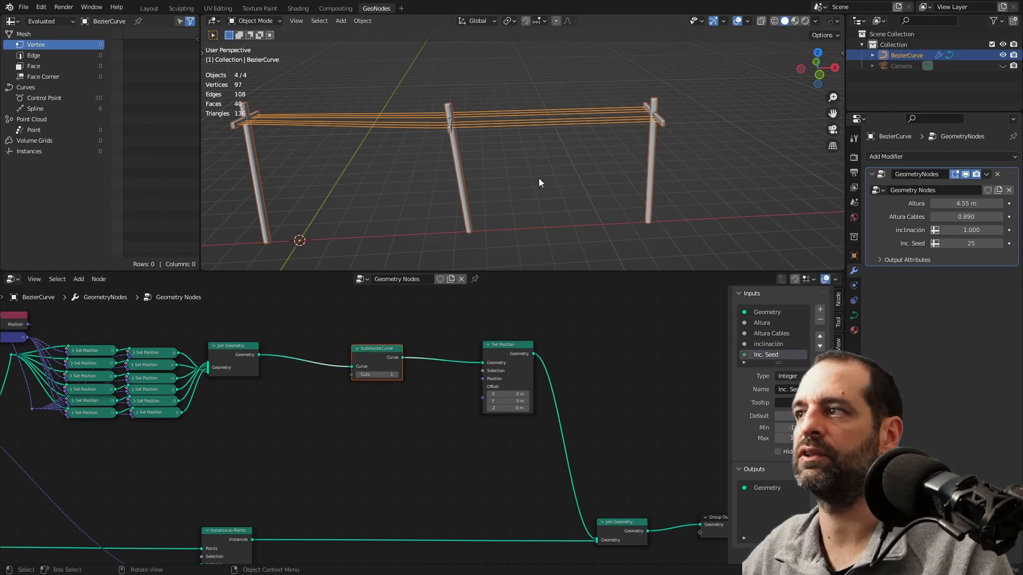
middle_drag(558, 137, 428, 122)
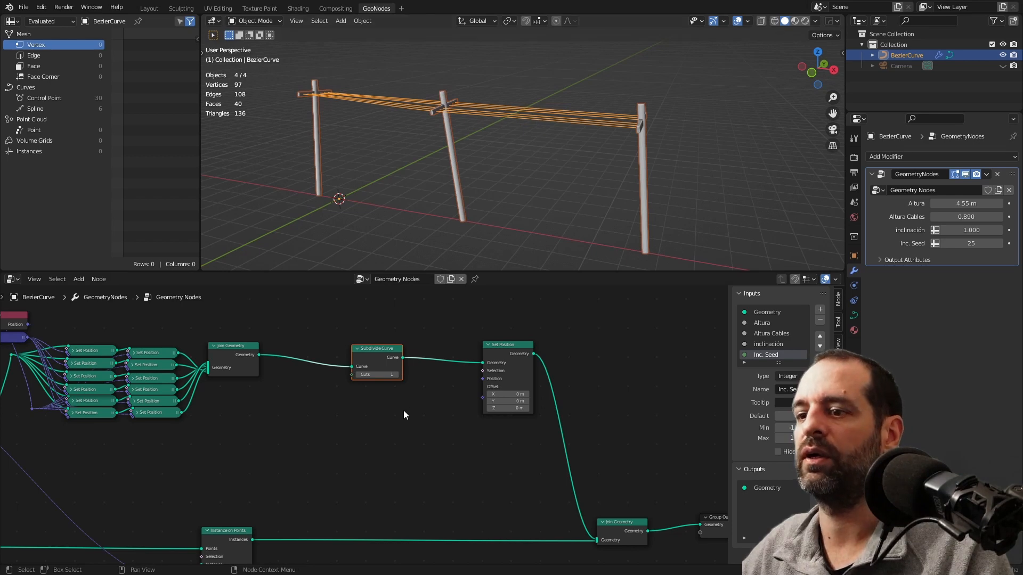
Add a Geometry Proximity node in the free space below the Subdivide Curve node
middle_drag(369, 447, 411, 372)
key(shift+a)
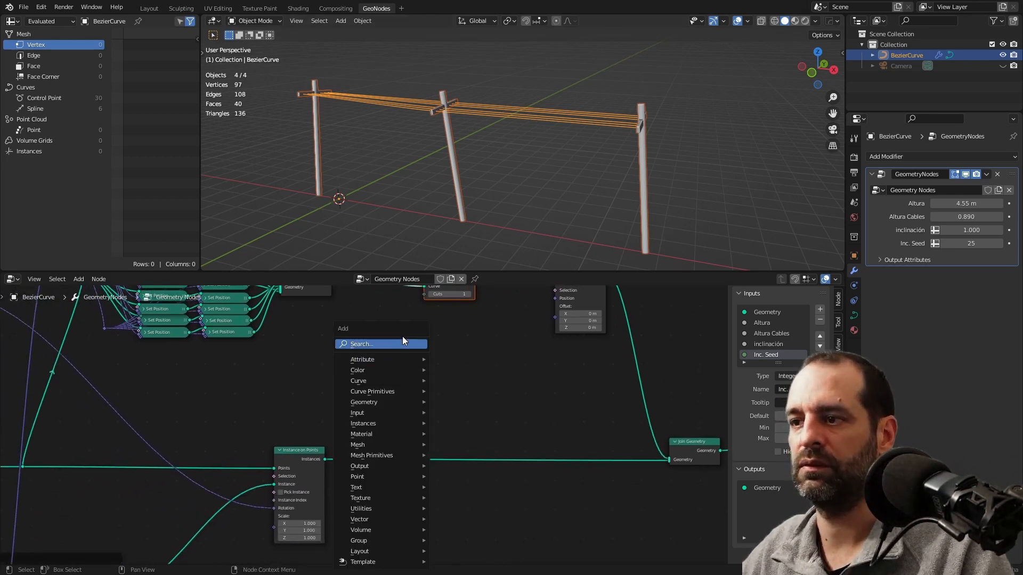
click(403, 344)
text(pr)
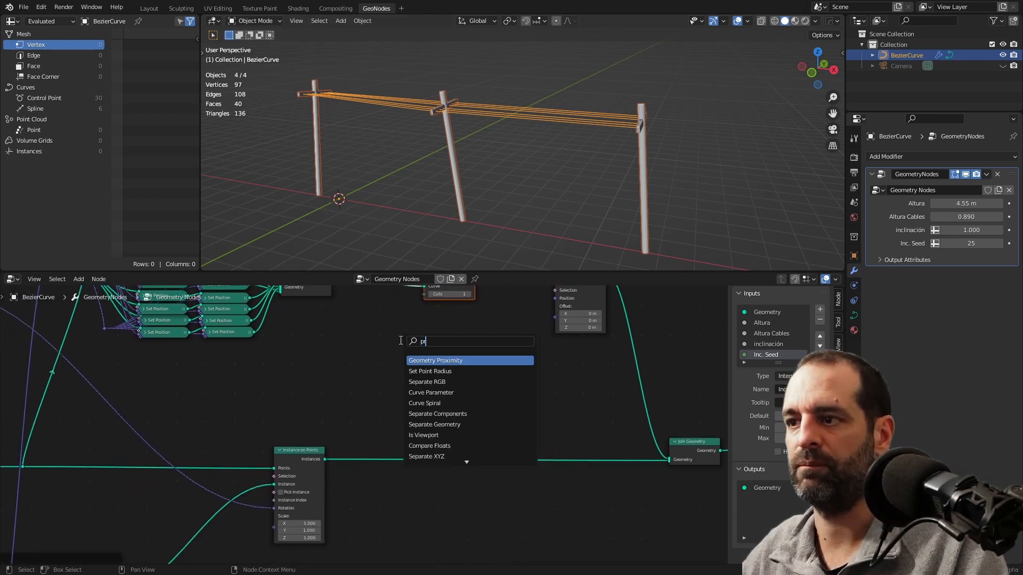
click(427, 359)
click(414, 362)
Move the Instance on Points node slightly away from the Geometry Proximity node to leave room between them
scroll(346, 373, down, 4)
middle_drag(354, 360, 362, 376)
scroll(341, 394, up, 5)
drag(310, 425, 278, 433)
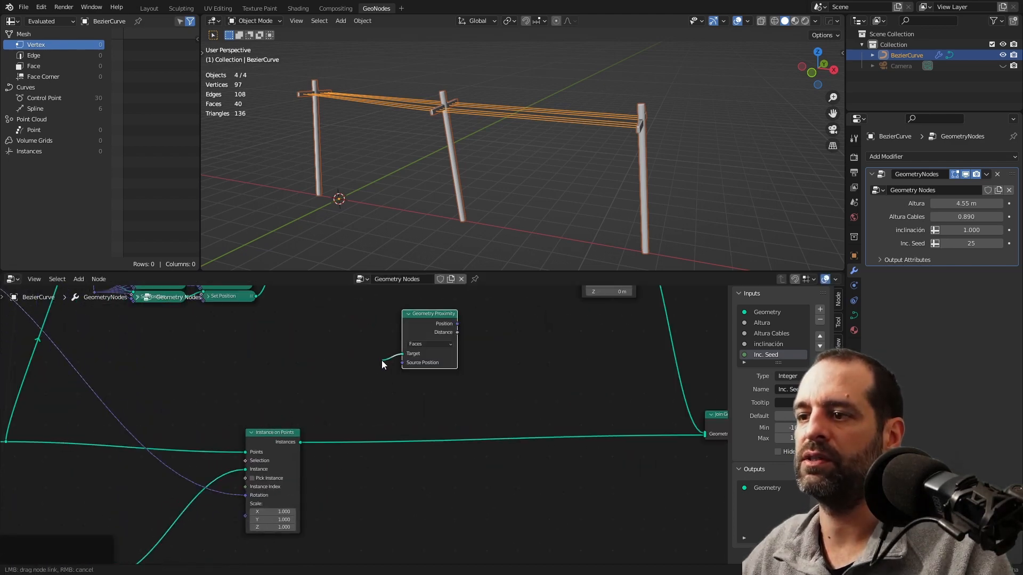
scroll(340, 438, down, 3)
scroll(234, 433, up, 2)
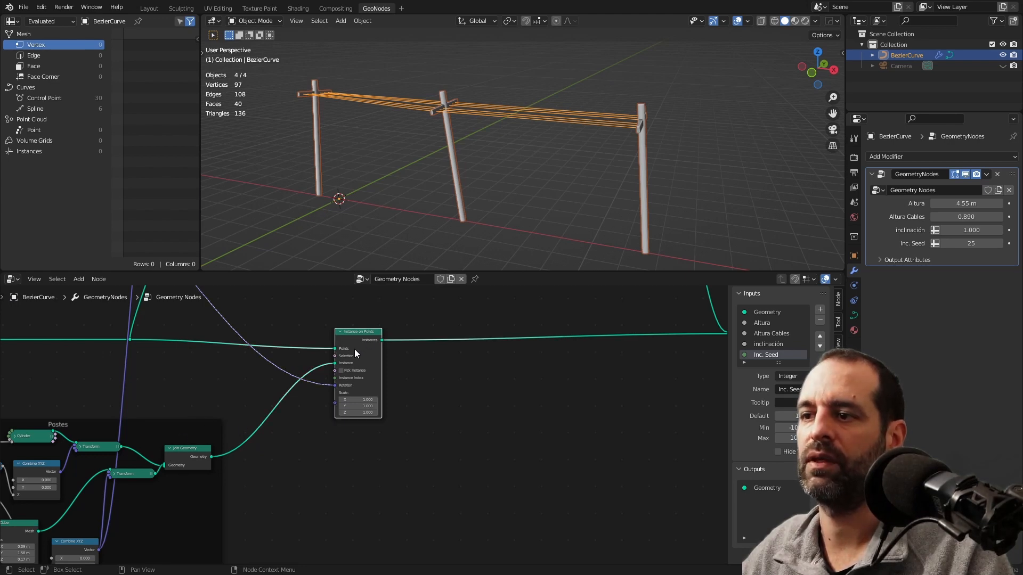
drag(370, 332, 352, 330)
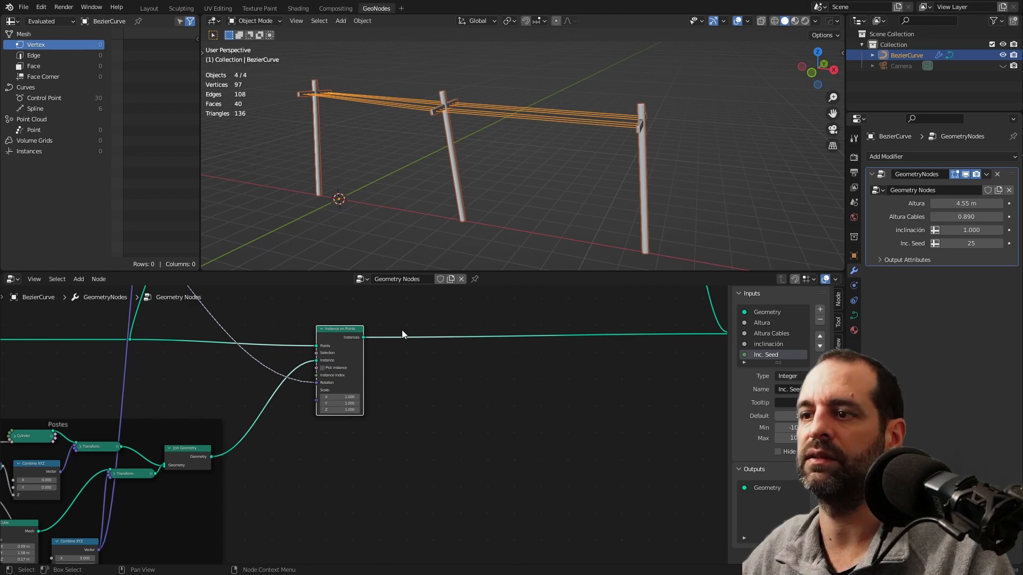
middle_drag(402, 331, 295, 434)
drag(261, 445, 293, 350)
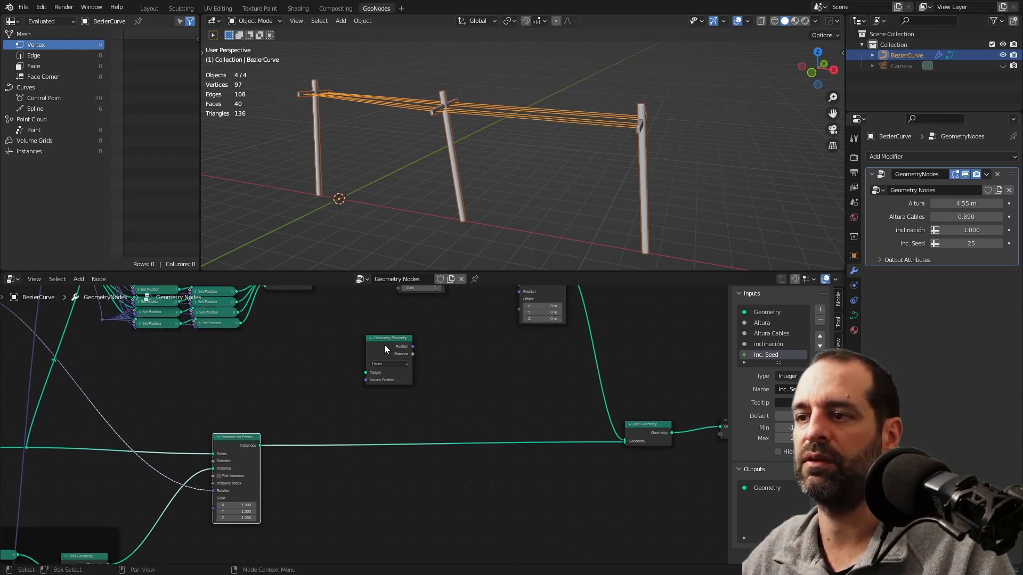
Add a Realize Instances node before Geometry Proximity and feed it the Instances output of Instance on Points
scroll(370, 341, up, 2)
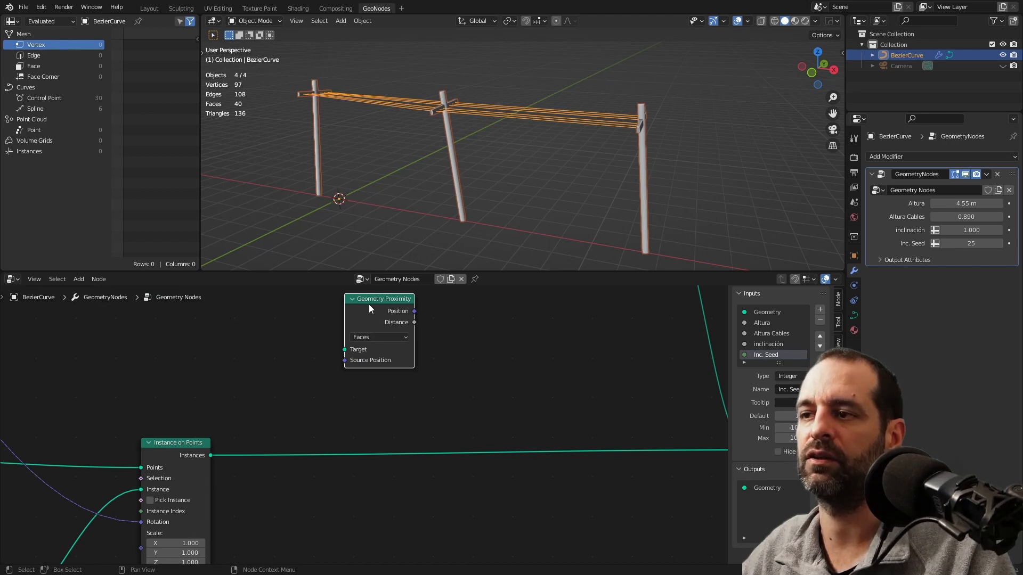
middle_drag(290, 340, 320, 372)
key(shift+a)
click(320, 340)
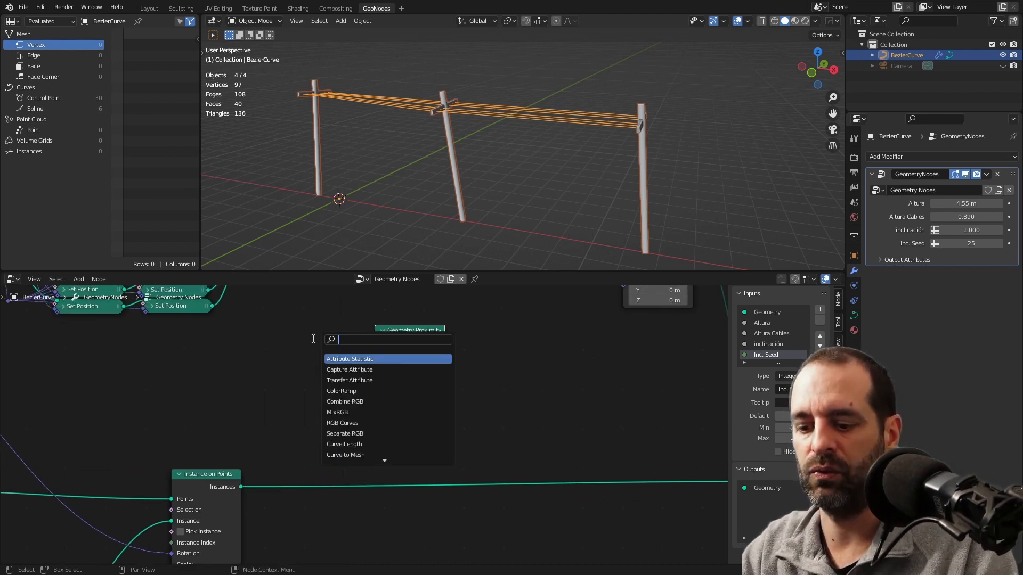
text(real)
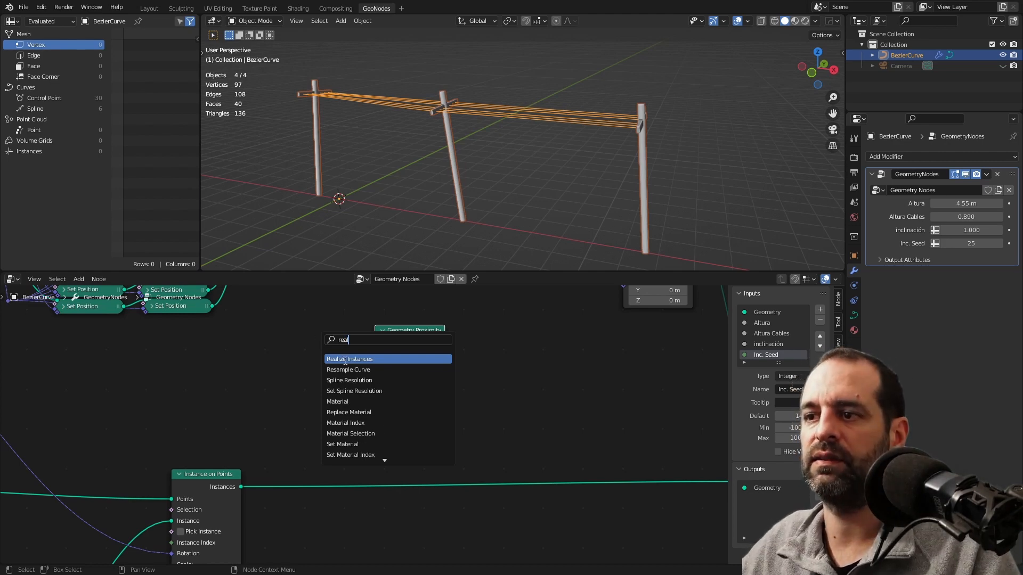
click(345, 360)
click(298, 378)
drag(241, 487, 277, 382)
Connect a Viewer node to Instance on Points and examine its instance data in the spreadsheet
ctrl+shift+click(222, 481)
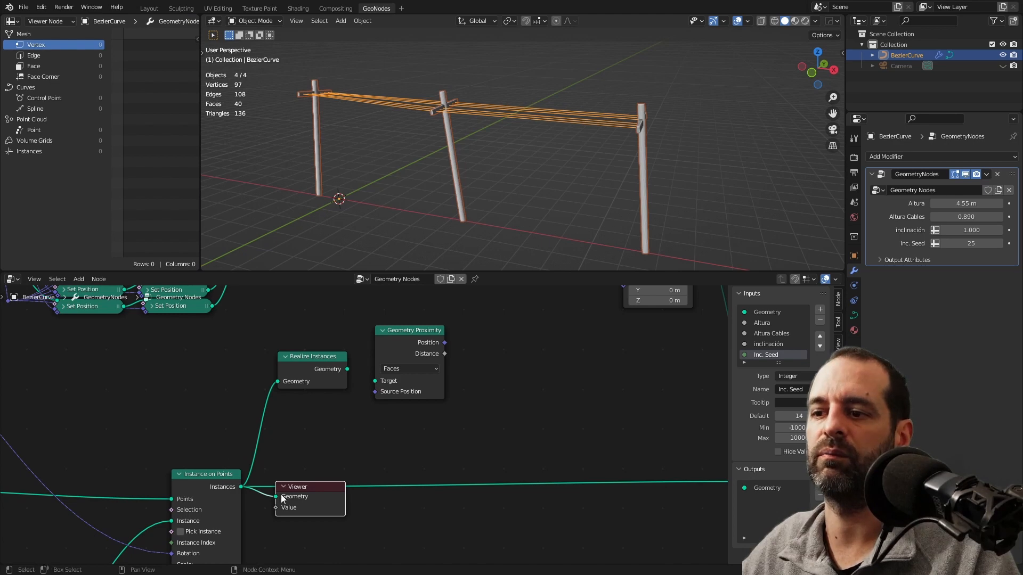
drag(303, 504, 313, 452)
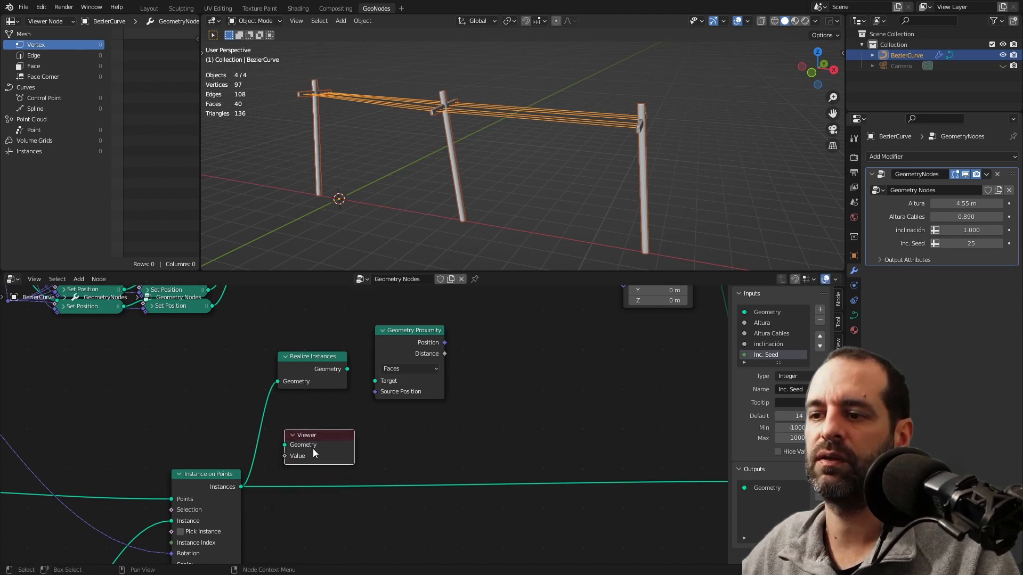
ctrl+shift+click(207, 484)
click(55, 151)
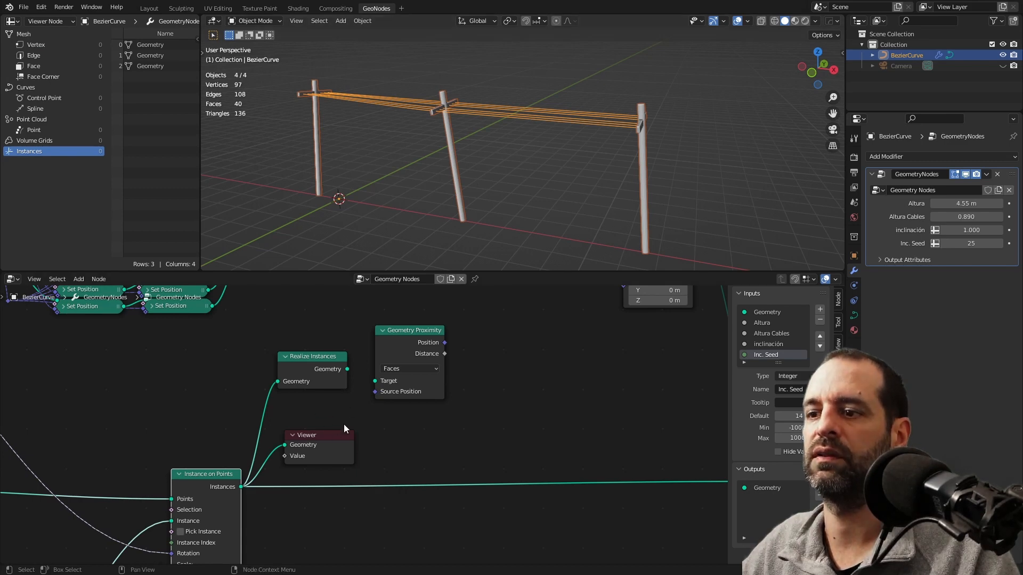
View the Realize Instances output's vertex, edge, face and face corner data through the Viewer node, and delete the Viewer
drag(316, 436, 440, 424)
drag(345, 369, 411, 436)
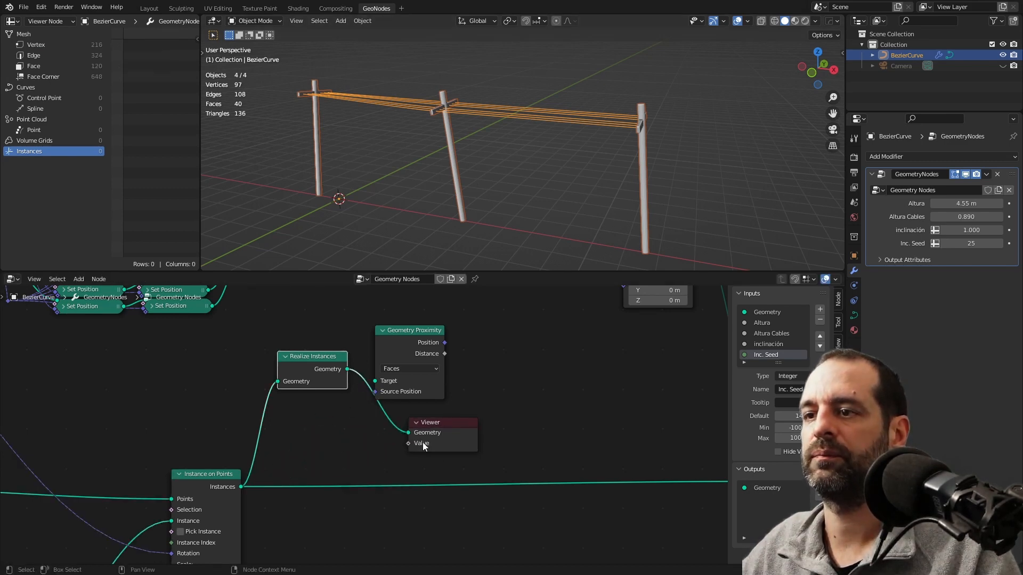
click(56, 46)
click(58, 55)
click(59, 65)
click(59, 76)
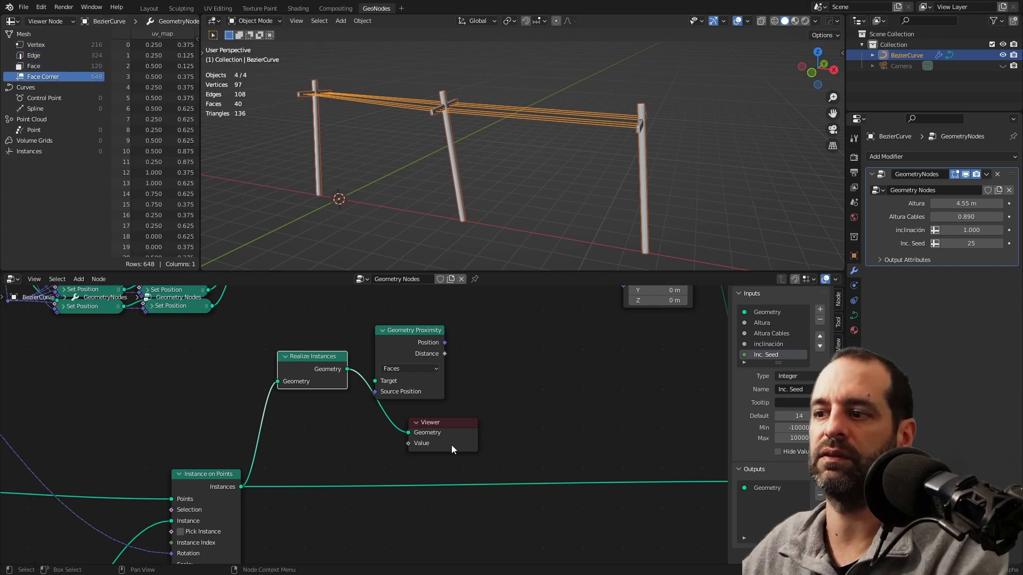
click(430, 424)
key(Delete)
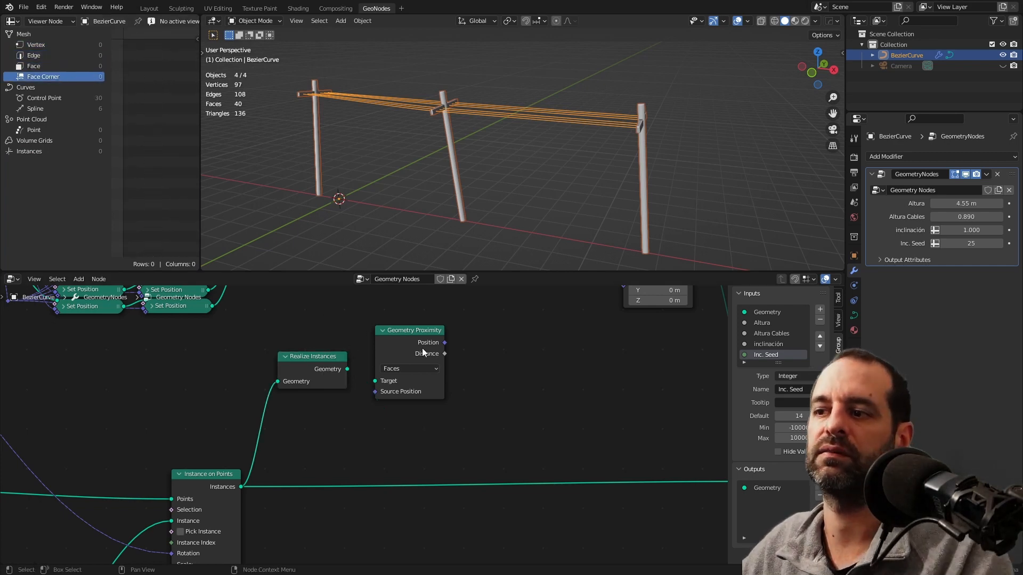
Link Realize Instances to the Target of Geometry Proximity, keeping it on Faces, and arrange the two nodes side by side
click(399, 369)
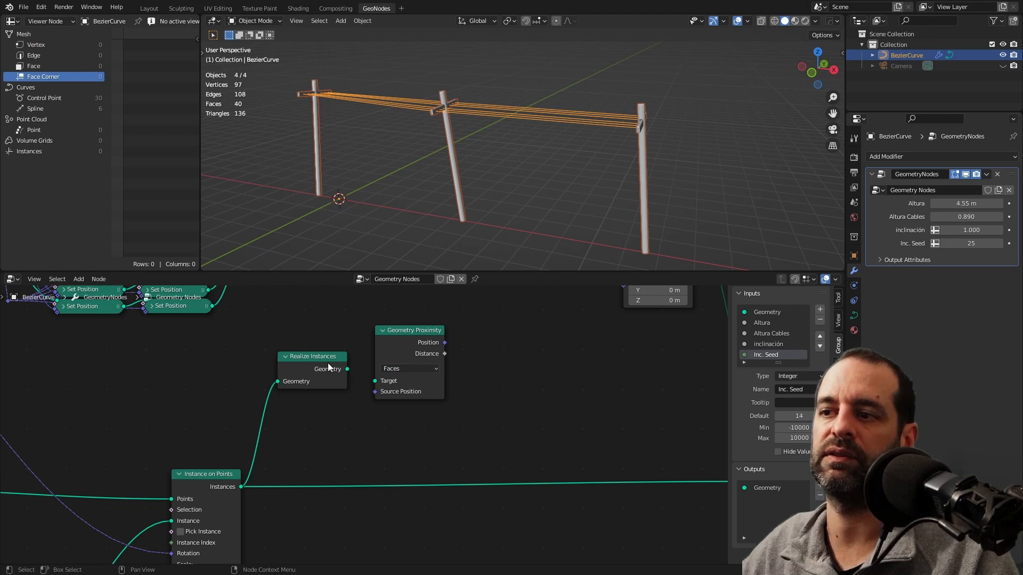
drag(329, 367, 306, 379)
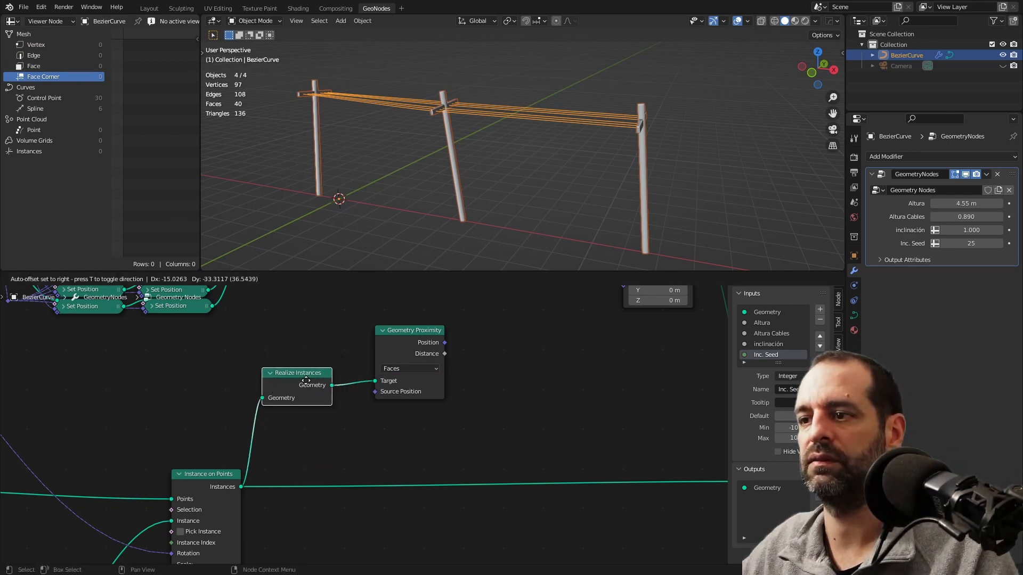
drag(406, 347, 375, 348)
drag(304, 384, 299, 395)
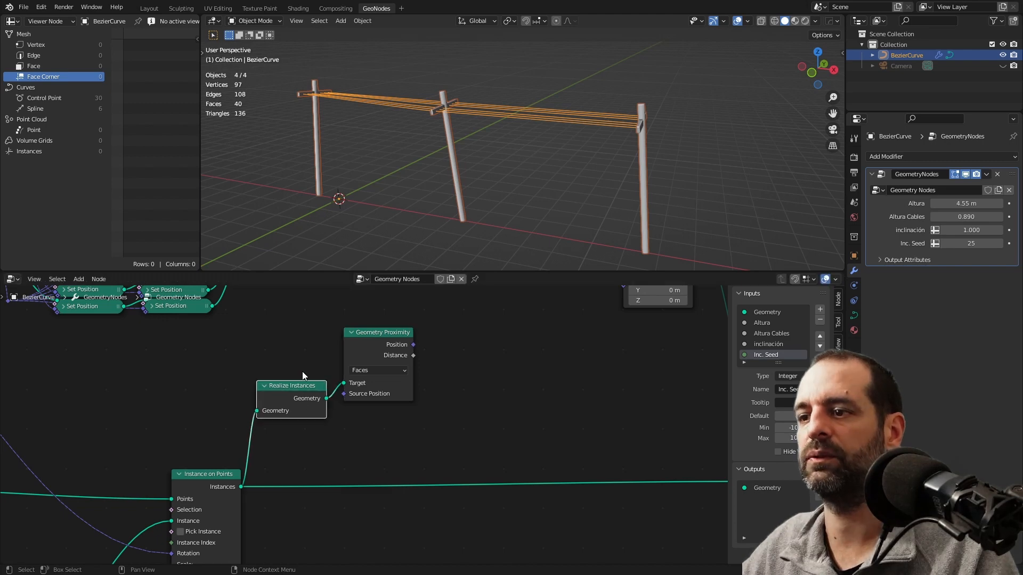
scroll(363, 369, down, 4)
drag(363, 369, 367, 391)
scroll(352, 395, up, 6)
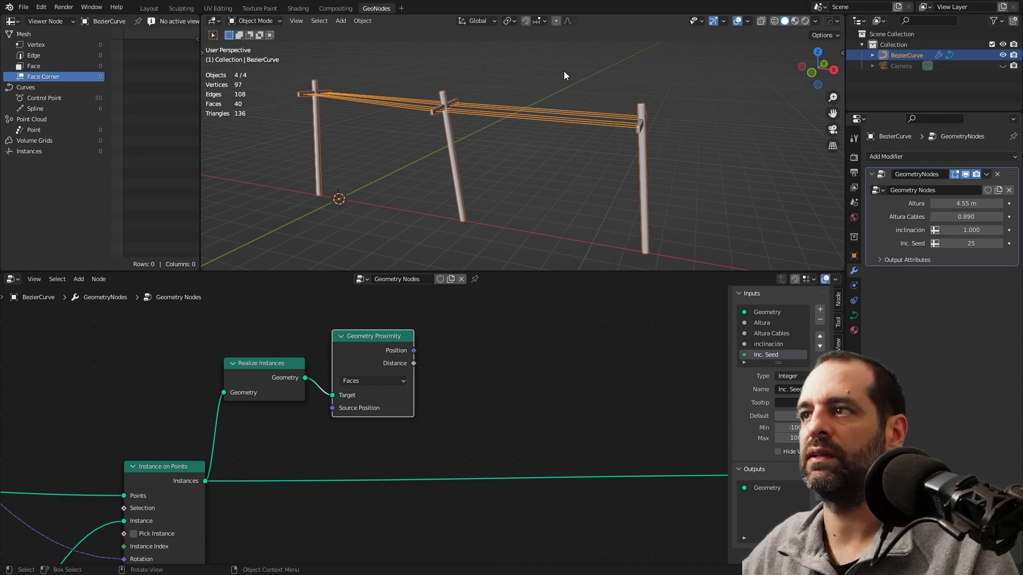
Feed the proximity Distance into a Greater Than math node with threshold 0.100, and link its Value to the last Set Position node's Selection
middle_drag(498, 95, 486, 117)
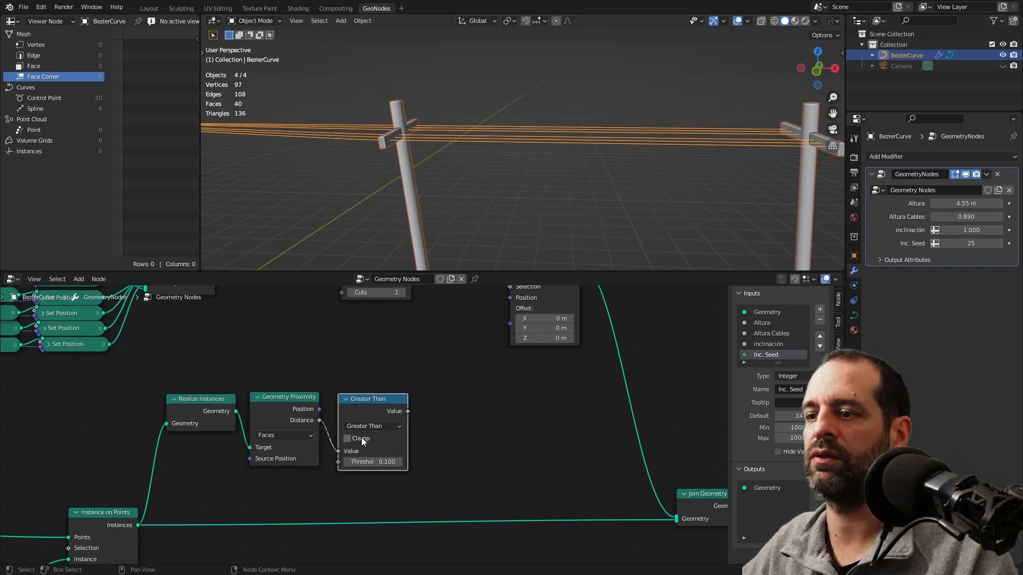
scroll(361, 437, up, 2)
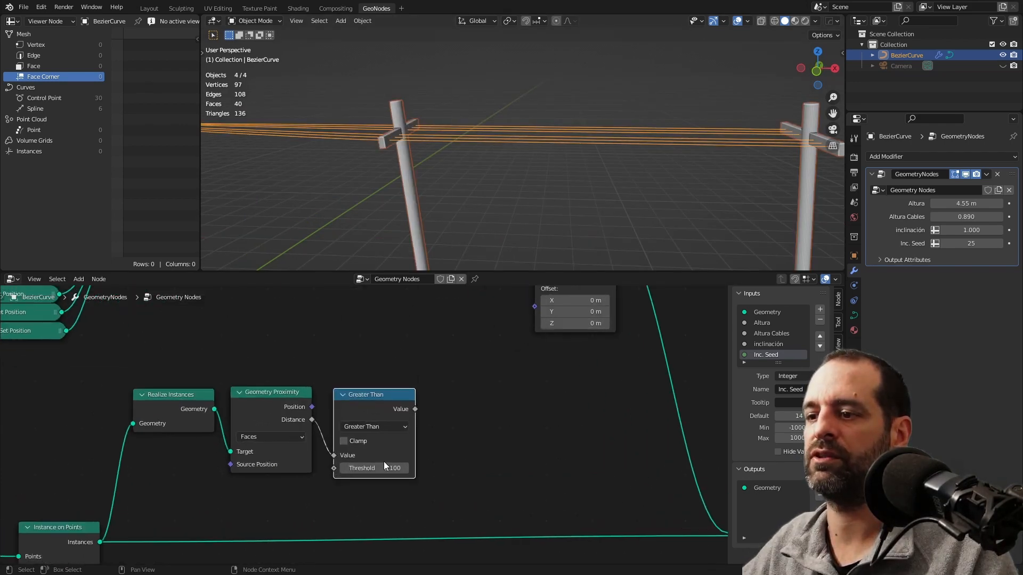
middle_drag(412, 170, 431, 122)
middle_drag(400, 114, 407, 126)
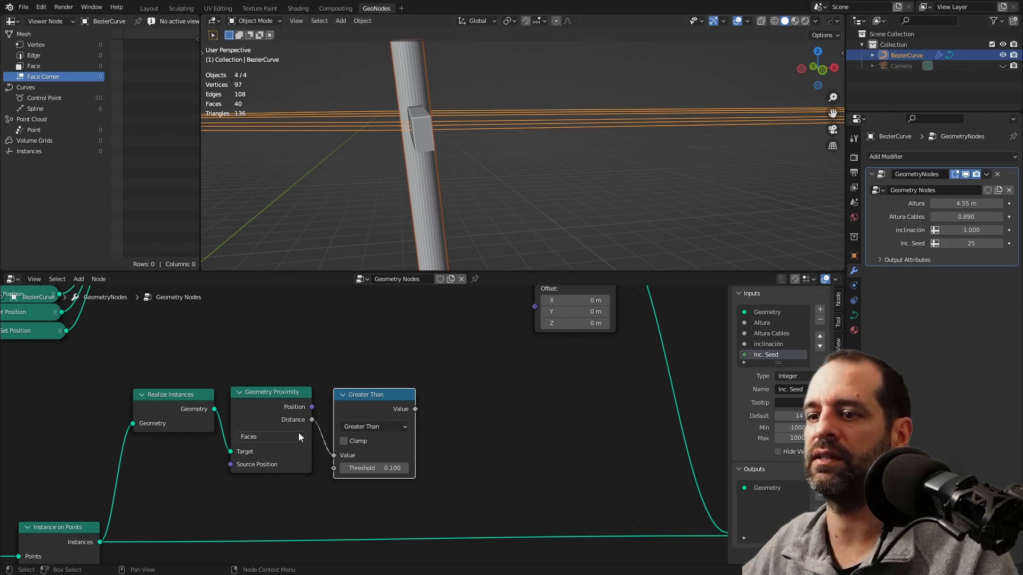
middle_drag(395, 142, 392, 115)
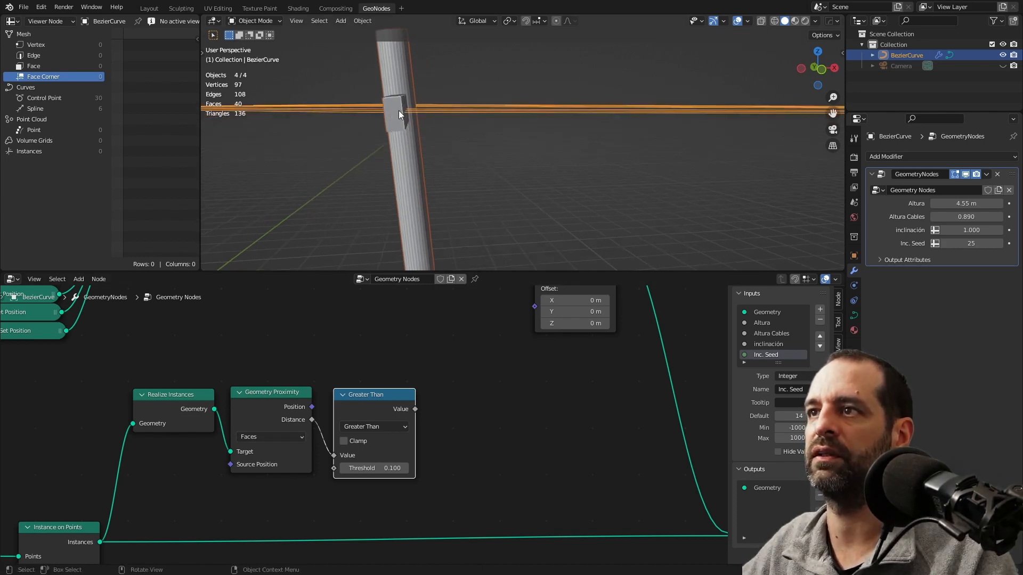
middle_drag(433, 437, 415, 436)
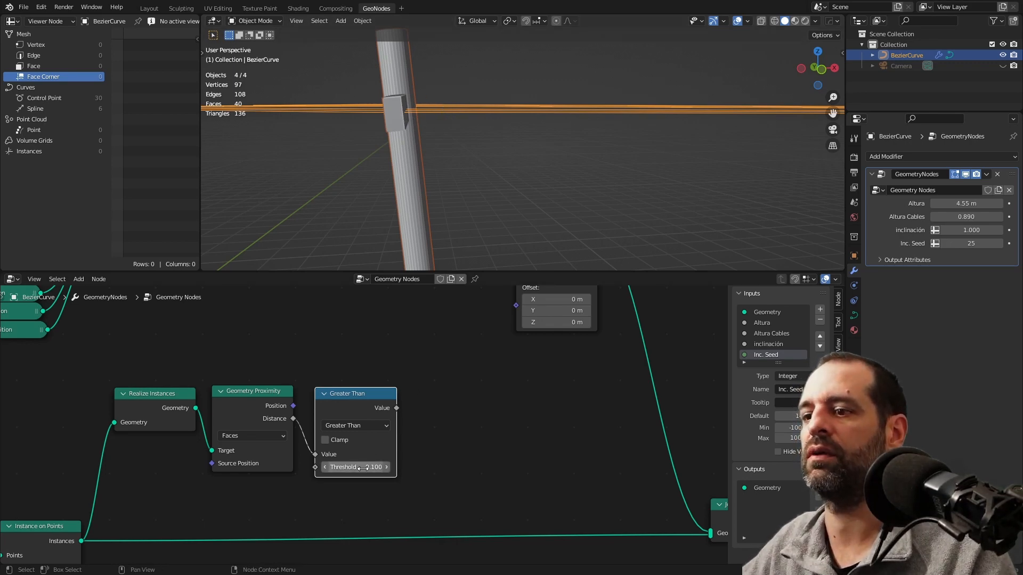
scroll(334, 436, down, 1)
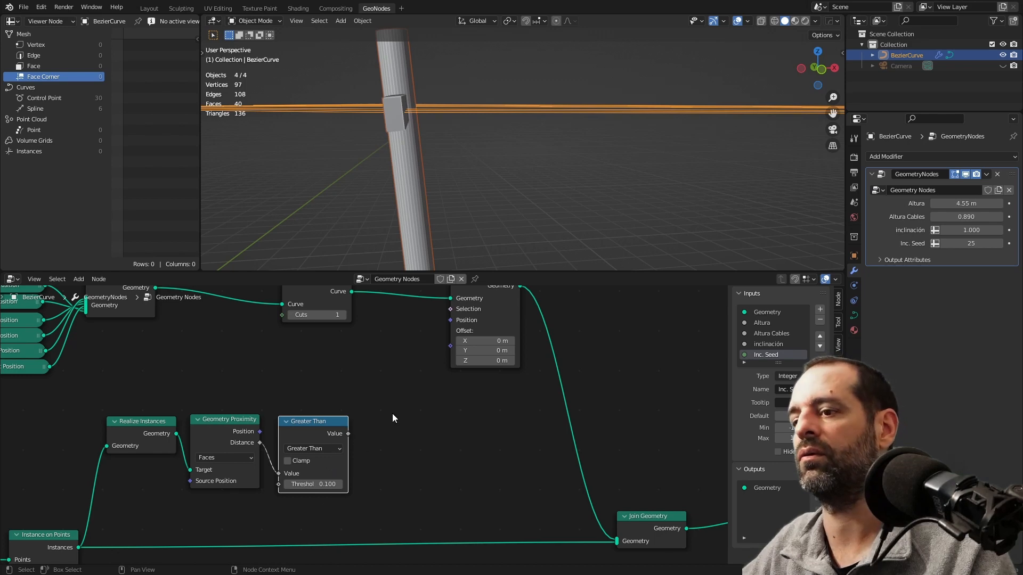
drag(348, 434, 459, 313)
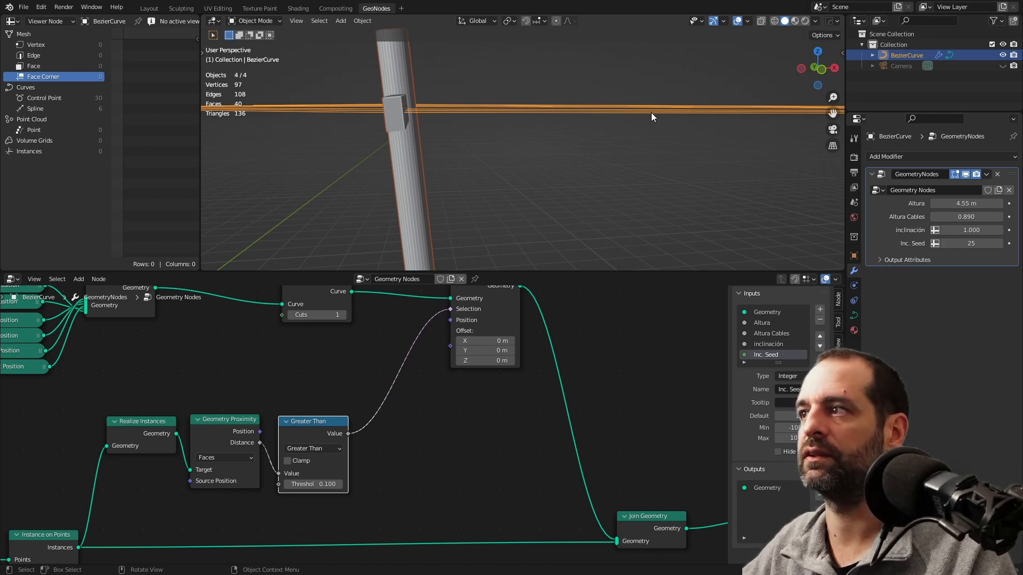
Set the last Set Position node's Z offset to -1.3 m so the cables sag between the posts
scroll(666, 125, down, 4)
scroll(419, 413, down, 3)
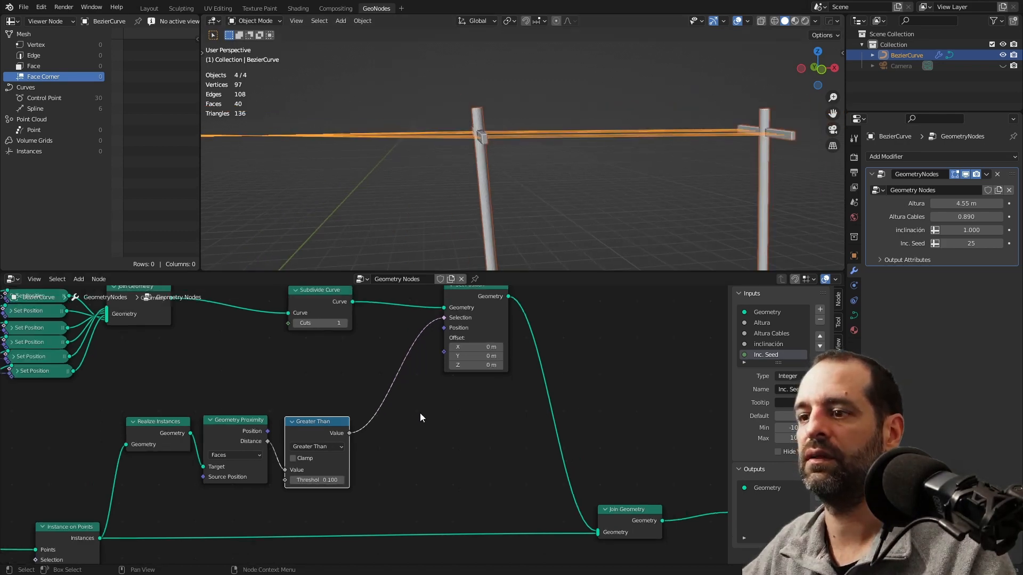
mouse_move(449, 376)
mouse_down()
mouse_move(410, 377)
mouse_move(429, 376)
mouse_up()
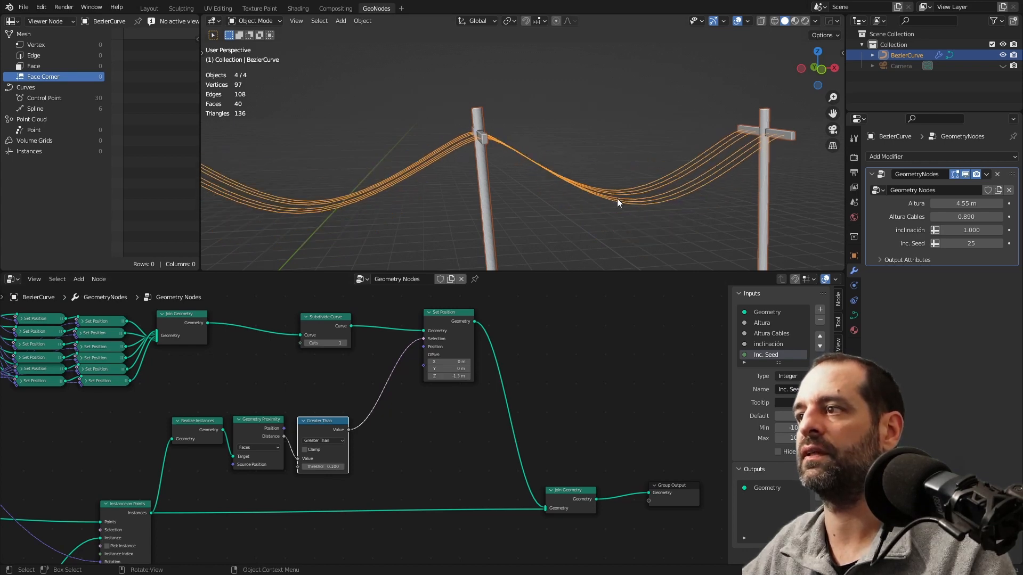
middle_drag(617, 198, 520, 148)
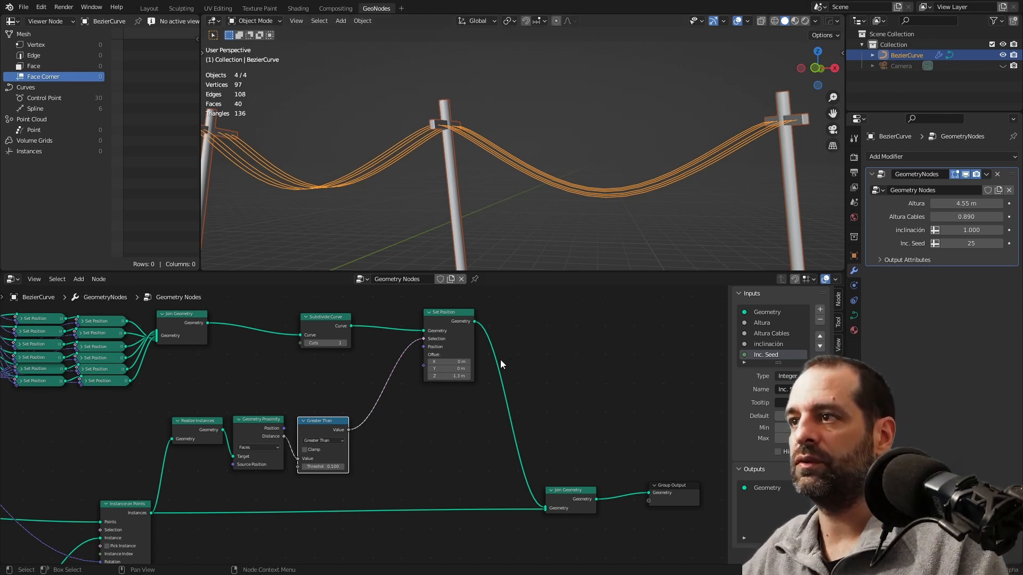
scroll(520, 188, down, 5)
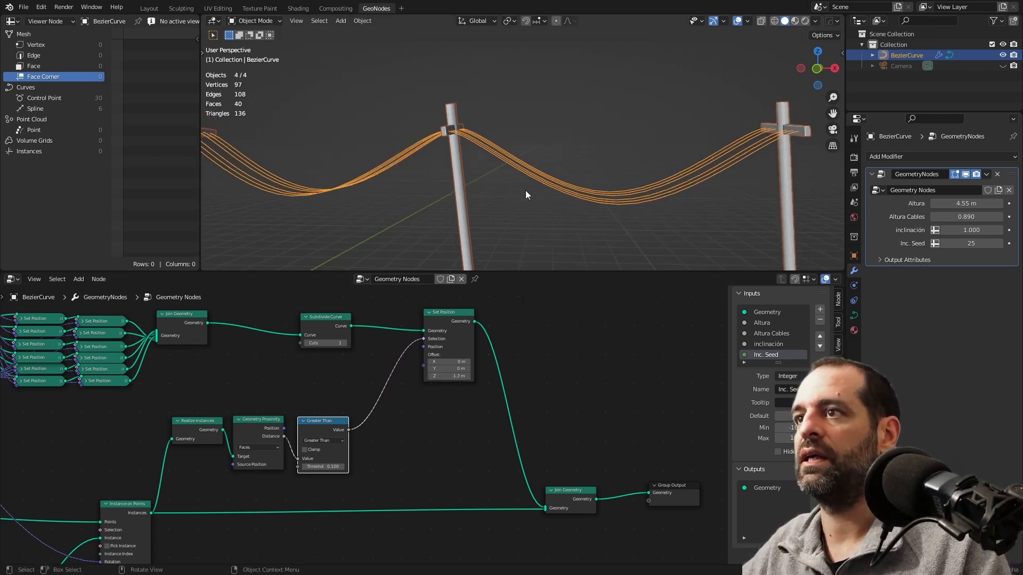
Try moving the curve's end control point in Edit Mode to test how the posts and cables follow, and cancel the move
key(Tab)
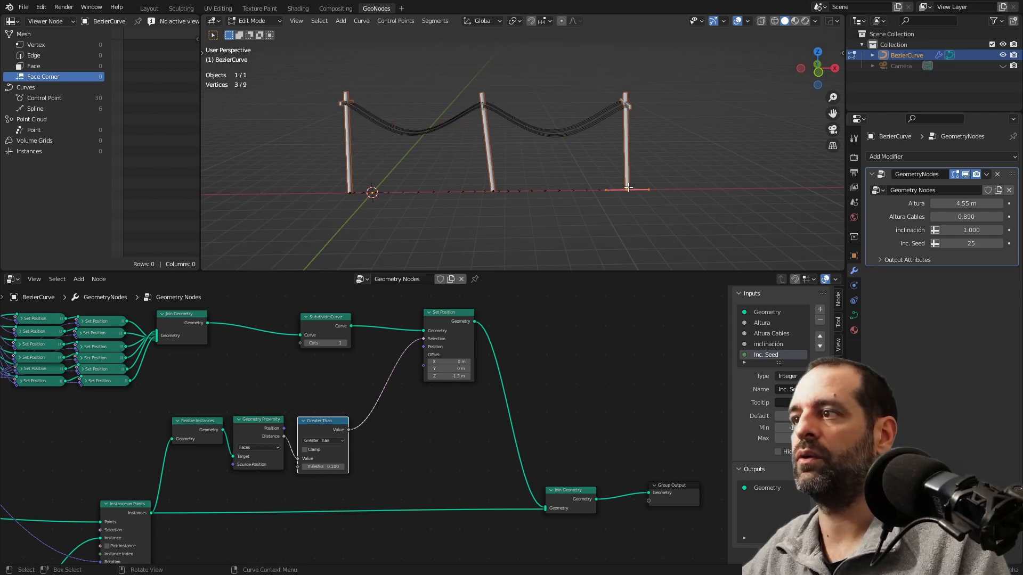
key(g)
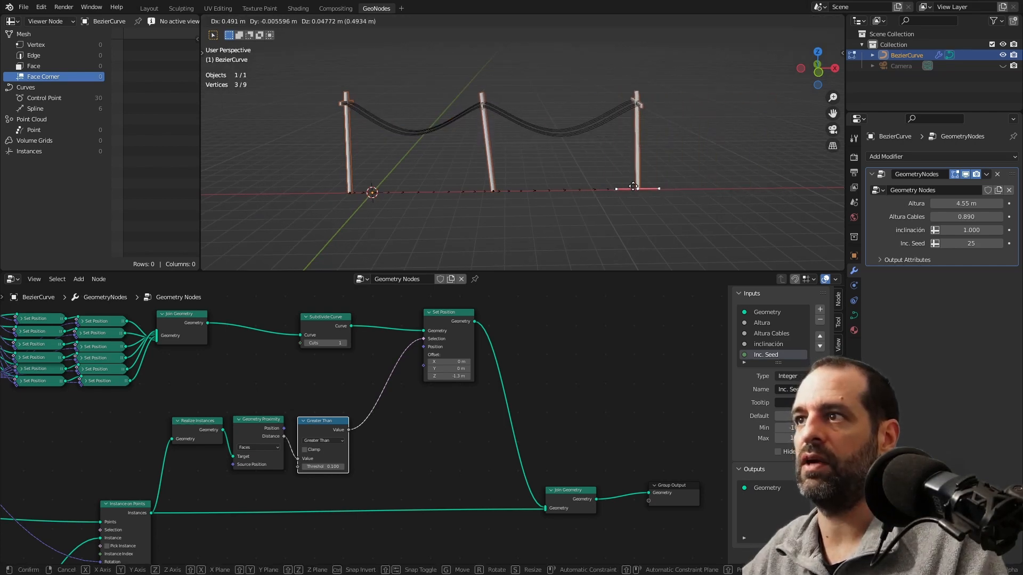
right_click(673, 178)
key(Tab)
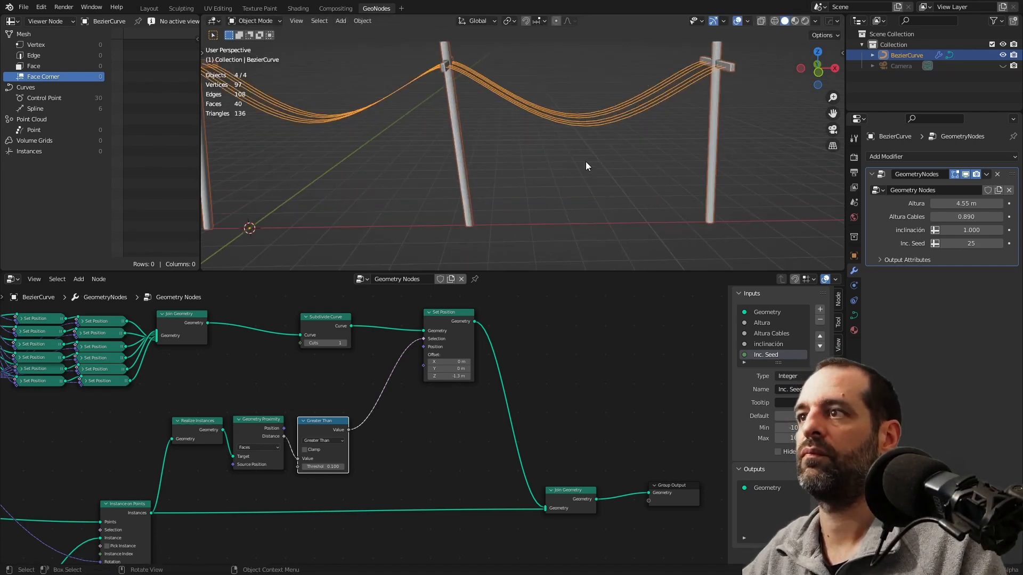
Duplicate the Subdivide Curve node and place the copy in the free space beyond the last Set Position node
scroll(580, 152, up, 5)
middle_drag(567, 159, 576, 162)
scroll(576, 160, up, 4)
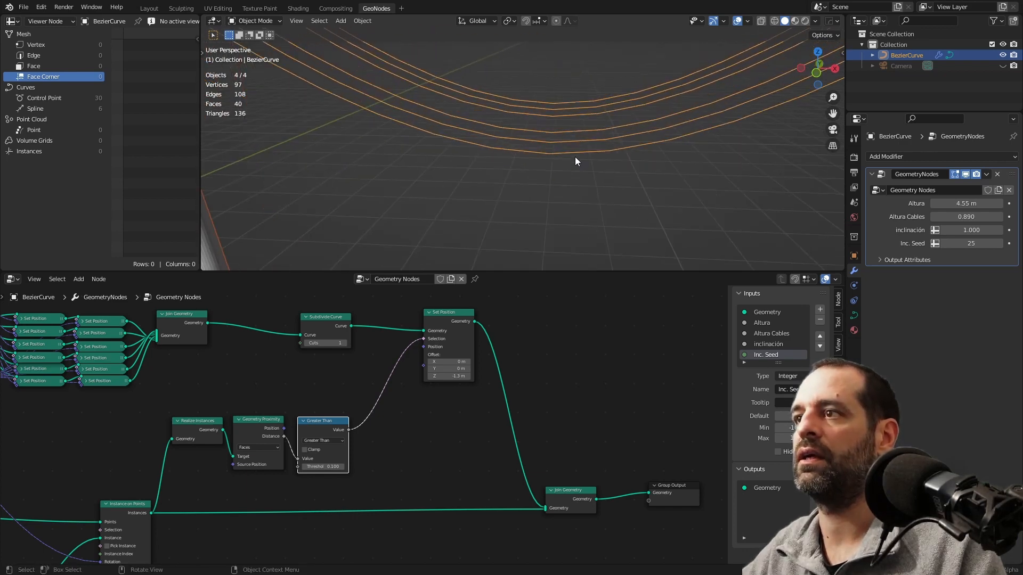
scroll(565, 158, down, 1)
scroll(576, 152, down, 3)
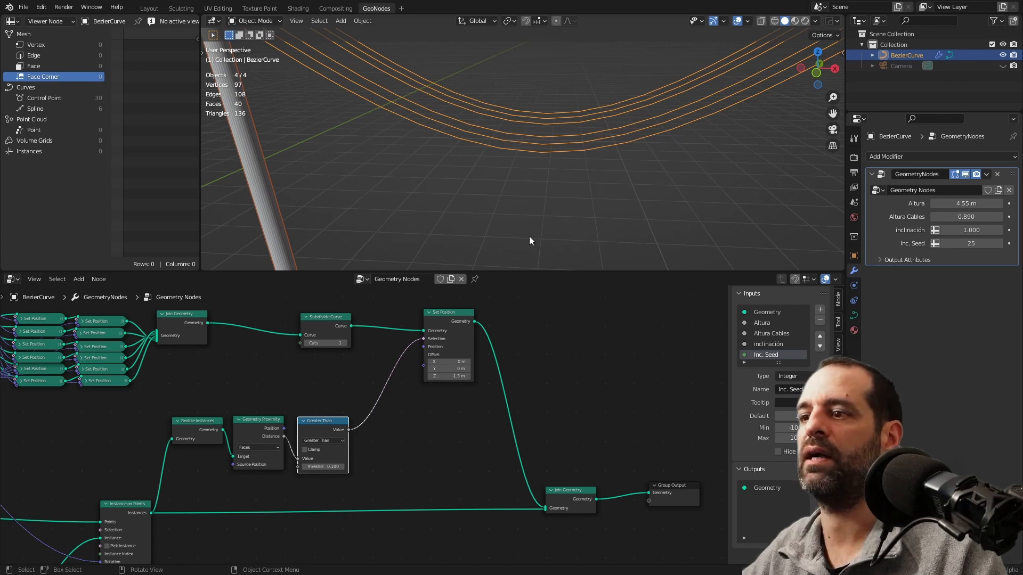
ctrl+scroll(523, 376, right, 1)
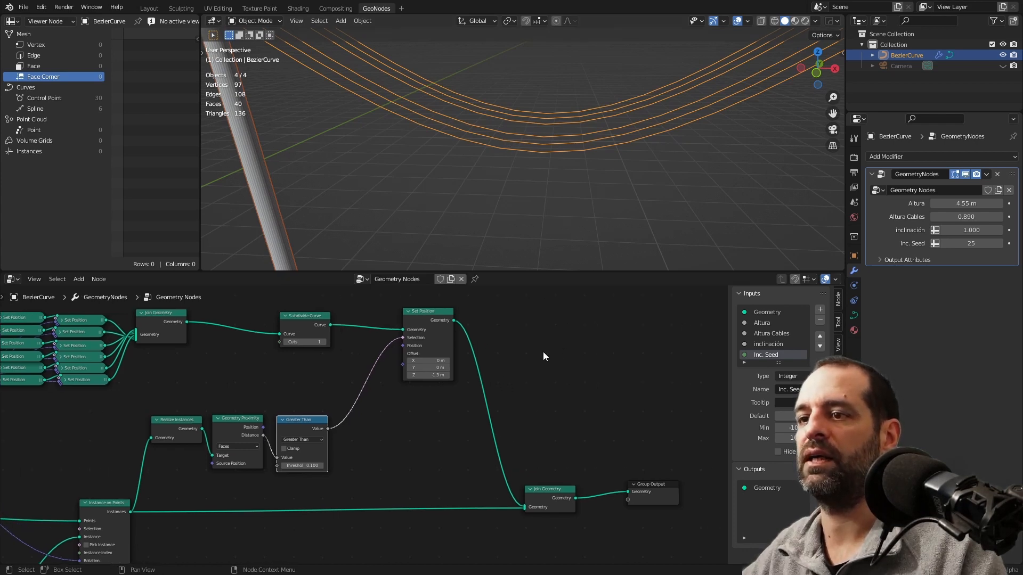
click(302, 325)
key(shift+d)
click(589, 323)
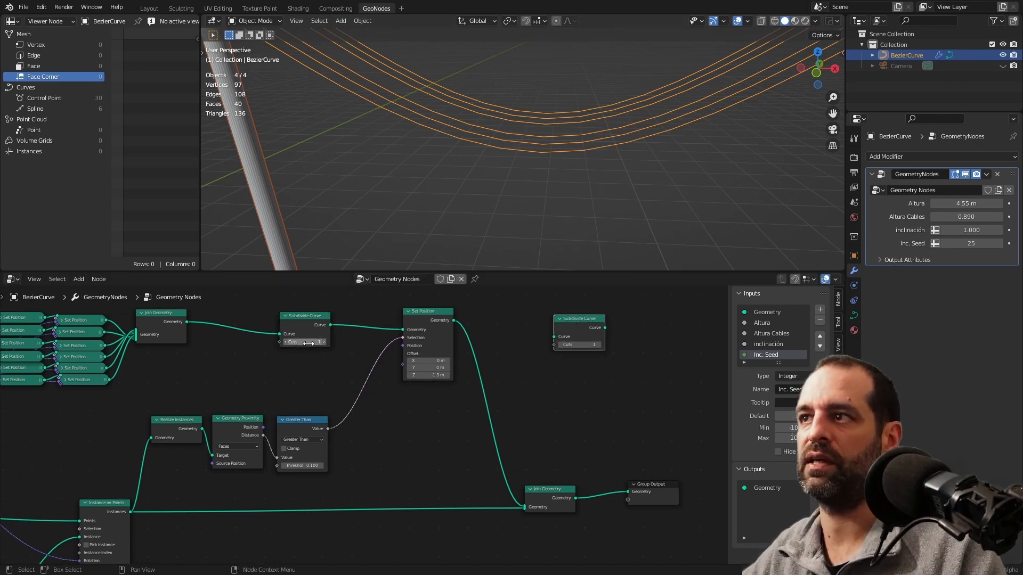
Insert the duplicated Subdivide Curve between the last Set Position and Join Geometry, and set its Cuts to 3 for smoother cables
drag(307, 342, 352, 342)
text(11)
key(Return)
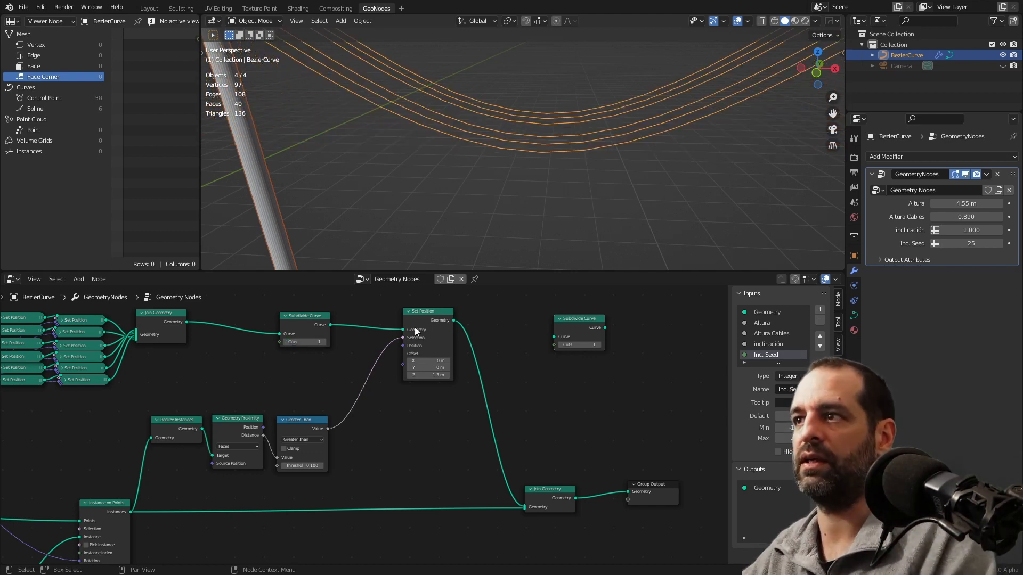
scroll(502, 334, down, 1)
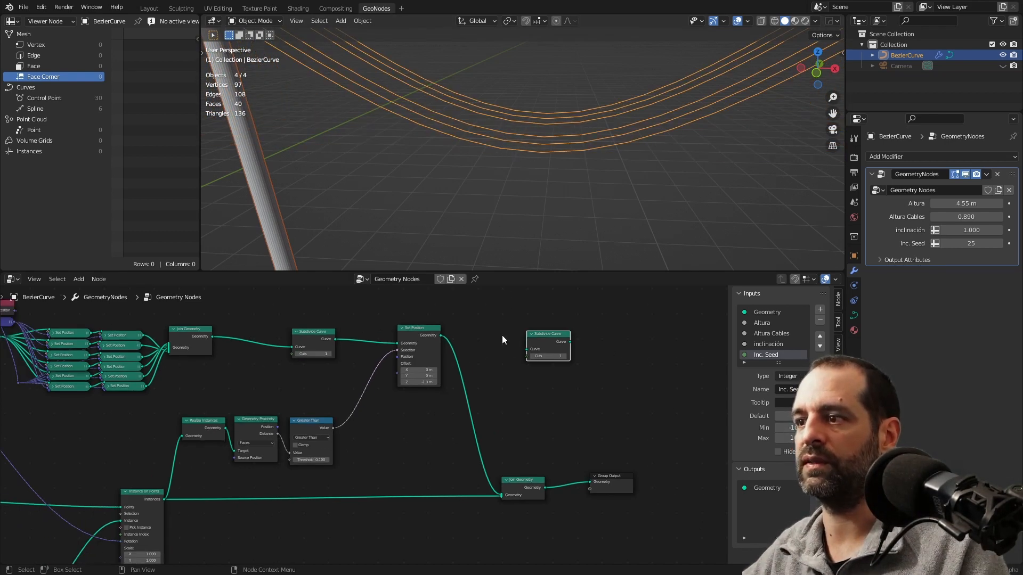
drag(551, 348, 489, 332)
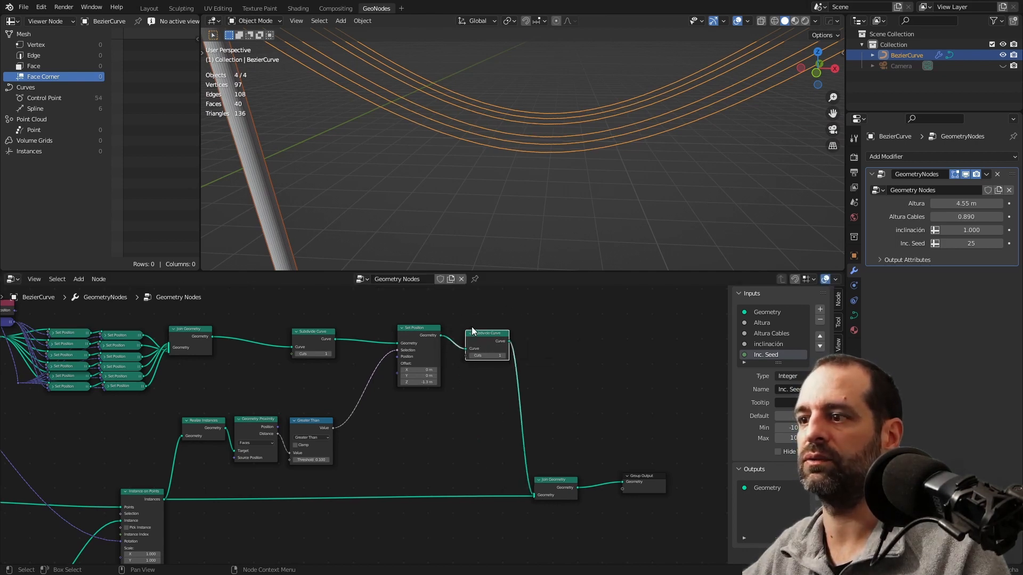
scroll(520, 351, up, 1)
click(541, 337)
click(542, 336)
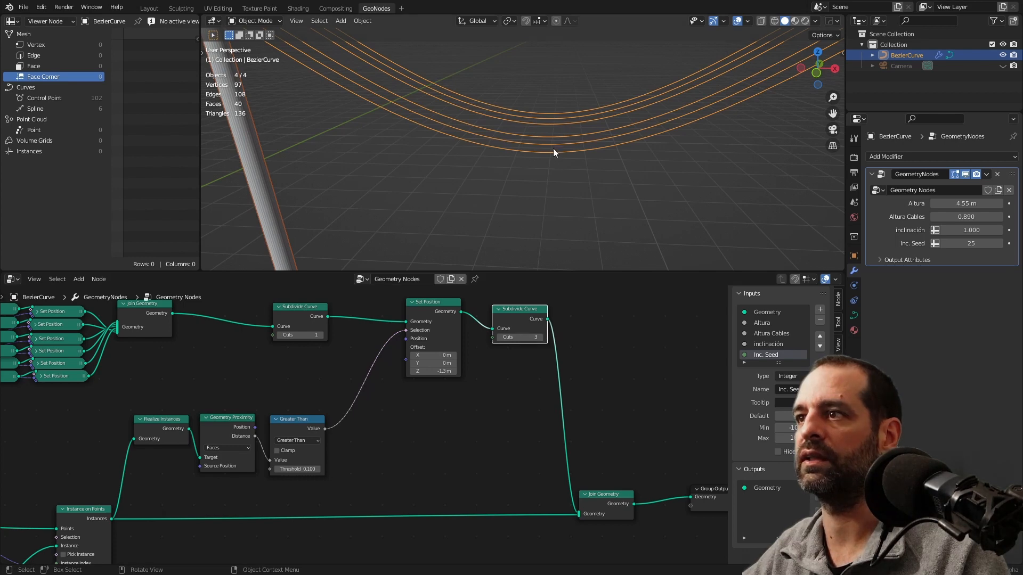
Move the second Subdivide Curve node farther from the last Set Position node to make room between them
scroll(527, 198, down, 4)
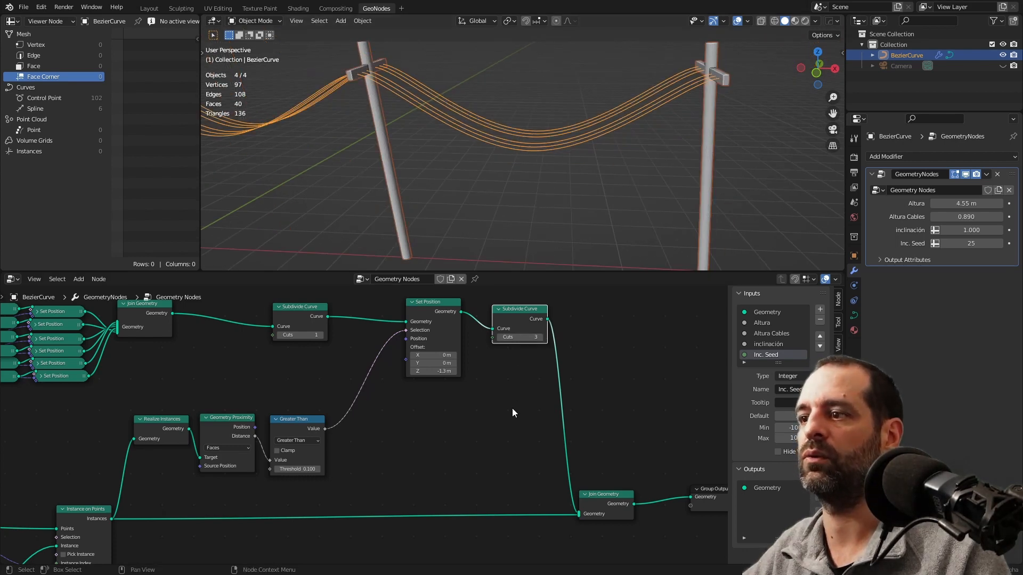
middle_drag(513, 409, 496, 429)
middle_drag(399, 355, 408, 443)
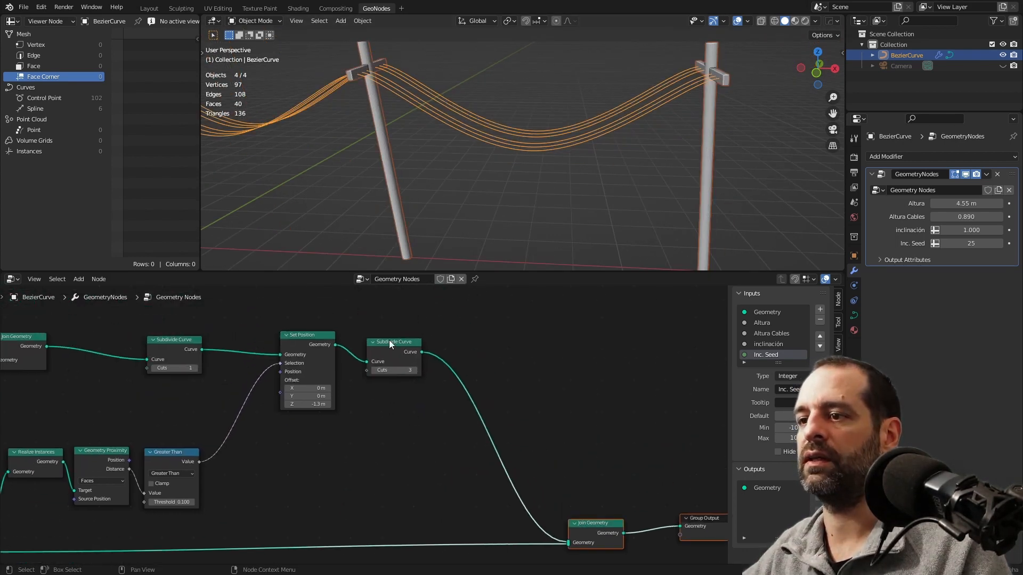
drag(389, 340, 470, 334)
scroll(518, 200, down, 4)
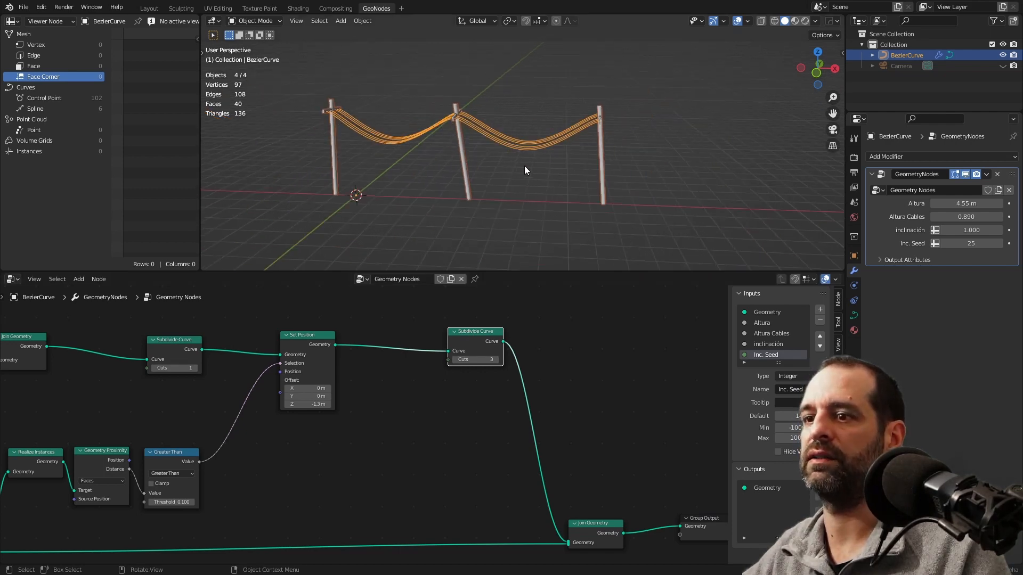
Rearrange the proximity nodes, placing Geometry Proximity lower than Realize Instances and spacing Greater Than beside it
middle_drag(397, 415, 549, 330)
scroll(439, 399, down, 1)
middle_drag(439, 400, 482, 399)
scroll(482, 399, up, 2)
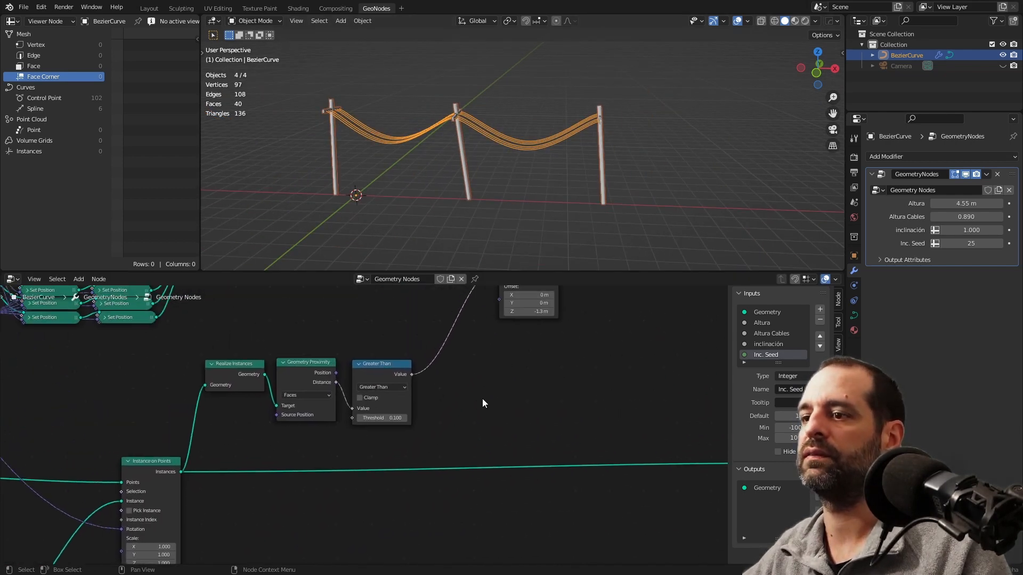
scroll(388, 351, up, 2)
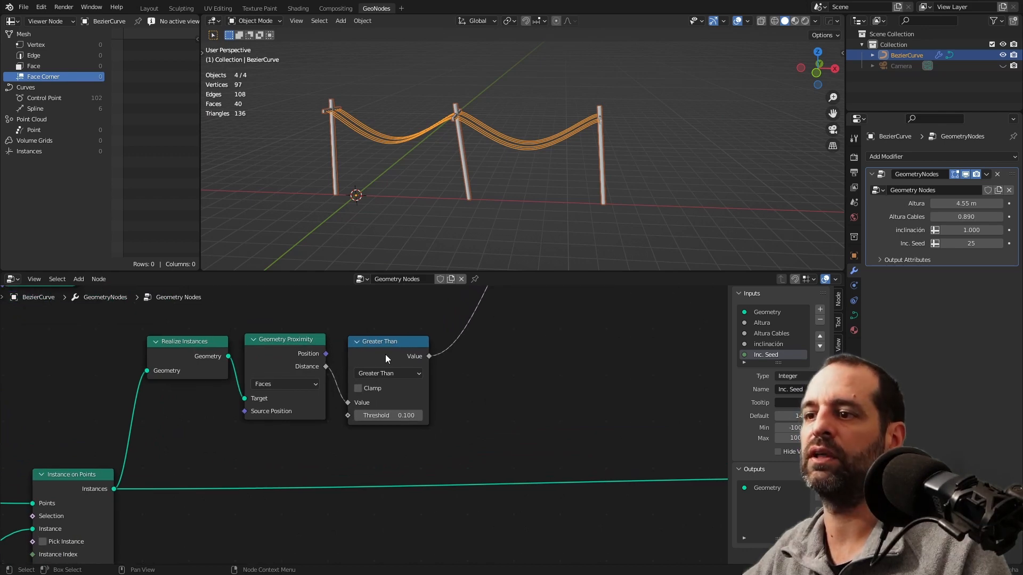
middle_drag(492, 399, 513, 378)
drag(307, 344, 306, 373)
drag(400, 325, 405, 325)
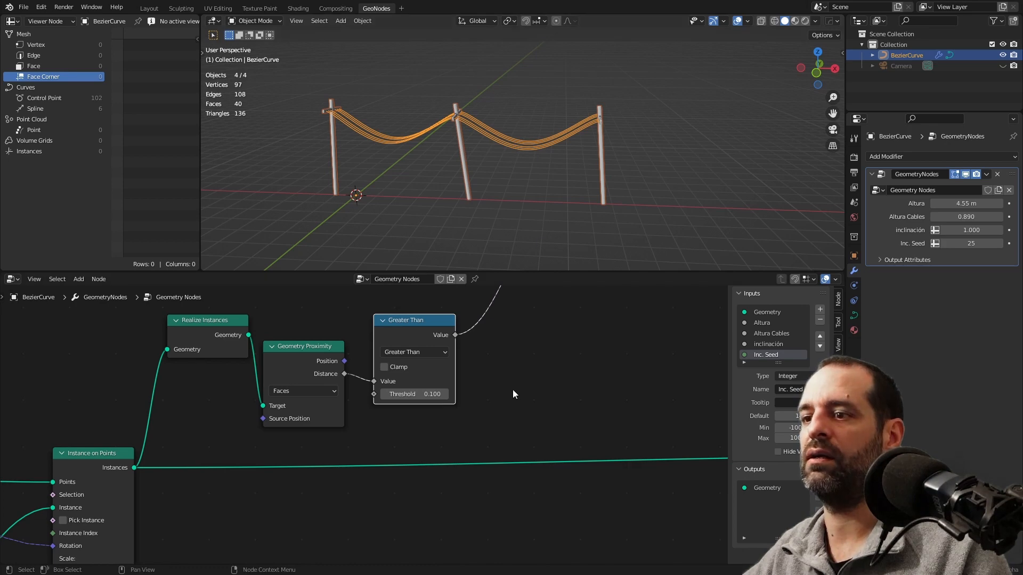
Add a Map Range node below Greater Than and link the Geometry Proximity Distance to its Value
middle_drag(512, 389, 510, 339)
key(shift+a)
click(507, 332)
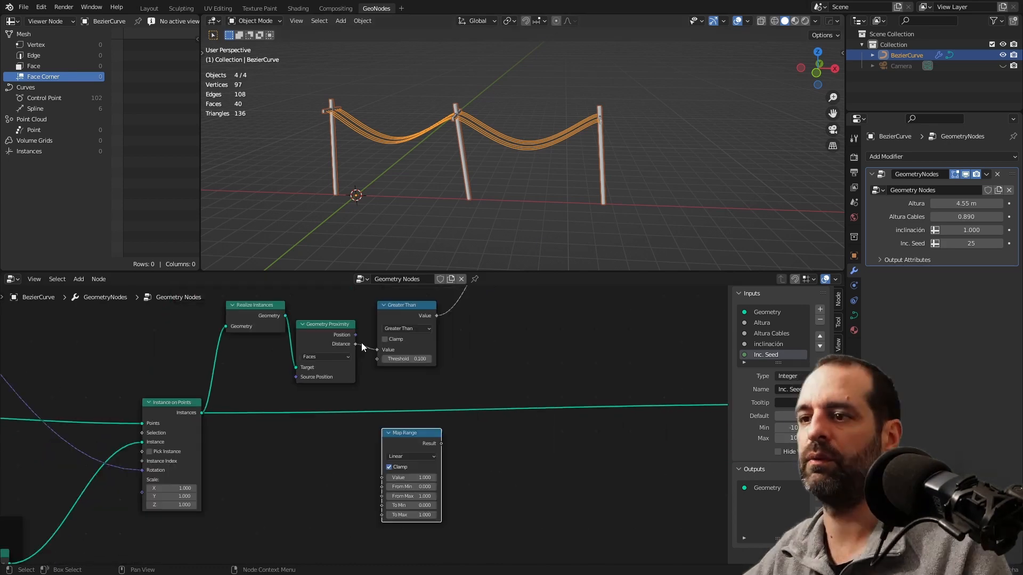
drag(355, 343, 382, 477)
scroll(360, 475, up, 3)
drag(416, 446, 412, 447)
scroll(426, 426, down, 3)
middle_drag(547, 310, 522, 371)
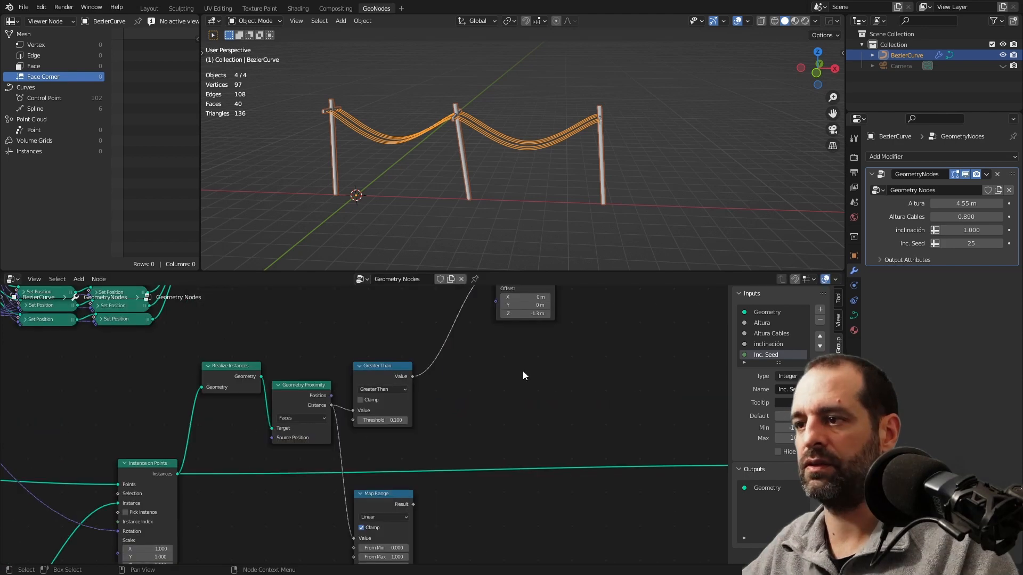
Add a Combine XYZ node beside Greater Than and link the Map Range Result to its Z input
key(shift+a)
click(510, 344)
text(comb)
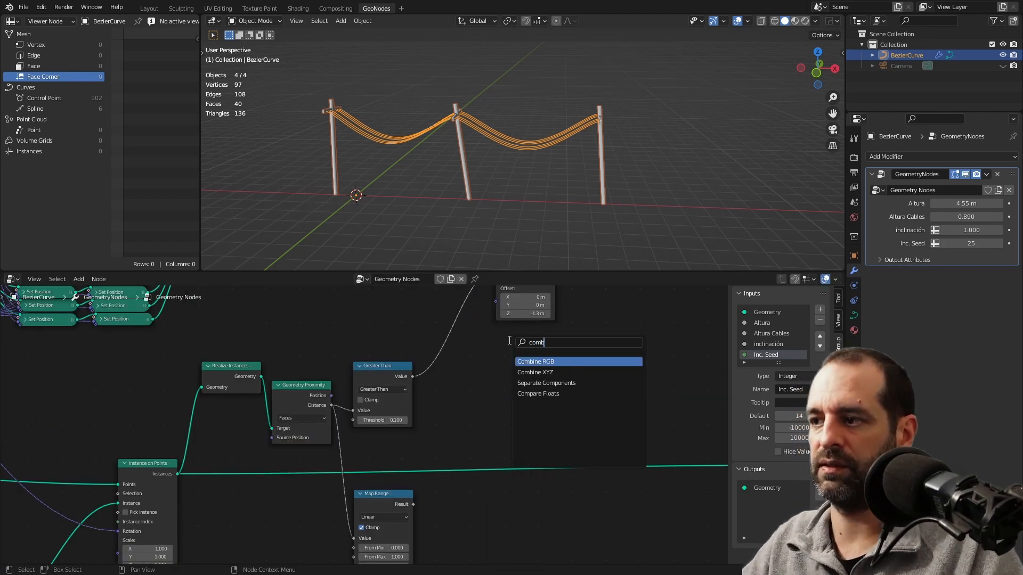
click(534, 373)
click(501, 421)
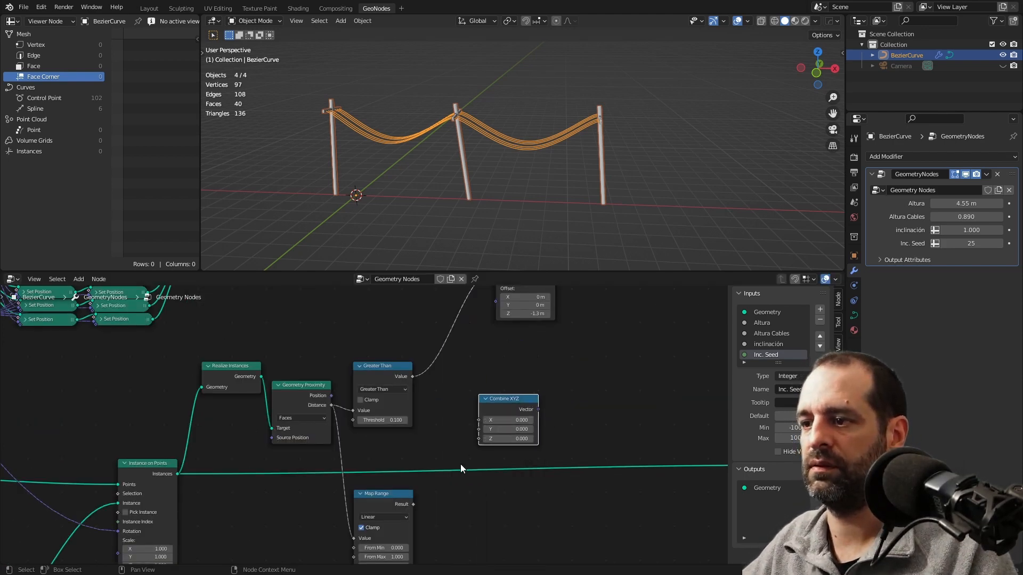
scroll(436, 474, up, 1)
middle_drag(435, 475, 443, 447)
drag(417, 481, 492, 404)
scroll(479, 373, down, 2)
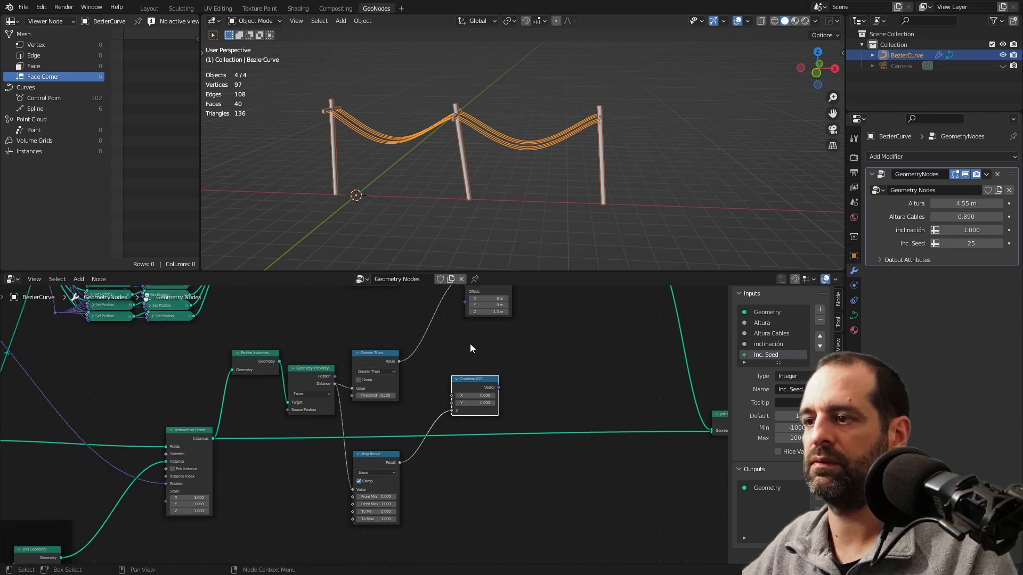
Shift the last Set Position node closer to the second Subdivide Curve, and link the Combine XYZ Vector to its Offset
middle_drag(469, 343, 442, 383)
drag(445, 299, 504, 292)
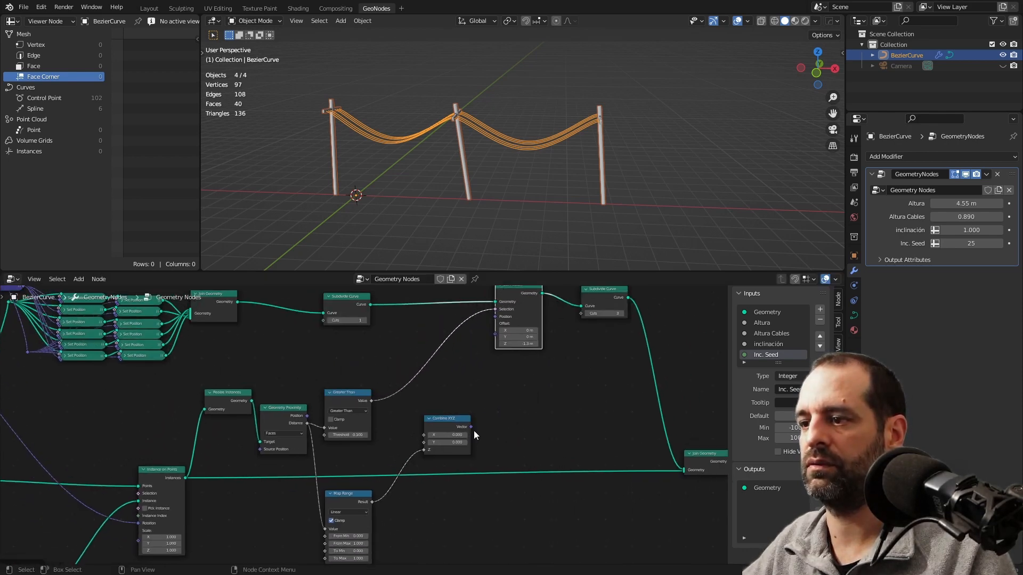
drag(471, 426, 495, 325)
middle_drag(516, 397, 546, 366)
middle_drag(401, 530, 373, 479)
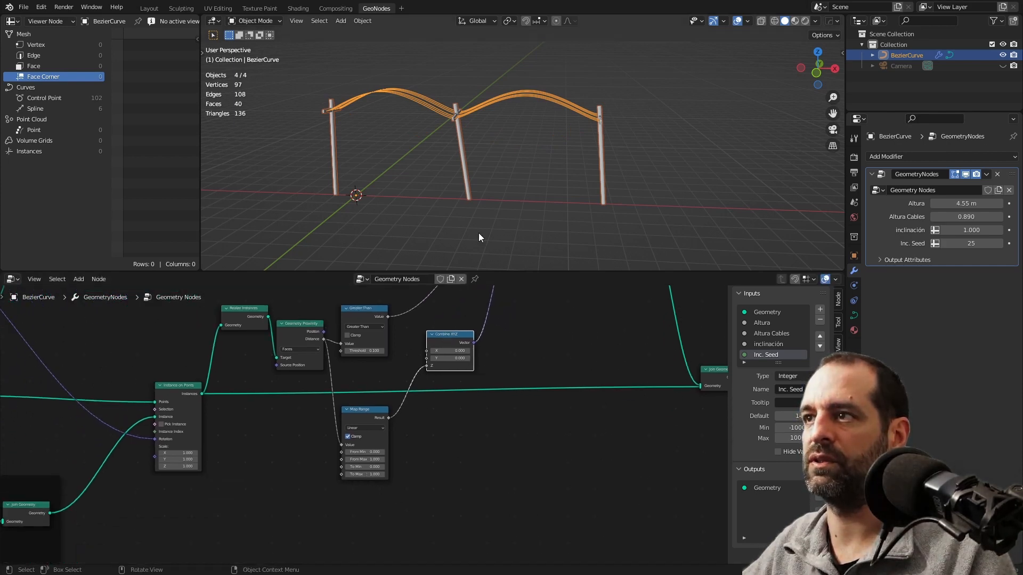
Try a Map Range To Max of -4.000 for the cable sag, keeping To Min at 0.000
scroll(488, 459, up, 4)
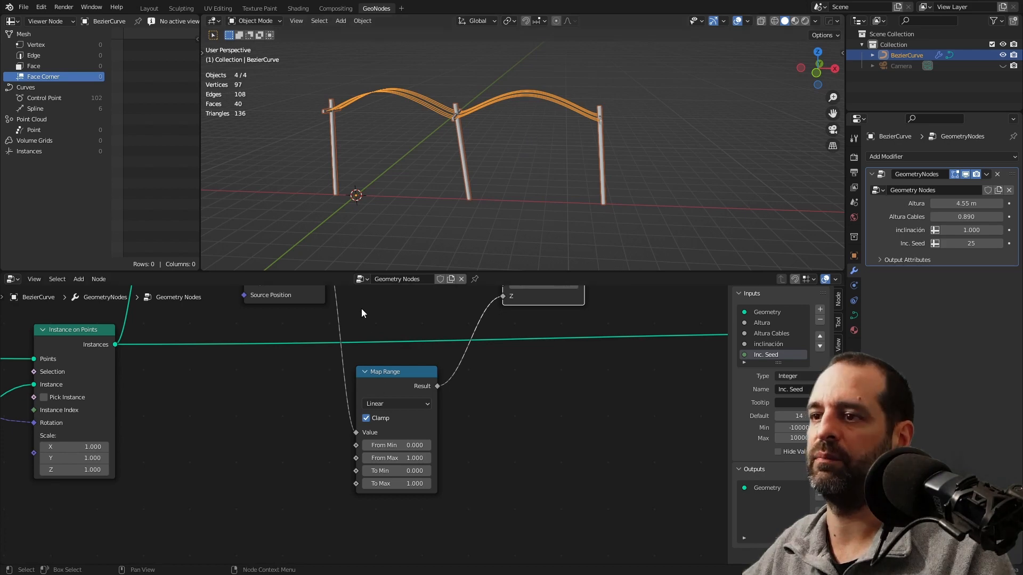
middle_drag(343, 292, 362, 332)
middle_drag(337, 490, 359, 443)
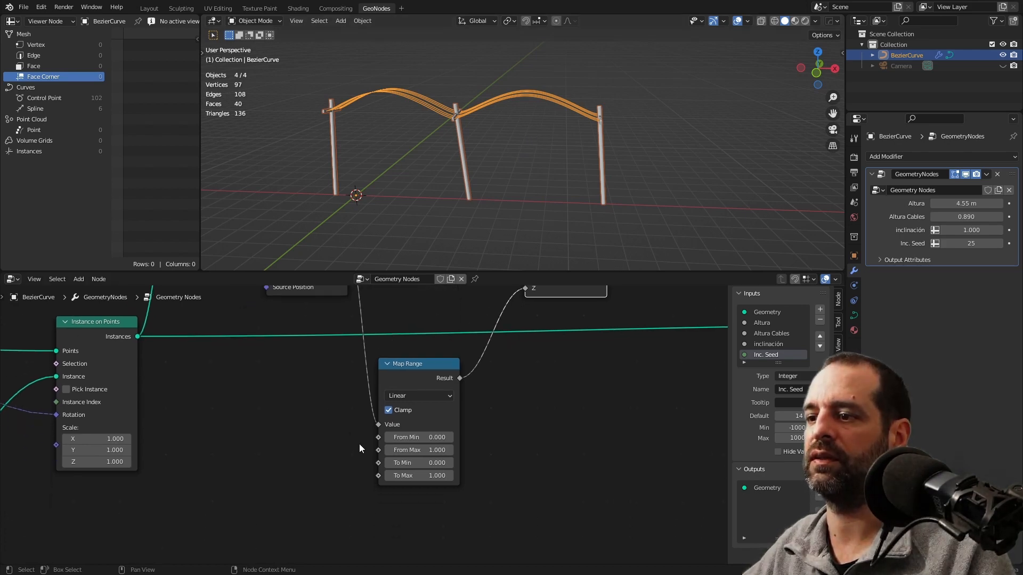
scroll(451, 440, up, 1)
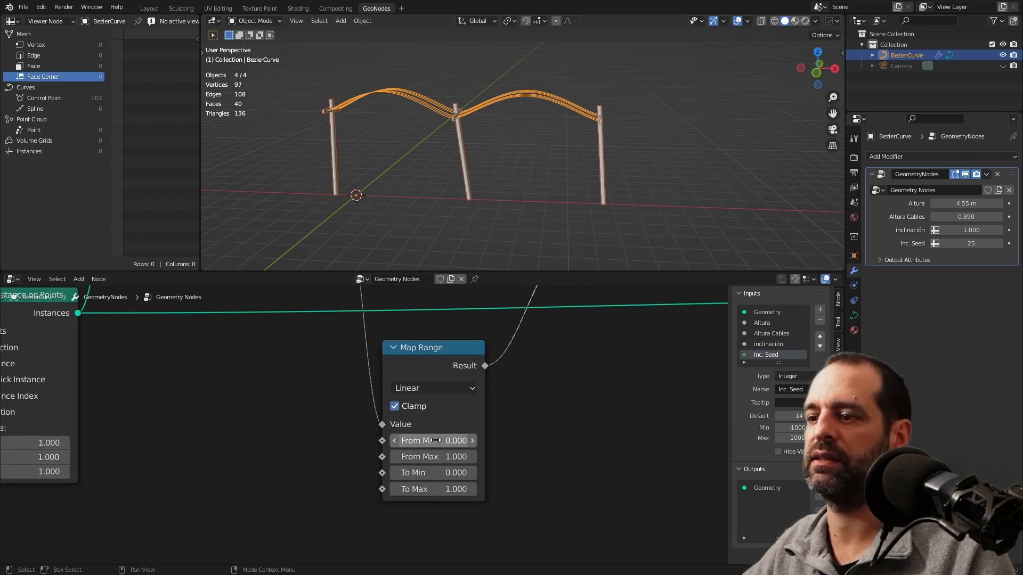
click(447, 473)
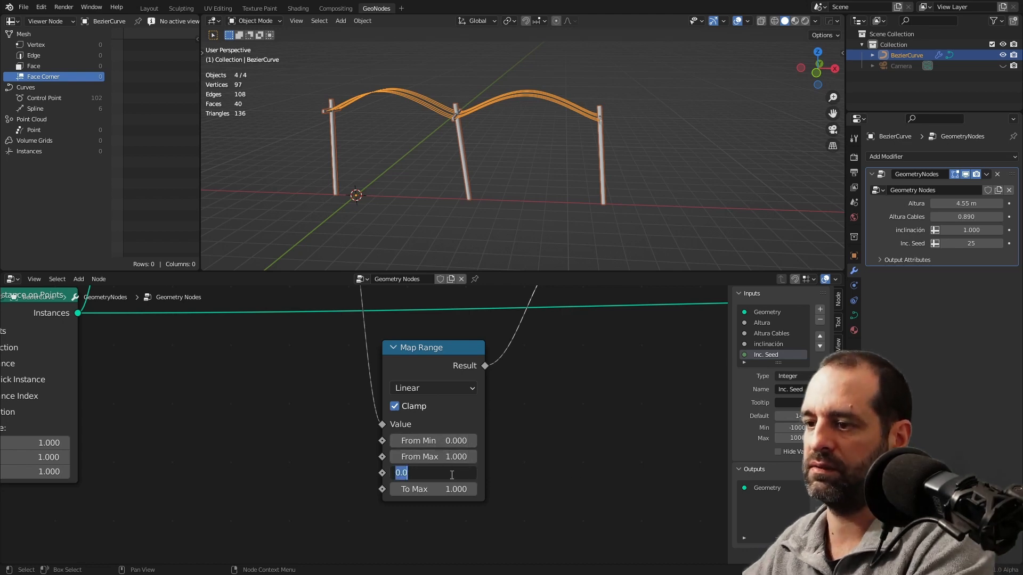
key(Return)
click(451, 489)
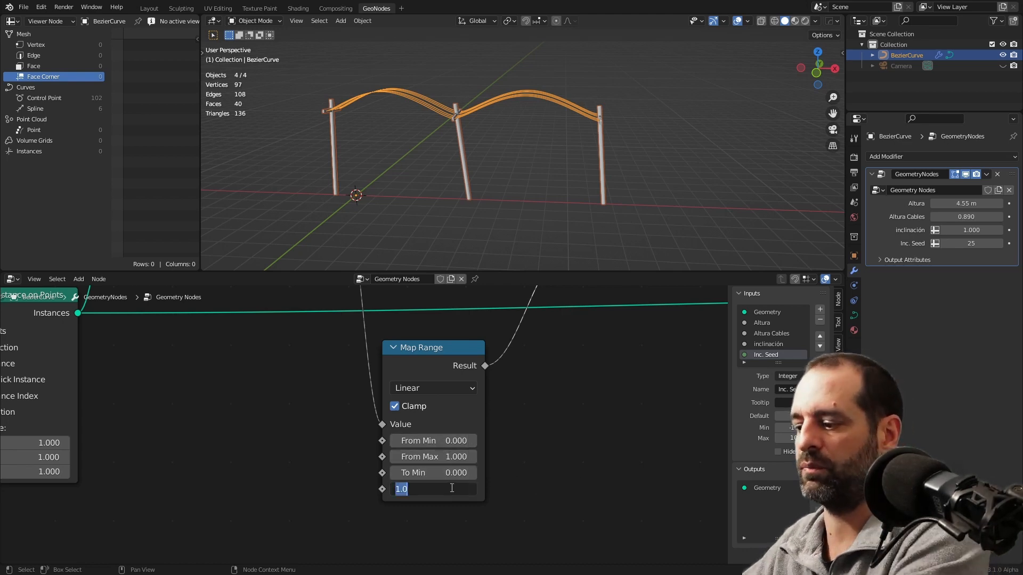
text(-4)
key(Return)
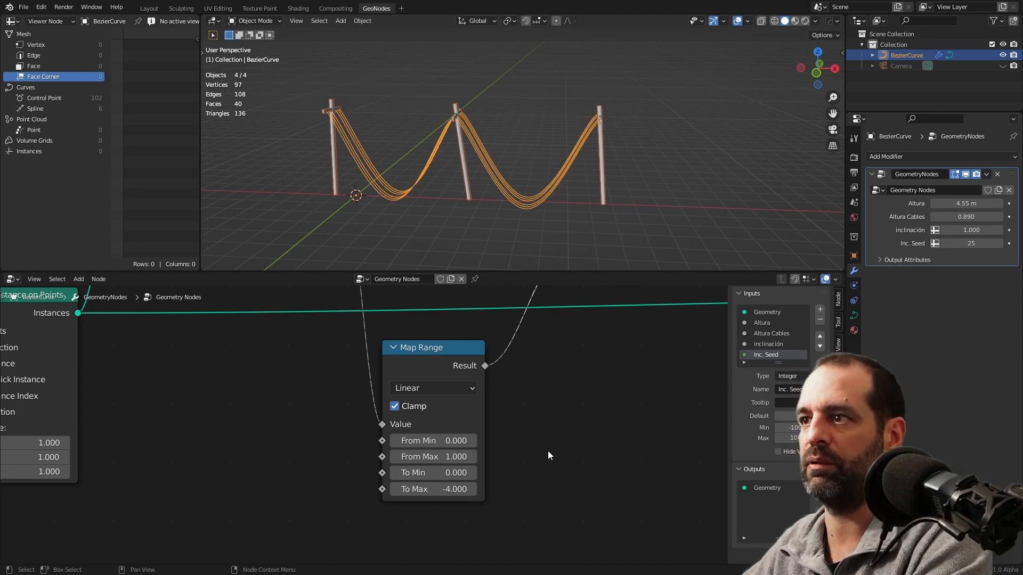
Set the Map Range To Max to -2.000 and view the sagging cables from a lower angle
click(428, 488)
text(-50)
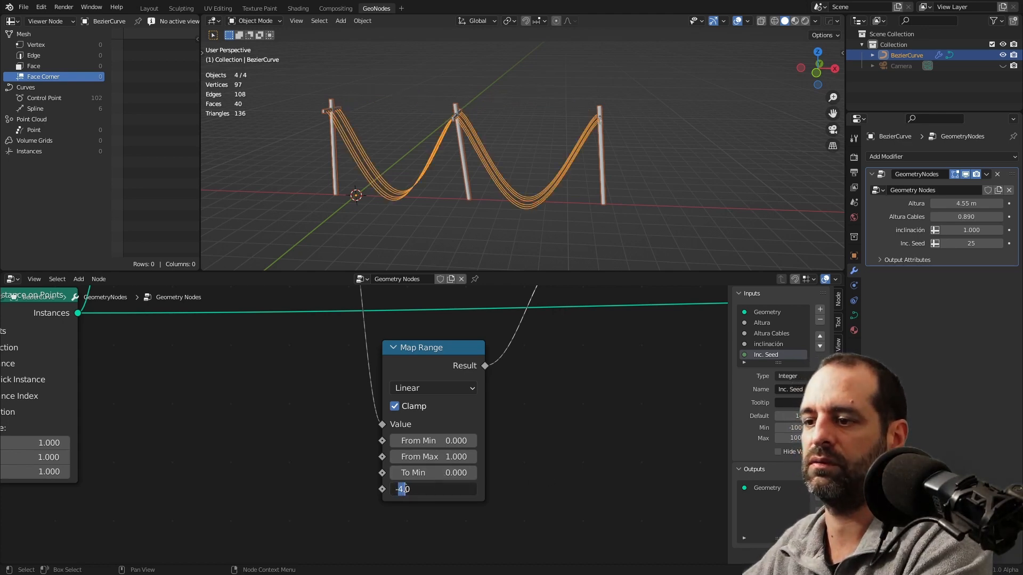
drag(398, 494, 425, 490)
text(2)
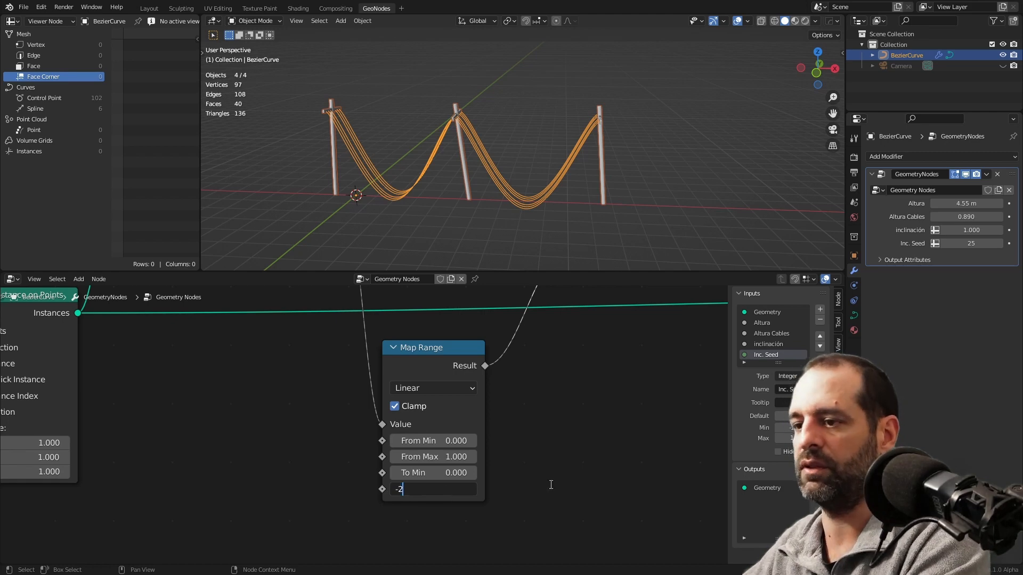
key(Return)
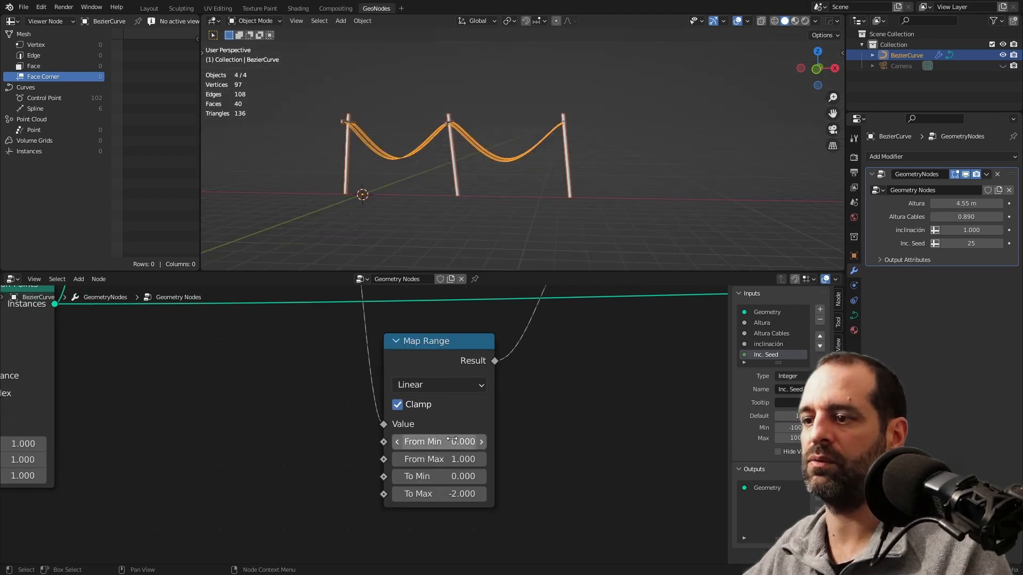
middle_drag(477, 201, 467, 200)
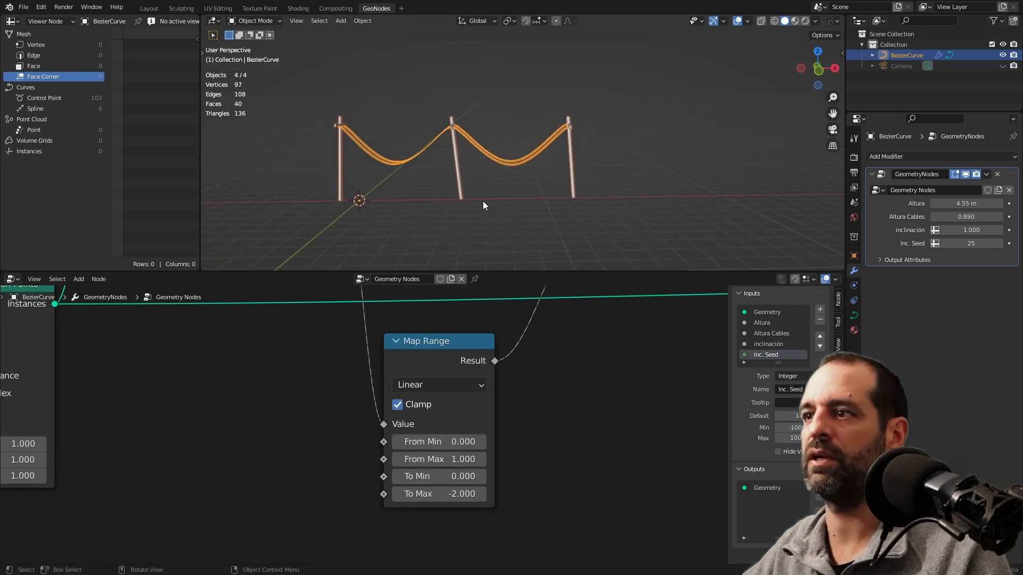
Set the Map Range From Max to 10.000 so the sag scales over longer distances between posts
scroll(468, 463, up, 1)
click(467, 463)
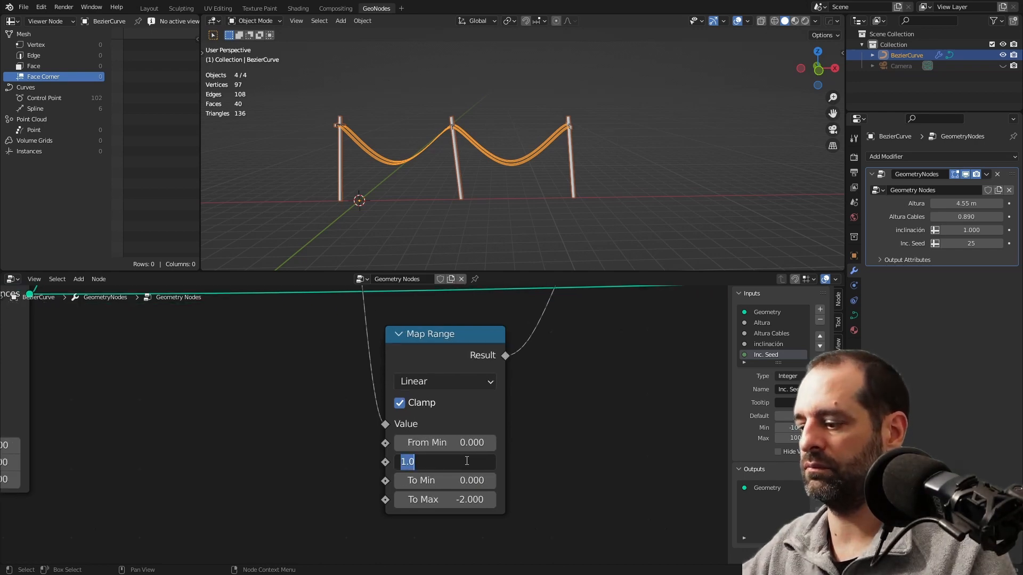
text(10)
key(Return)
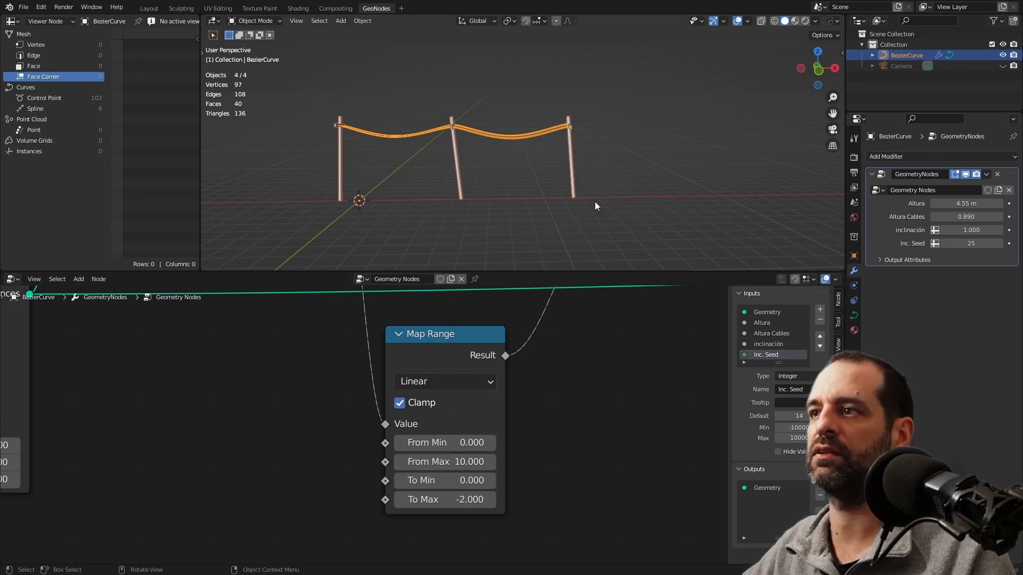
Try moving the curve's end point about 13 m farther out to test how the cable sag reacts to distance
shift+middle_drag(562, 212, 556, 212)
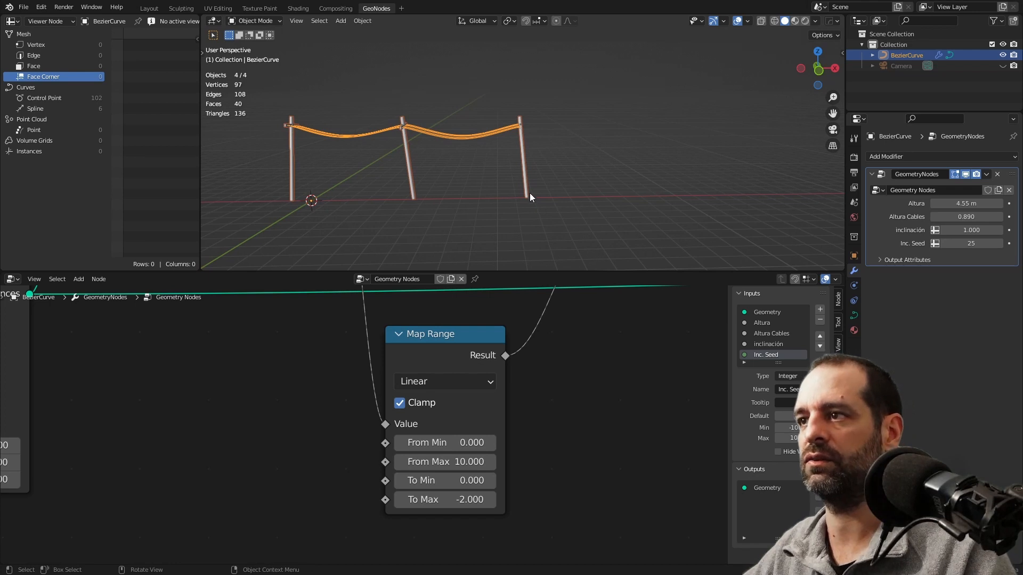
key(Tab)
key(g)
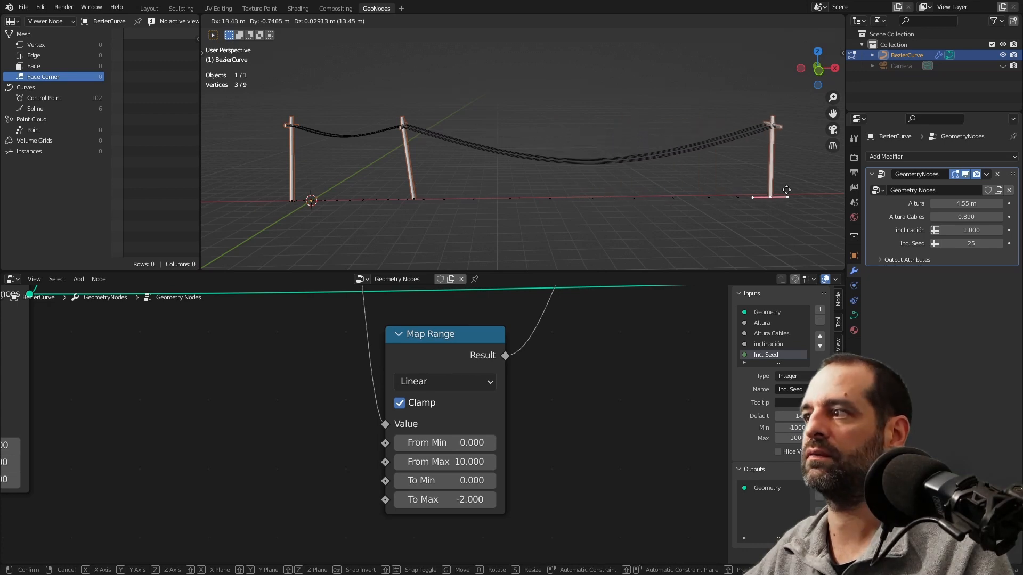
key(Escape)
key(Tab)
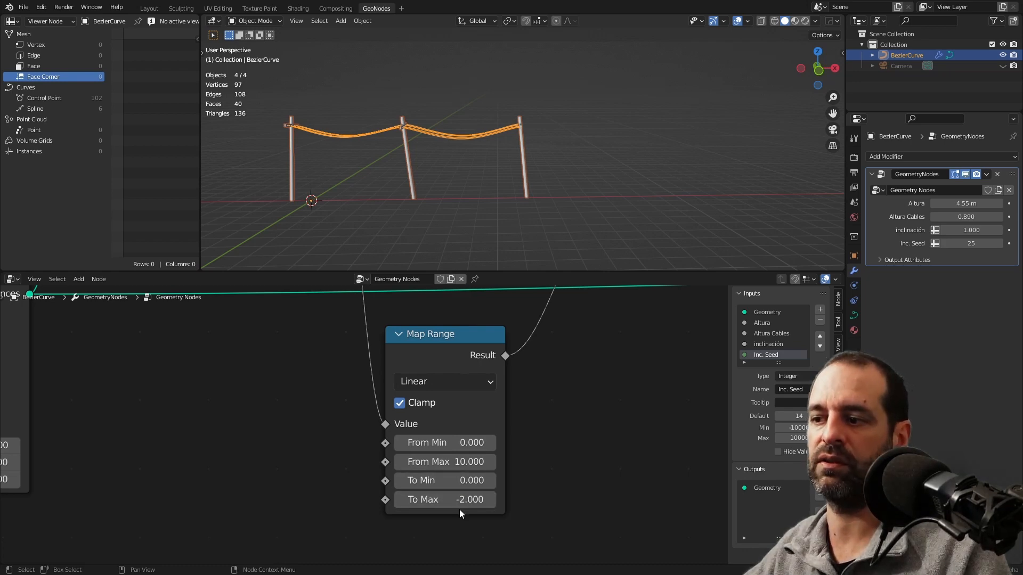
Swap the Map Range output limits by setting To Max to 0.000 and To Min to -4.000
drag(447, 500, 517, 503)
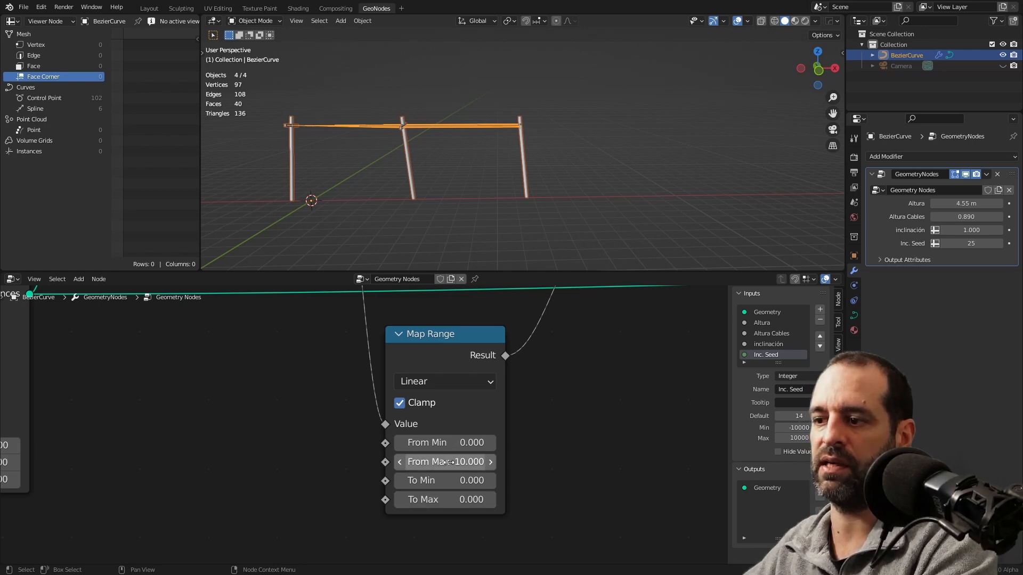
click(491, 481)
text(-44)
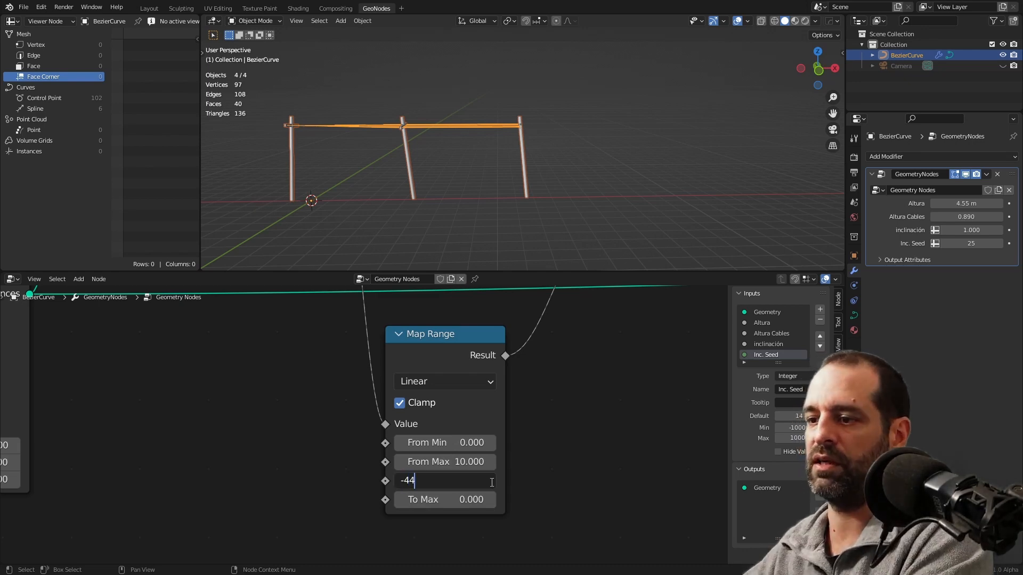
key(BackSpace)
key(Return)
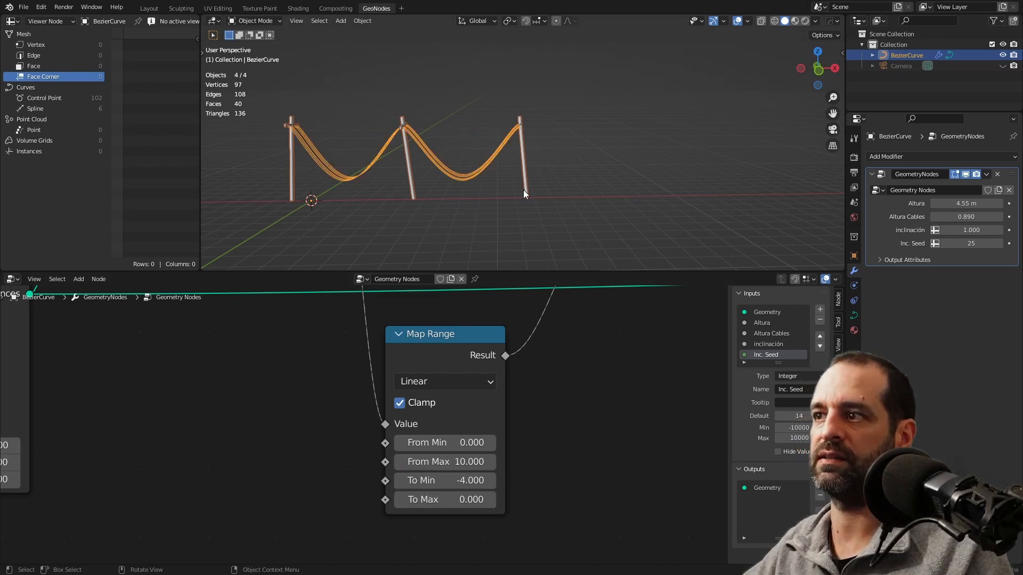
Try moving the curve's end point away from the middle post with the swapped sag range
key(Tab)
key(g)
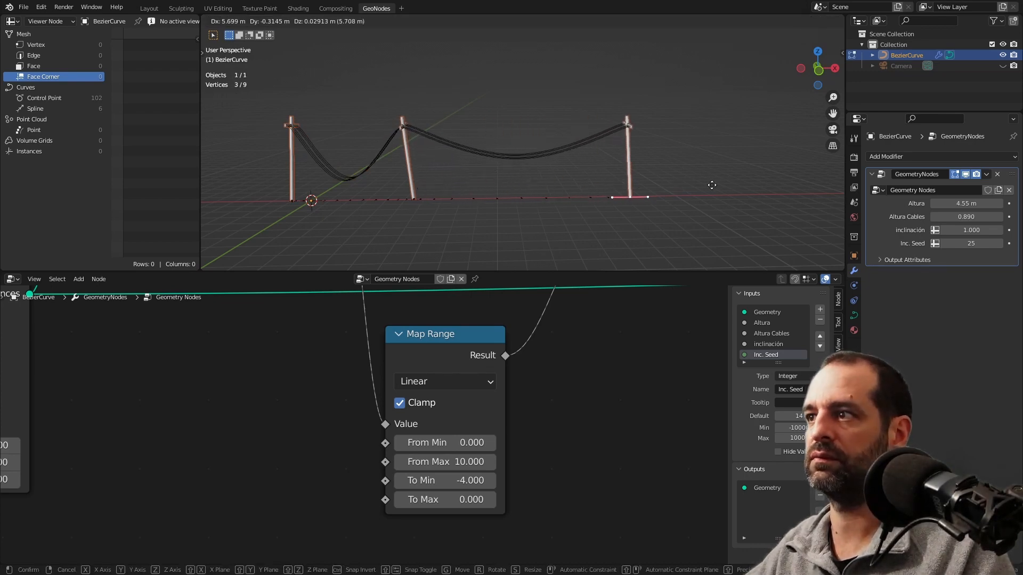
right_click(206, 183)
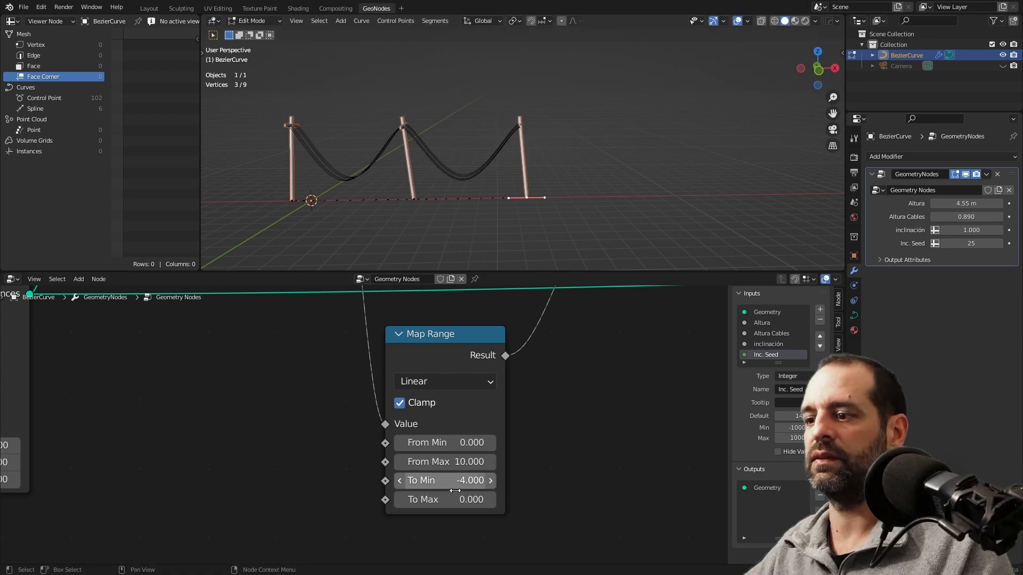
Move the Map Range node lower and shift Combine XYZ away from it to free space between them
scroll(447, 481, down, 2)
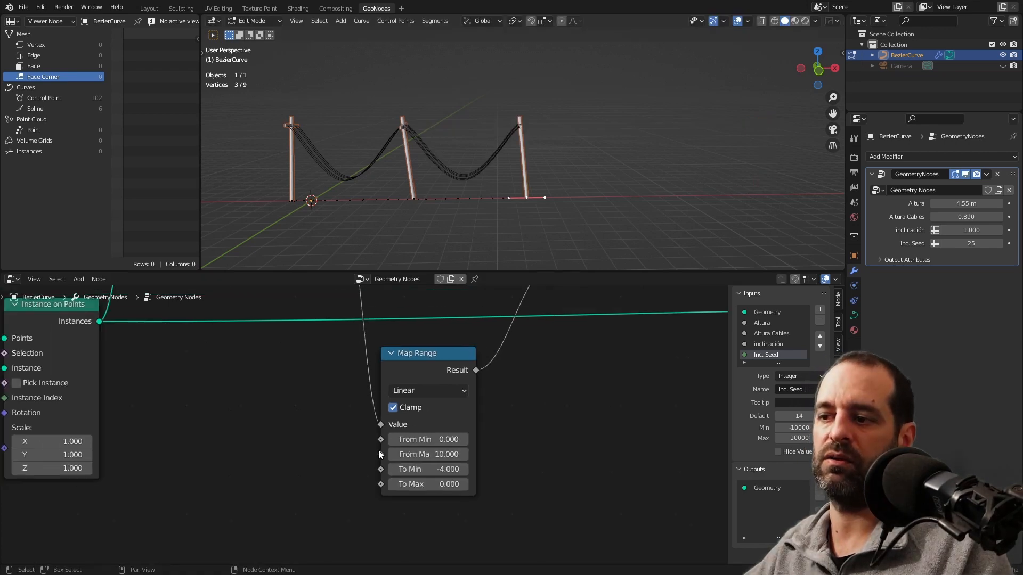
drag(481, 364, 457, 379)
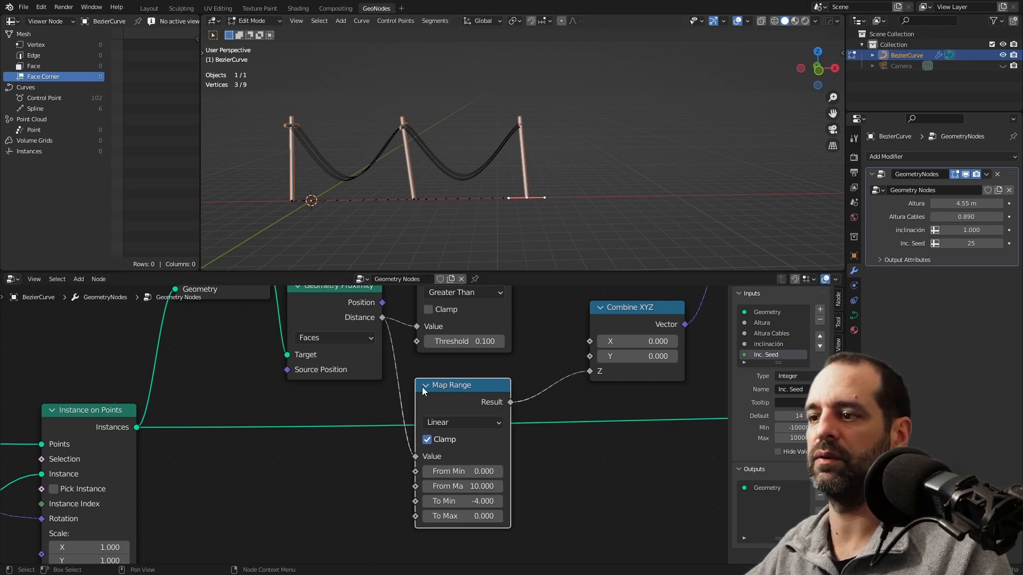
drag(445, 393, 448, 417)
middle_drag(601, 345, 452, 369)
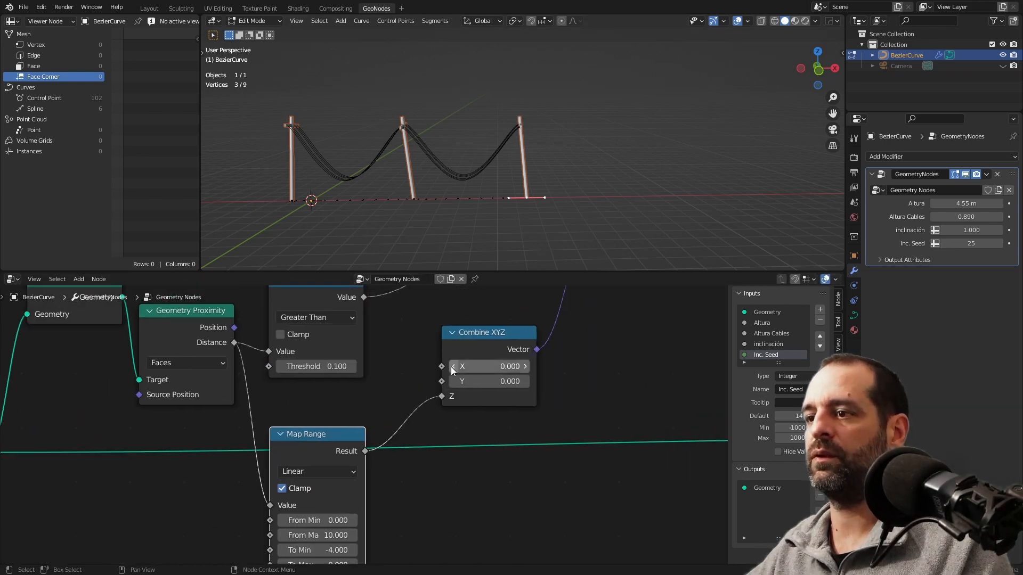
drag(457, 345, 518, 319)
Add a Random Value node directly below the Map Range node
middle_drag(405, 395, 459, 343)
middle_drag(468, 159, 506, 154)
middle_drag(472, 377, 478, 348)
key(shift+a)
click(509, 341)
text(a)
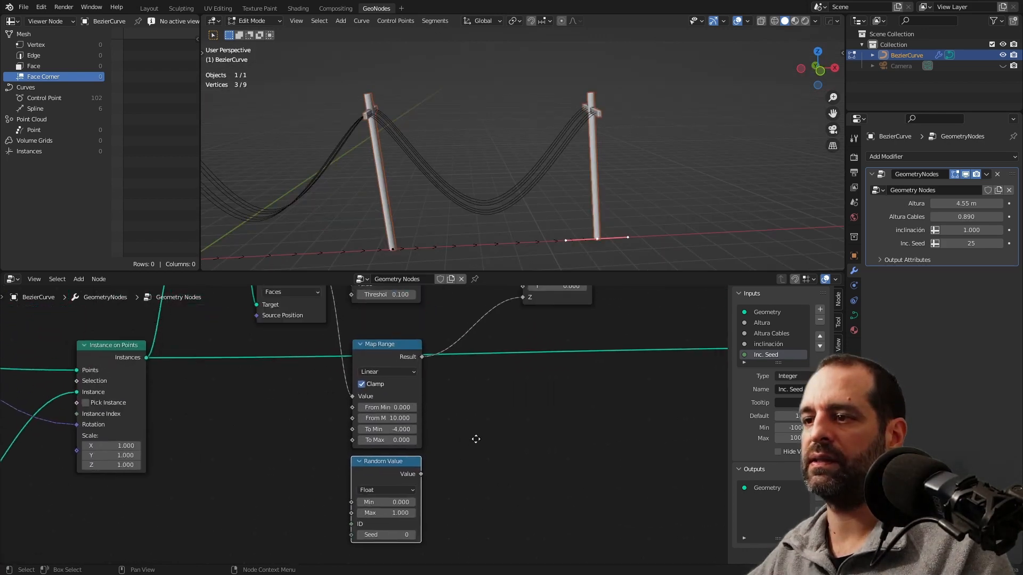
Insert a Math node set to Multiply on the link between Map Range and Combine XYZ
key(shift+a)
mouse_move(487, 359)
text(math)
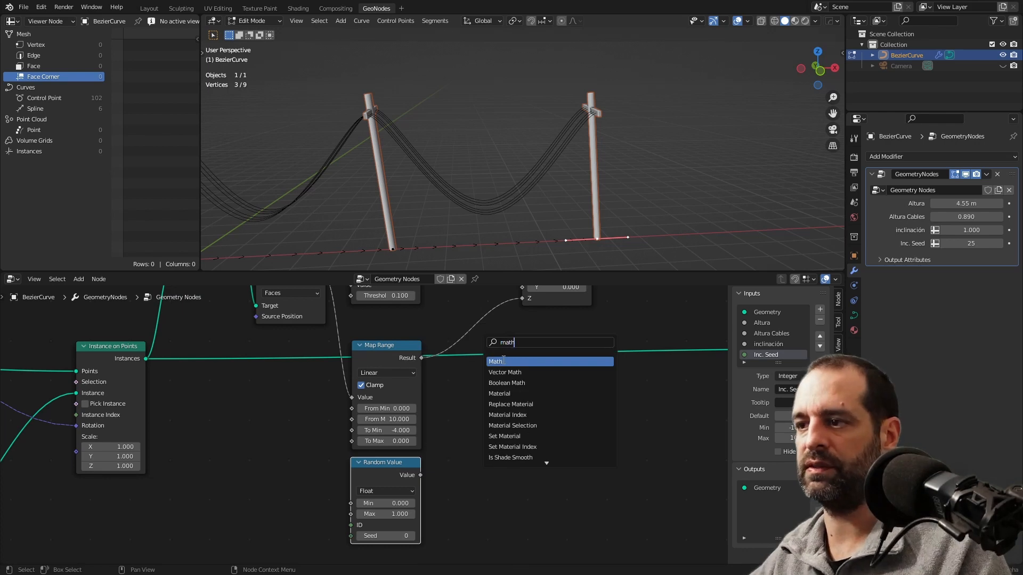
click(503, 361)
click(486, 406)
click(483, 417)
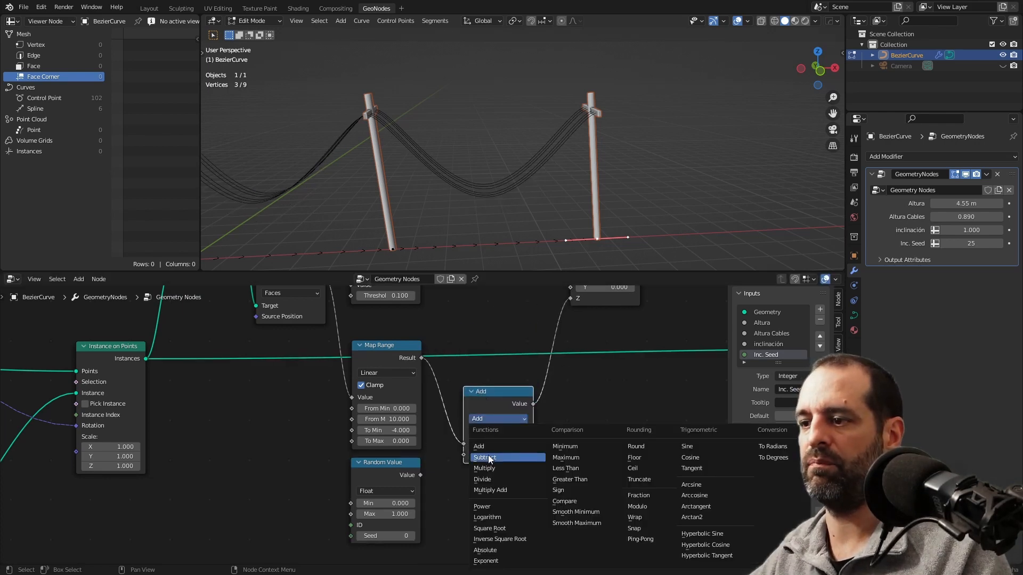
click(484, 468)
Set the Random Value Min to 0.500 and link its Value to the second input of Multiply
shift+scroll(474, 463, down, 3)
scroll(453, 446, up, 1)
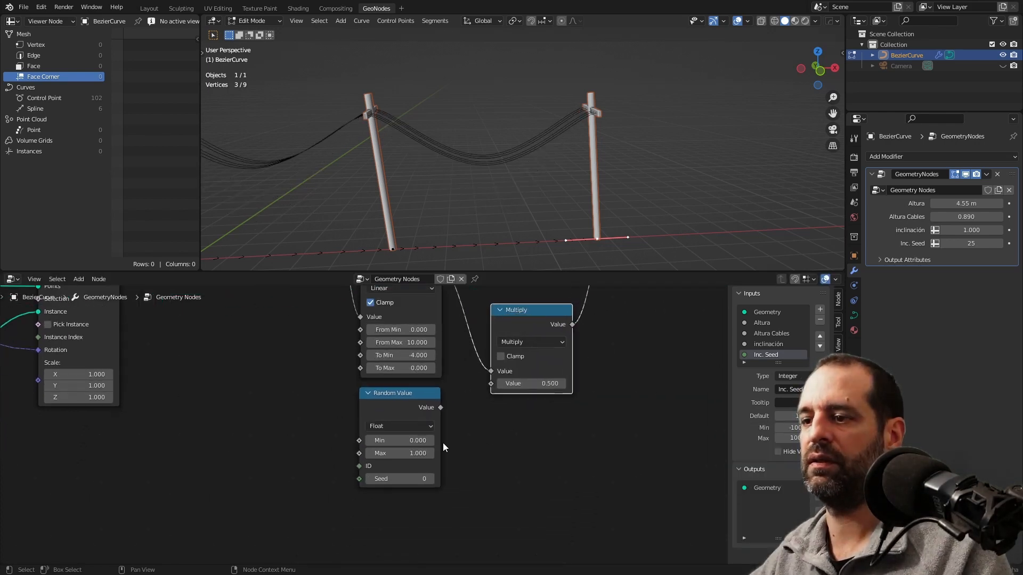
click(408, 440)
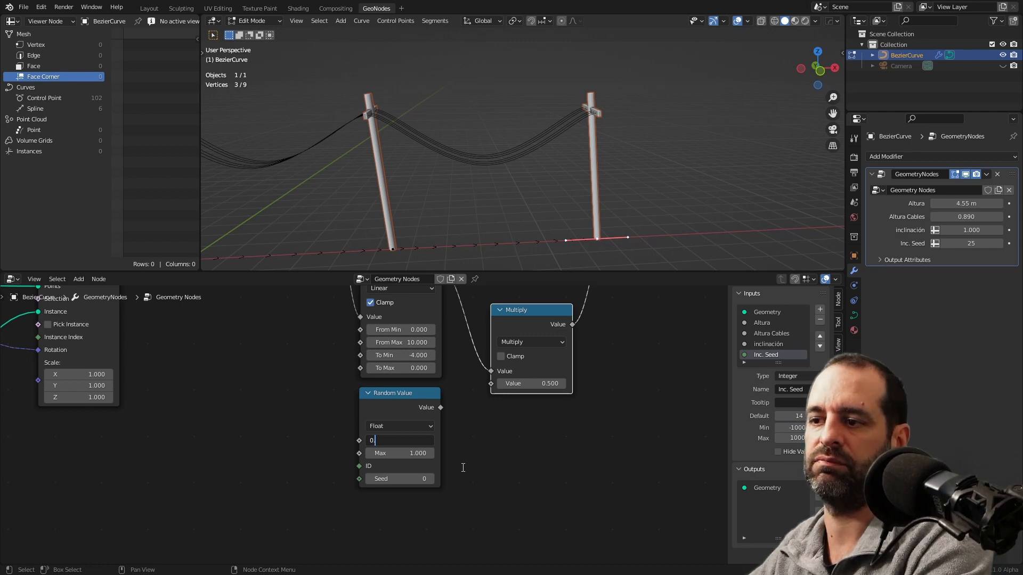
text(0.5)
key(Return)
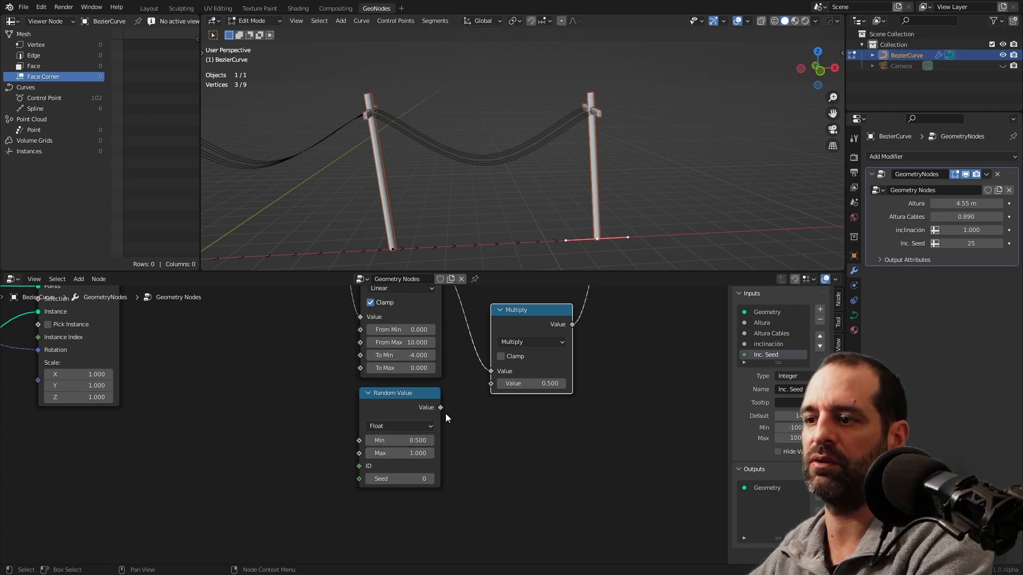
drag(440, 407, 491, 383)
middle_drag(495, 223, 543, 188)
middle_drag(629, 177, 535, 206)
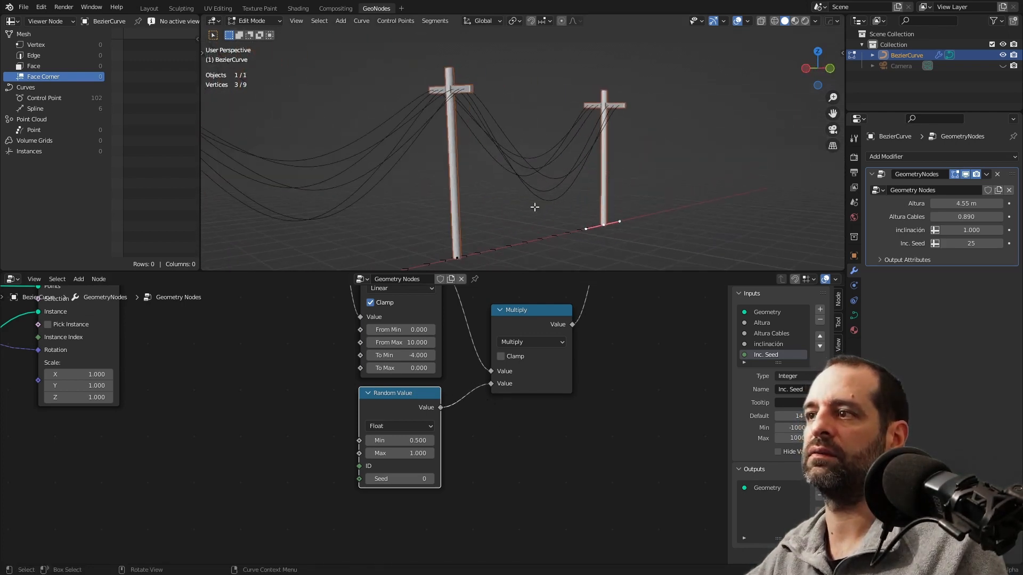
Set the Random Value Seed to 8 and shift the Multiply node slightly closer to Map Range
middle_drag(470, 479, 502, 471)
drag(432, 470, 495, 470)
scroll(318, 431, down, 4)
middle_drag(317, 432, 342, 482)
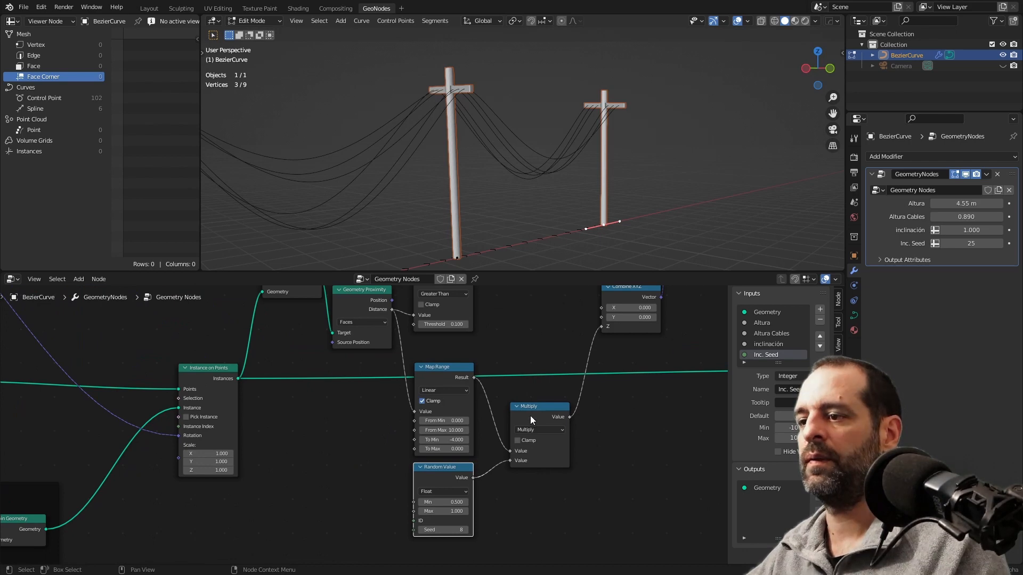
drag(530, 420, 520, 410)
Try a Random Value Min of 1.000, and lower it again below the Max to vary the sag per cable
middle_drag(350, 451, 449, 437)
scroll(485, 435, up, 4)
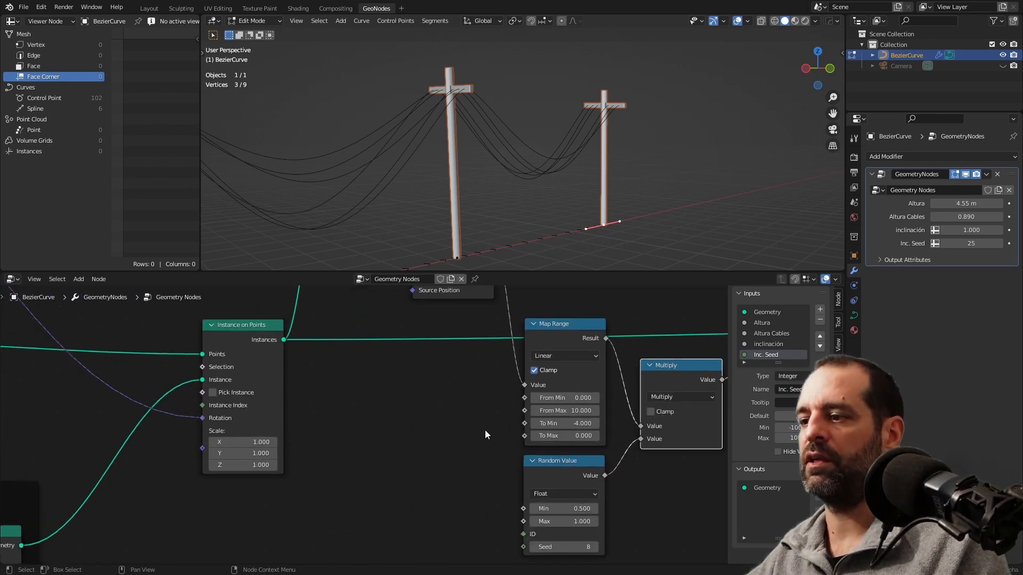
middle_drag(506, 470, 465, 434)
scroll(494, 443, up, 1)
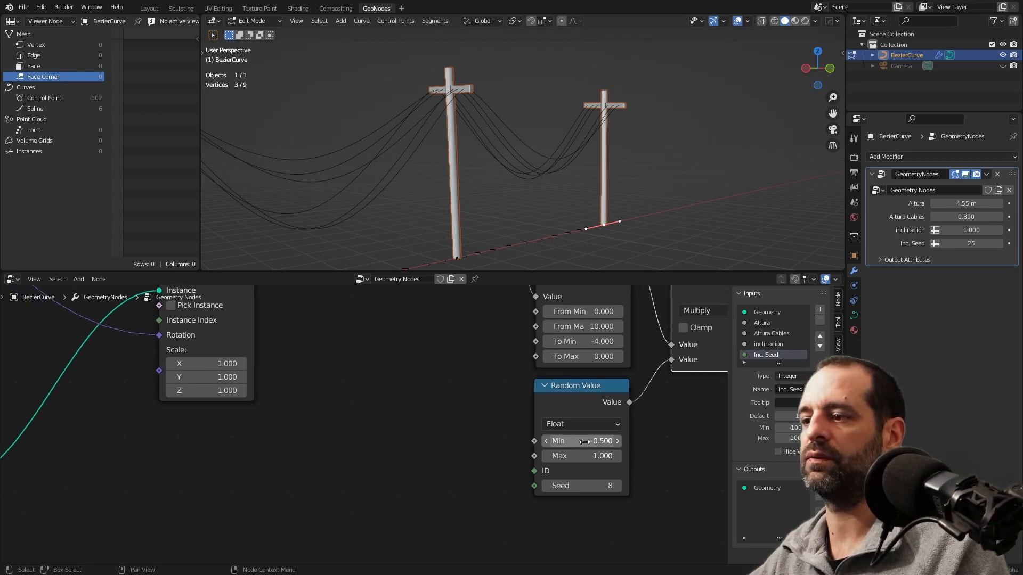
click(584, 442)
text(1)
key(Return)
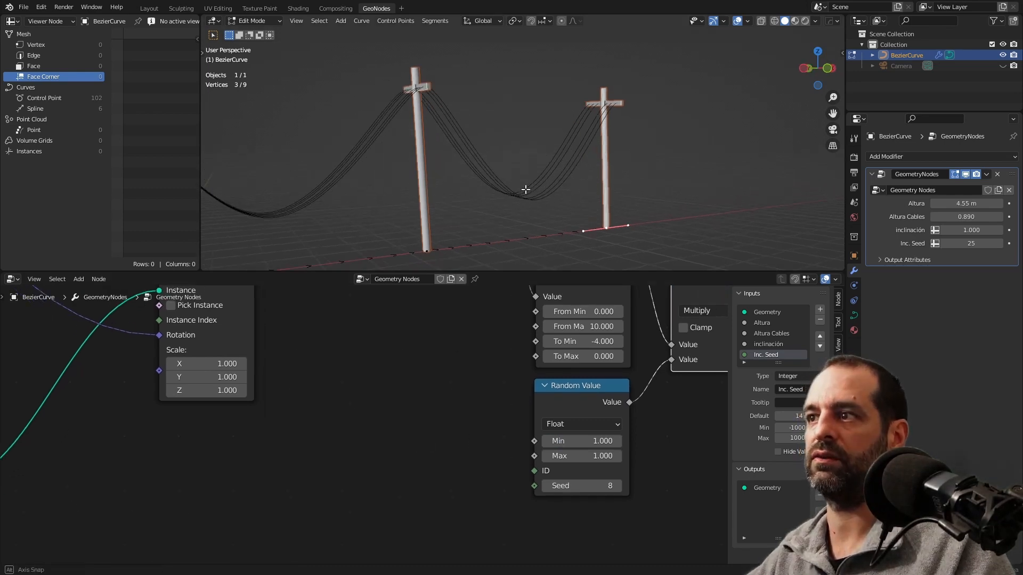
drag(593, 441, 557, 441)
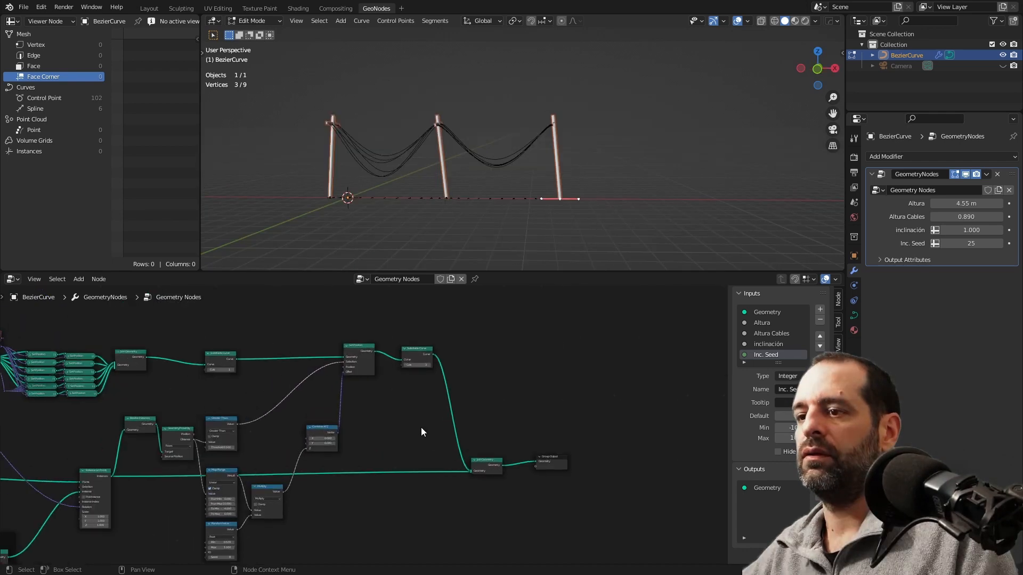
Insert a Curve to Mesh node on the link between the second Subdivide Curve and Join Geometry
scroll(421, 428, up, 4)
ctrl+scroll(474, 384, down, 3)
key(shift+a)
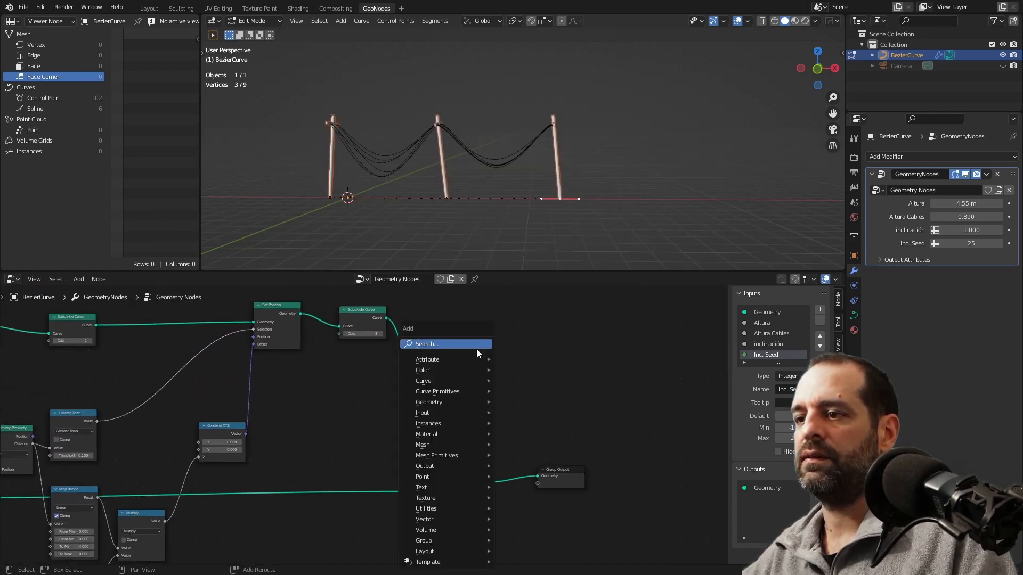
text(curve)
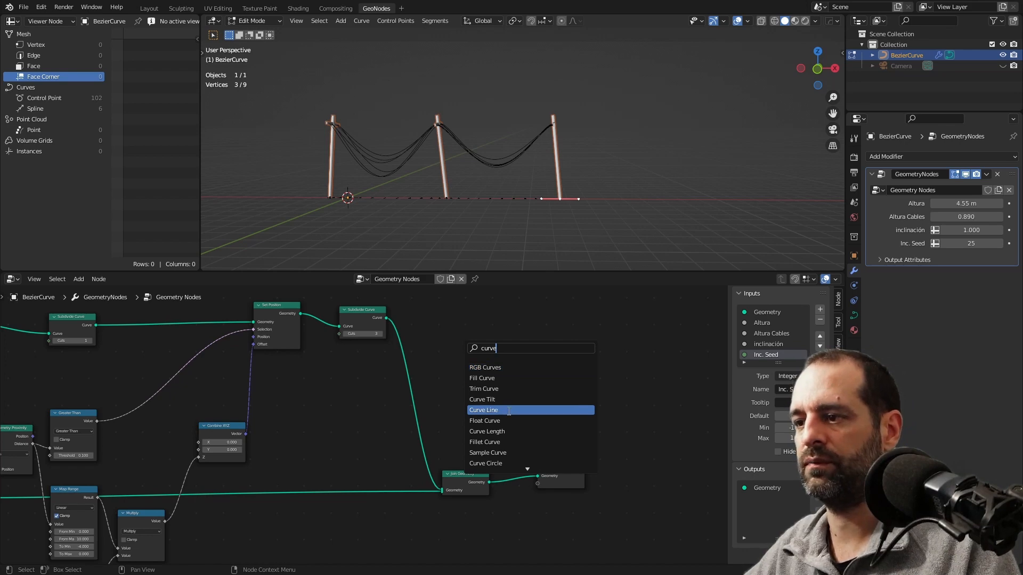
click(508, 433)
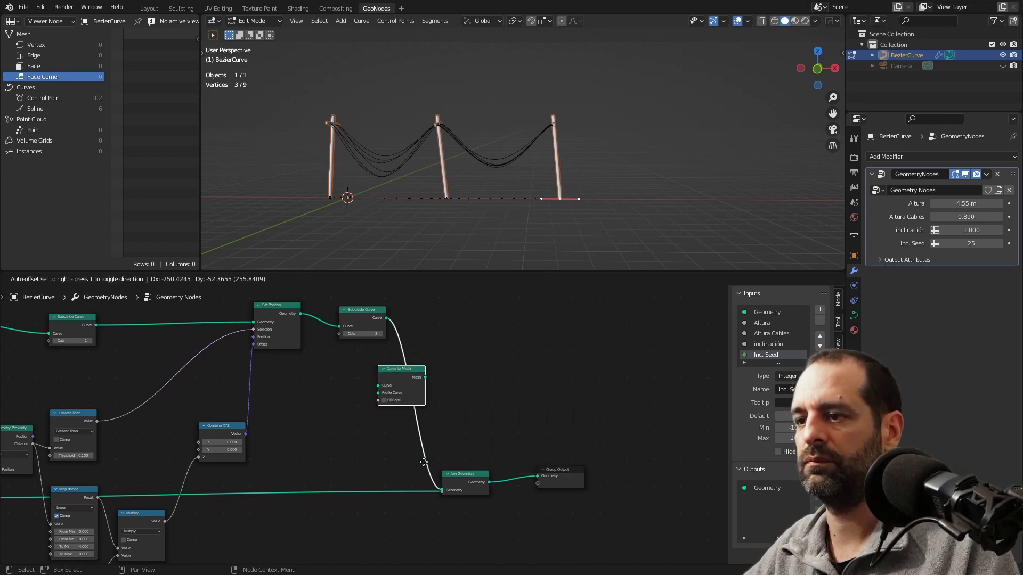
click(424, 462)
Add a Curve Circle with Resolution 6 and Radius 0.01 m, and link it to the Profile Curve of Curve to Mesh
scroll(356, 424, up, 5)
key(shift+a)
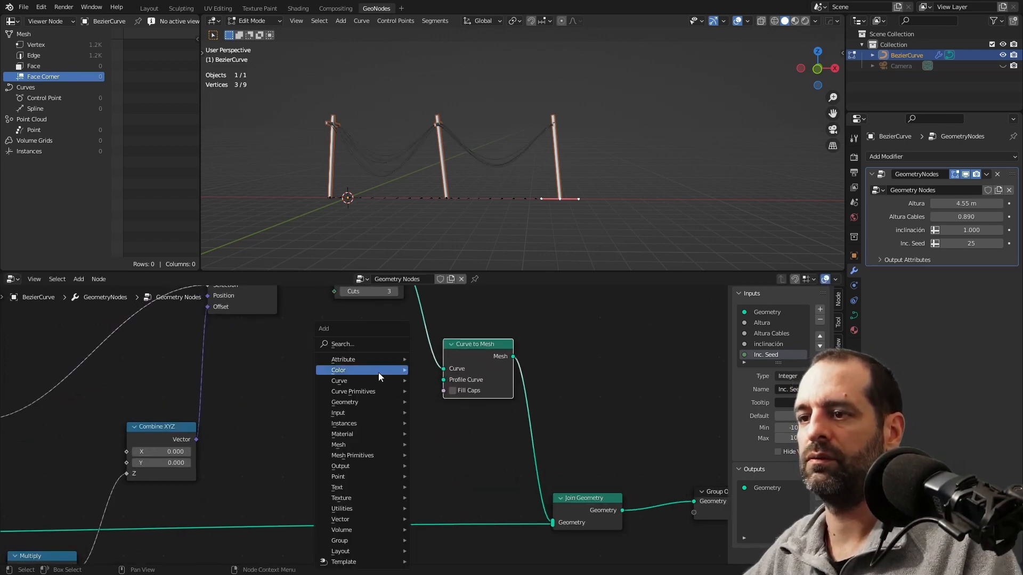
text(cir)
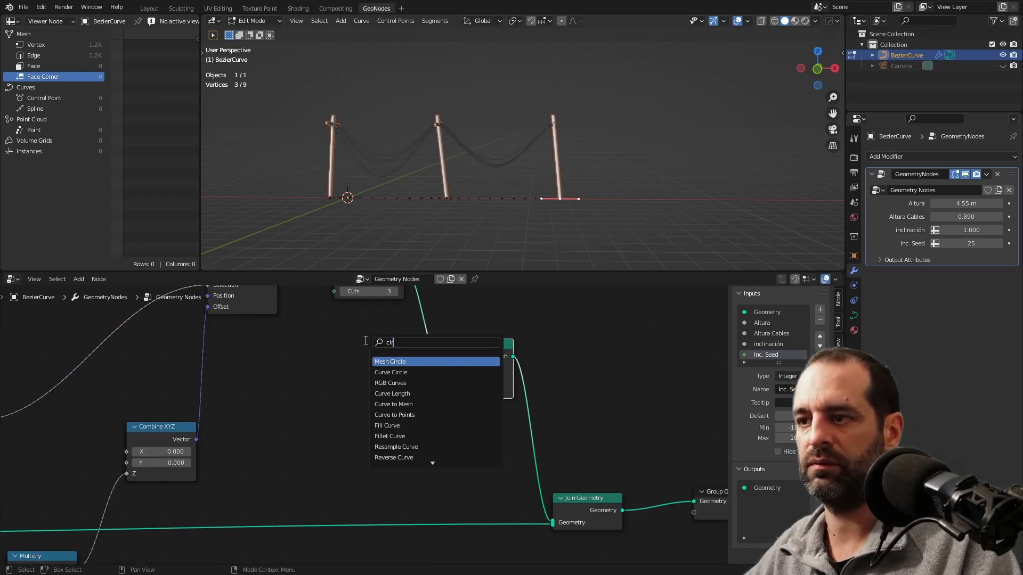
click(390, 372)
click(371, 402)
click(388, 429)
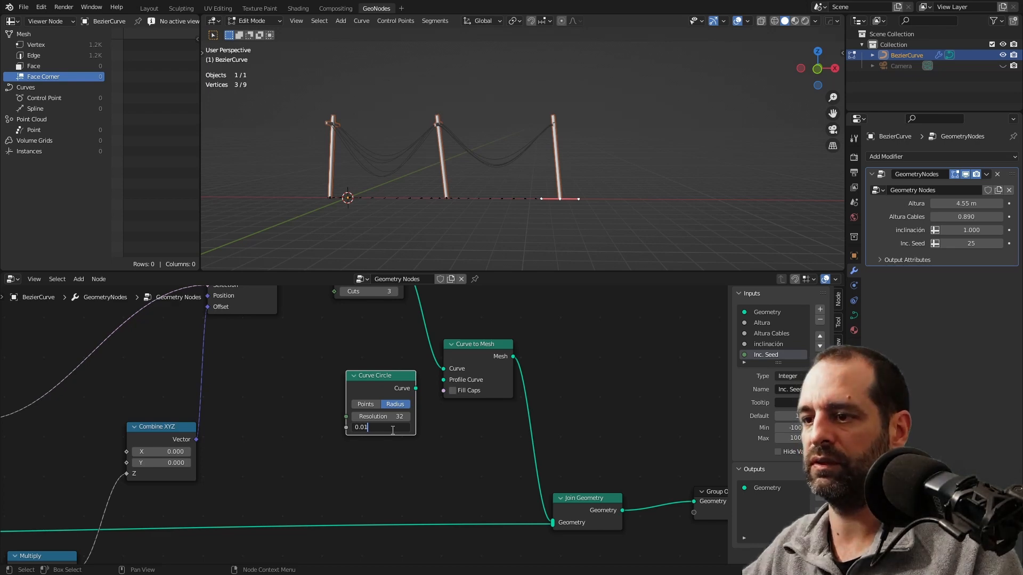
text(0.01)
key(Return)
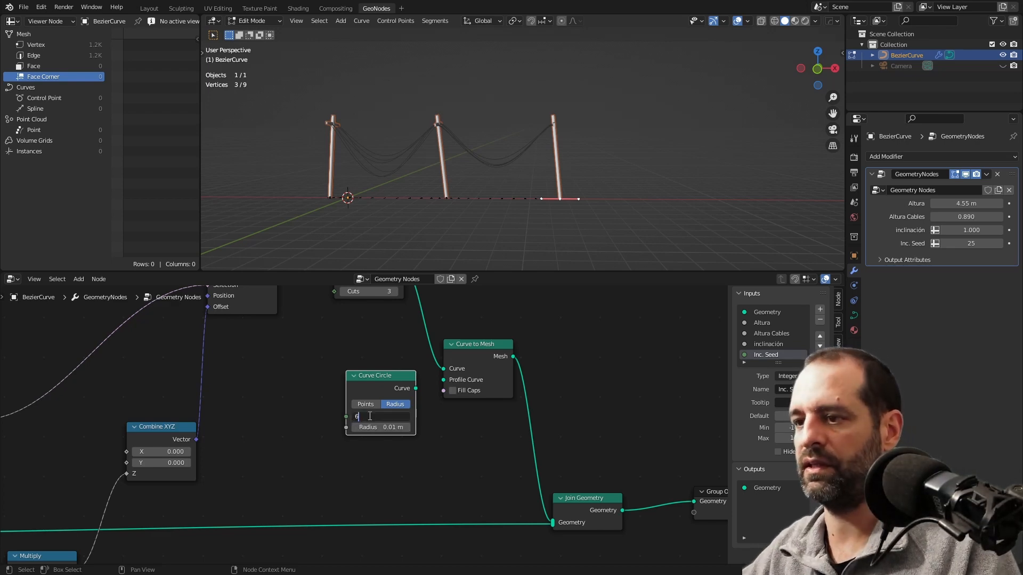
drag(399, 391, 443, 380)
Extrude the curve's end point twice to add two more posts, and try rotating the last point
key(Tab)
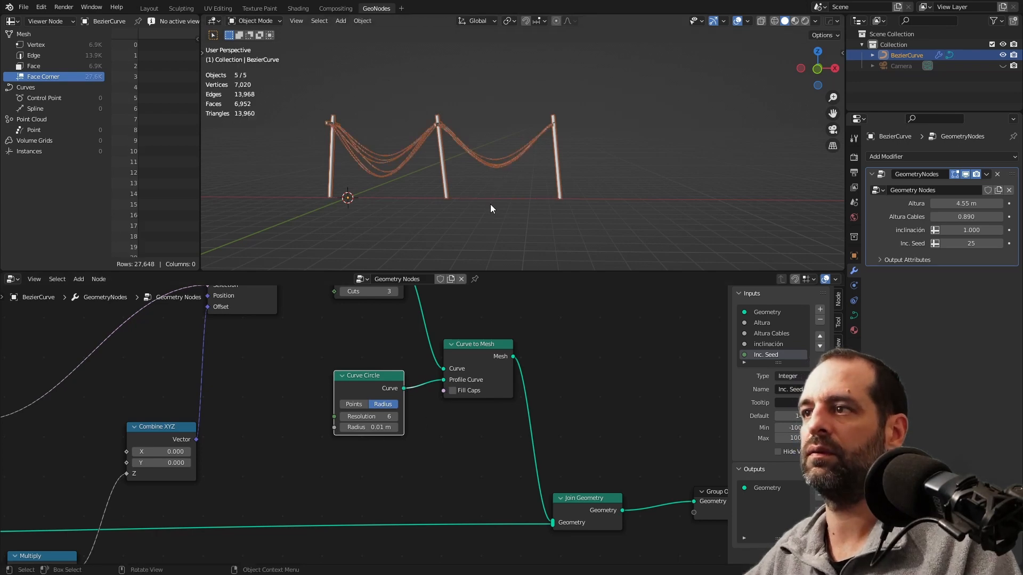
middle_drag(490, 194, 564, 218)
key(Tab)
key(e)
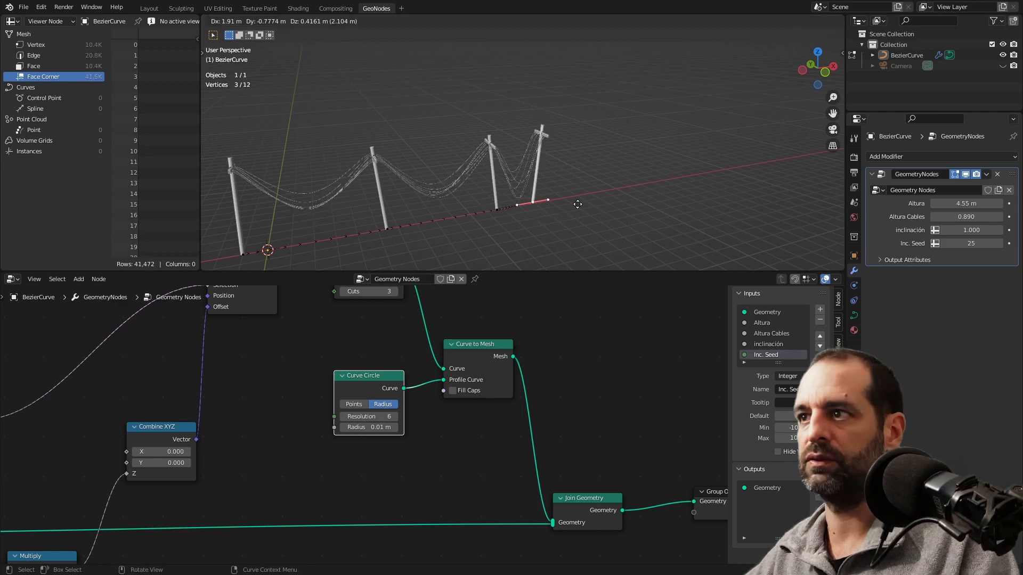
click(671, 191)
middle_drag(671, 191, 618, 197)
key(e)
click(766, 206)
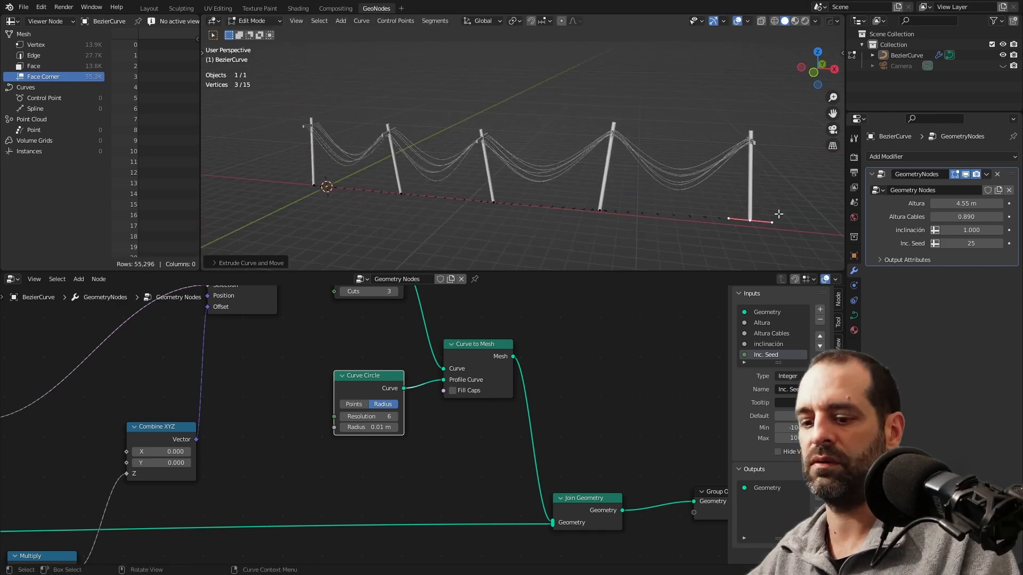
key(r)
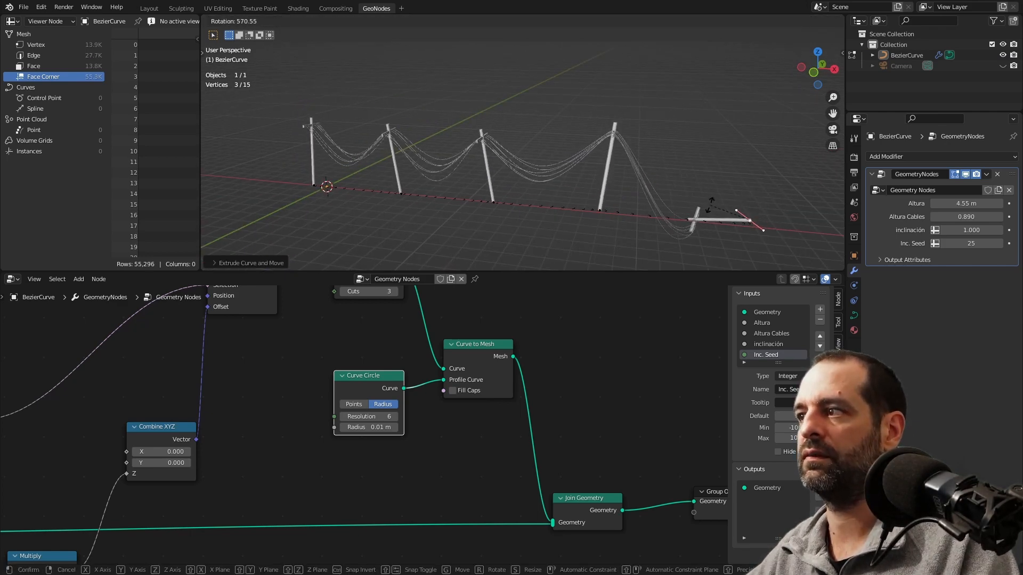
right_click(711, 205)
Set the modifier's Inc. Seed to 114, Altura to 5.14 m and Altura Cables to 0.840, viewing the posts from several angles
drag(965, 230, 1013, 243)
middle_drag(612, 204, 772, 207)
drag(970, 217, 999, 204)
middle_drag(666, 205, 554, 208)
Leave curve editing and examine the posts from the end of the line and the complete node tree back to Group Input
middle_drag(318, 438, 417, 397)
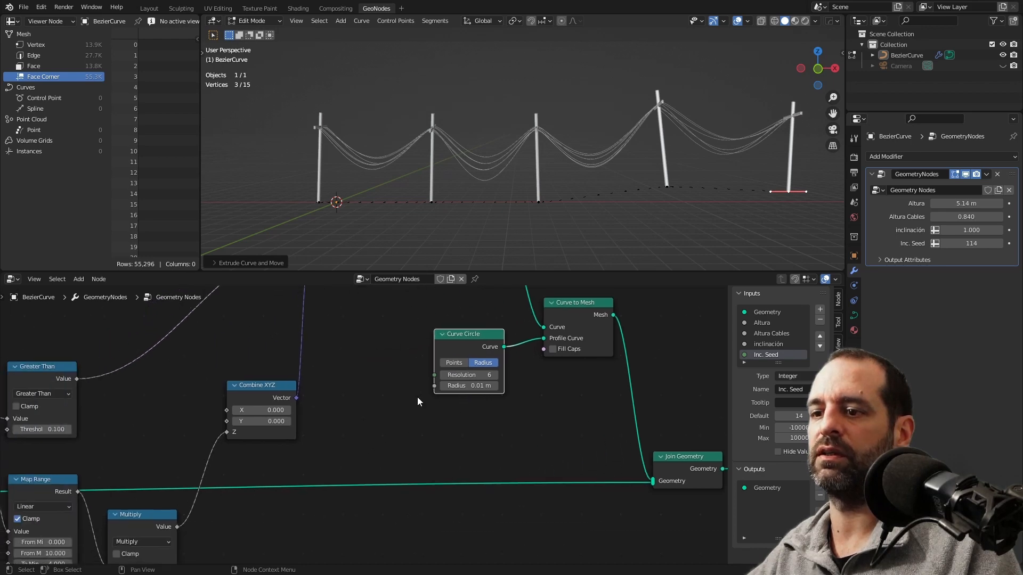
scroll(364, 419, down, 4)
key(Tab)
mouse_move(553, 182)
middle_down()
mouse_move(566, 214)
mouse_move(663, 177)
mouse_move(610, 189)
mouse_move(608, 201)
mouse_move(623, 201)
mouse_move(570, 189)
middle_up()
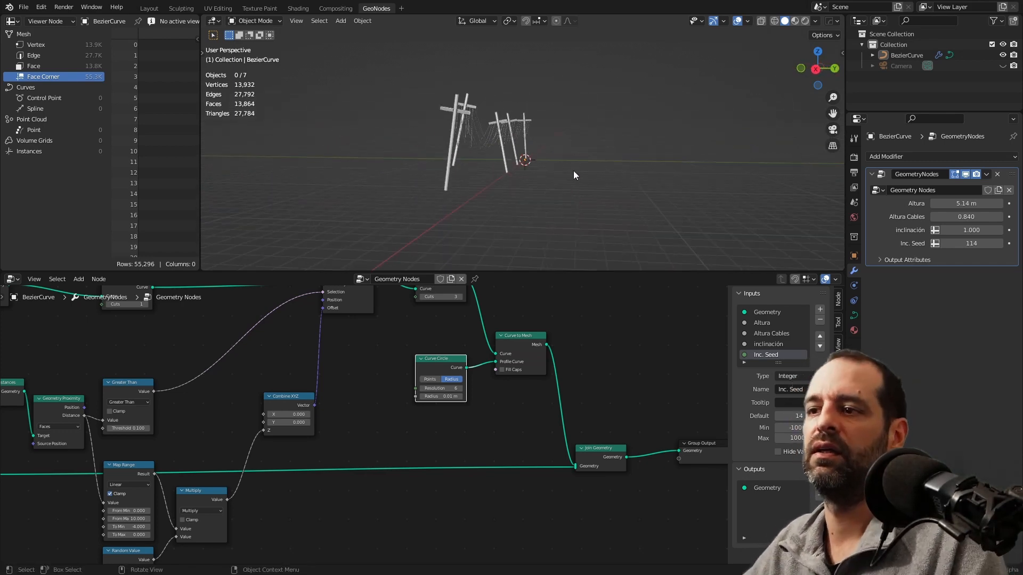
scroll(367, 426, down, 15)
middle_drag(403, 434, 503, 408)
middle_drag(486, 464, 503, 459)
scroll(513, 452, up, 6)
middle_drag(302, 356, 375, 357)
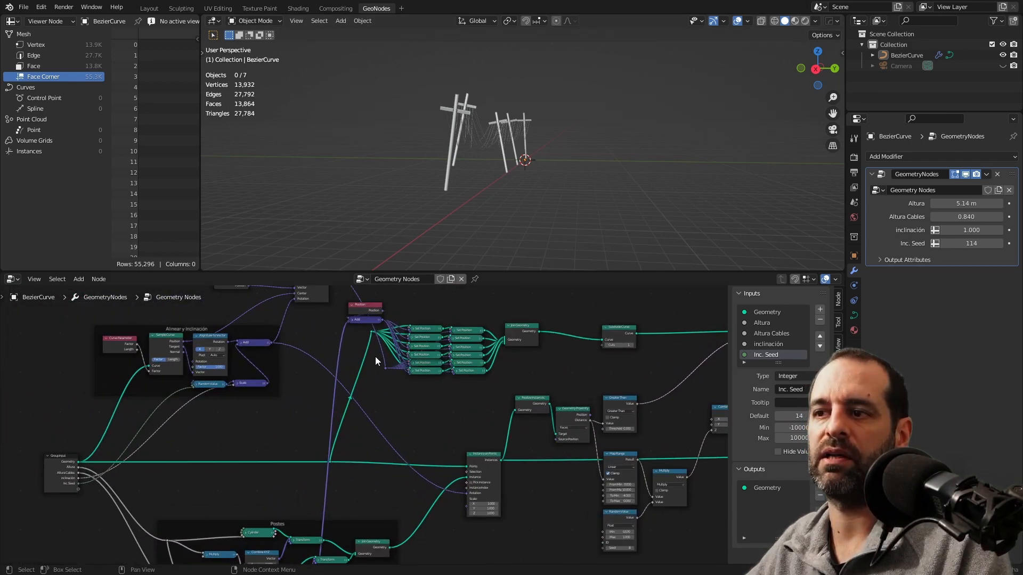
scroll(346, 346, up, 3)
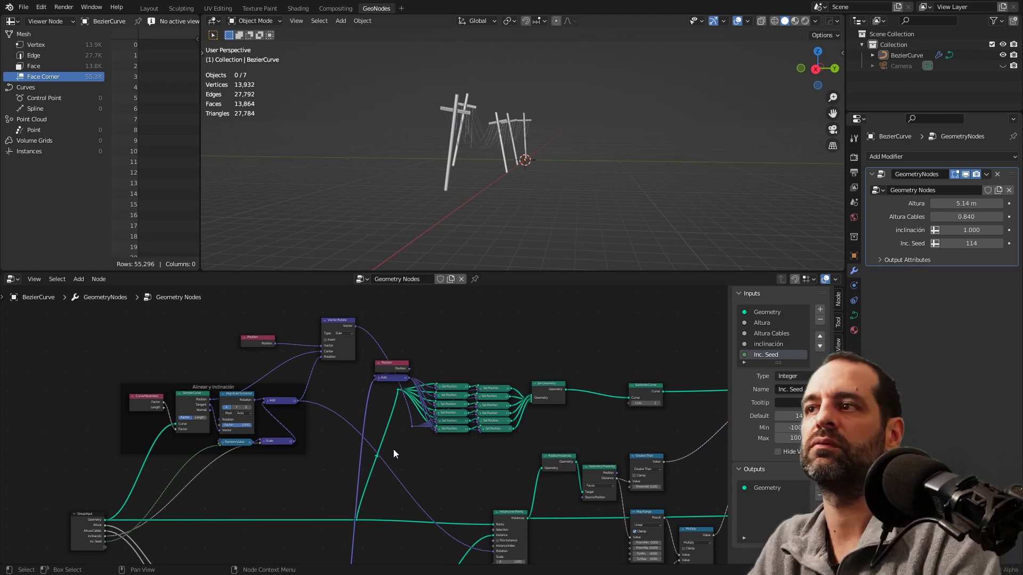